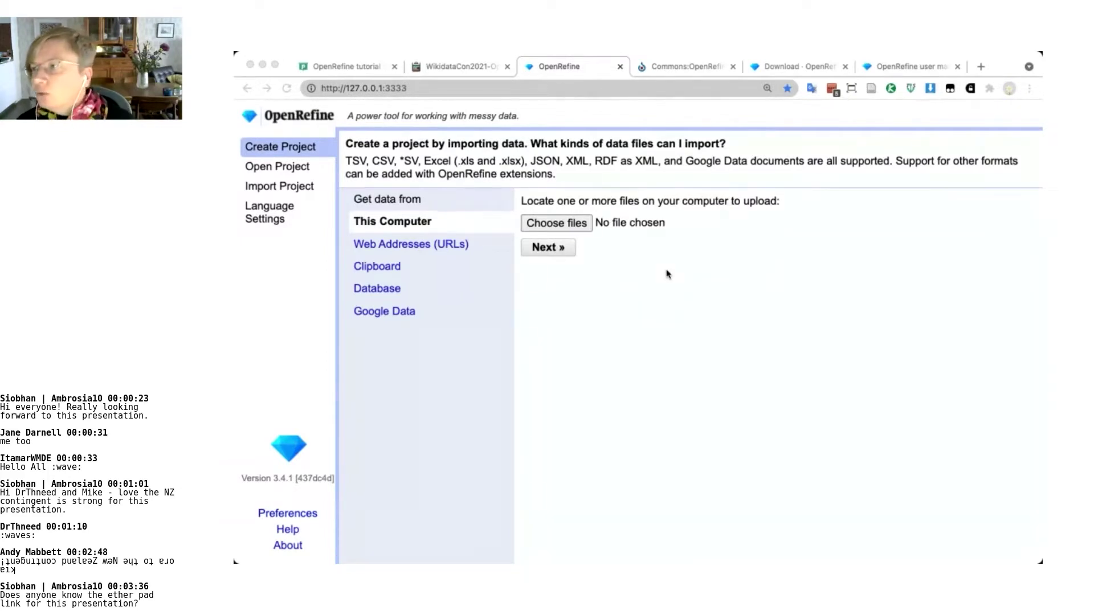
Open the OpenRefine download page and review the installation kits offered for release 3.4.1
{"action": "left_click", "coordinate": [797, 68]}
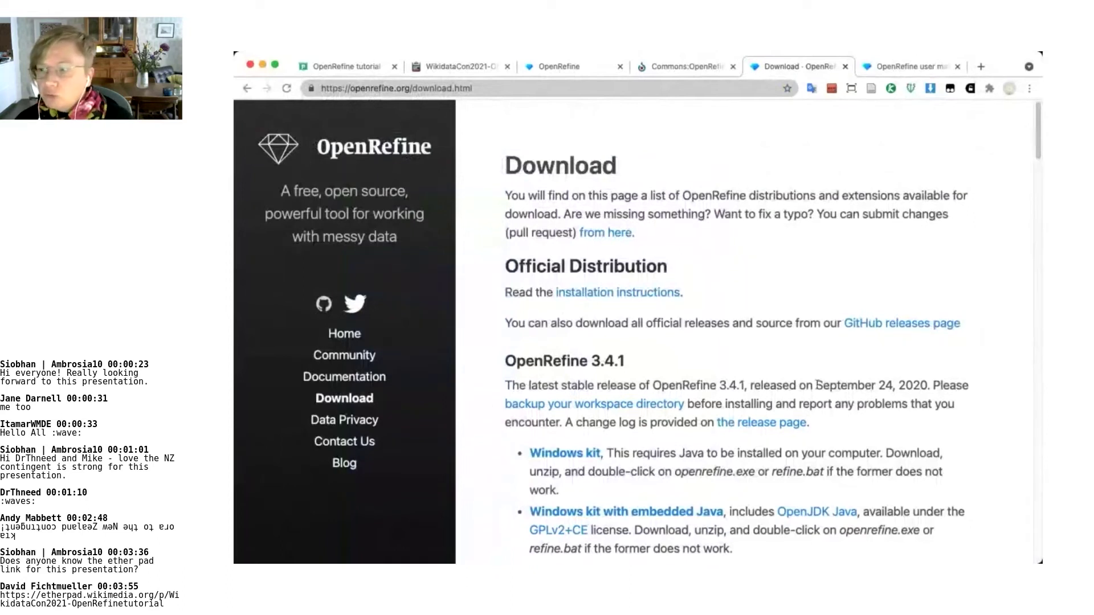
{"action": "scroll", "coordinate": [817, 384], "scroll_direction": "down", "scroll_amount": 4}
{"action": "scroll", "coordinate": [817, 384], "scroll_direction": "down", "scroll_amount": 1}
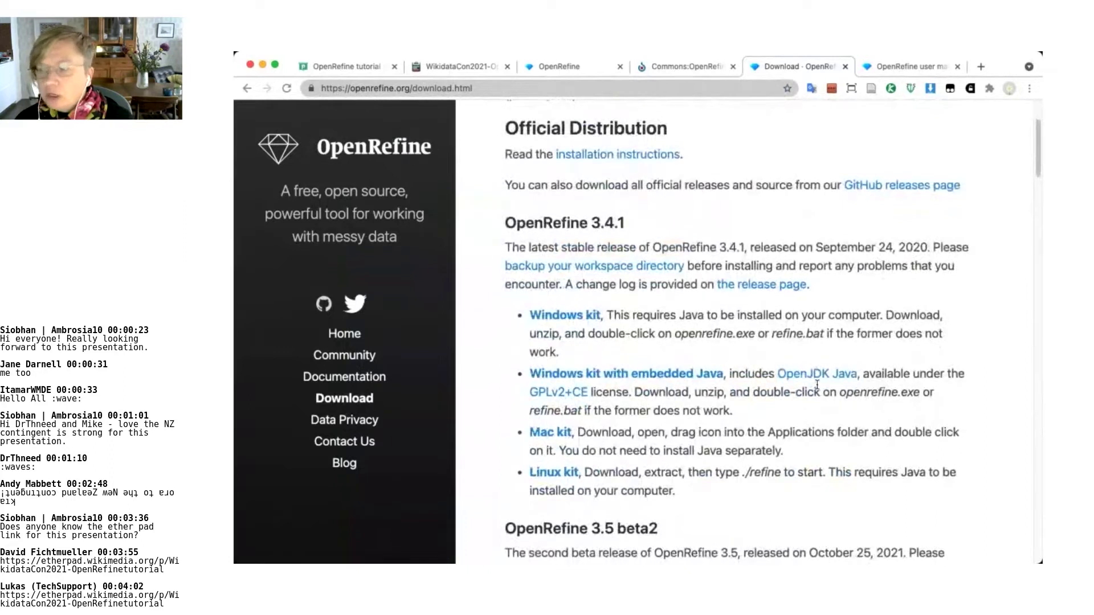
{"action": "scroll", "coordinate": [817, 385], "scroll_direction": "down", "scroll_amount": 1}
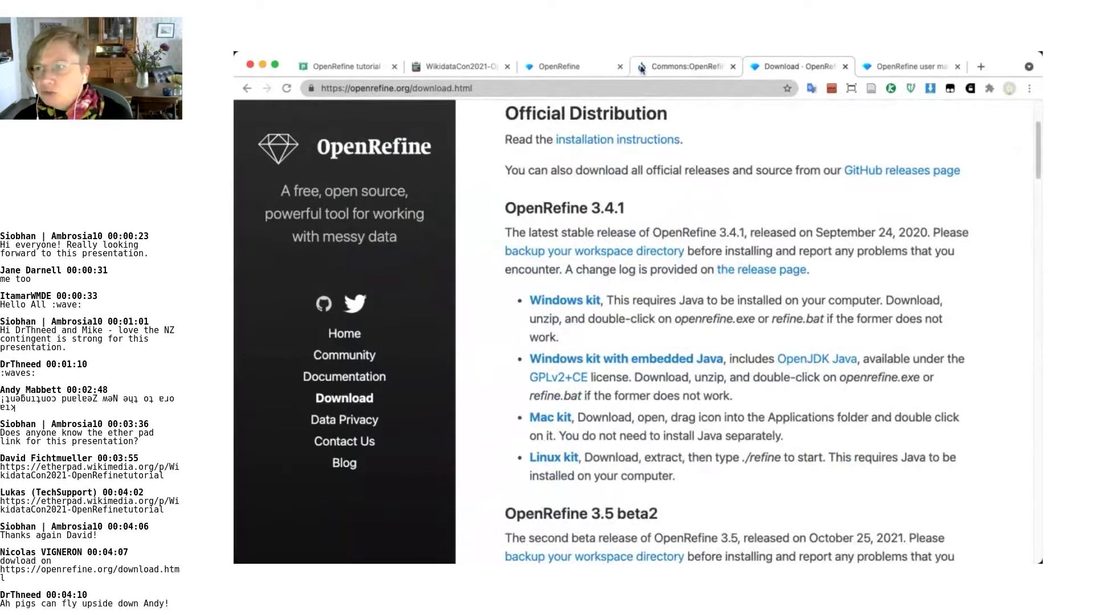
Copy the address of the WikidataCon2021-OpenRefinetutorial Etherpad and post it in the session chat
{"action": "left_click", "coordinate": [475, 71]}
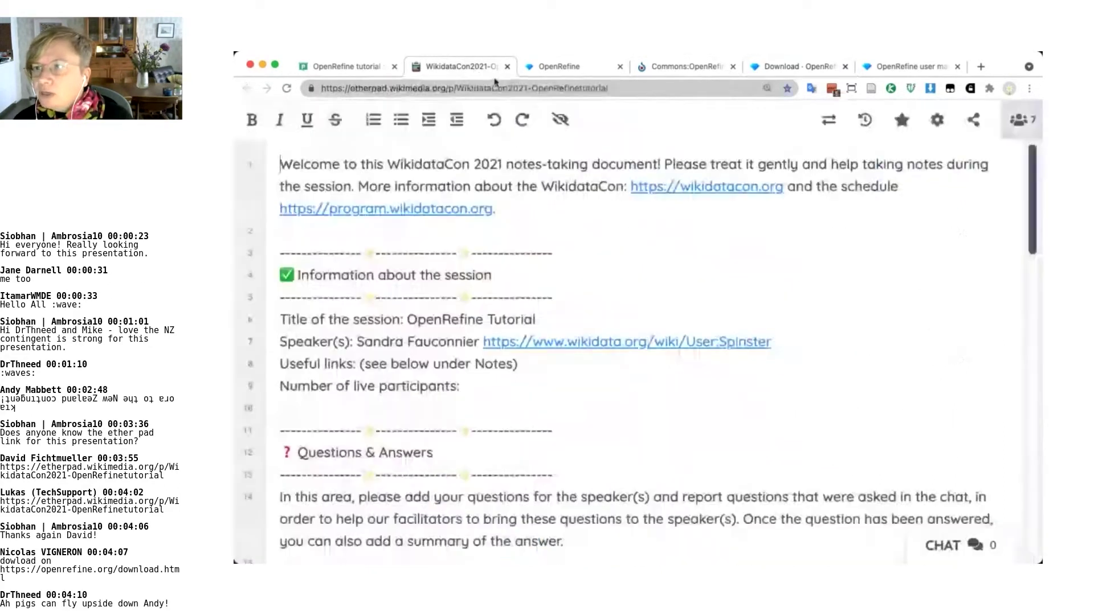
{"action": "left_click_drag", "start_coordinate": [649, 86], "coordinate": [277, 94]}
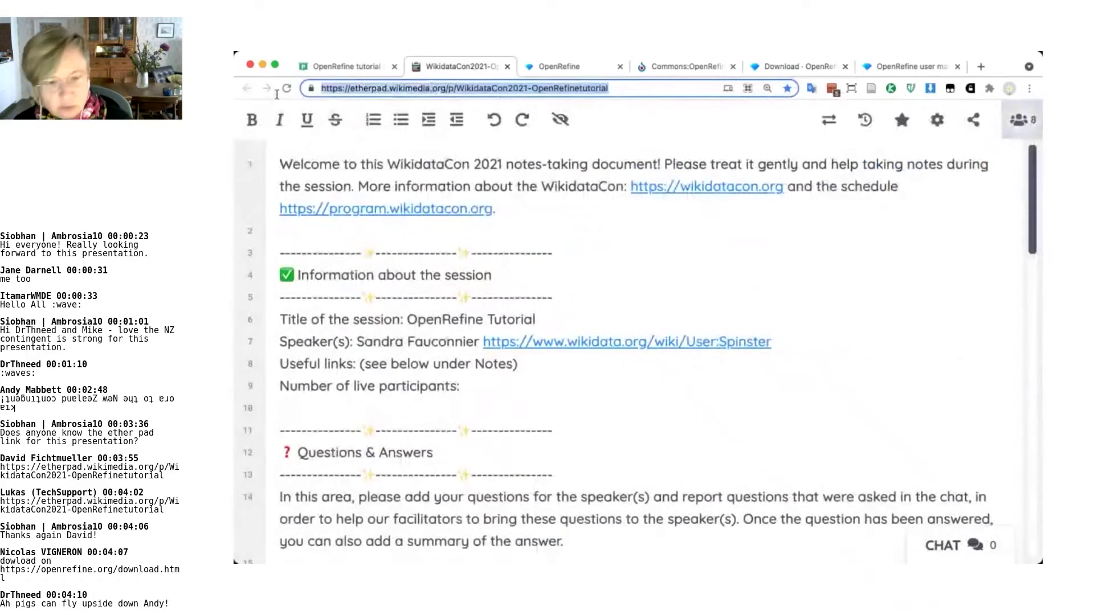
{"action": "key", "text": "super+Tab"}
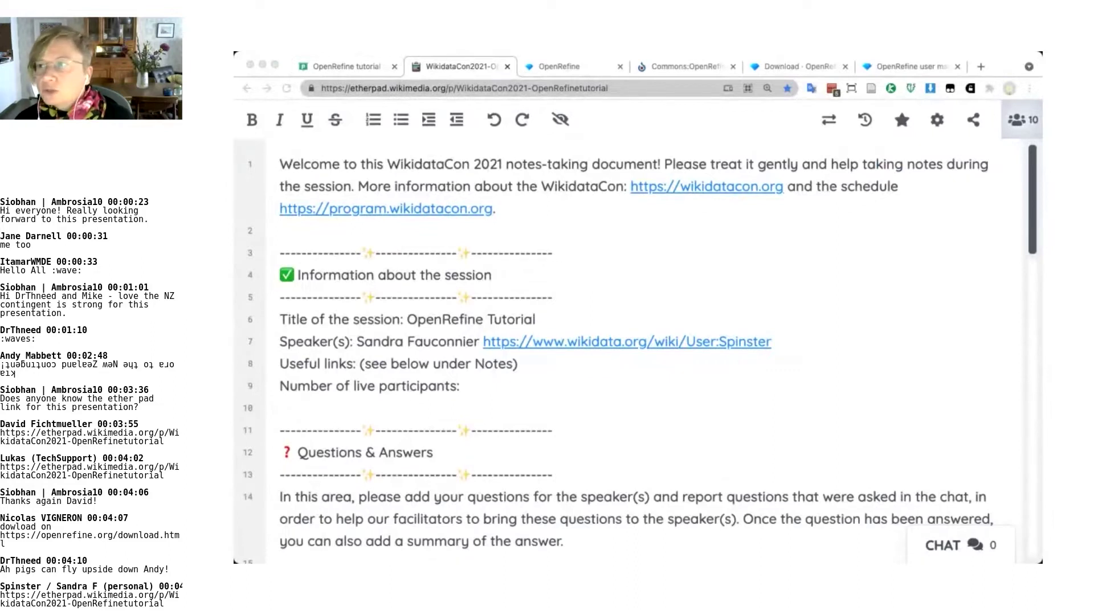
Back in OpenRefine, upload whc-sites-2021.xls from the computer and load its parsing preview for a new project
{"action": "left_click", "coordinate": [574, 67]}
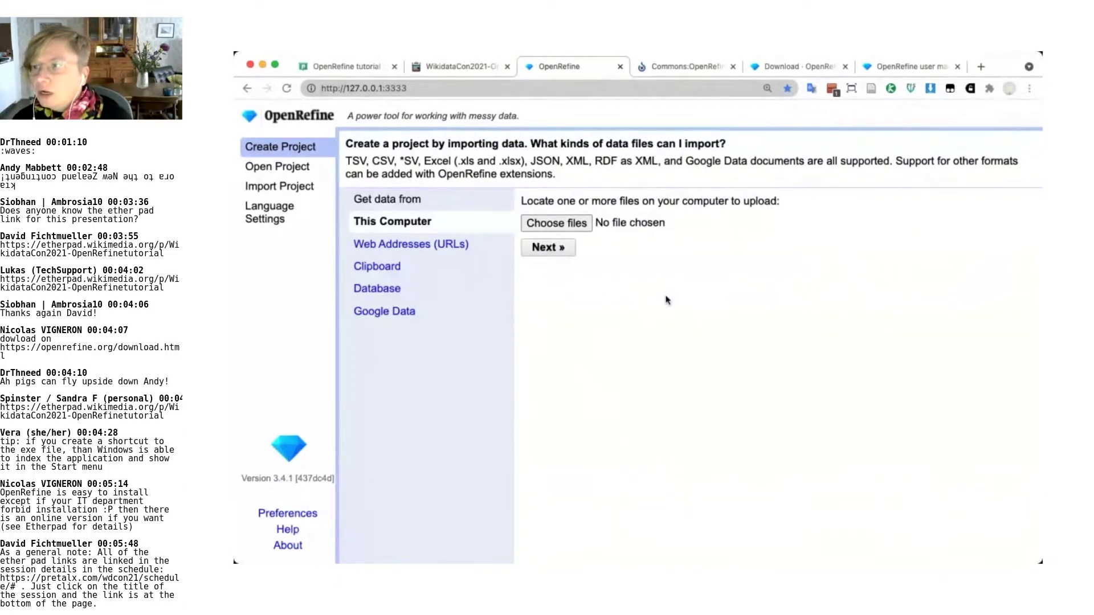
{"action": "left_click", "coordinate": [578, 224]}
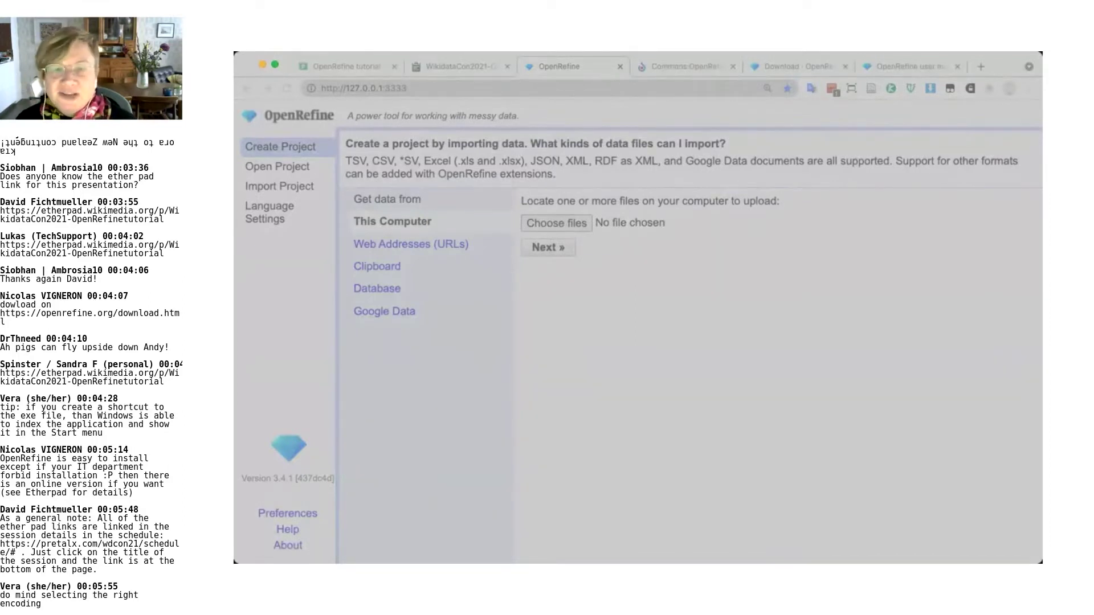
{"action": "key", "text": "Return"}
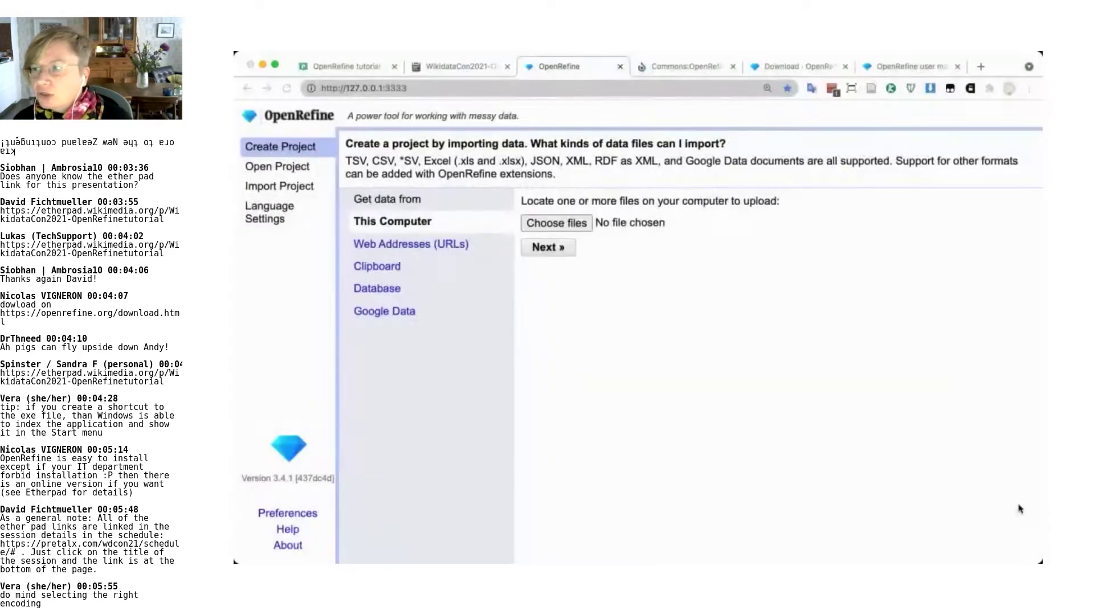
{"action": "left_click", "coordinate": [683, 228]}
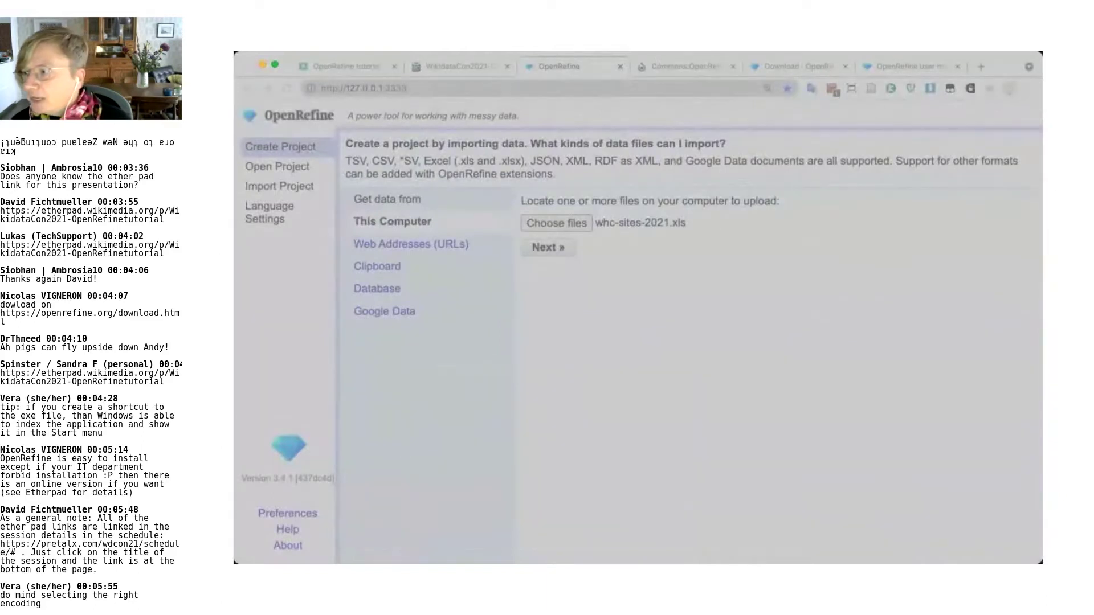
{"action": "key", "text": "Escape"}
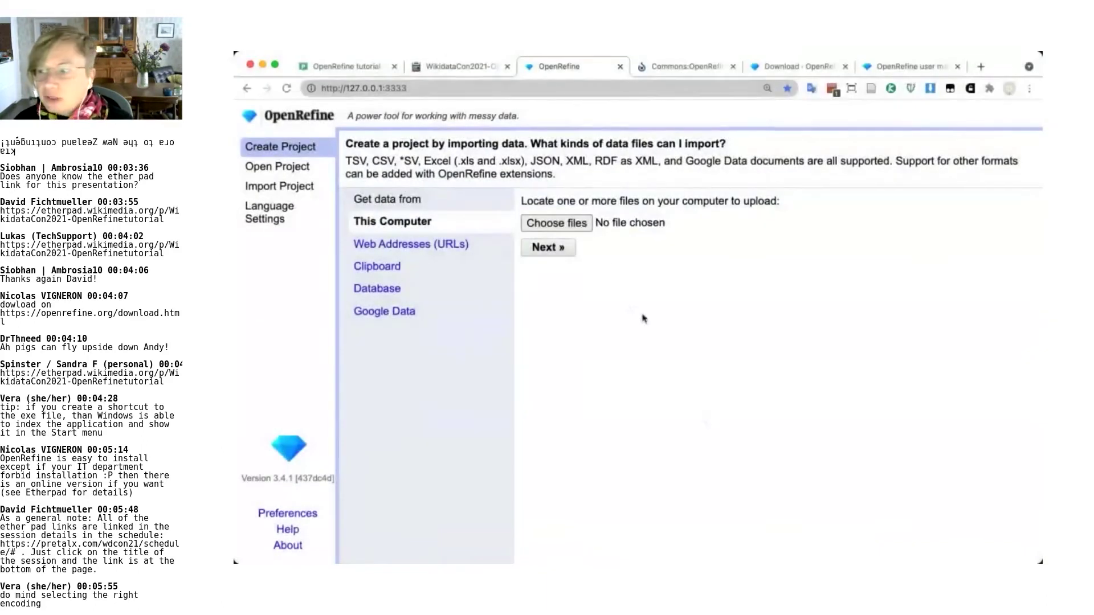
{"action": "left_click", "coordinate": [556, 227]}
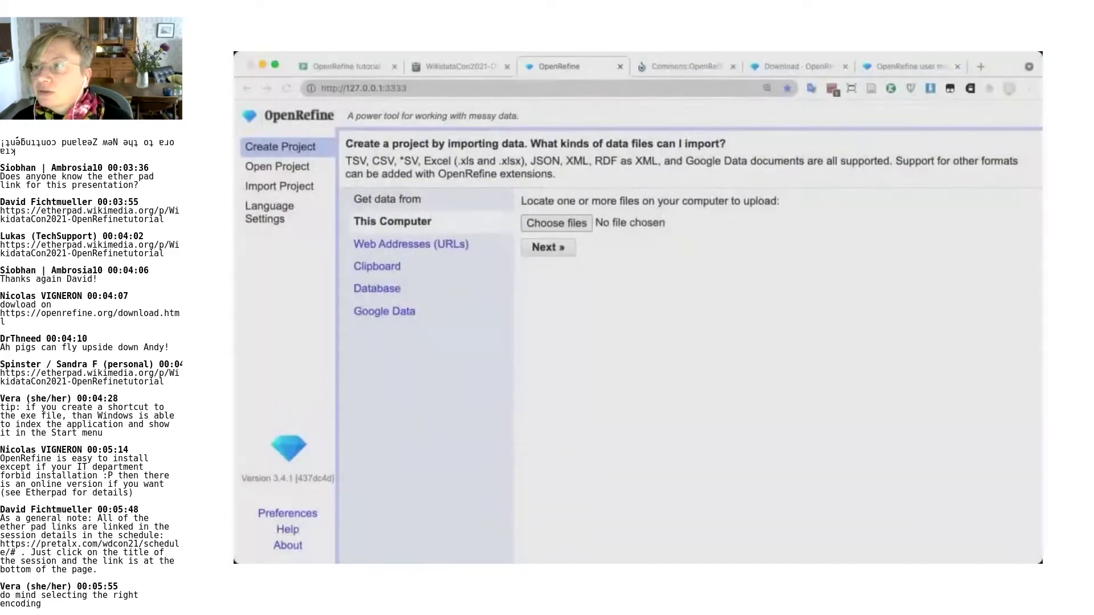
{"action": "key", "text": "Return"}
{"action": "left_click", "coordinate": [548, 247]}
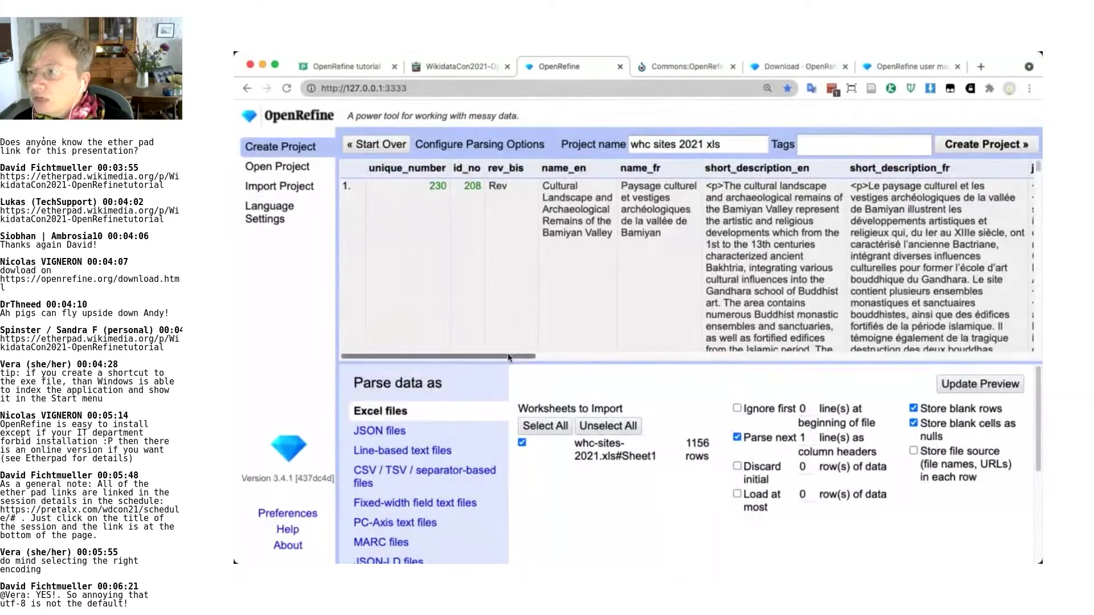
Examine the columns in the import preview, the proposed project name and the available project tags
{"action": "left_click_drag", "start_coordinate": [511, 357], "coordinate": [1007, 361]}
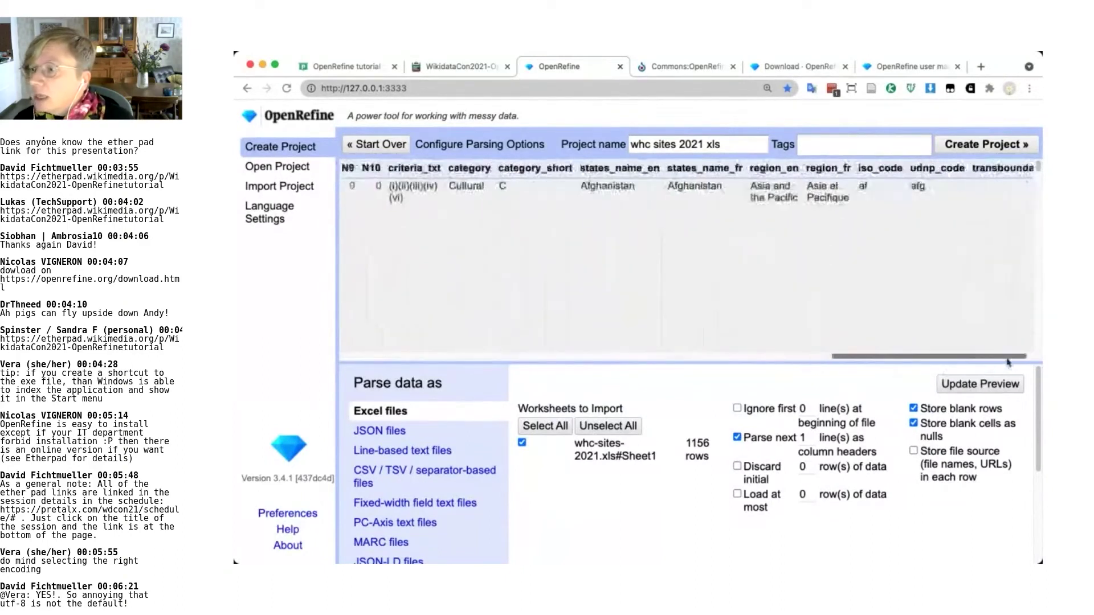
{"action": "scroll", "coordinate": [788, 382], "scroll_direction": "left", "scroll_amount": 15}
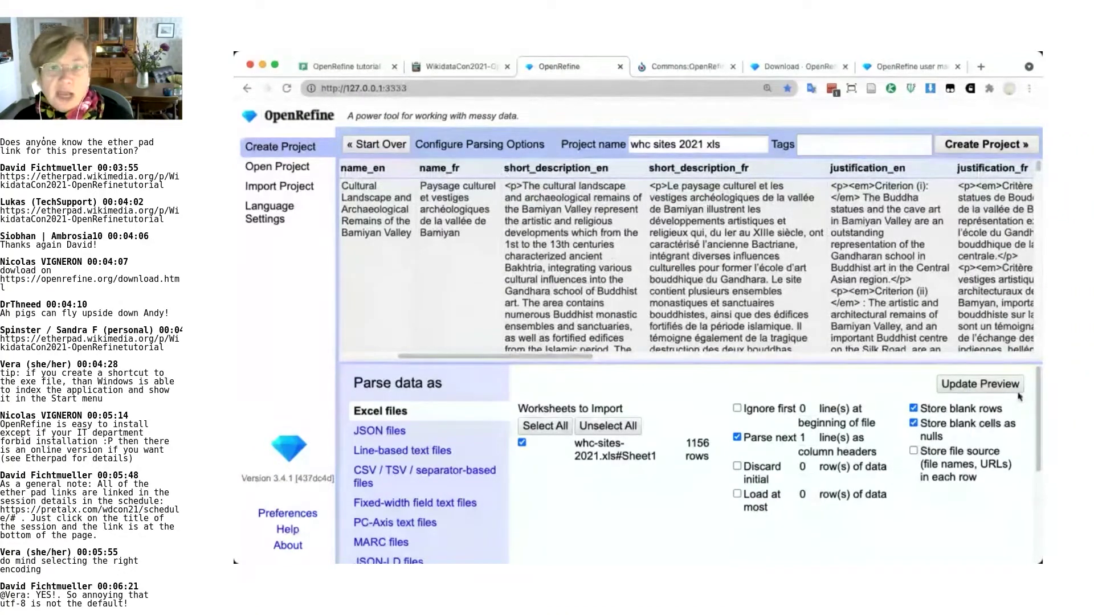
{"action": "left_click_drag", "start_coordinate": [735, 147], "coordinate": [629, 138]}
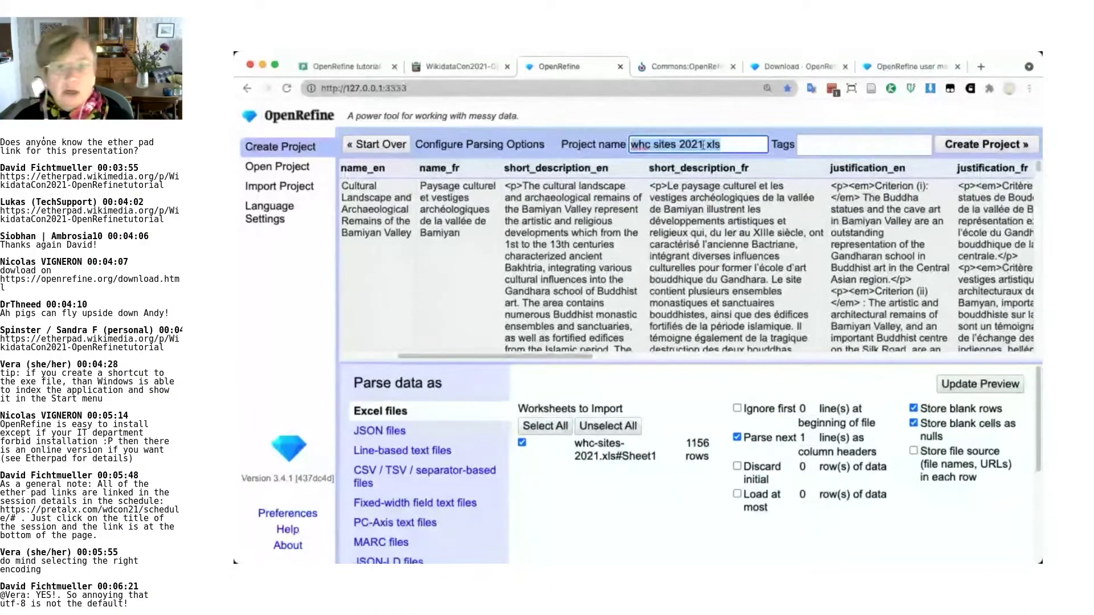
{"action": "left_click", "coordinate": [848, 147]}
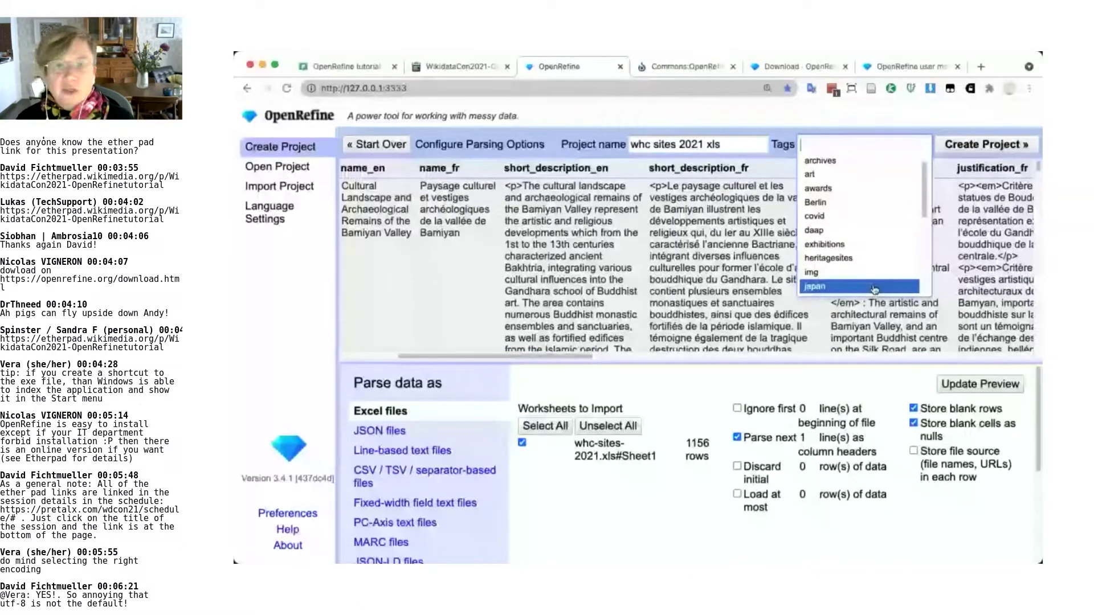
{"action": "key", "text": "Escape"}
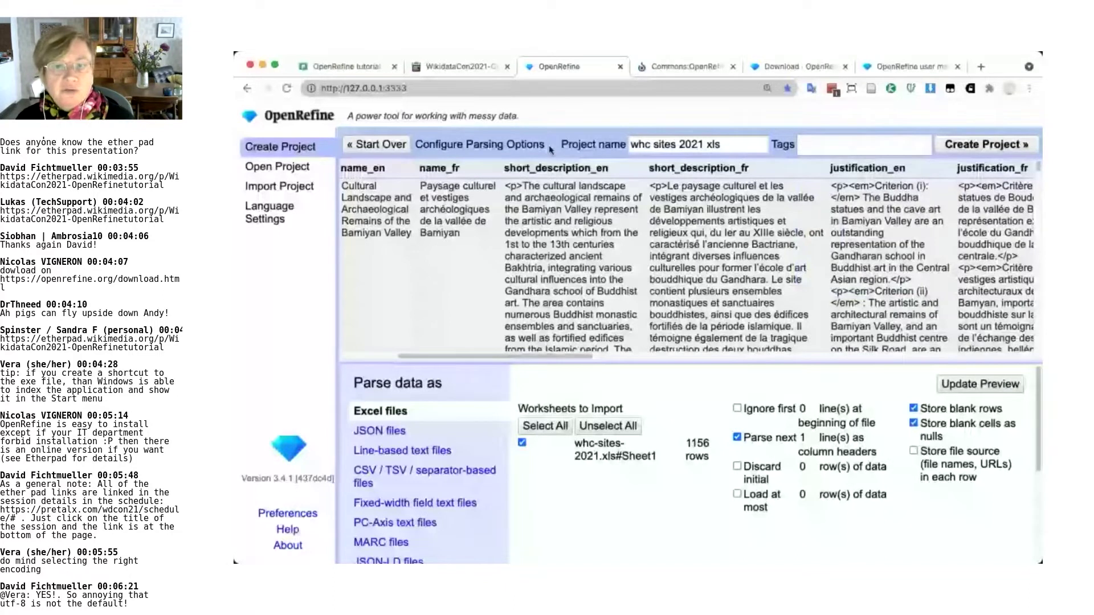
Open the existing project "Vanderkrogt DEMO for WikidataCon tutorial" and follow the external URL of record DR01aa in a new tab
{"action": "left_click", "coordinate": [305, 171]}
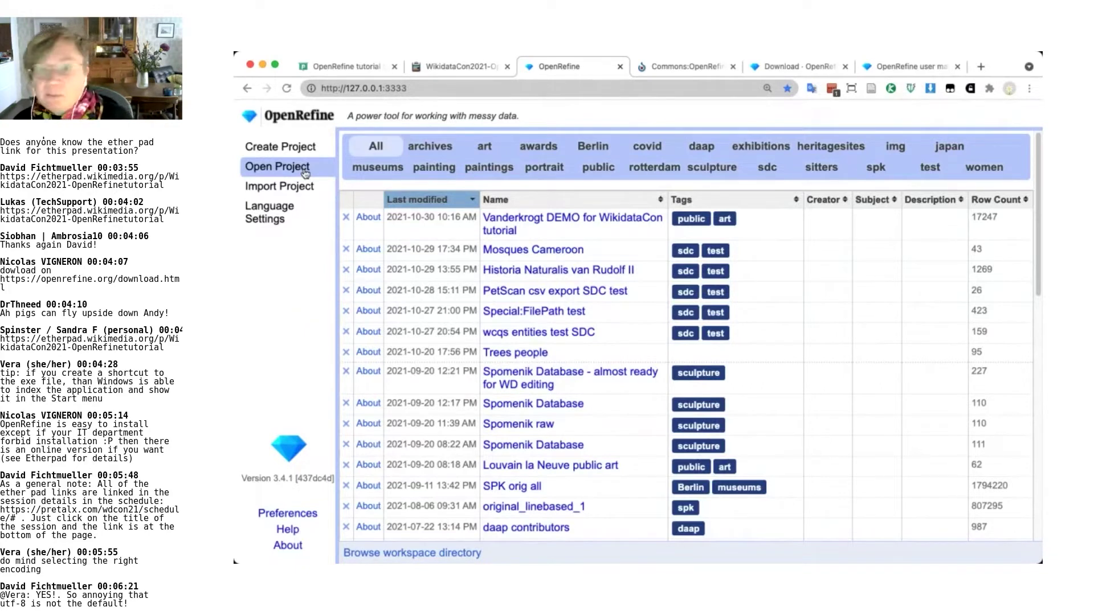
{"action": "left_click", "coordinate": [559, 223]}
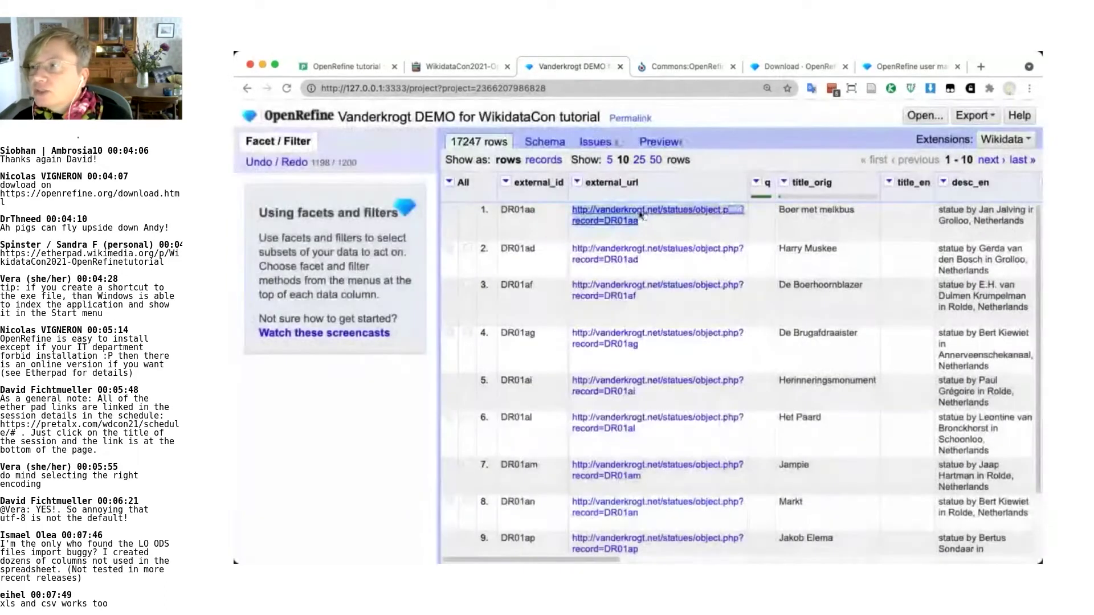
{"action": "left_click_drag", "start_coordinate": [640, 214], "coordinate": [629, 68]}
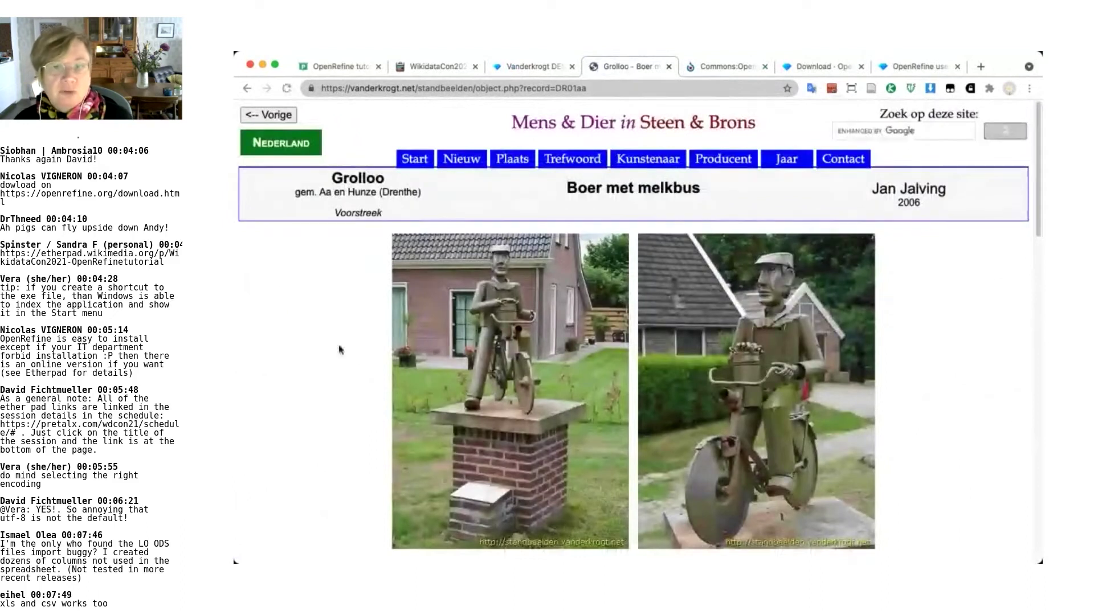
Examine the "Boer met melkbus" statue page, including its photos, description, artist, sources and keywords
{"action": "scroll", "coordinate": [340, 350], "scroll_direction": "down", "scroll_amount": 4}
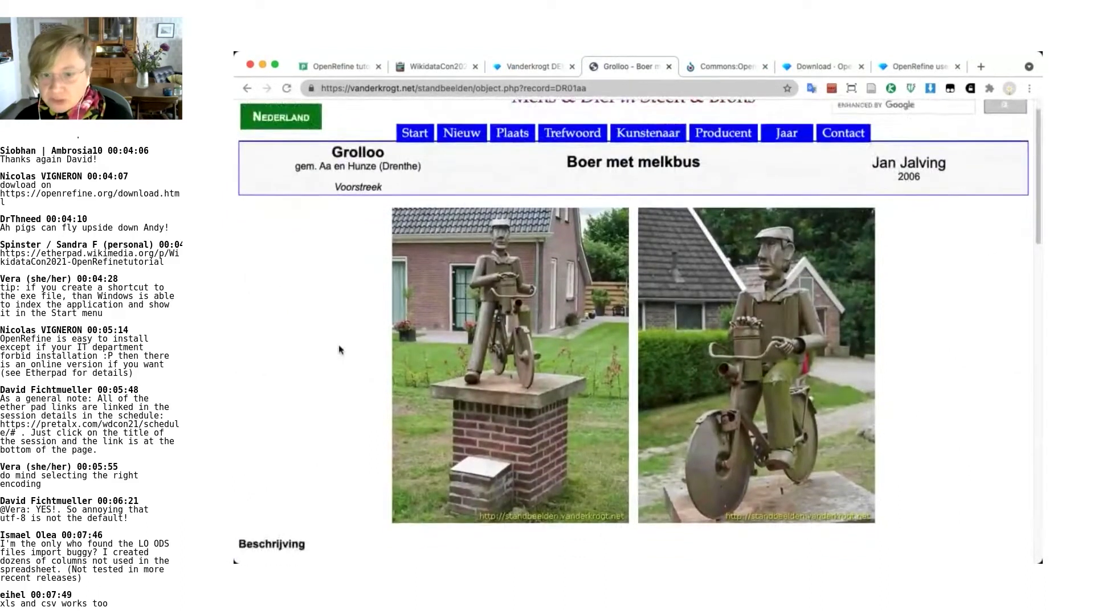
{"action": "scroll", "coordinate": [340, 350], "scroll_direction": "down", "scroll_amount": 3}
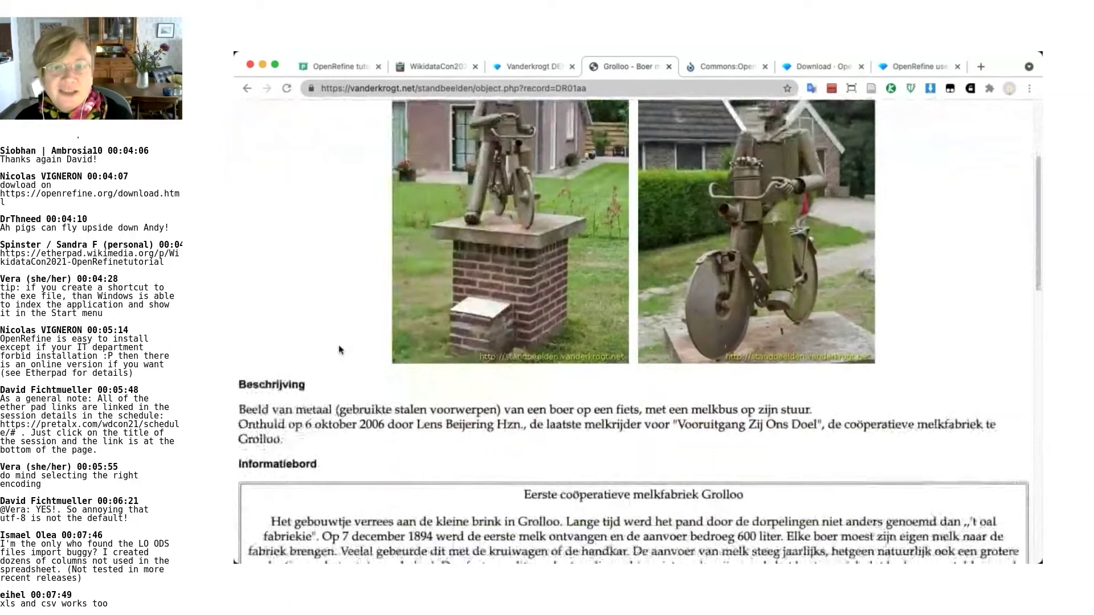
{"action": "scroll", "coordinate": [340, 349], "scroll_direction": "down", "scroll_amount": 3}
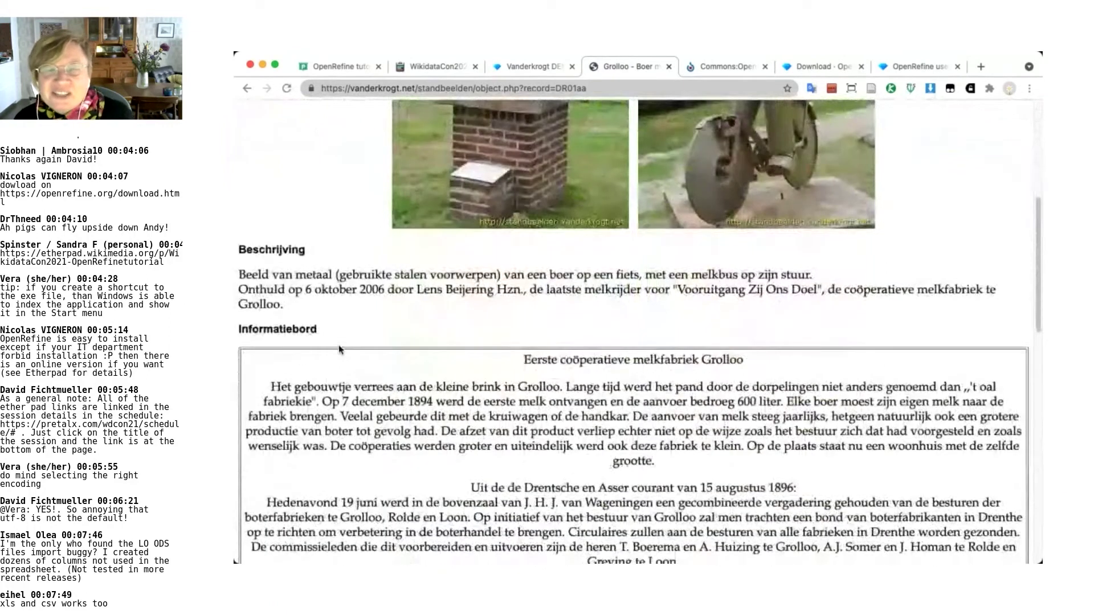
{"action": "scroll", "coordinate": [339, 350], "scroll_direction": "down", "scroll_amount": 1}
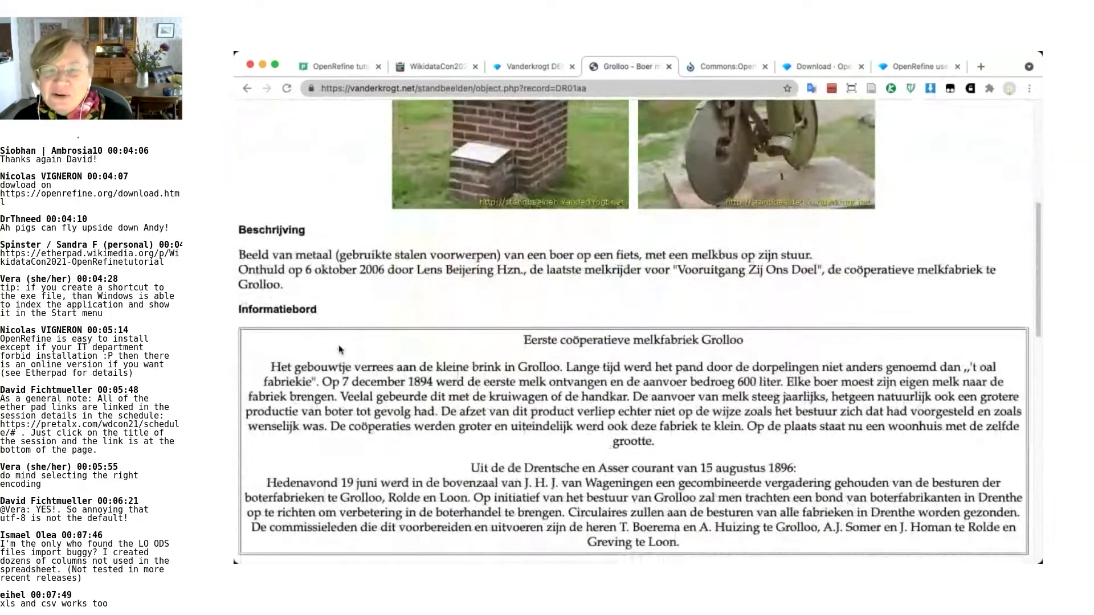
{"action": "scroll", "coordinate": [339, 350], "scroll_direction": "down", "scroll_amount": 2}
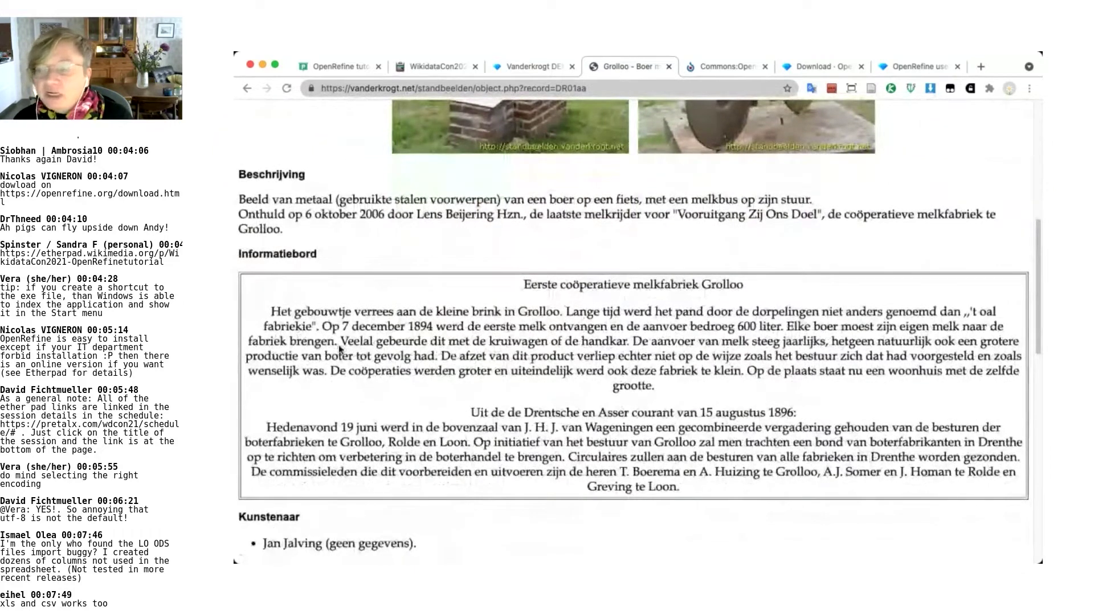
{"action": "scroll", "coordinate": [339, 350], "scroll_direction": "down", "scroll_amount": 5}
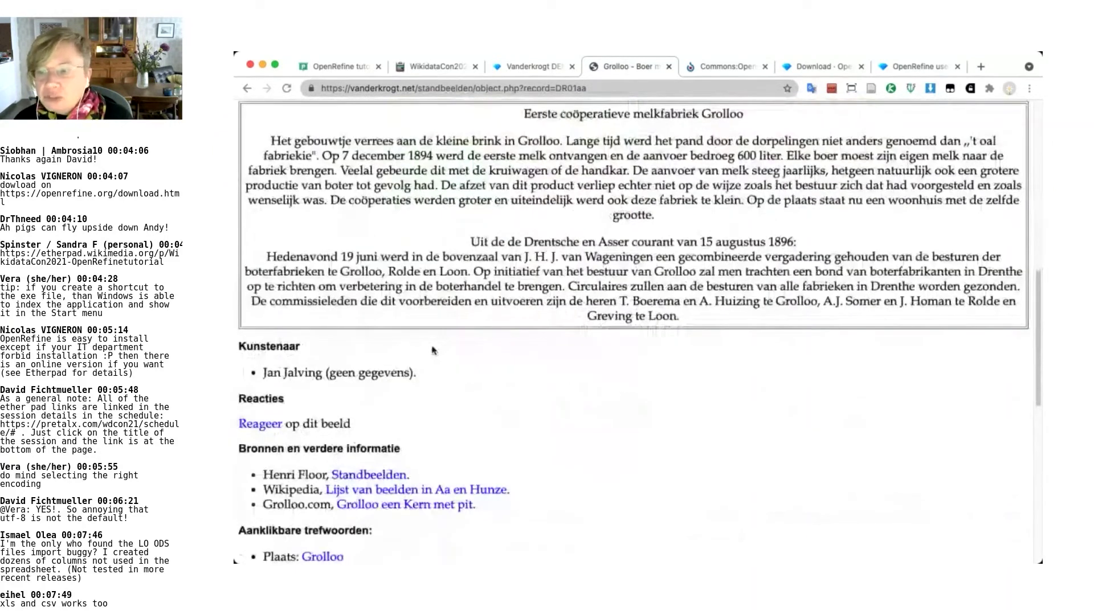
{"action": "scroll", "coordinate": [450, 354], "scroll_direction": "down", "scroll_amount": 2}
{"action": "scroll", "coordinate": [468, 358], "scroll_direction": "down", "scroll_amount": 1}
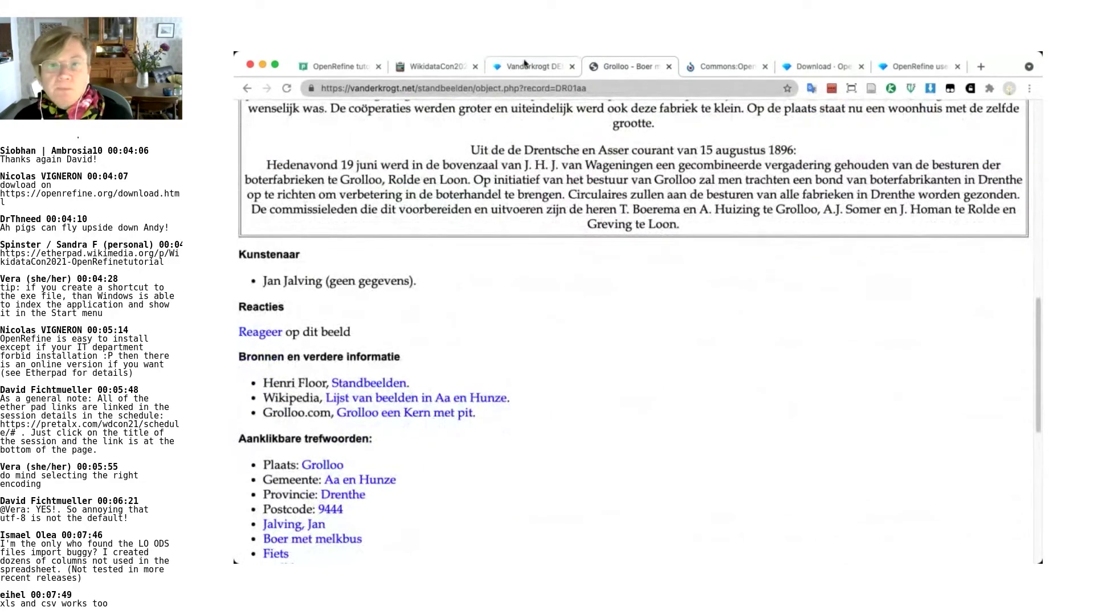
{"action": "scroll", "coordinate": [563, 312], "scroll_direction": "up", "scroll_amount": 10}
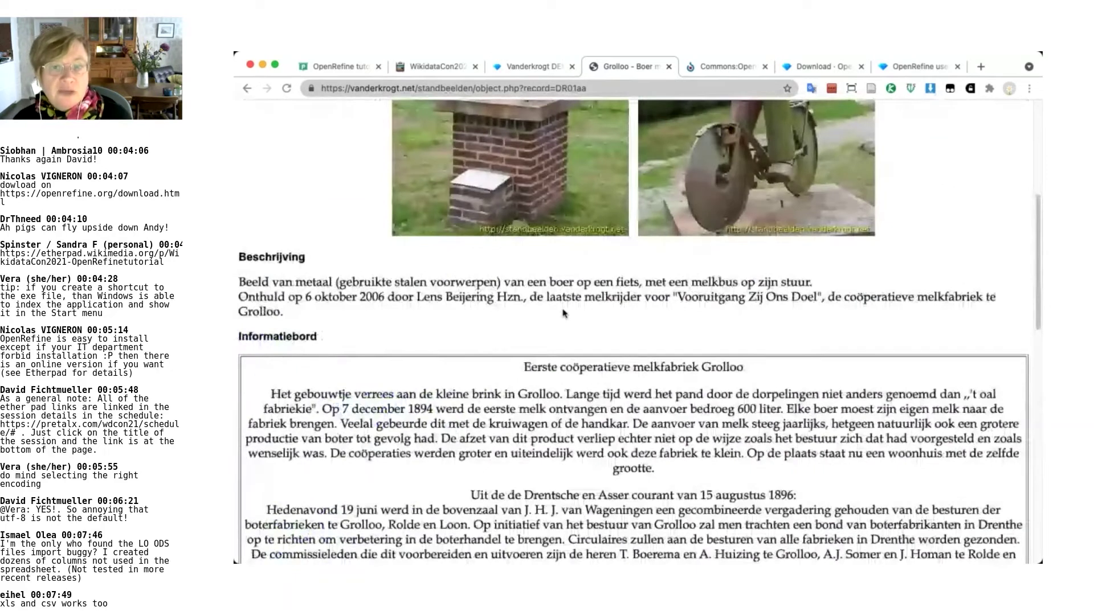
{"action": "scroll", "coordinate": [563, 313], "scroll_direction": "up", "scroll_amount": 10}
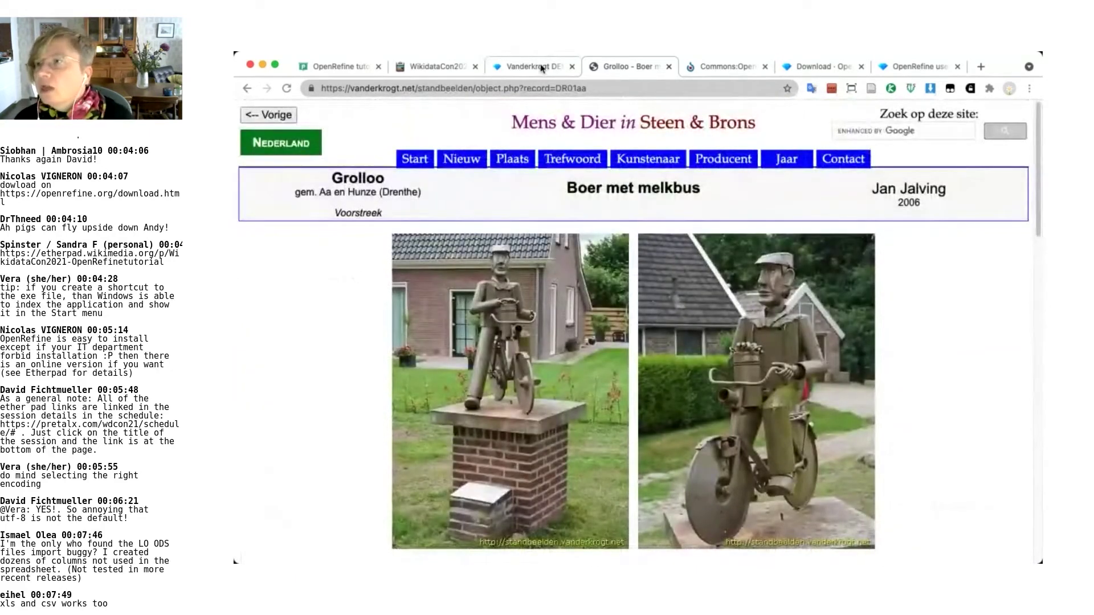
Return to the Vanderkrogt project, show 50 rows at once, and examine the artist, occupation, year, year_input and entry_type columns
{"action": "left_click", "coordinate": [520, 66]}
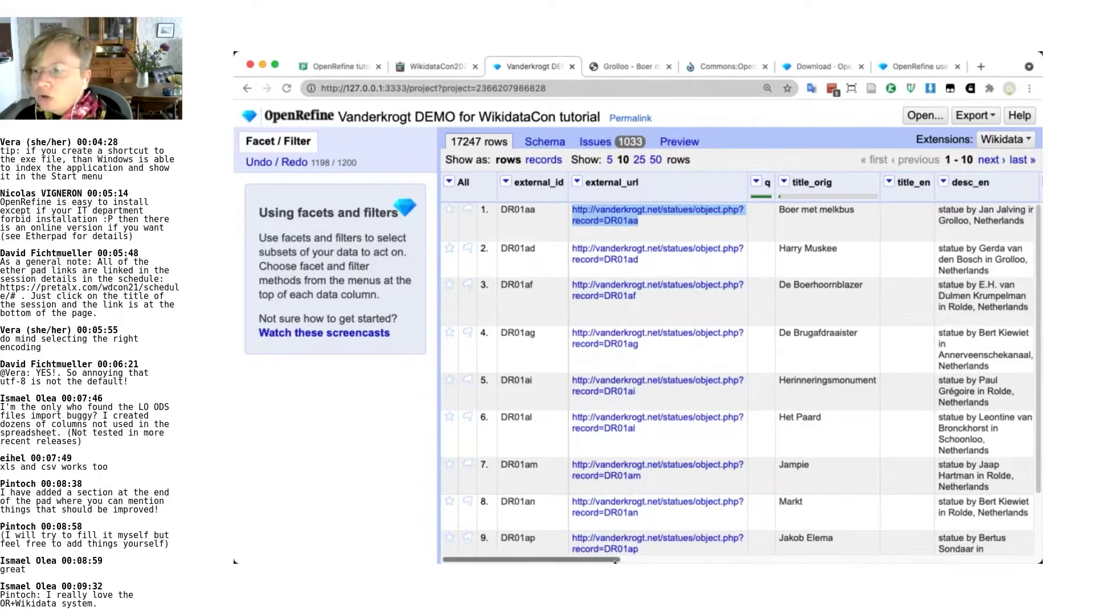
{"action": "left_click_drag", "start_coordinate": [615, 561], "coordinate": [920, 560]}
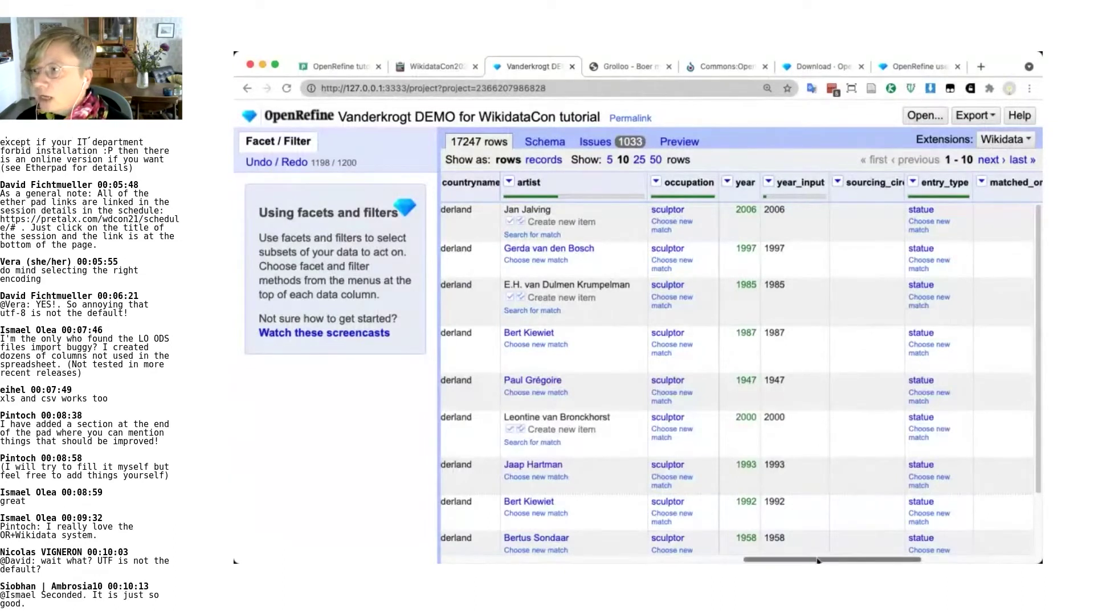
{"action": "left_click_drag", "start_coordinate": [817, 561], "coordinate": [844, 562]}
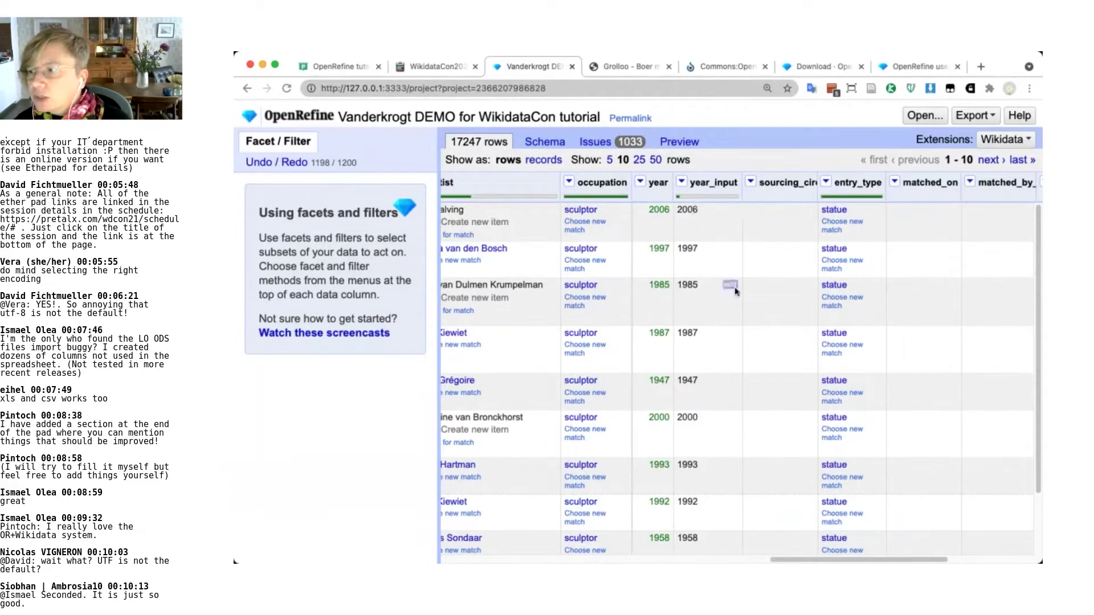
{"action": "scroll", "coordinate": [735, 337], "scroll_direction": "down", "scroll_amount": 2}
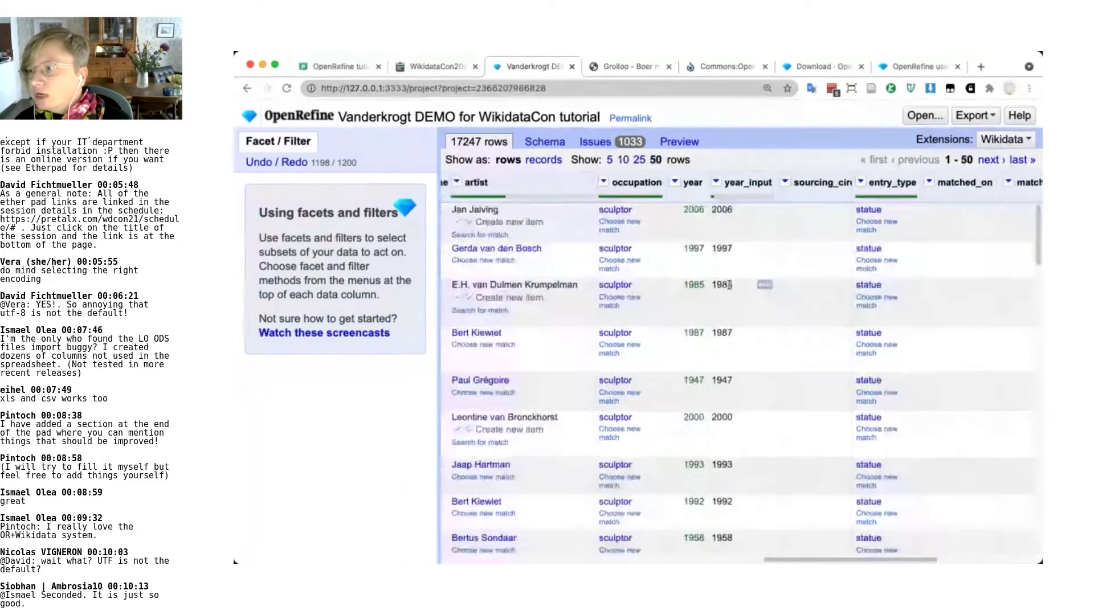
{"action": "scroll", "coordinate": [729, 285], "scroll_direction": "down", "scroll_amount": 10}
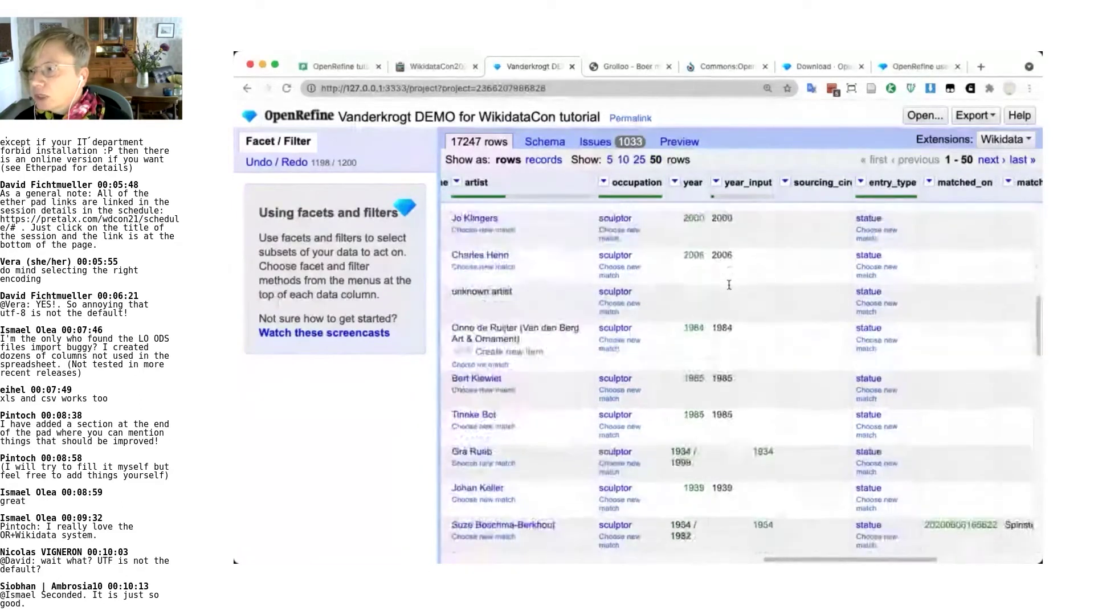
Examine how values are formatted in the year and year_input columns and in the lat and lon coordinate columns
{"action": "scroll", "coordinate": [728, 285], "scroll_direction": "down", "scroll_amount": 1}
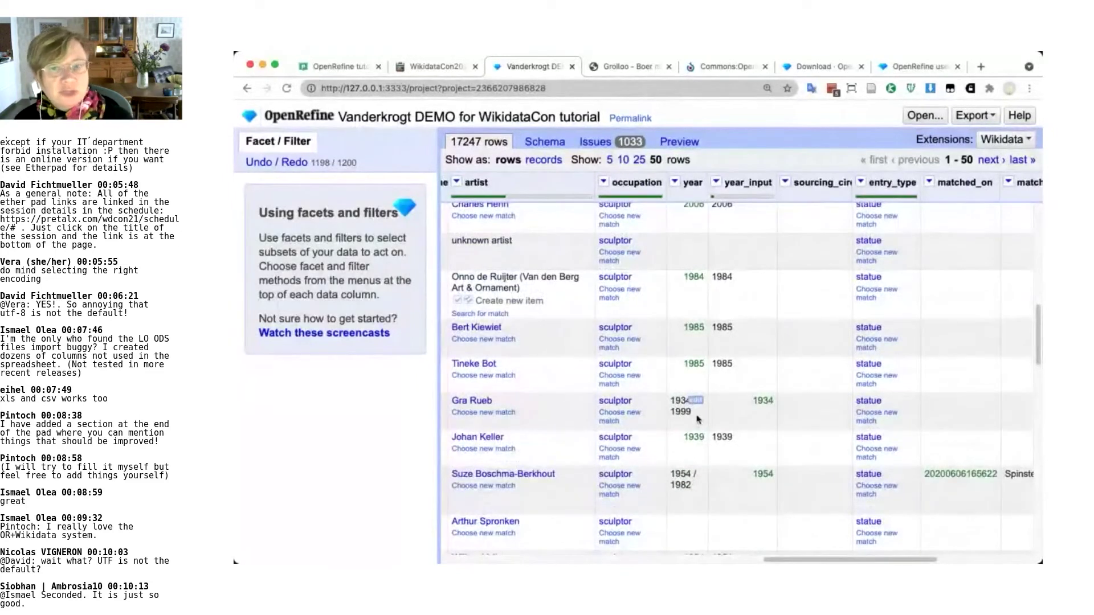
{"action": "scroll", "coordinate": [697, 419], "scroll_direction": "down", "scroll_amount": 1}
{"action": "scroll", "coordinate": [697, 420], "scroll_direction": "down", "scroll_amount": 1}
{"action": "scroll", "coordinate": [697, 420], "scroll_direction": "down", "scroll_amount": 1}
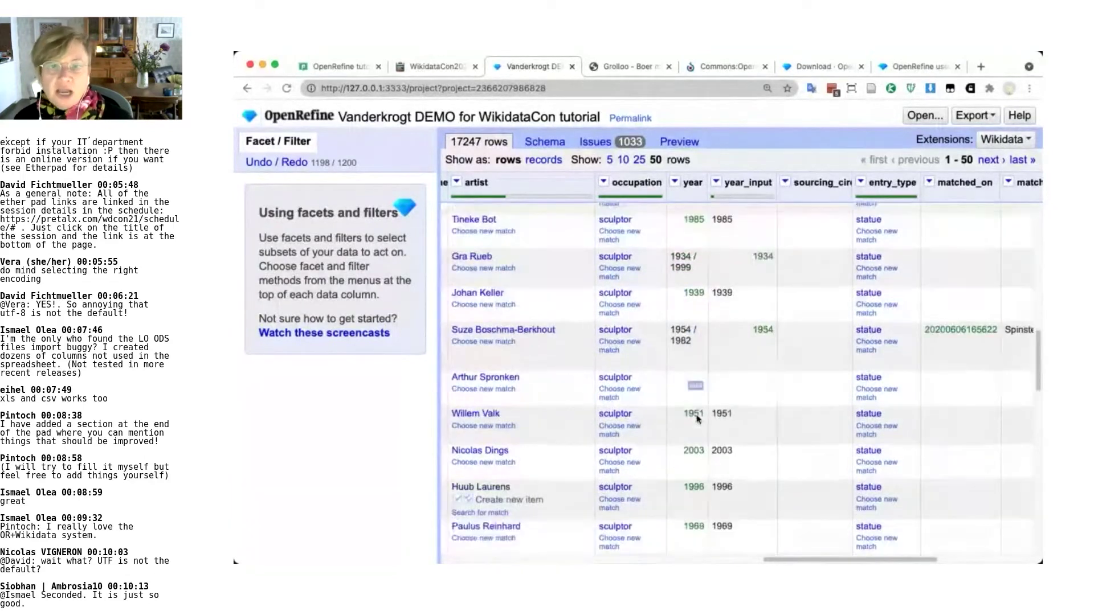
{"action": "scroll", "coordinate": [696, 416], "scroll_direction": "up", "scroll_amount": 1}
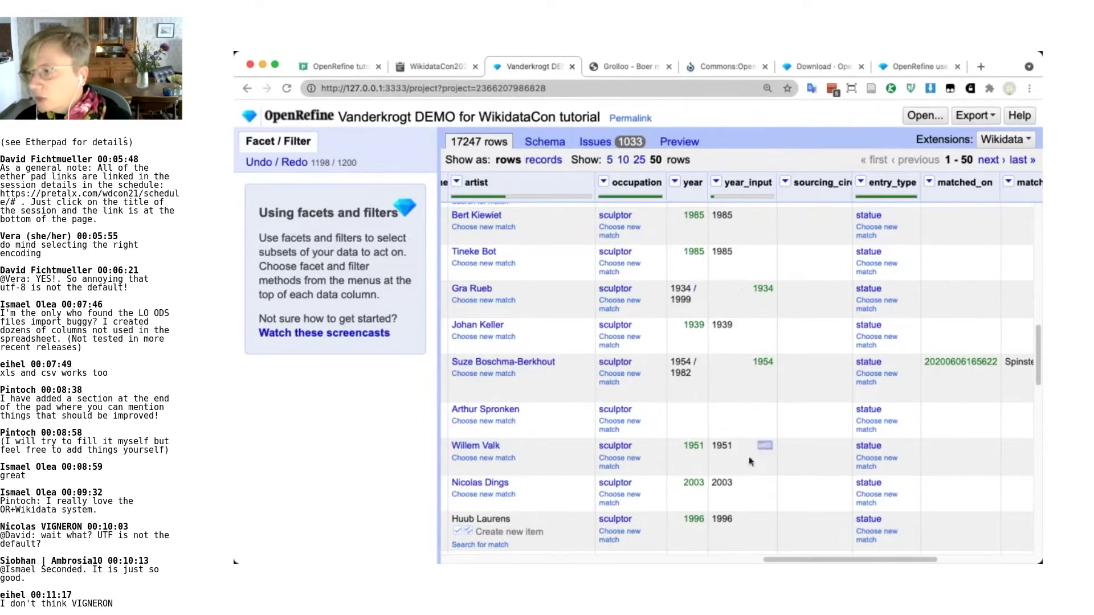
{"action": "left_click_drag", "start_coordinate": [788, 561], "coordinate": [920, 561]}
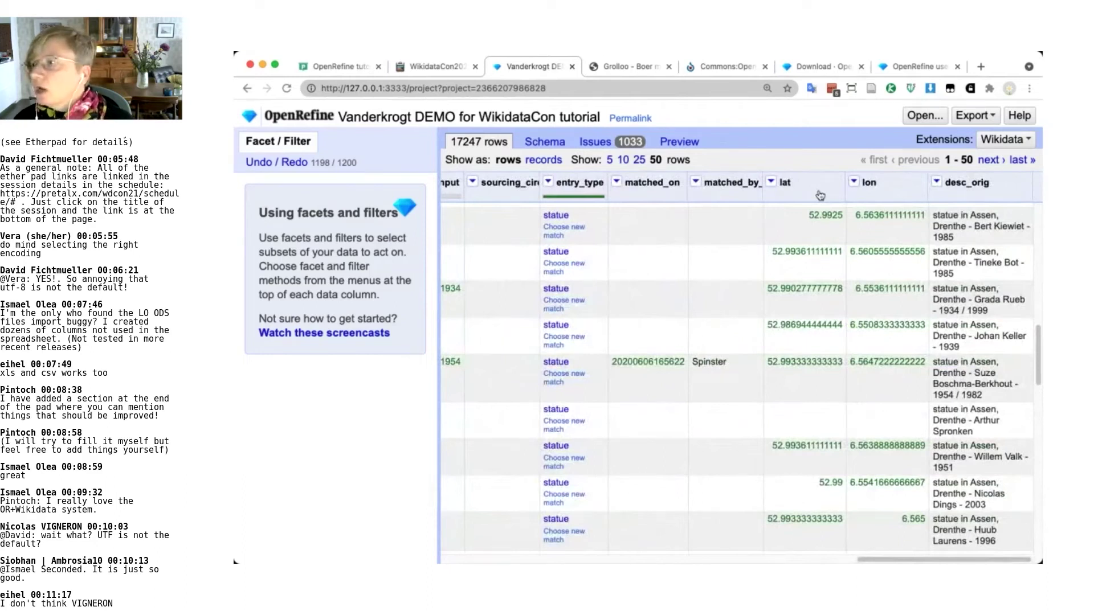
{"action": "left_click_drag", "start_coordinate": [851, 288], "coordinate": [881, 289]}
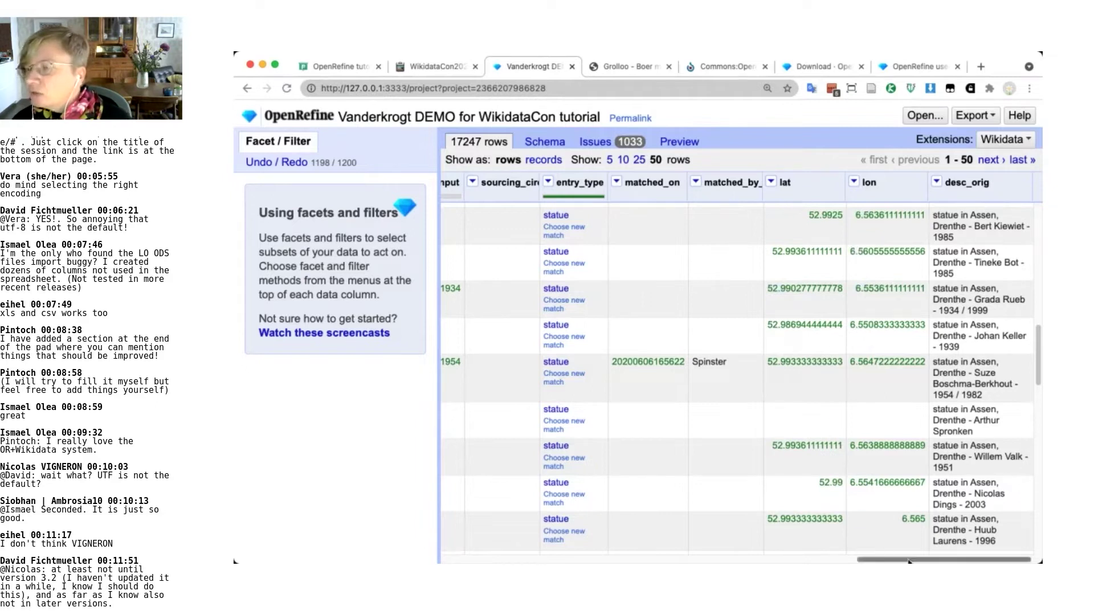
Examine the external_url, q, title_orig, description, municipality, province and country columns of the statues dataset
{"action": "left_click_drag", "start_coordinate": [909, 561], "coordinate": [511, 561]}
{"action": "scroll", "coordinate": [741, 370], "scroll_direction": "left", "scroll_amount": 3}
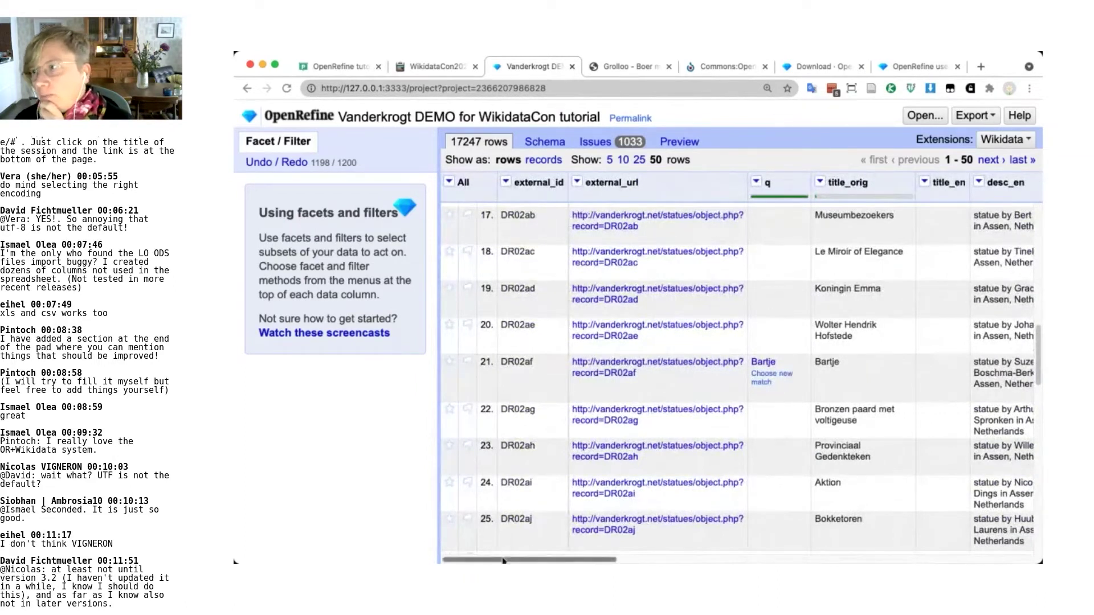
{"action": "left_click_drag", "start_coordinate": [503, 561], "coordinate": [522, 559]}
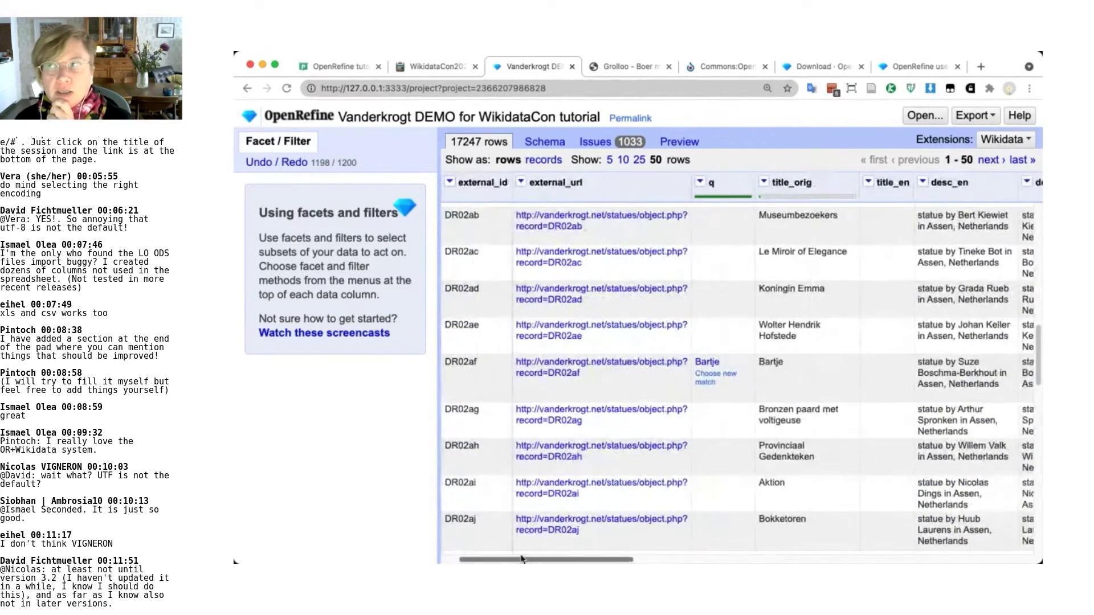
{"action": "left_click_drag", "start_coordinate": [522, 559], "coordinate": [525, 560]}
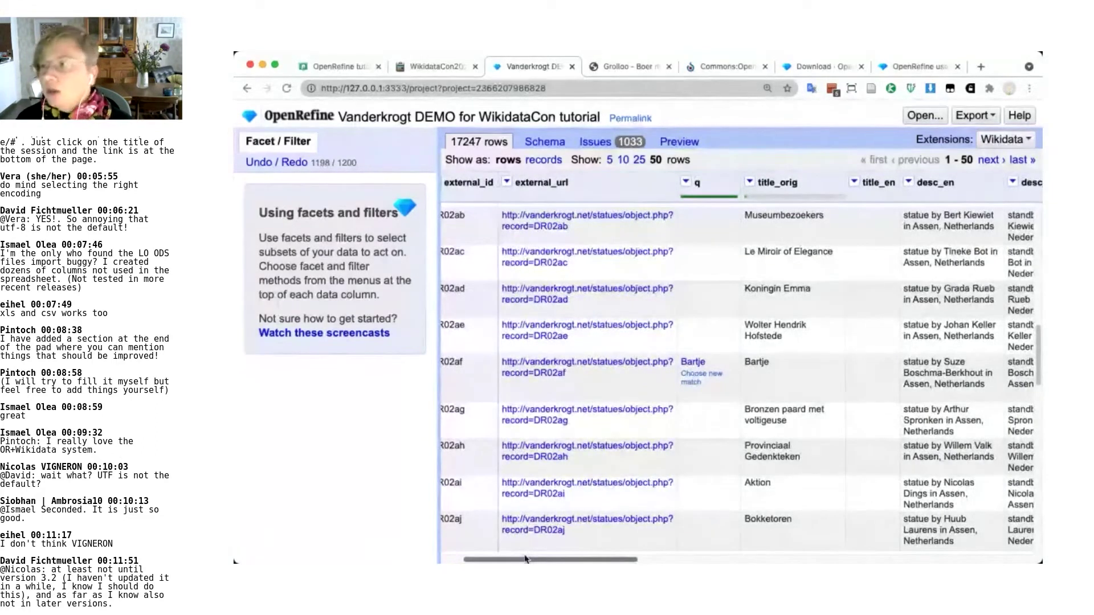
{"action": "left_click_drag", "start_coordinate": [525, 559], "coordinate": [649, 557]}
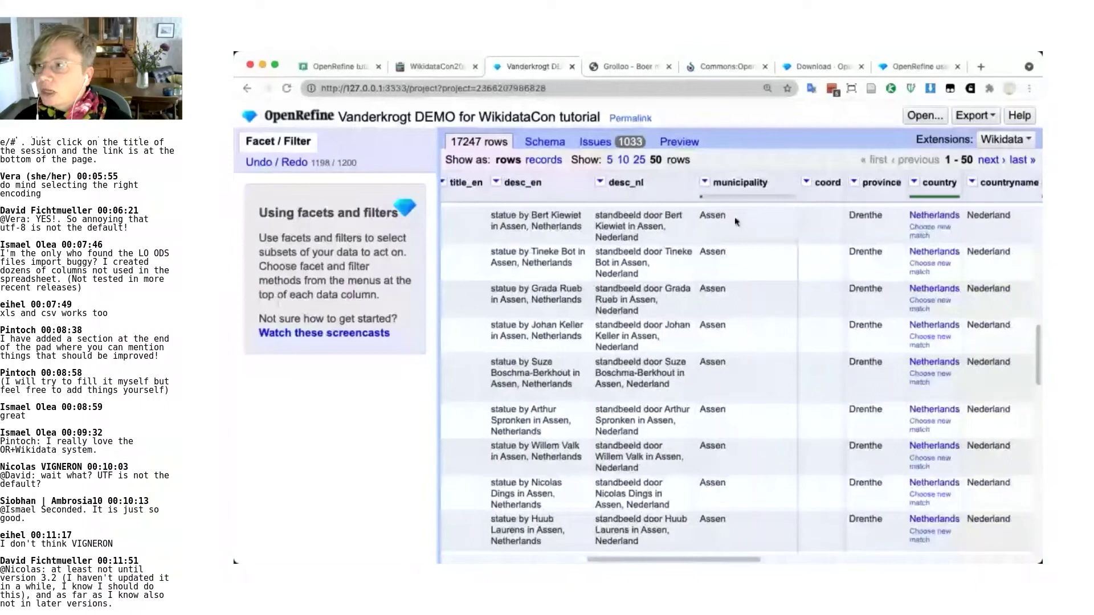
{"action": "left_click_drag", "start_coordinate": [639, 479], "coordinate": [914, 427]}
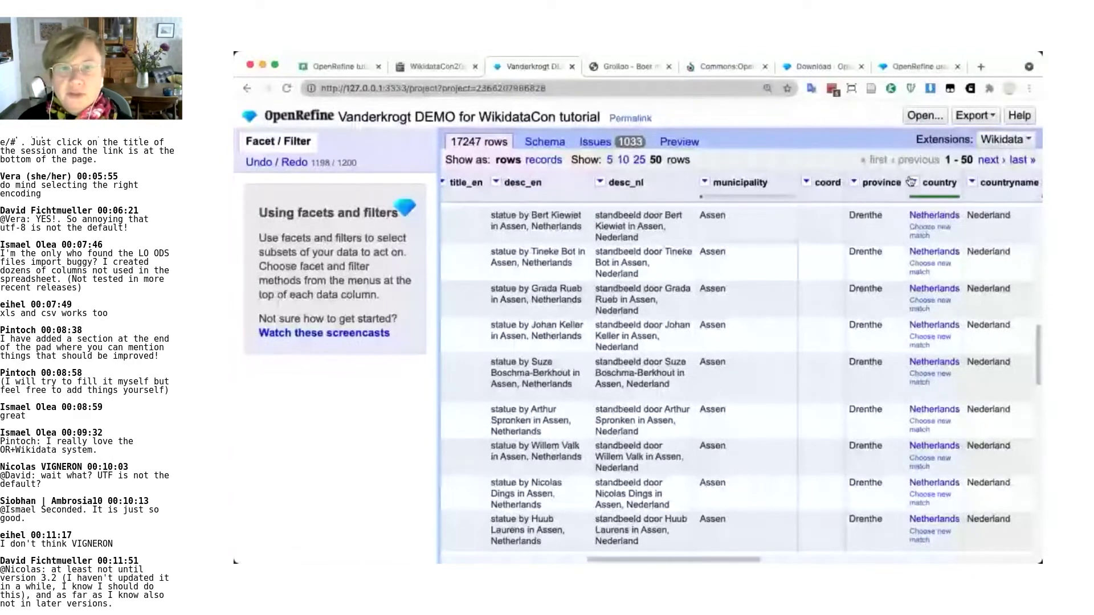
{"action": "left_click", "coordinate": [912, 182]}
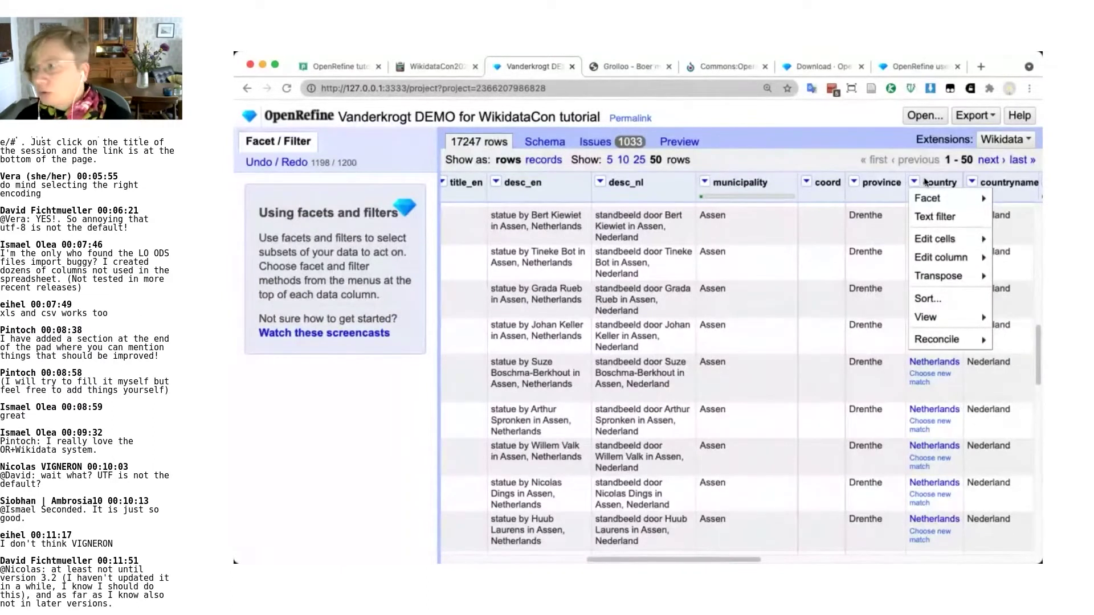
{"action": "mouse_move", "coordinate": [936, 197]}
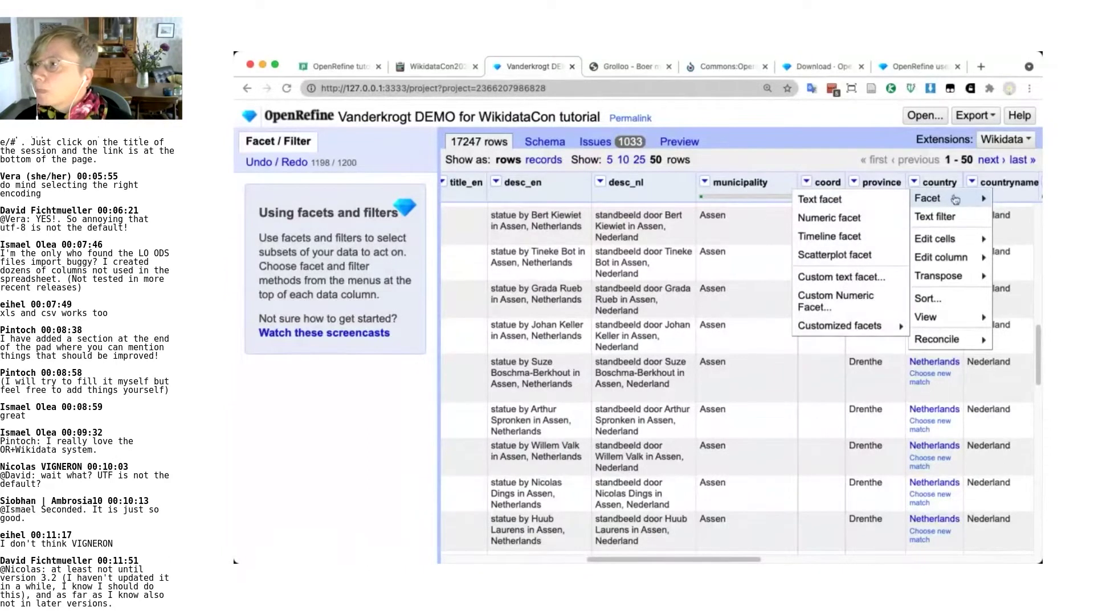
{"action": "left_click", "coordinate": [914, 183]}
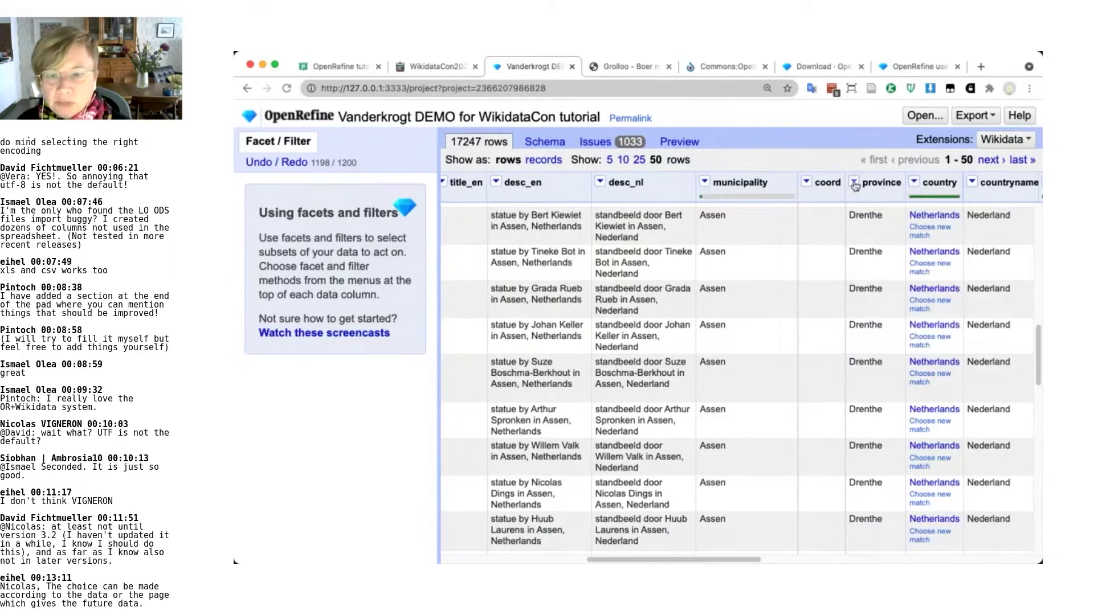
Create a text facet on the country column and sort its choices by count
{"action": "left_click", "coordinate": [915, 183]}
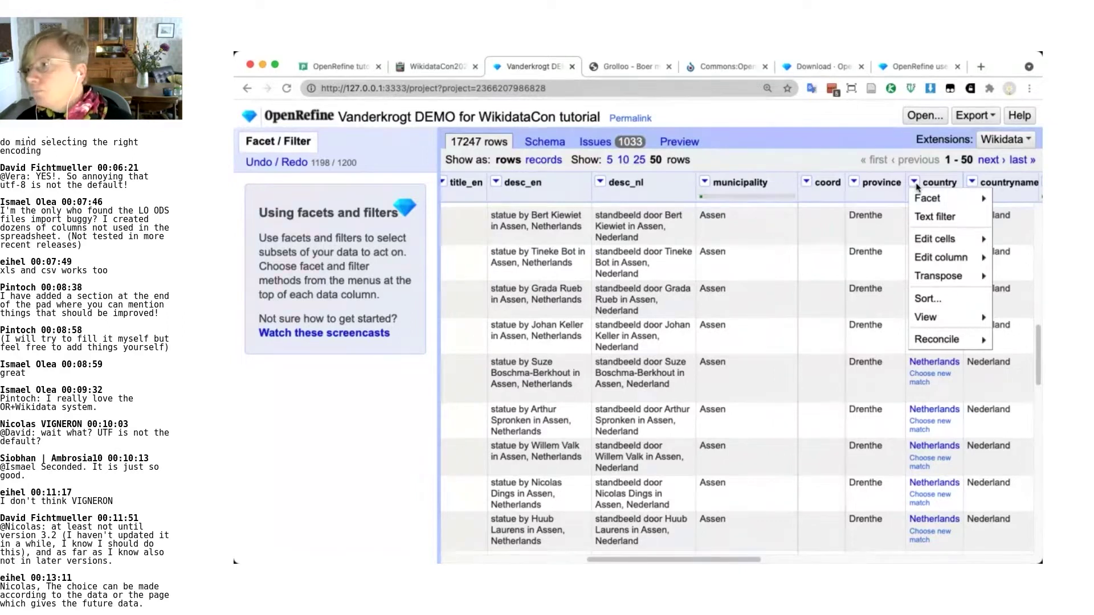
{"action": "mouse_move", "coordinate": [929, 200]}
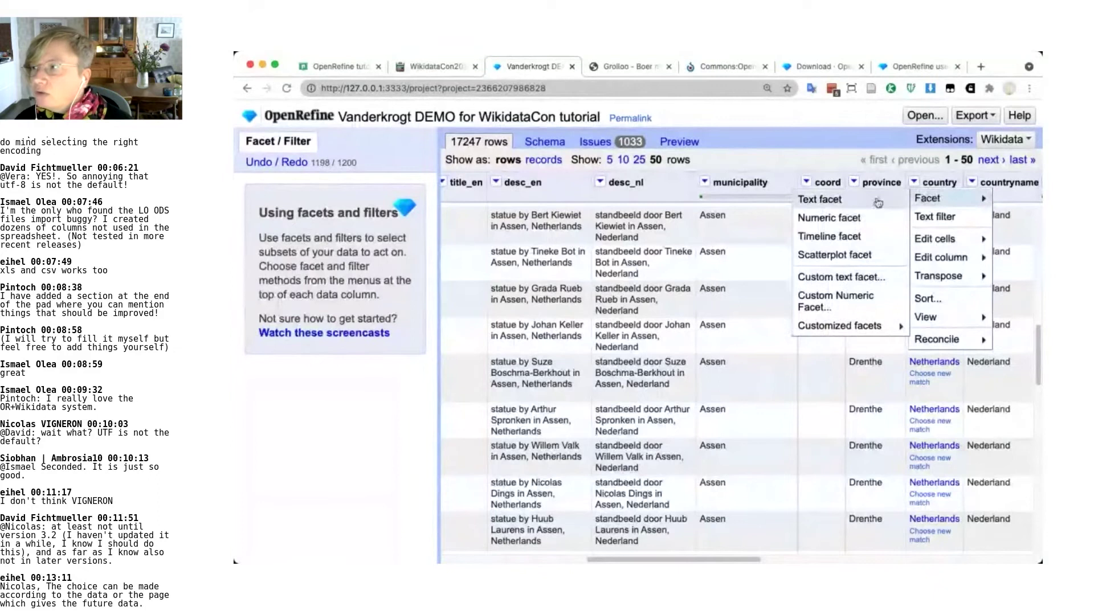
{"action": "left_click", "coordinate": [836, 201]}
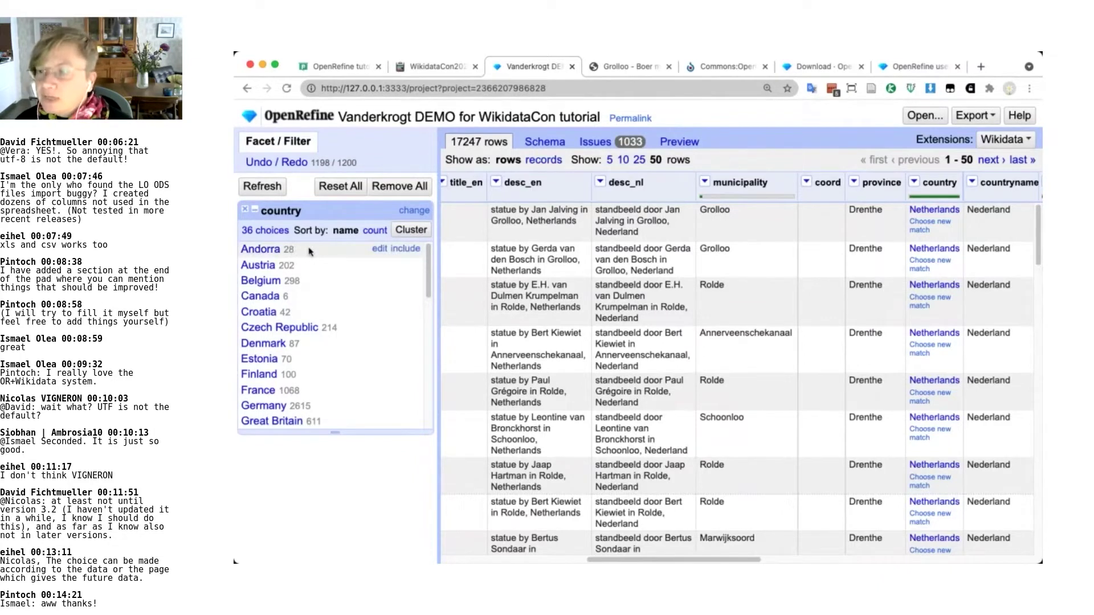
{"action": "left_click_drag", "start_coordinate": [430, 265], "coordinate": [431, 351]}
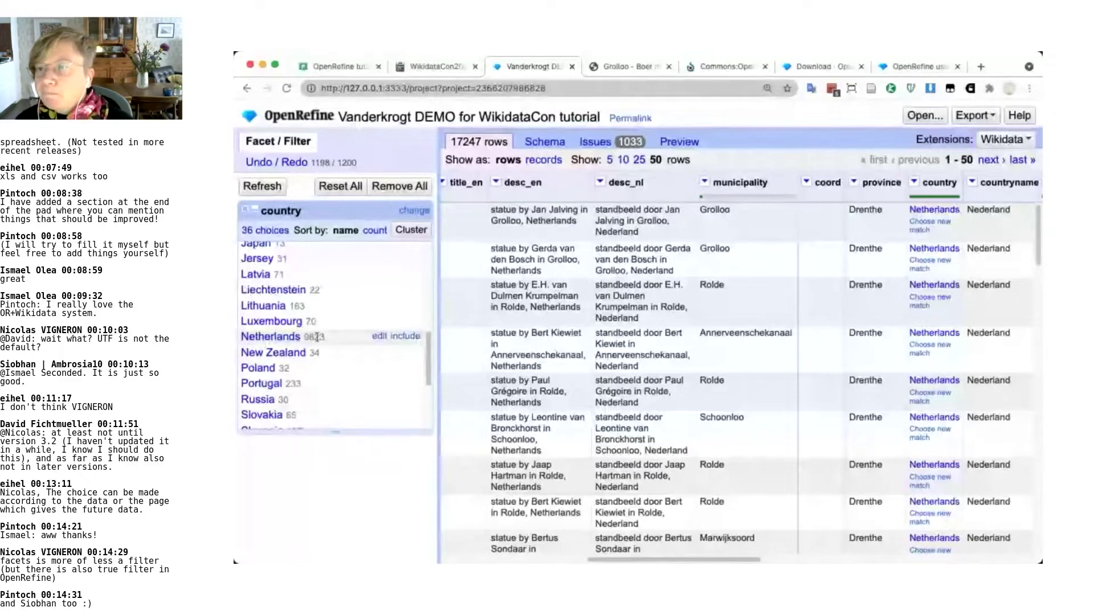
{"action": "left_click", "coordinate": [375, 231]}
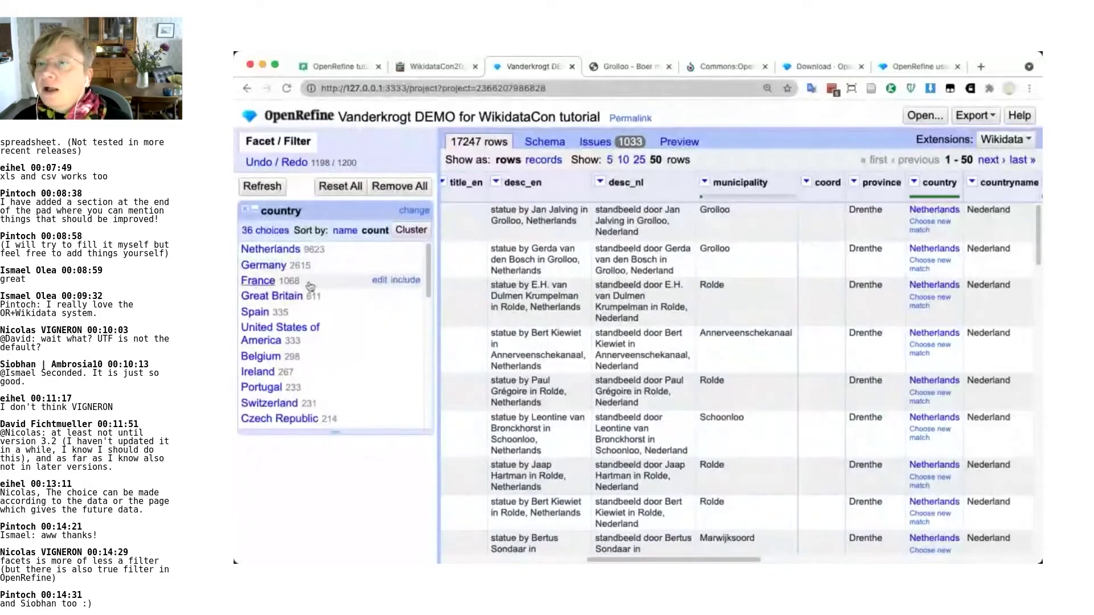
View the country facet's choices as tab-separated values, close that list, and restrict the rows to Netherlands
{"action": "left_click", "coordinate": [269, 229]}
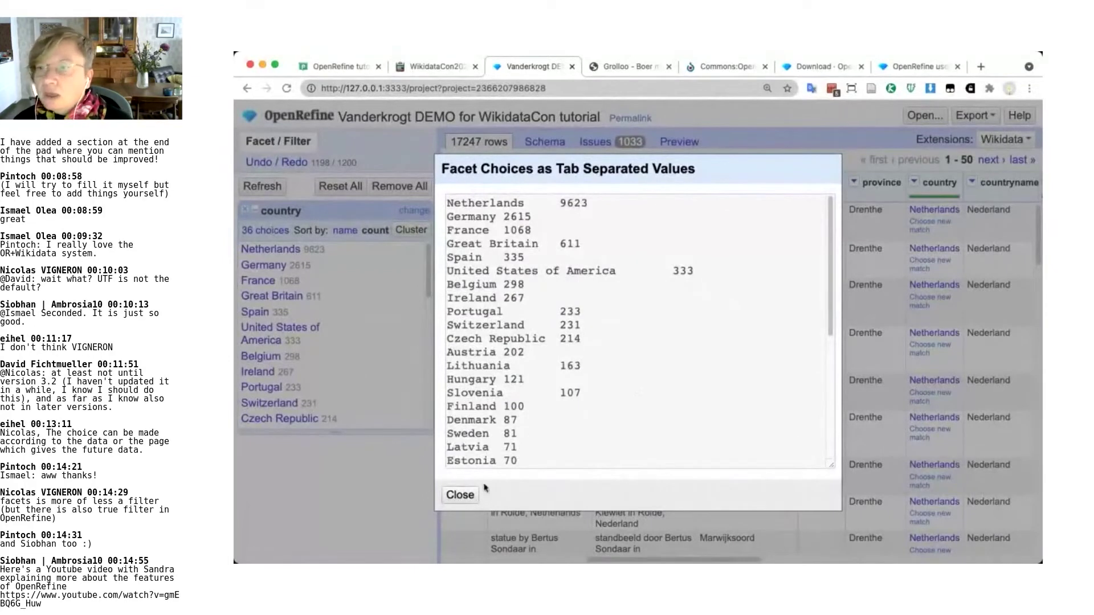
{"action": "left_click", "coordinate": [460, 494]}
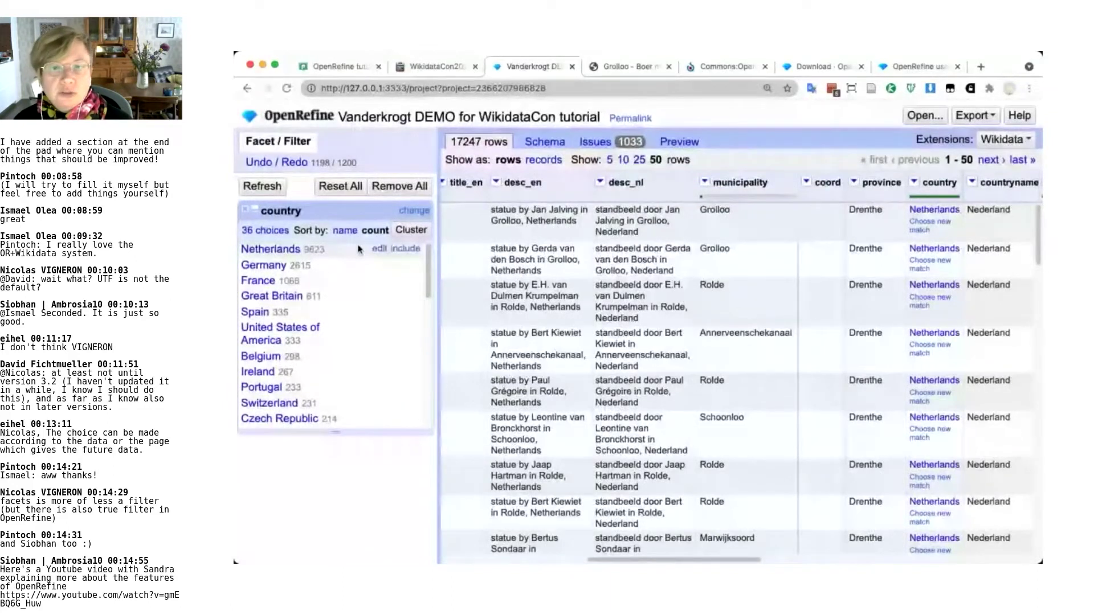
{"action": "left_click", "coordinate": [264, 248]}
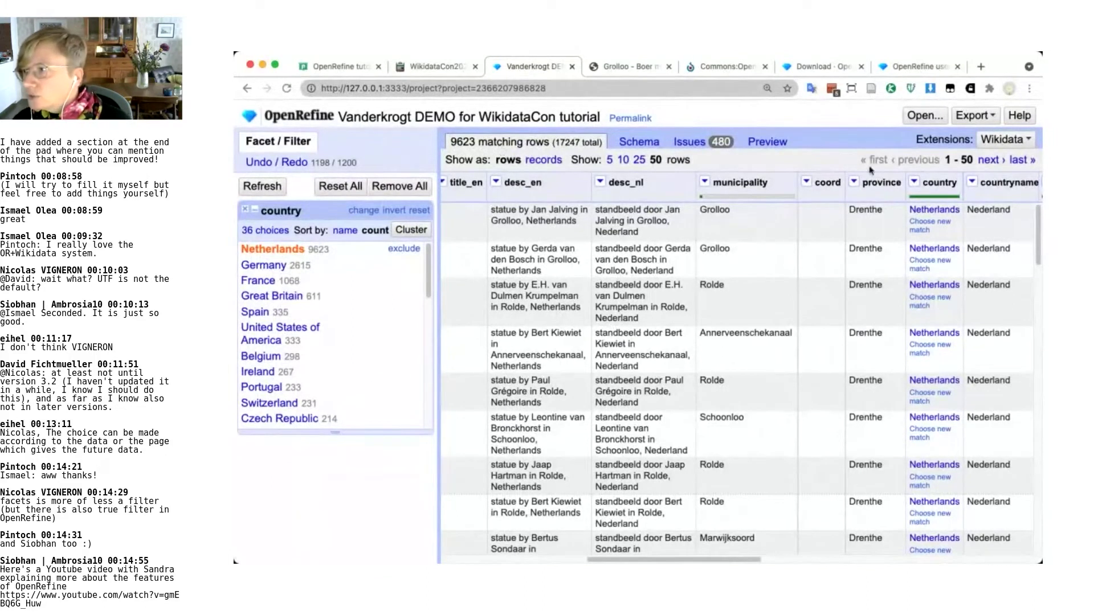
Add a text filter on the municipality column and filter the rows by "Gouda"
{"action": "left_click", "coordinate": [706, 183]}
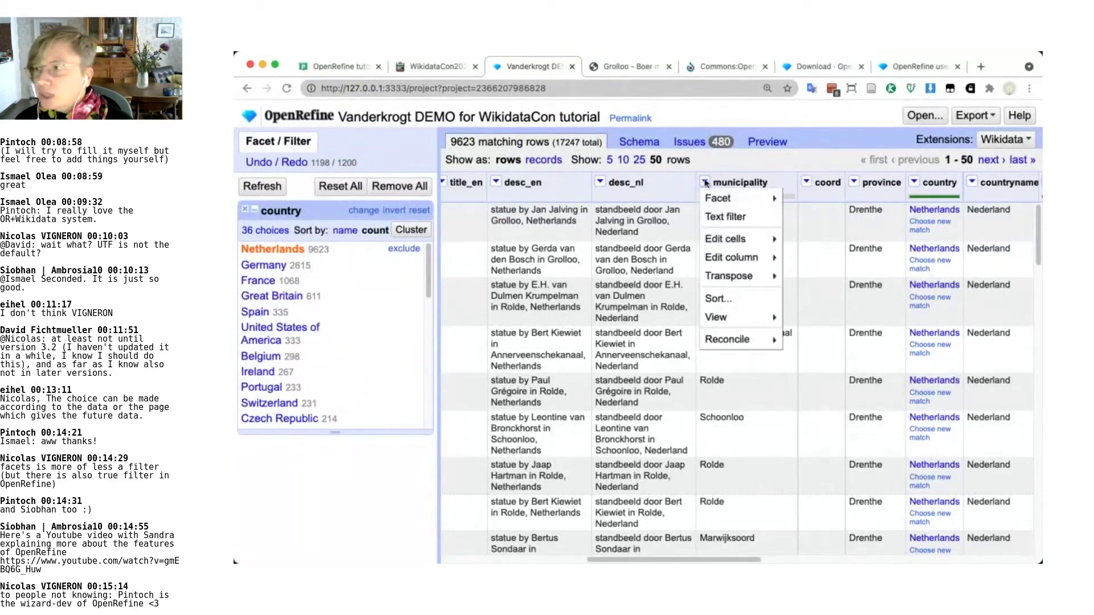
{"action": "mouse_move", "coordinate": [727, 194]}
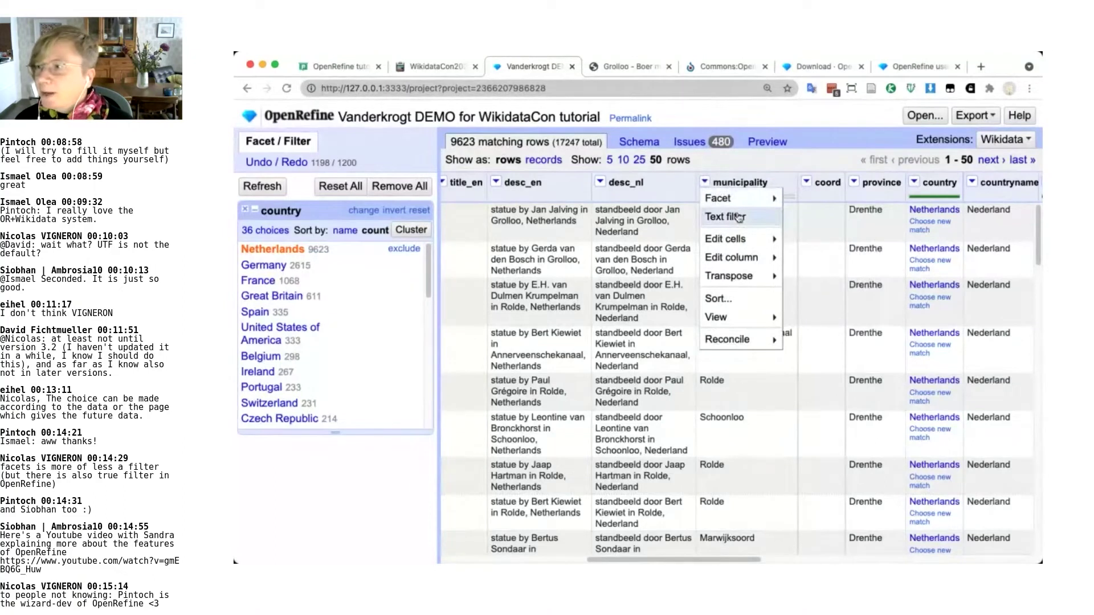
{"action": "left_click", "coordinate": [739, 217]}
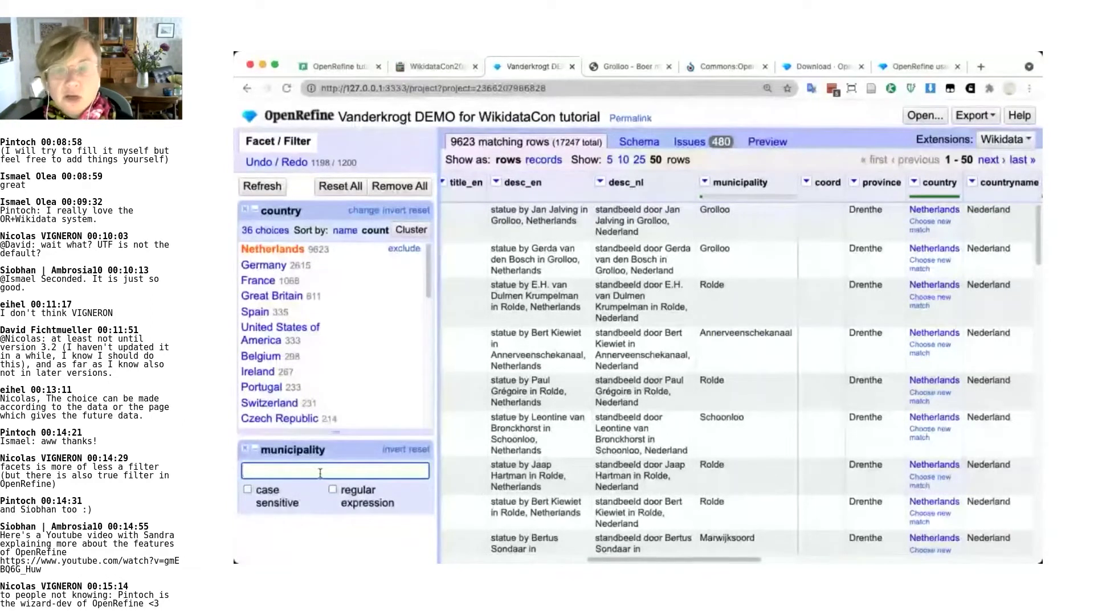
{"action": "type", "text": "G"}
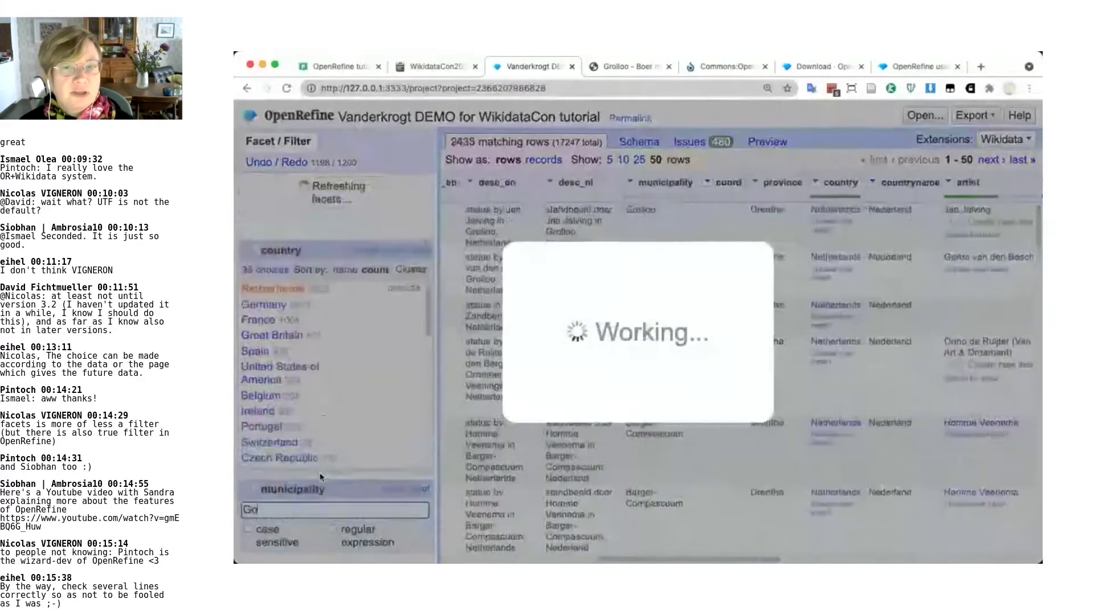
{"action": "type", "text": "o"}
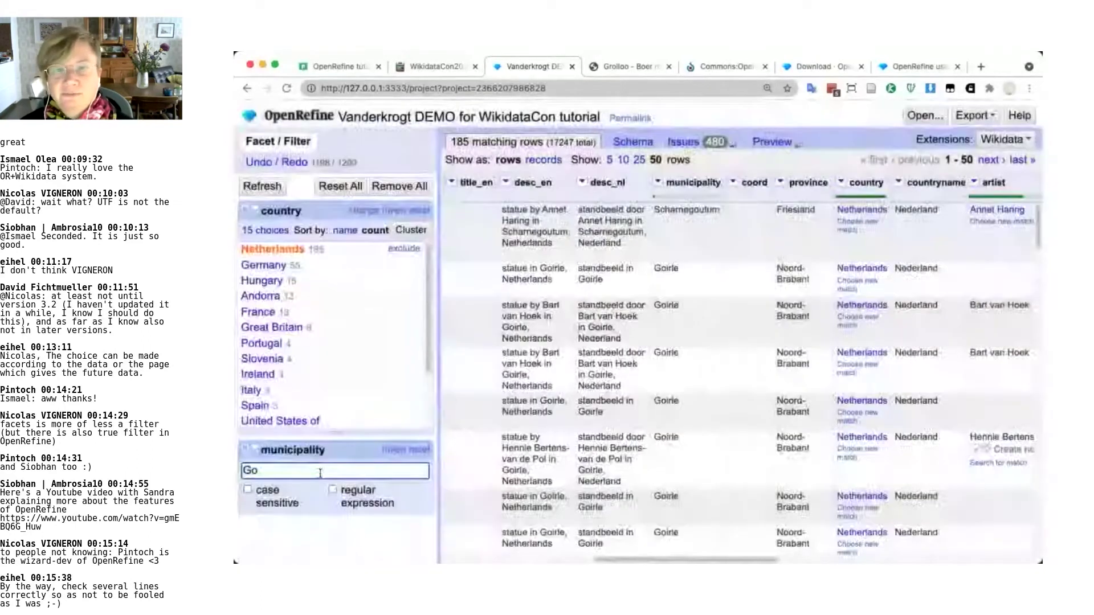
{"action": "type", "text": "u"}
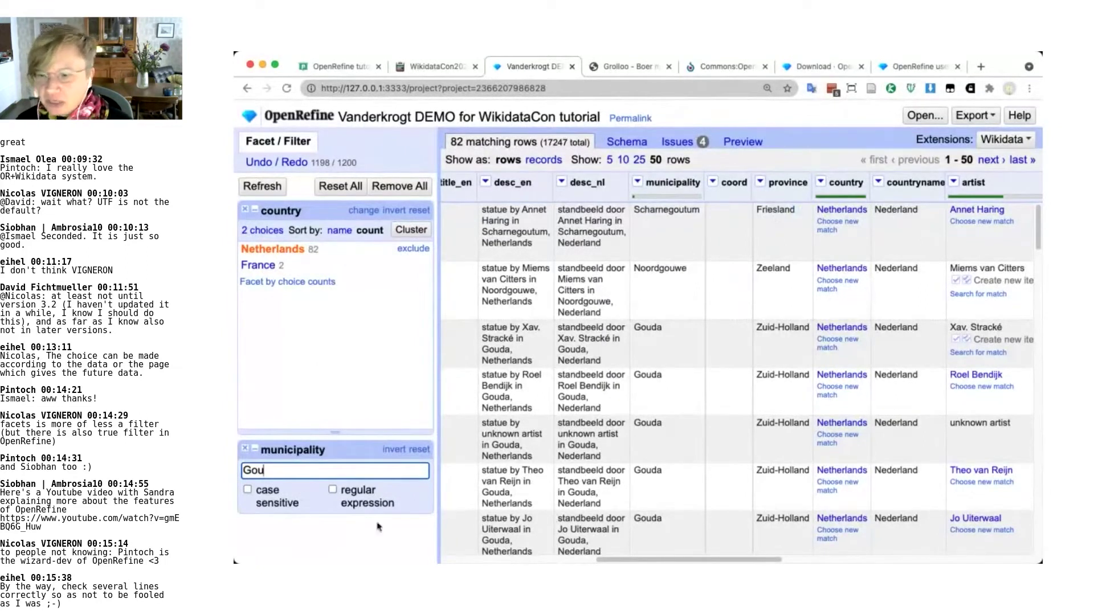
{"action": "type", "text": "da"}
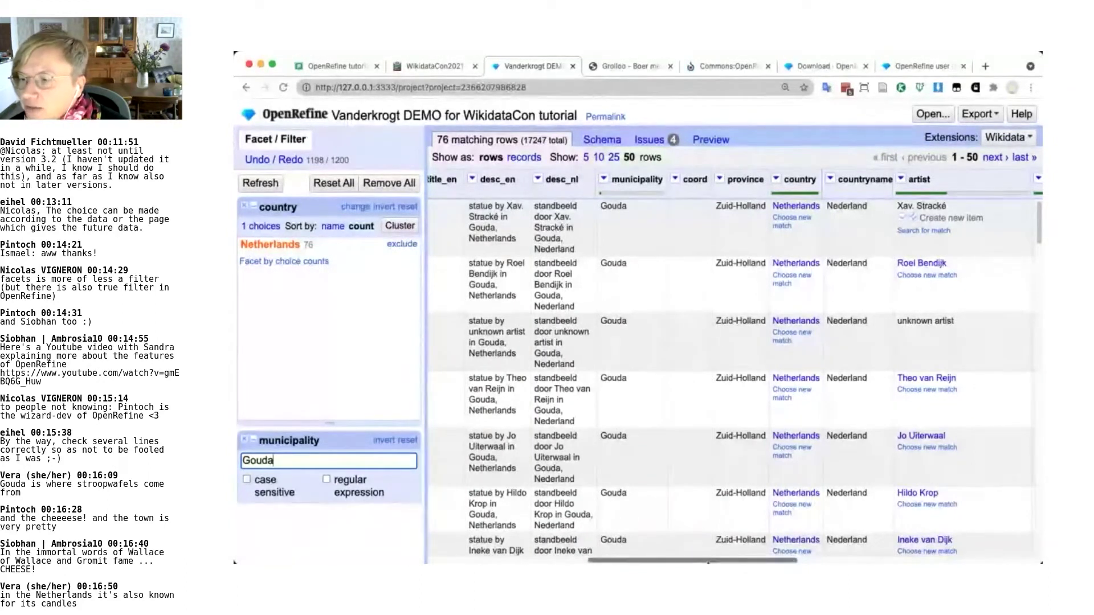
Examine the filtered Gouda rows across the title, URL, artist and year columns, looking for year values that contain ranges
{"action": "scroll", "coordinate": [709, 561], "scroll_direction": "left", "scroll_amount": 5}
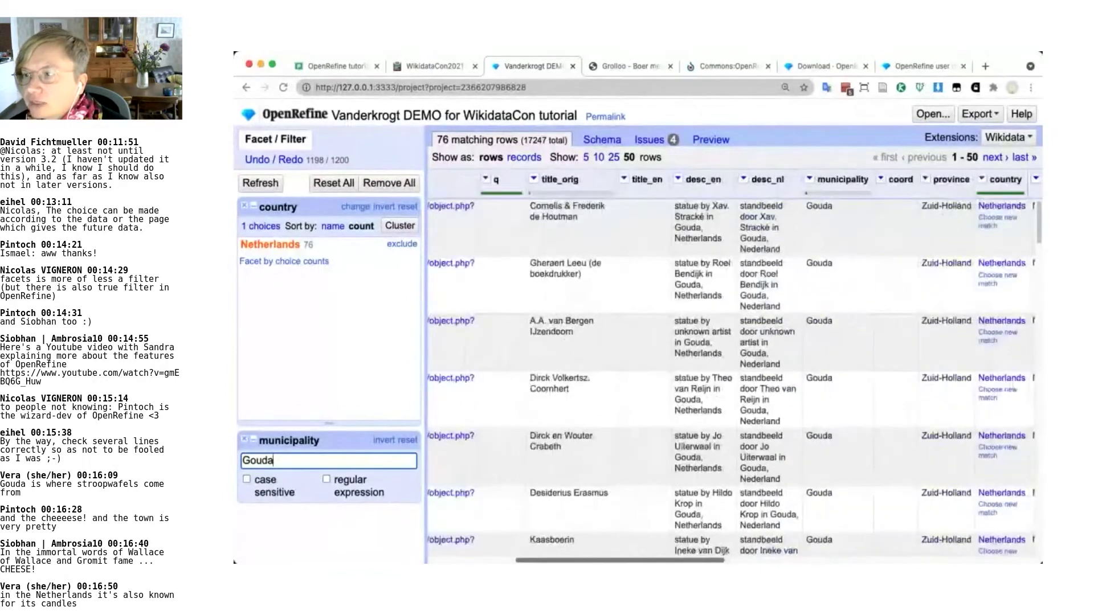
{"action": "scroll", "coordinate": [733, 376], "scroll_direction": "left", "scroll_amount": 3}
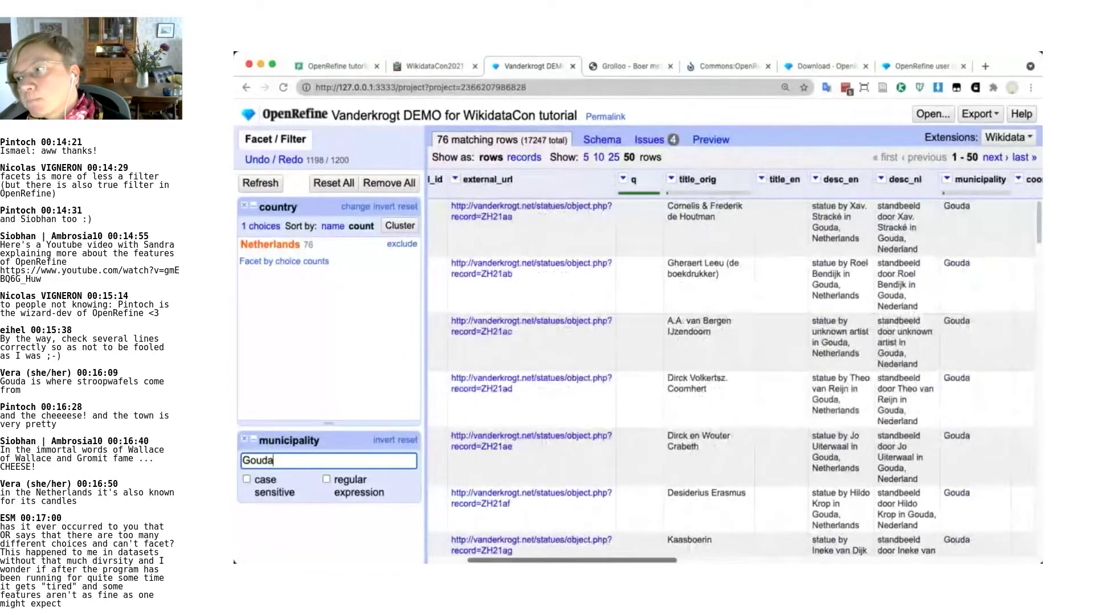
{"action": "scroll", "coordinate": [734, 376], "scroll_direction": "right", "scroll_amount": 3}
{"action": "scroll", "coordinate": [790, 560], "scroll_direction": "right", "scroll_amount": 5}
{"action": "scroll", "coordinate": [791, 560], "scroll_direction": "right", "scroll_amount": 5}
{"action": "scroll", "coordinate": [814, 360], "scroll_direction": "down", "scroll_amount": 5}
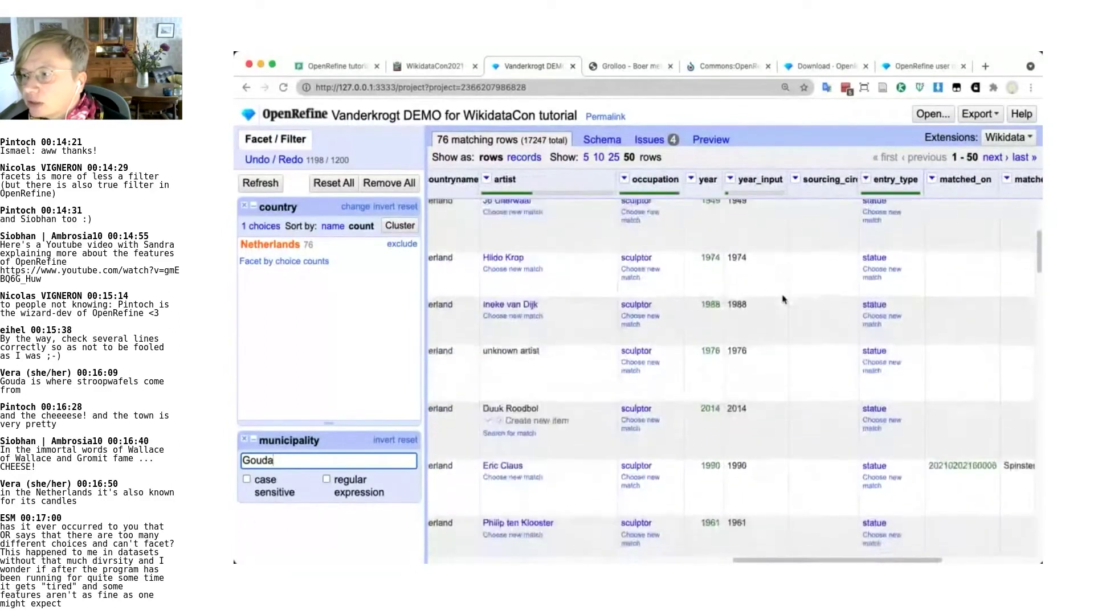
{"action": "scroll", "coordinate": [783, 299], "scroll_direction": "down", "scroll_amount": 5}
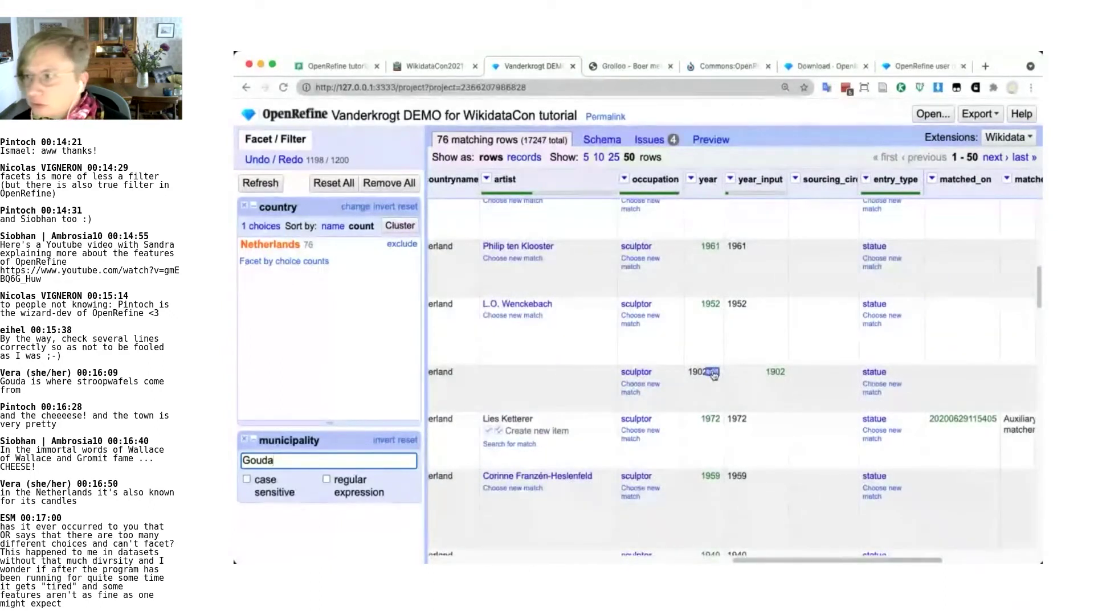
Set up splitting the year column by the separator "-" into at most 3 columns, and cancel the split
{"action": "left_click", "coordinate": [692, 179]}
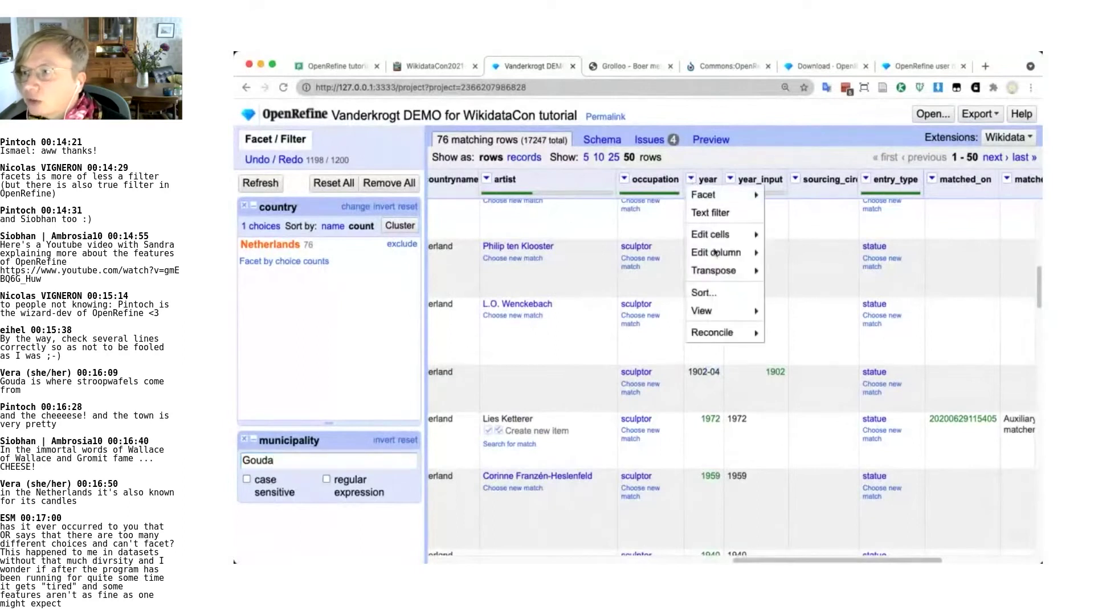
{"action": "mouse_move", "coordinate": [723, 254]}
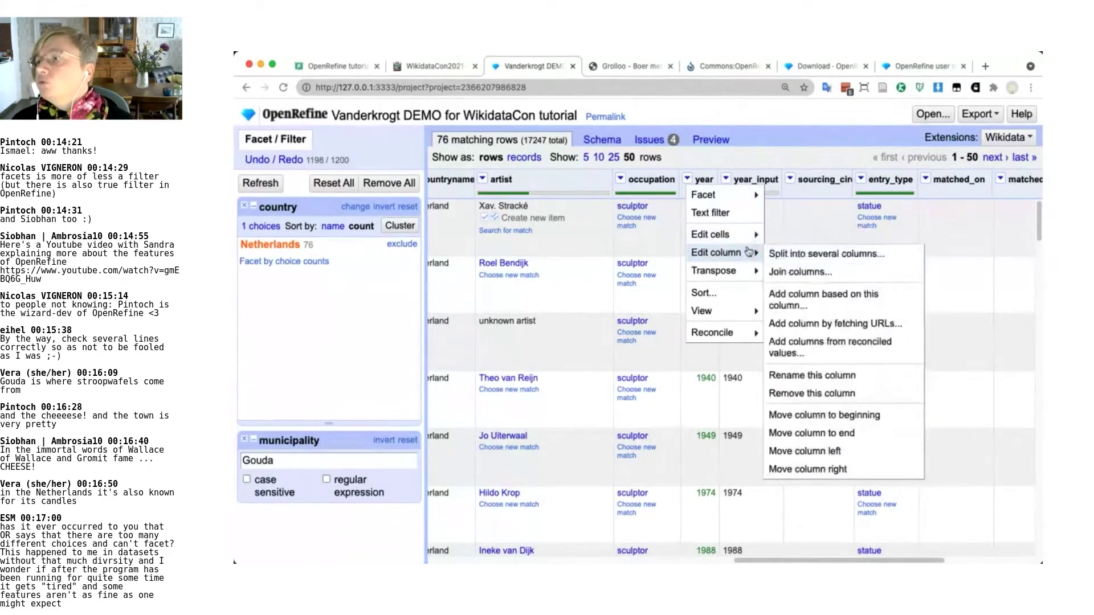
{"action": "left_click", "coordinate": [809, 254]}
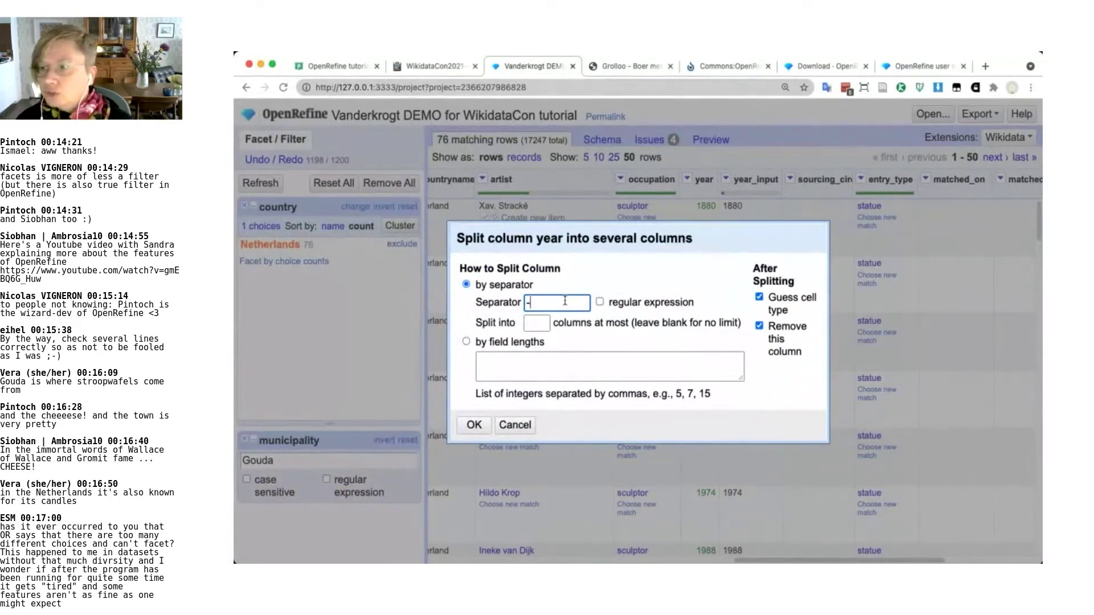
{"action": "left_click", "coordinate": [536, 323]}
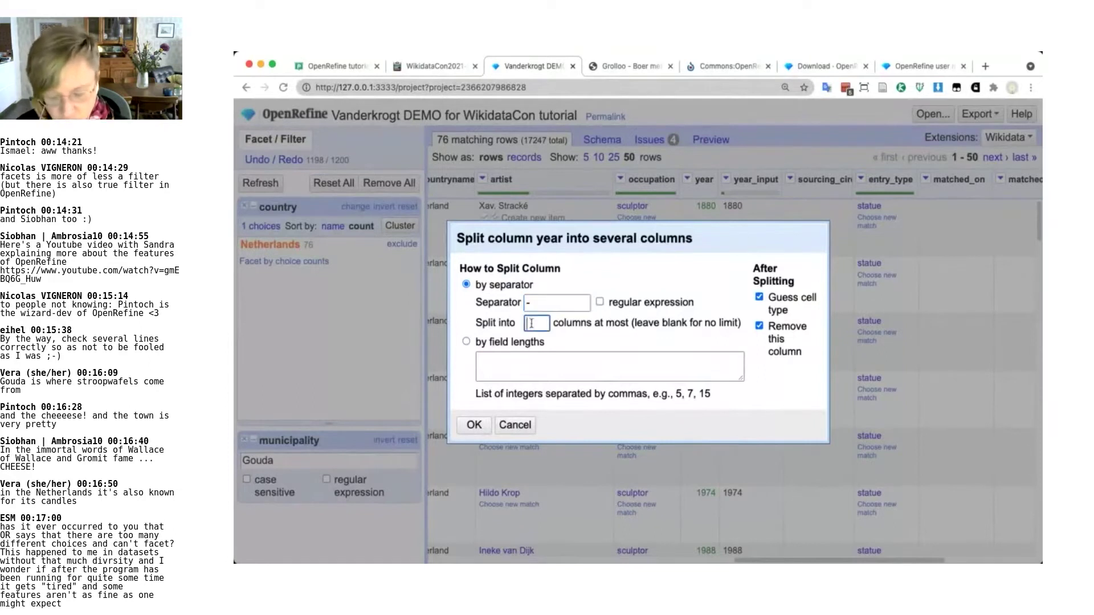
{"action": "type", "text": "3"}
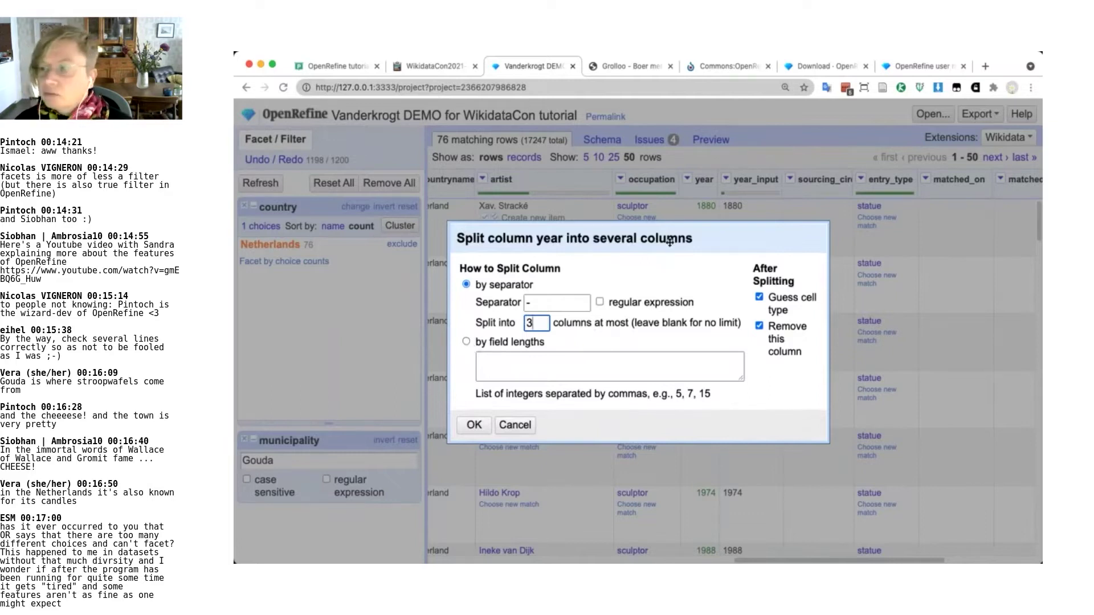
{"action": "left_click", "coordinate": [514, 425]}
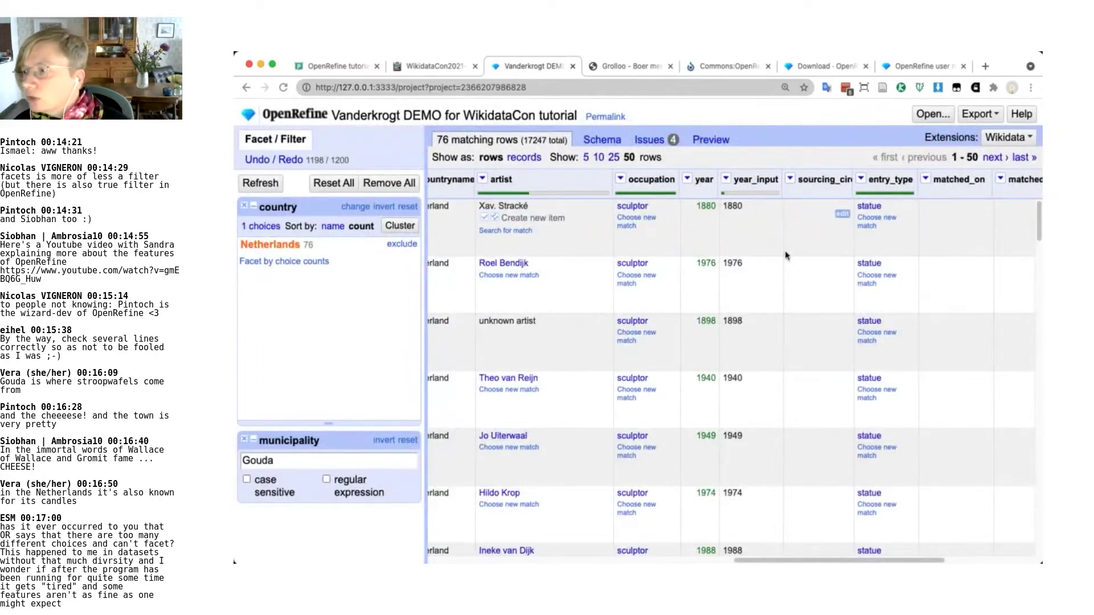
Examine the year and year_input values of the Gouda statues for ranges written with different separators
{"action": "scroll", "coordinate": [785, 255], "scroll_direction": "down", "scroll_amount": 2}
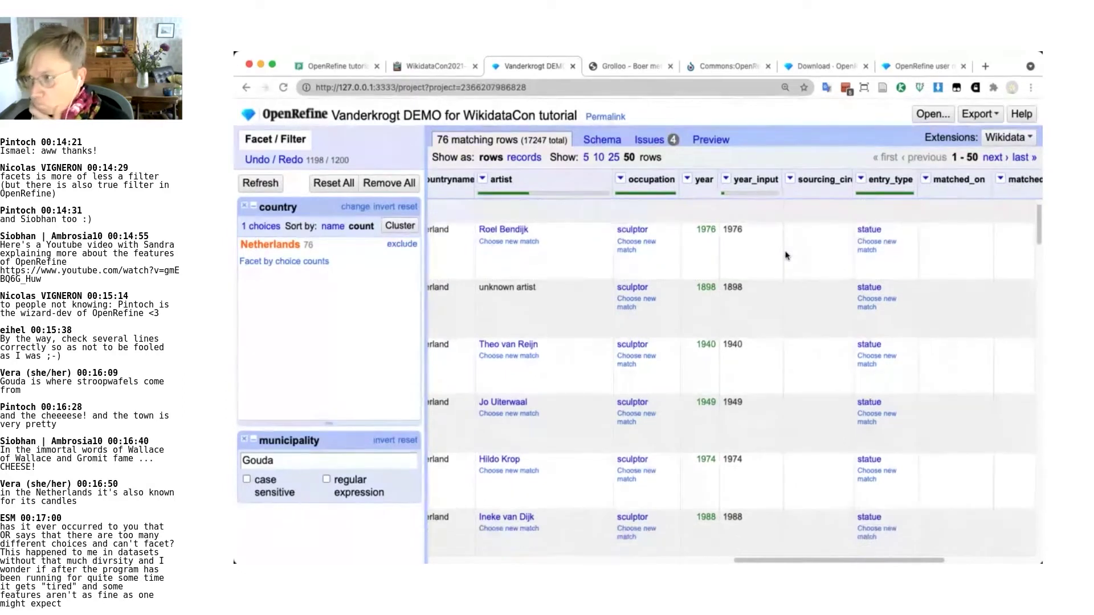
{"action": "scroll", "coordinate": [785, 255], "scroll_direction": "down", "scroll_amount": 5}
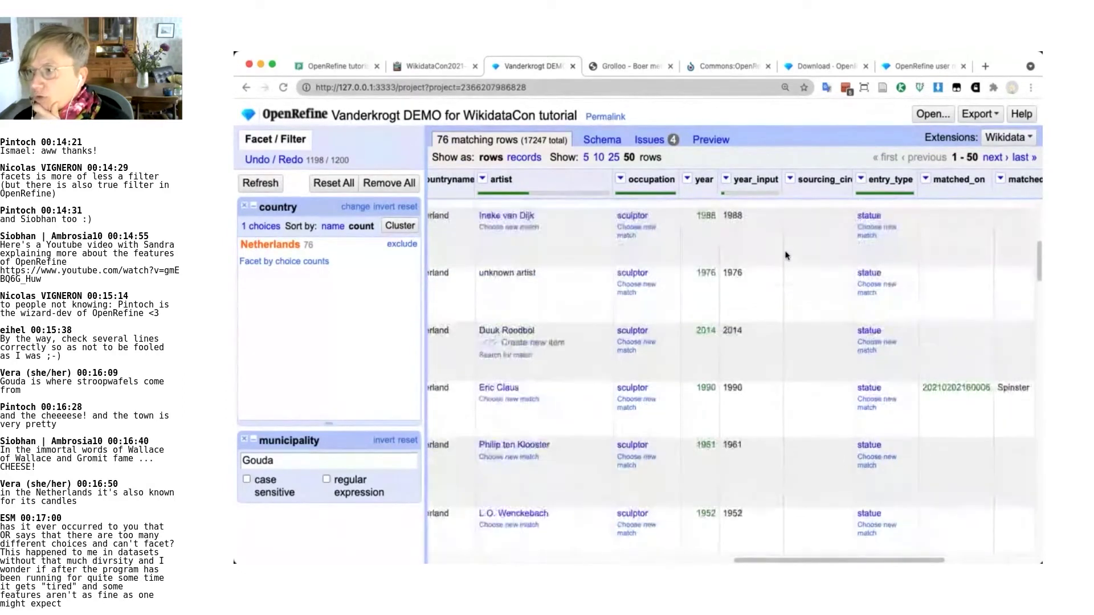
{"action": "scroll", "coordinate": [785, 255], "scroll_direction": "down", "scroll_amount": 8}
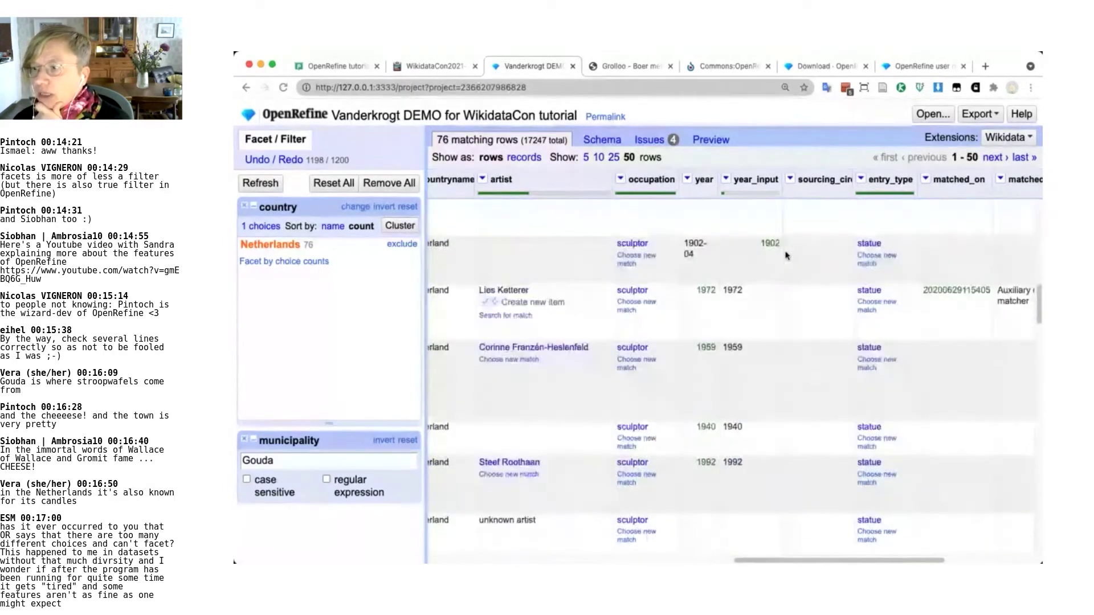
{"action": "scroll", "coordinate": [785, 255], "scroll_direction": "down", "scroll_amount": 8}
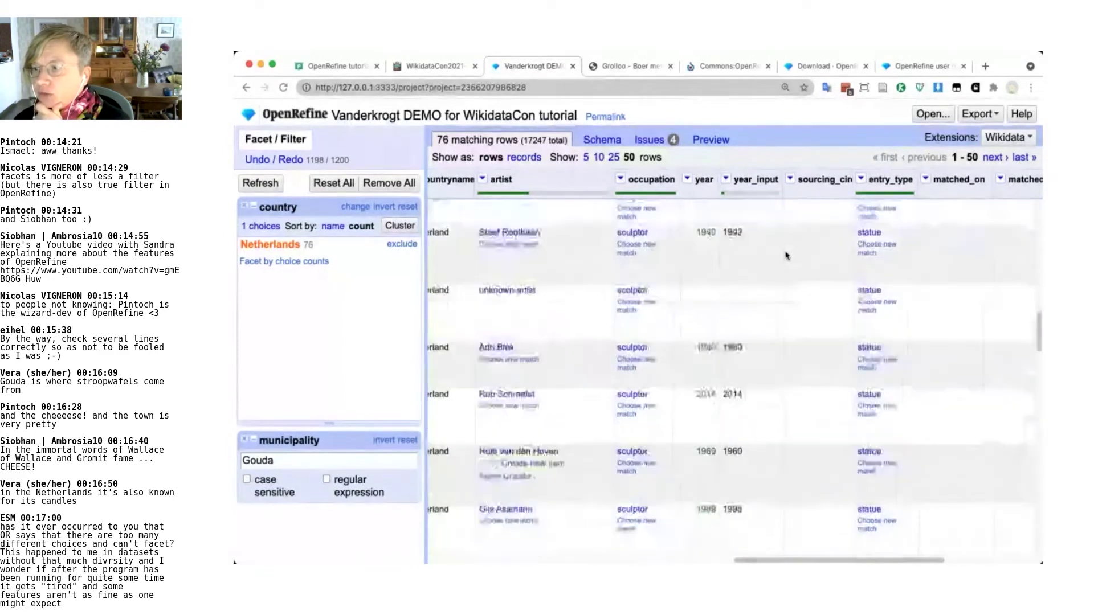
{"action": "scroll", "coordinate": [785, 255], "scroll_direction": "down", "scroll_amount": 2}
{"action": "scroll", "coordinate": [785, 256], "scroll_direction": "down", "scroll_amount": 2}
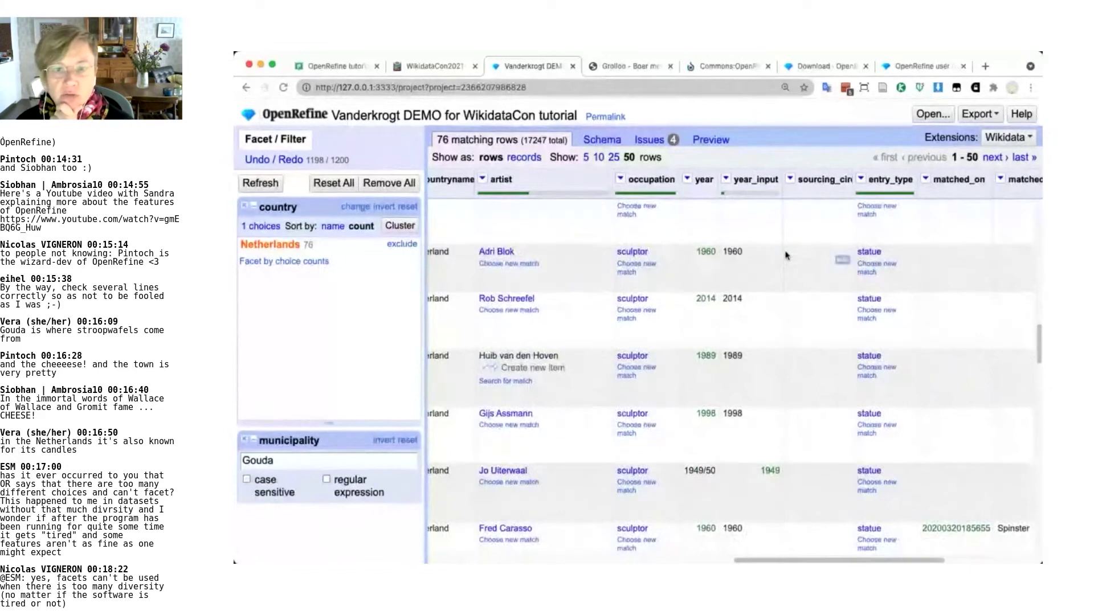
{"action": "scroll", "coordinate": [785, 255], "scroll_direction": "down", "scroll_amount": 1}
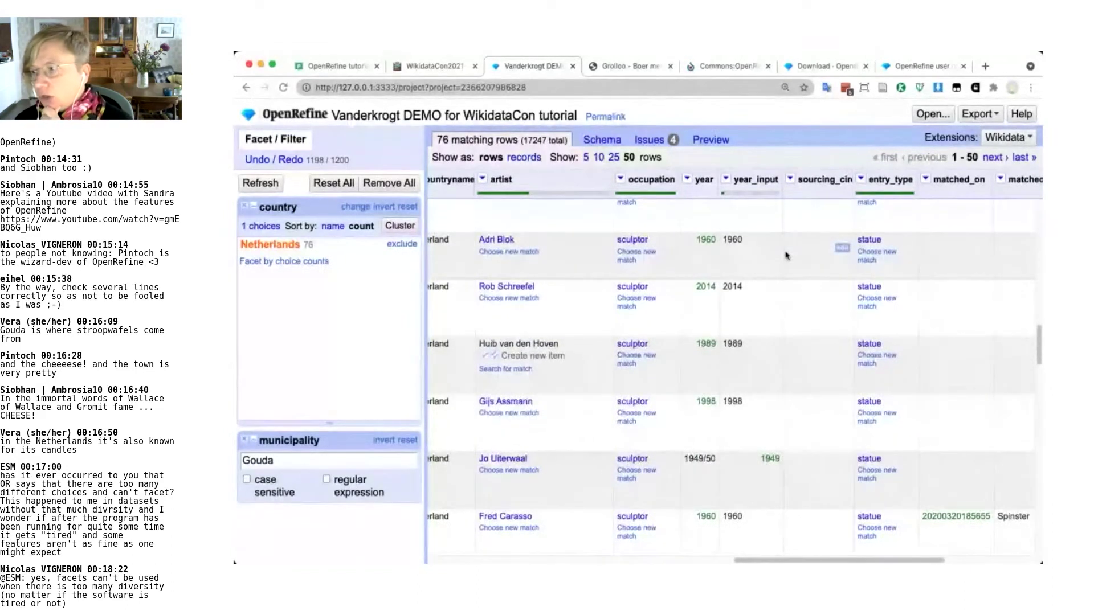
{"action": "scroll", "coordinate": [785, 255], "scroll_direction": "down", "scroll_amount": 1}
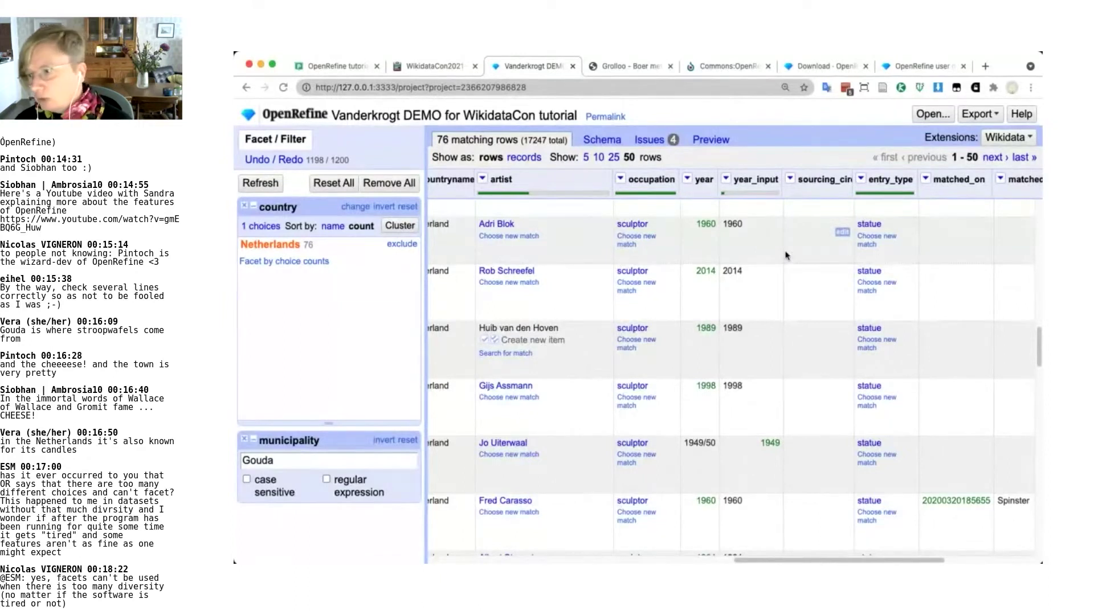
{"action": "scroll", "coordinate": [788, 285], "scroll_direction": "up", "scroll_amount": 5}
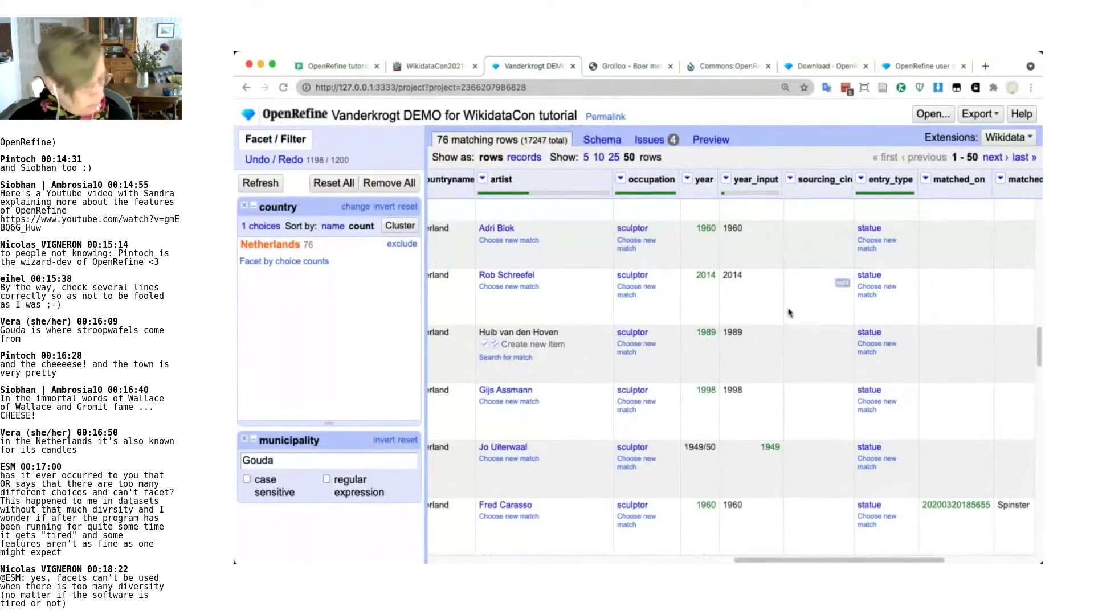
{"action": "scroll", "coordinate": [789, 312], "scroll_direction": "up", "scroll_amount": 2}
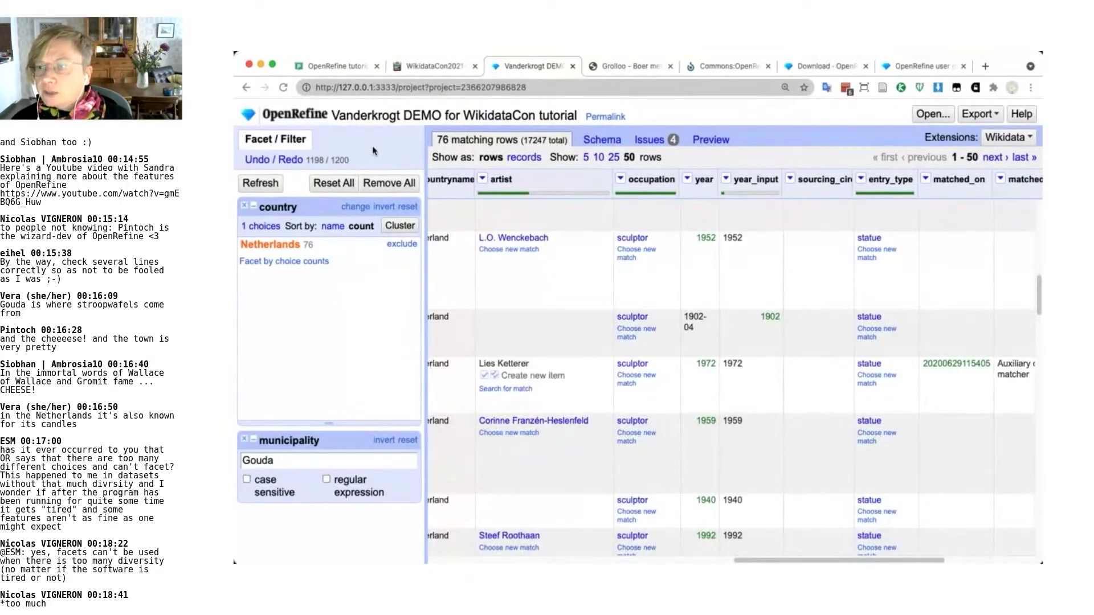
Clear the reconciliation data of the artist column for the filtered Gouda rows
{"action": "left_click", "coordinate": [483, 181]}
{"action": "mouse_move", "coordinate": [520, 337]}
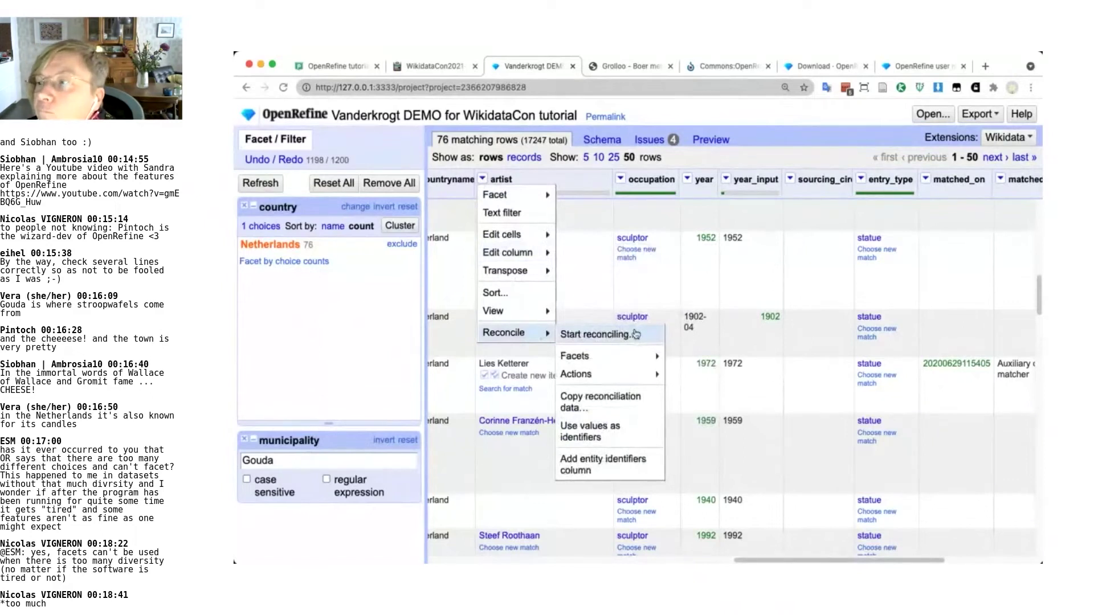
{"action": "mouse_move", "coordinate": [624, 377]}
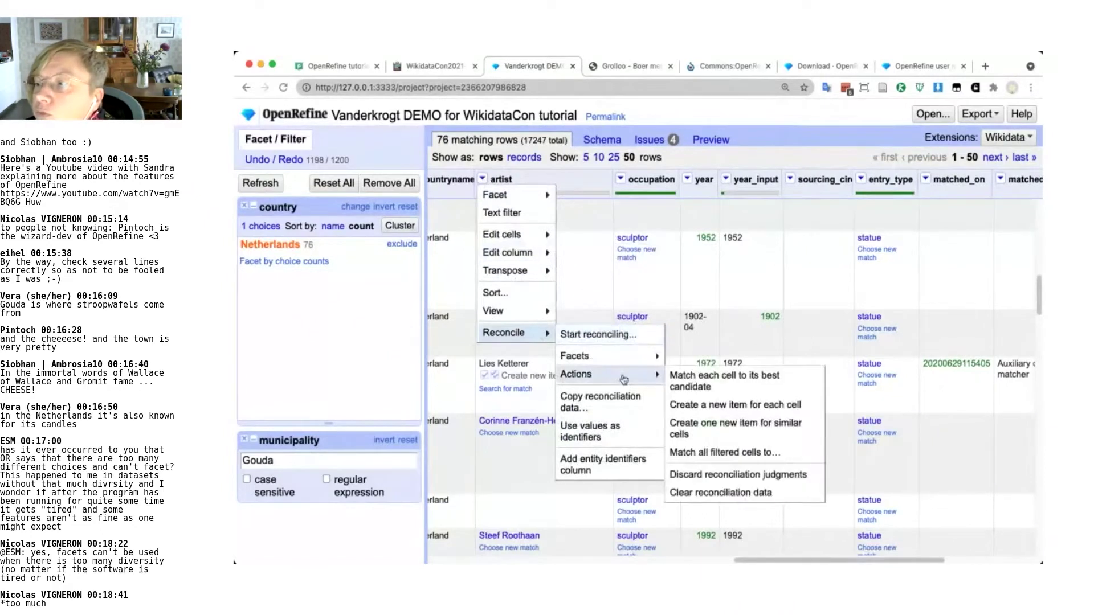
{"action": "left_click", "coordinate": [724, 487]}
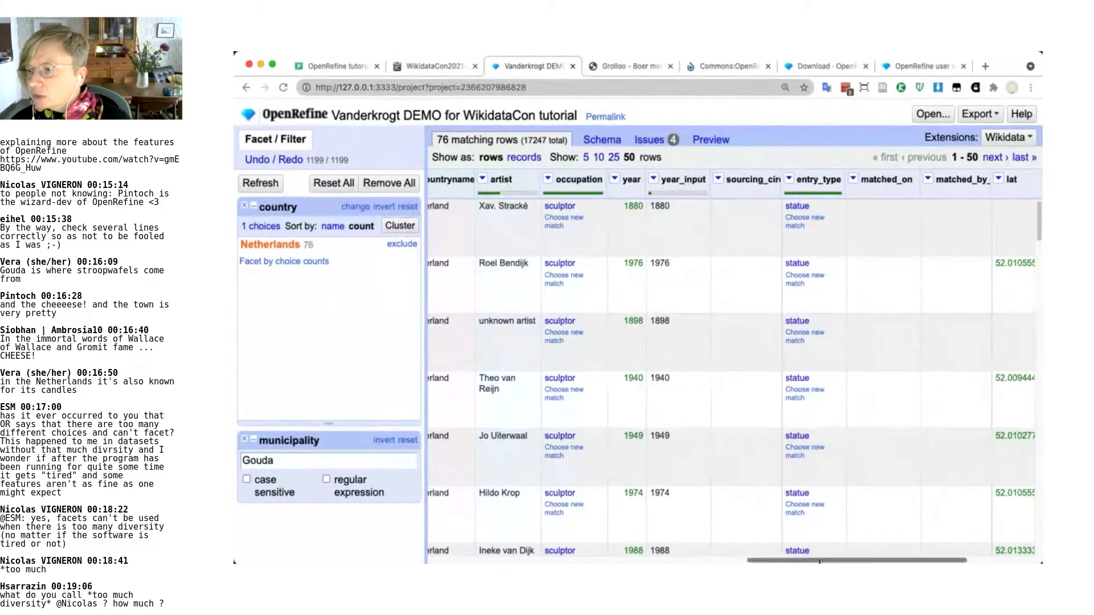
Add a text filter on the year column and filter the Gouda rows by "18"
{"action": "left_click_drag", "start_coordinate": [823, 560], "coordinate": [638, 545]}
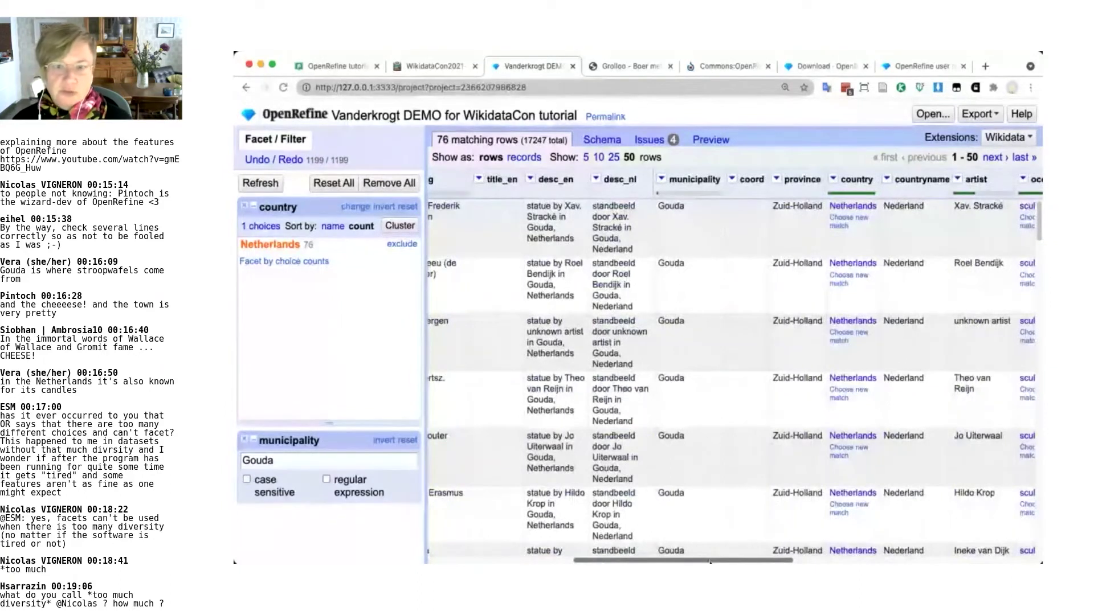
{"action": "left_click_drag", "start_coordinate": [710, 561], "coordinate": [893, 561]}
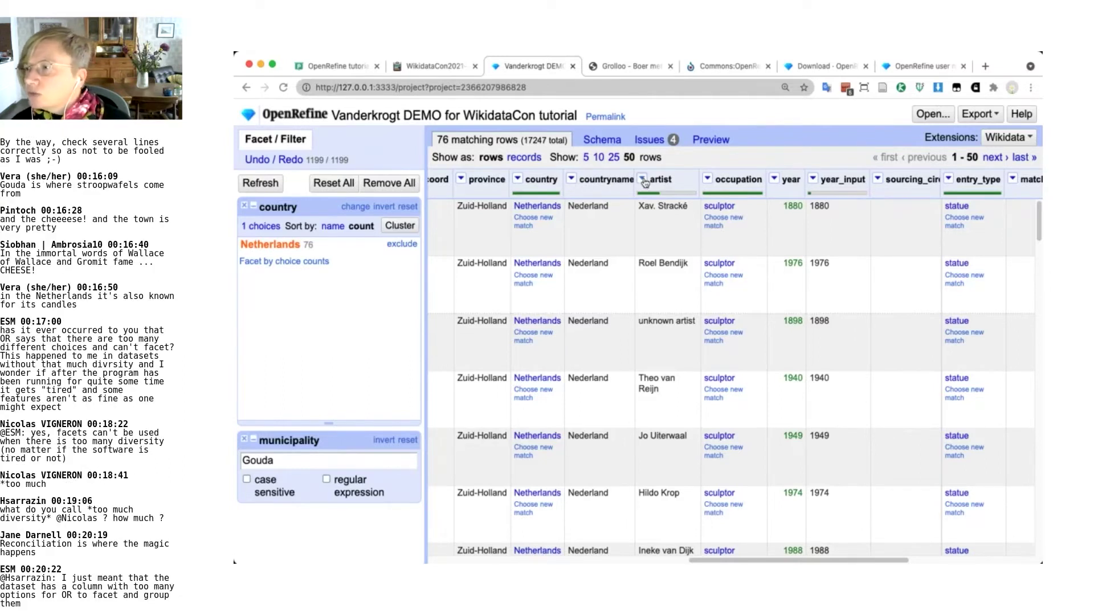
{"action": "left_click", "coordinate": [775, 180]}
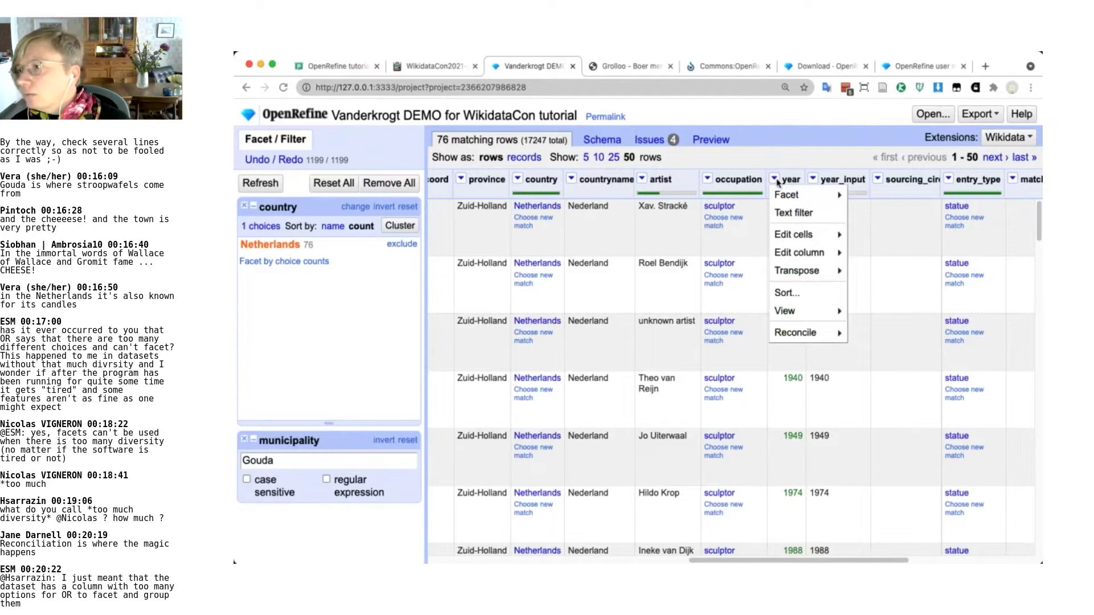
{"action": "left_click", "coordinate": [808, 219]}
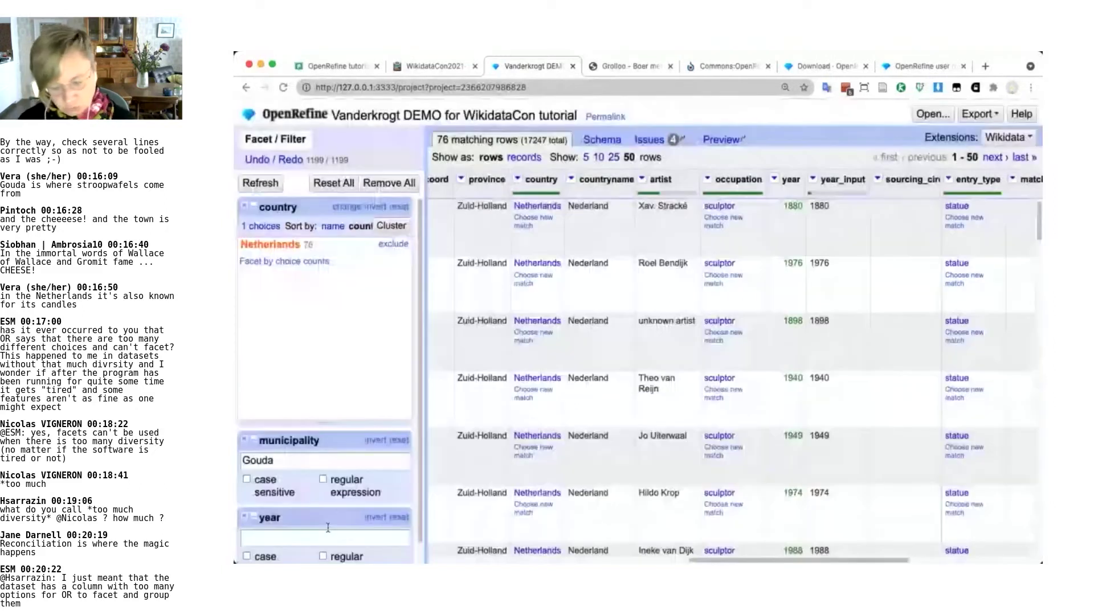
{"action": "left_click", "coordinate": [323, 536]}
{"action": "type", "text": "18"}
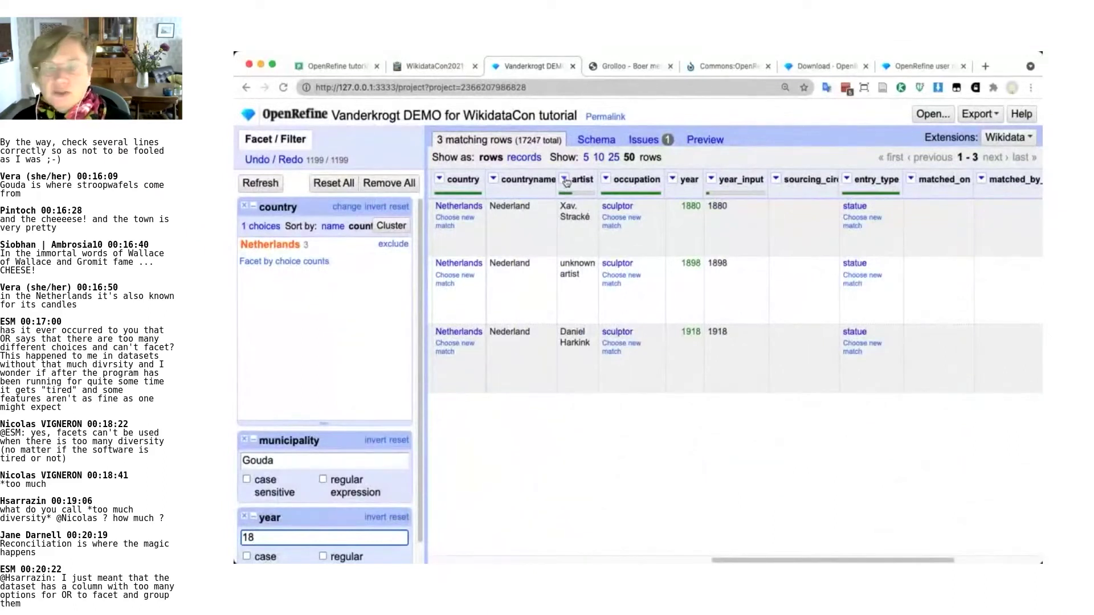
{"action": "mouse_move", "coordinate": [614, 336]}
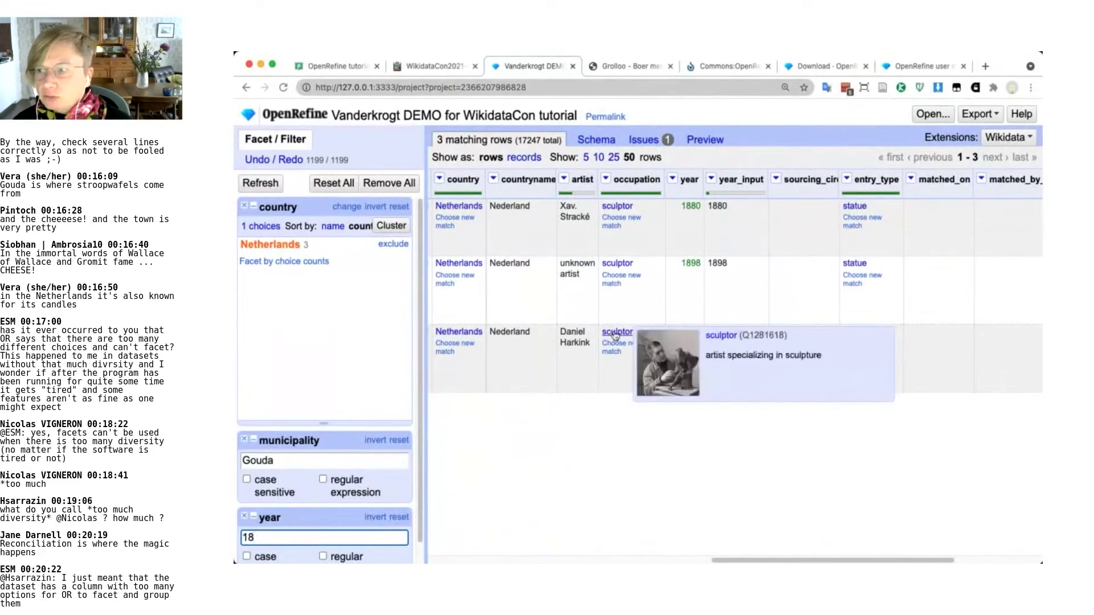
{"action": "left_click", "coordinate": [564, 179]}
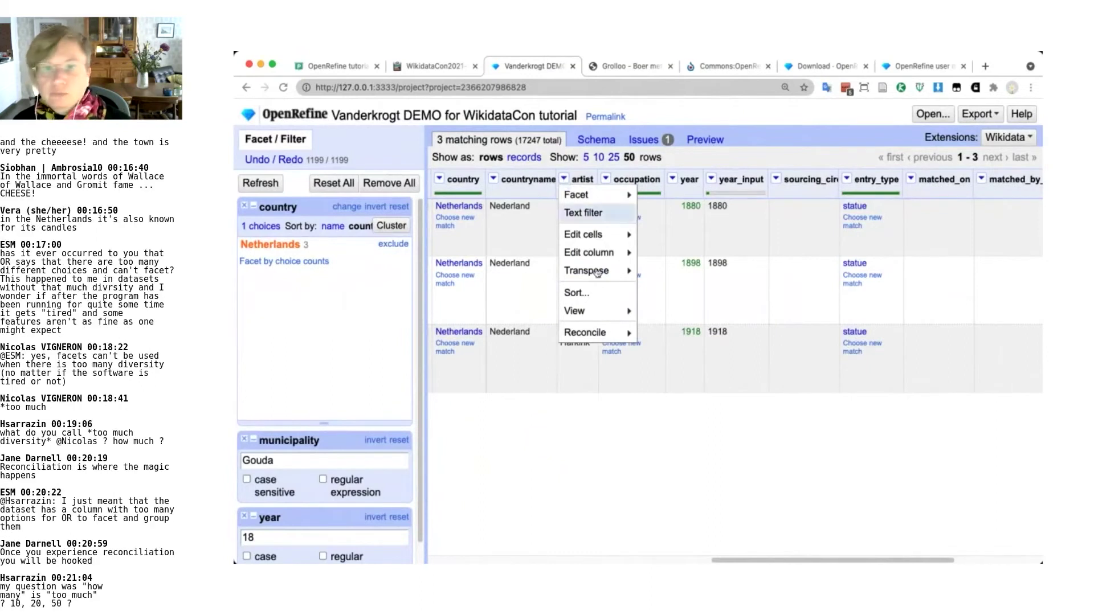
{"action": "mouse_move", "coordinate": [606, 337]}
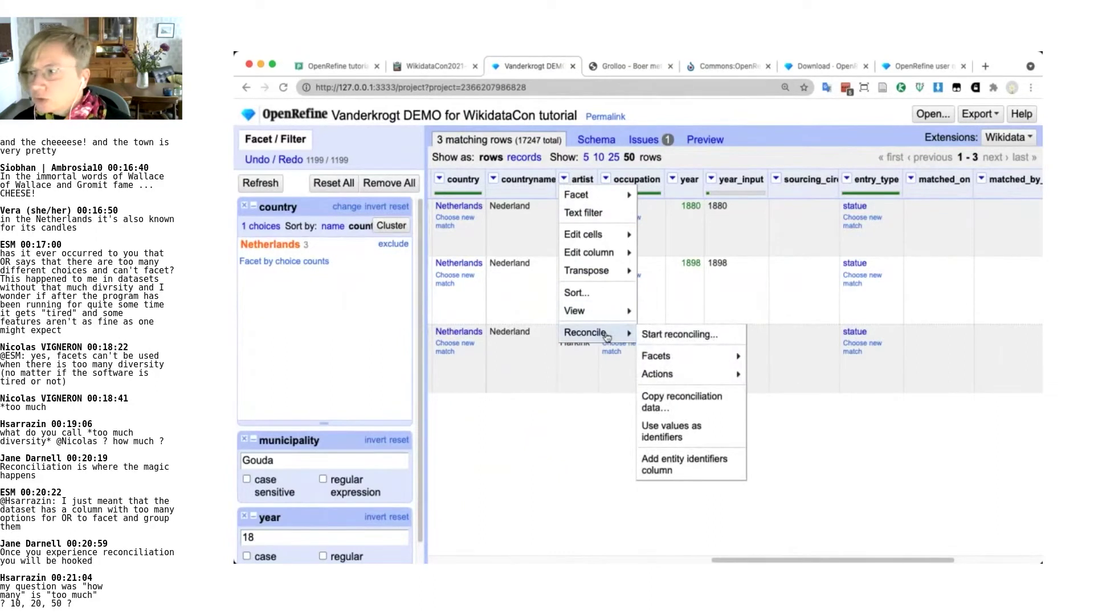
{"action": "left_click", "coordinate": [663, 334]}
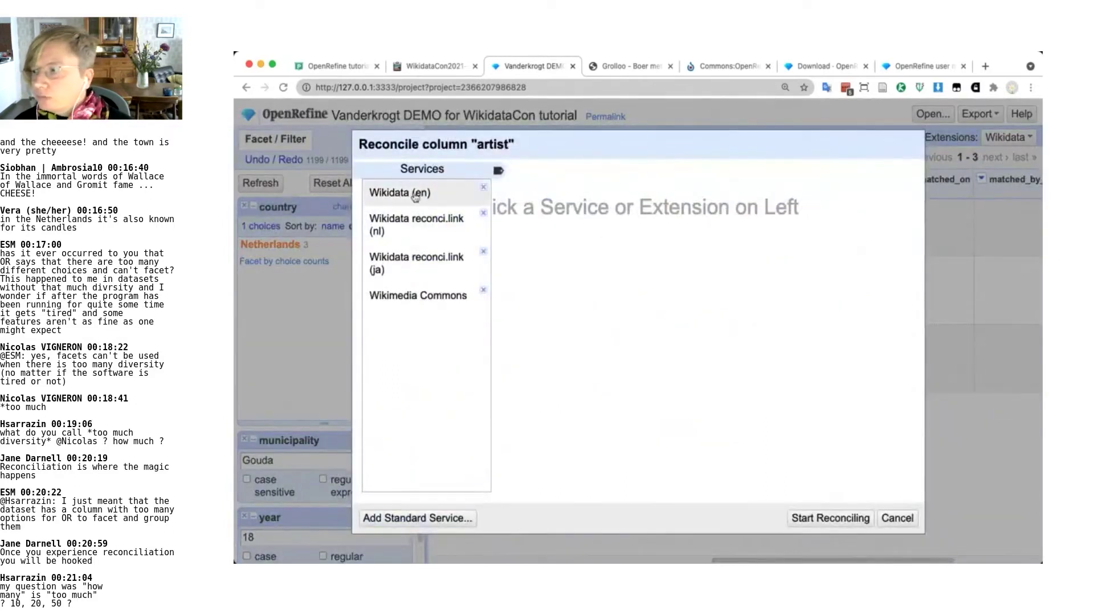
{"action": "left_click", "coordinate": [898, 519]}
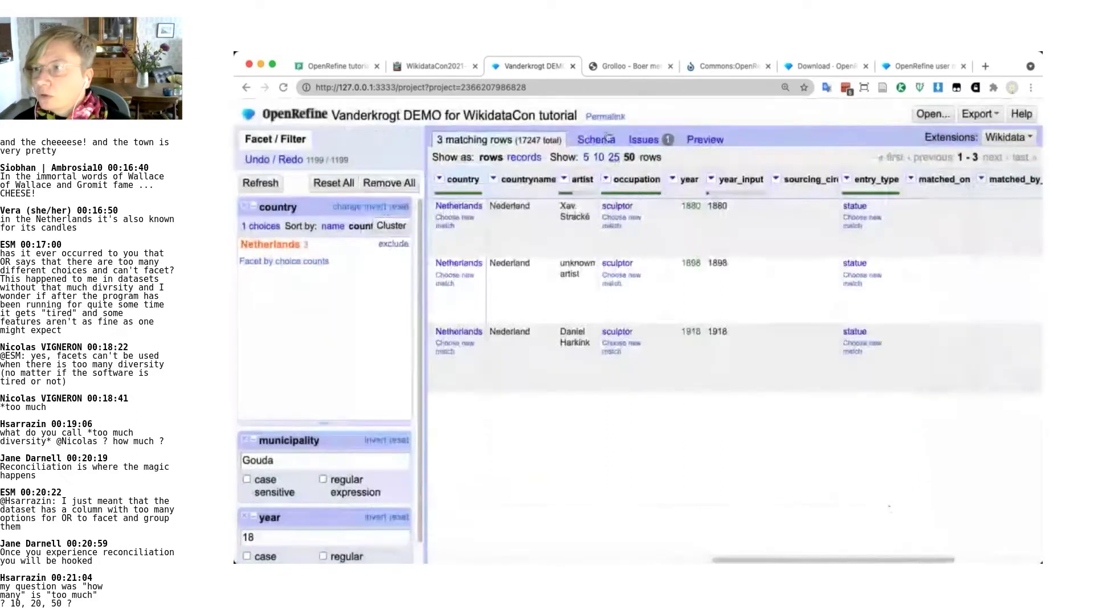
Reconcile the artist column of the filtered rows with the Wikidata (en) service against the type human (Q5)
{"action": "left_click", "coordinate": [563, 178]}
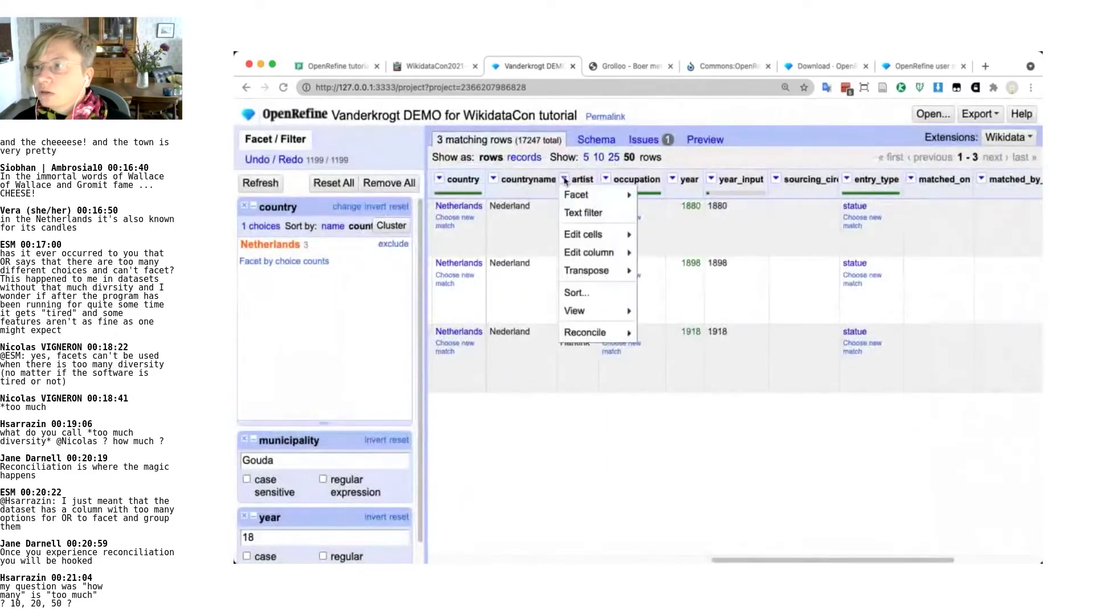
{"action": "mouse_move", "coordinate": [604, 314]}
{"action": "mouse_move", "coordinate": [605, 332]}
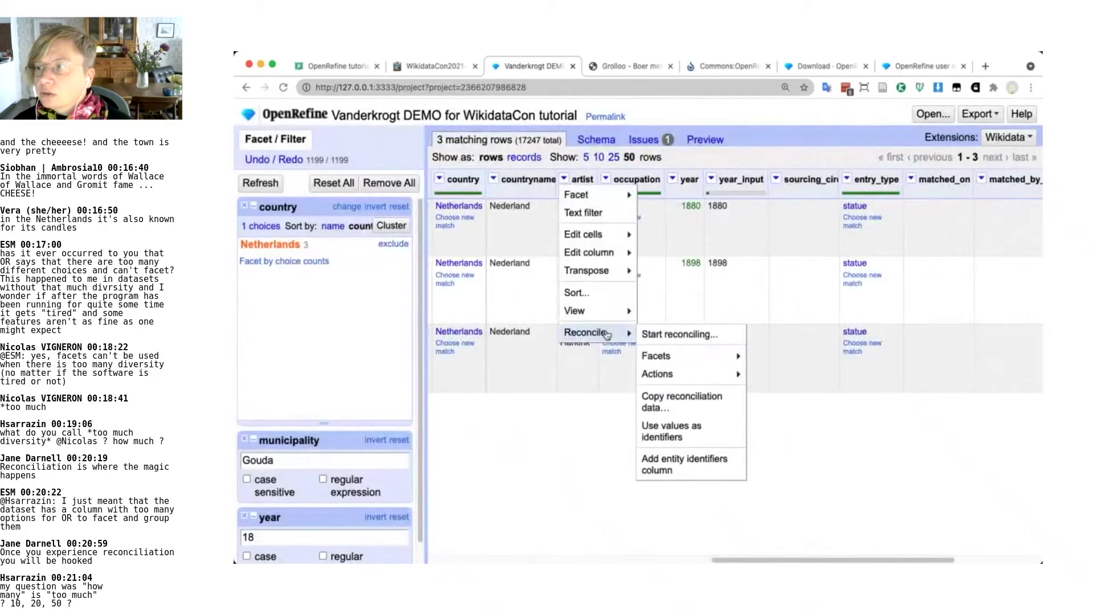
{"action": "left_click", "coordinate": [659, 340]}
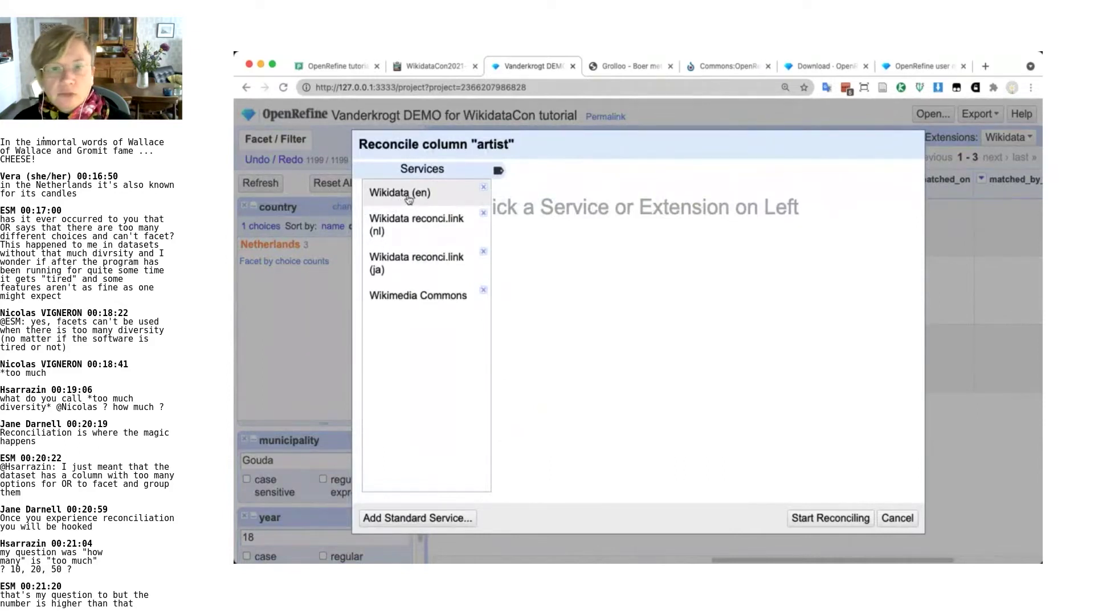
{"action": "left_click", "coordinate": [407, 196]}
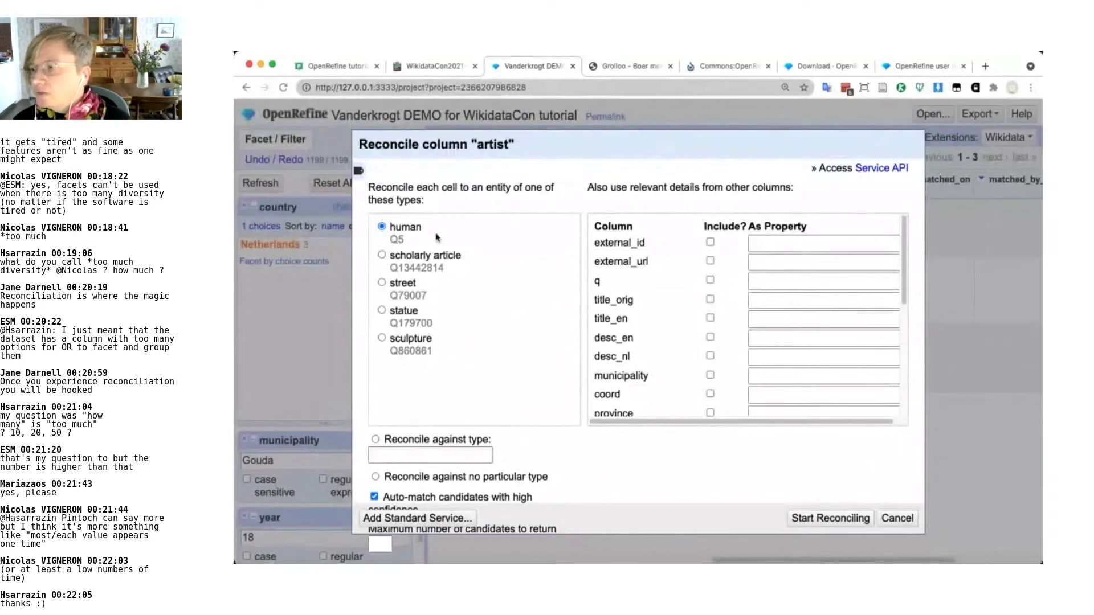
{"action": "left_click", "coordinate": [830, 518]}
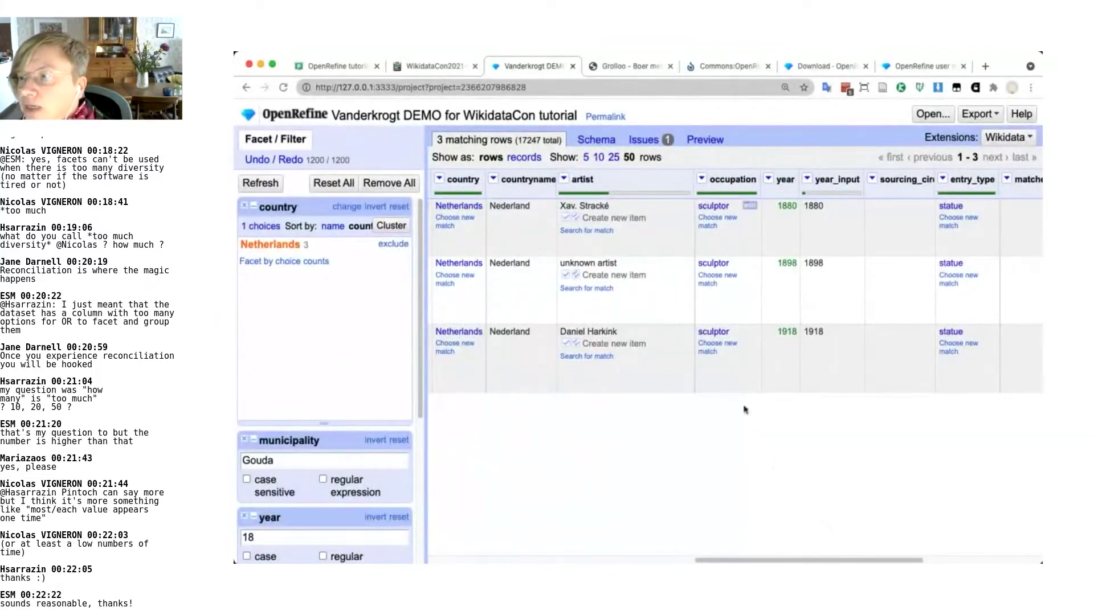
Look up Wikidata match candidates for the artist of the 1918 statue, and close the search without matching
{"action": "left_click", "coordinate": [604, 357]}
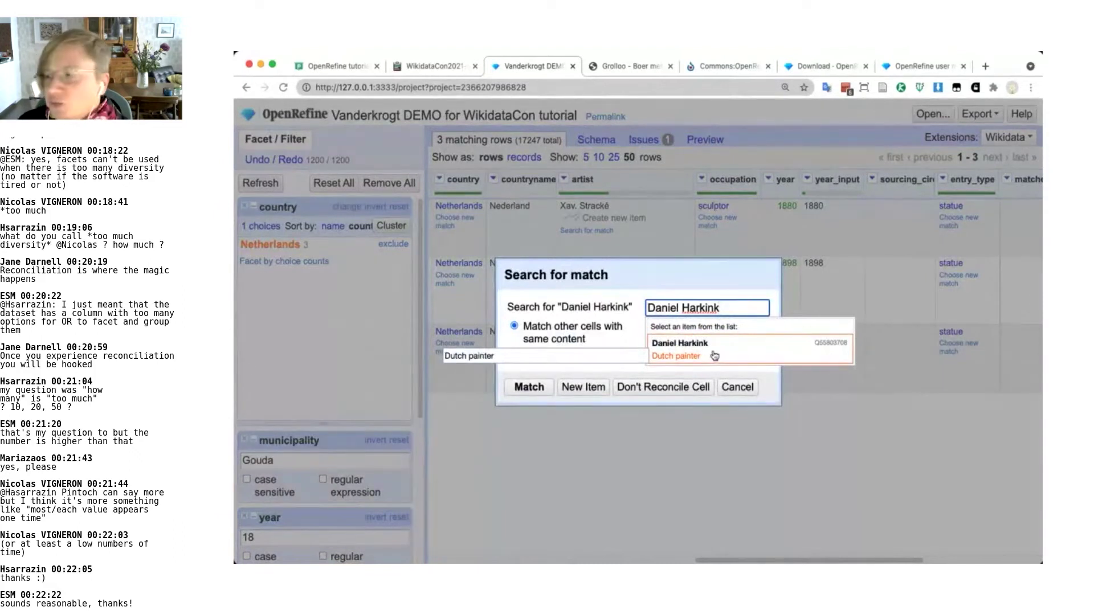
{"action": "left_click", "coordinate": [791, 444]}
{"action": "left_click", "coordinate": [736, 388]}
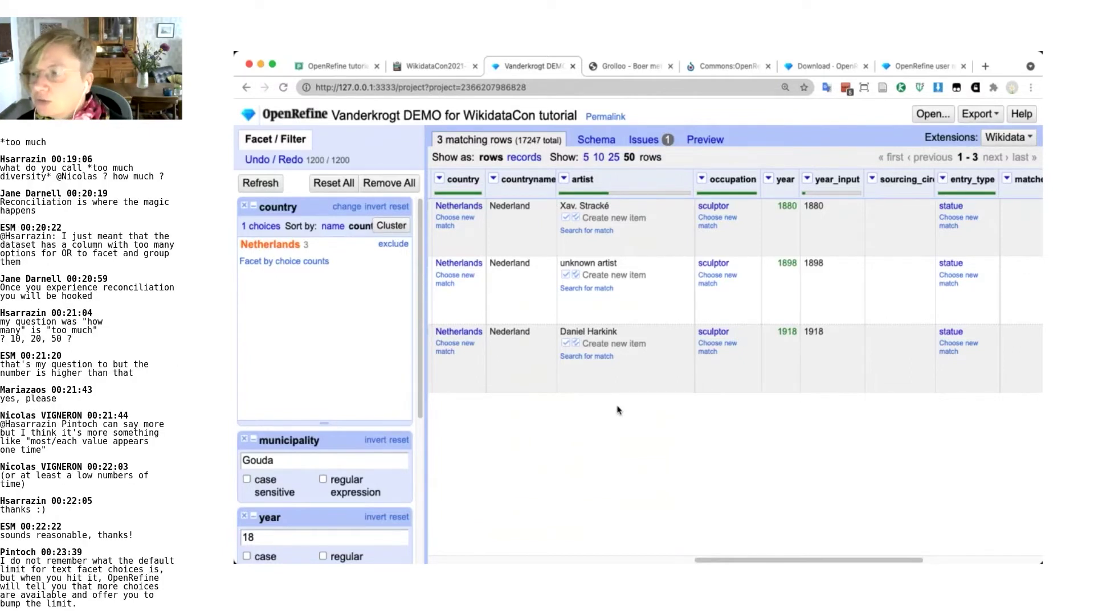
Match the artist of the 1918 statue, and other cells with the same content, to the Dutch painter item Q55803708
{"action": "left_click", "coordinate": [601, 356]}
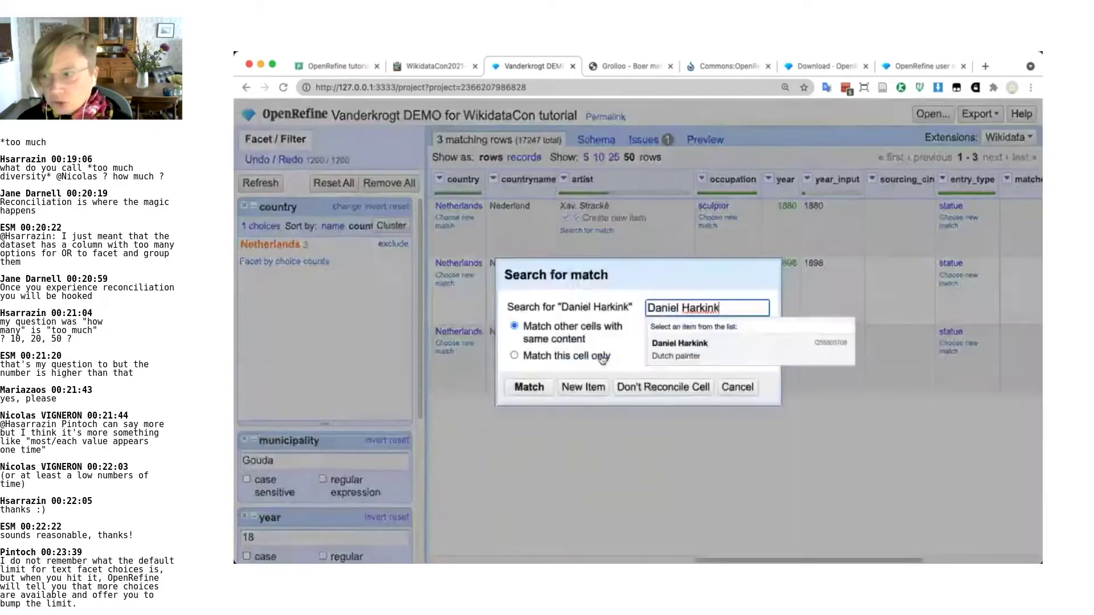
{"action": "left_click", "coordinate": [676, 356]}
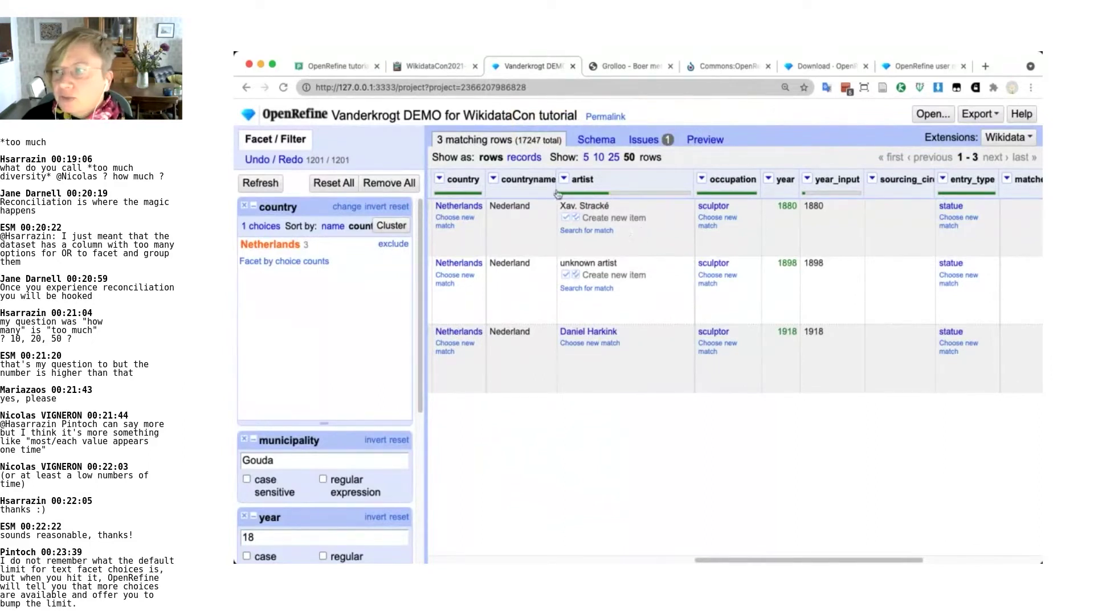
{"action": "left_click_drag", "start_coordinate": [560, 205], "coordinate": [626, 209]}
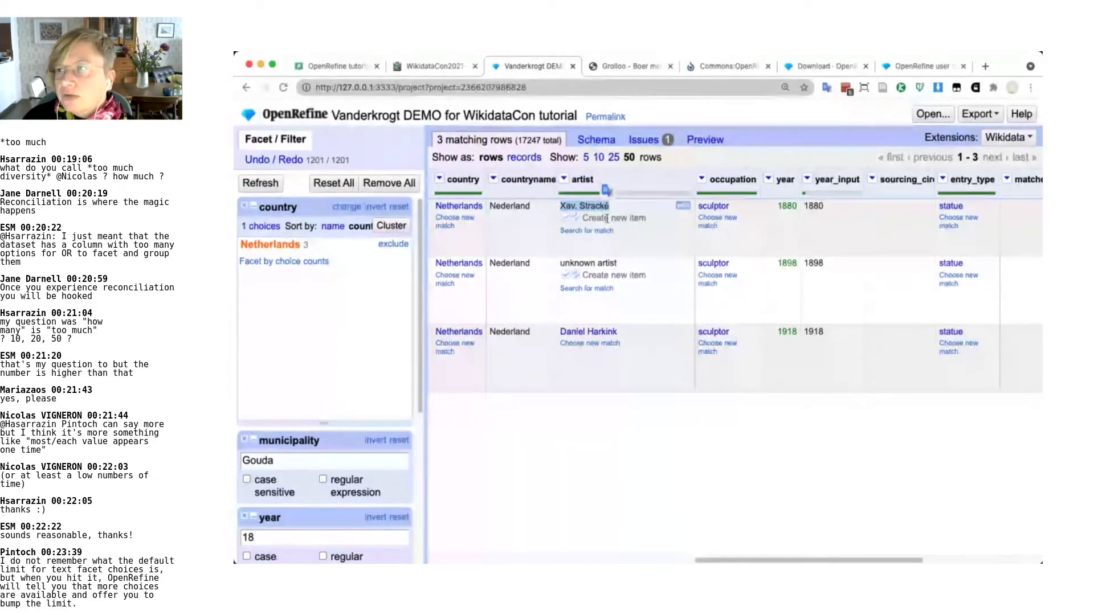
Open the Wikidata item page of the matched artist of the 1918 statue in a separate browser tab
{"action": "mouse_move", "coordinate": [595, 335]}
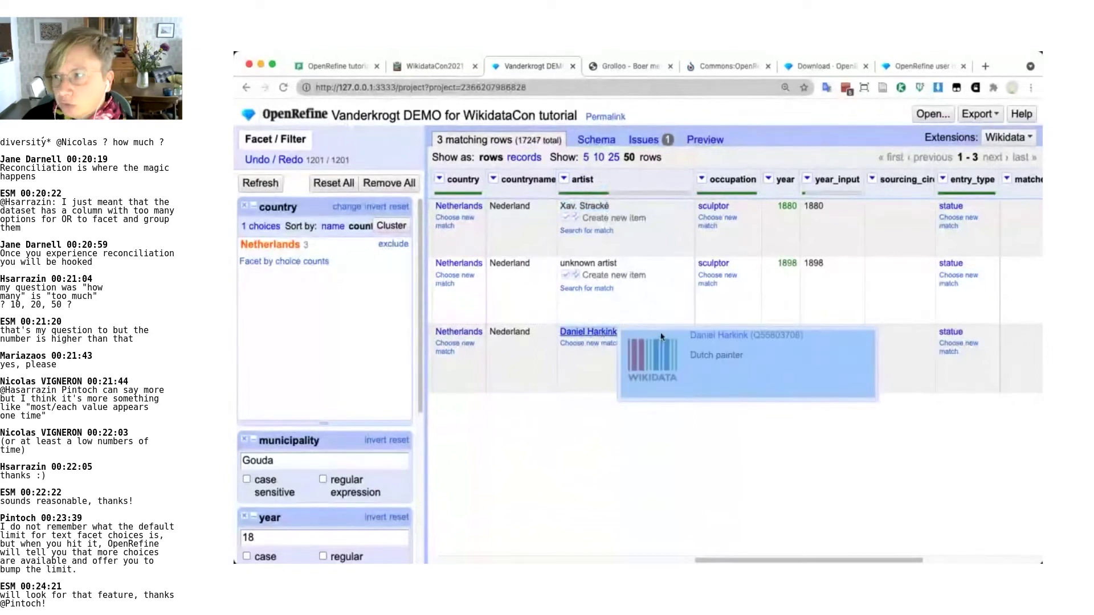
{"action": "left_click", "coordinate": [660, 337]}
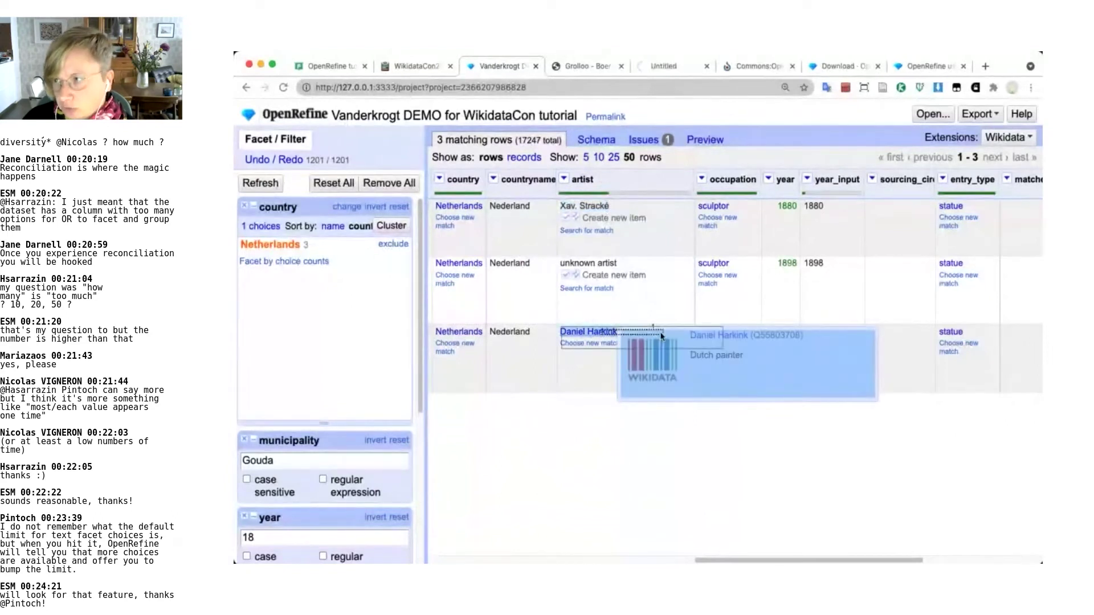
{"action": "left_click", "coordinate": [668, 67]}
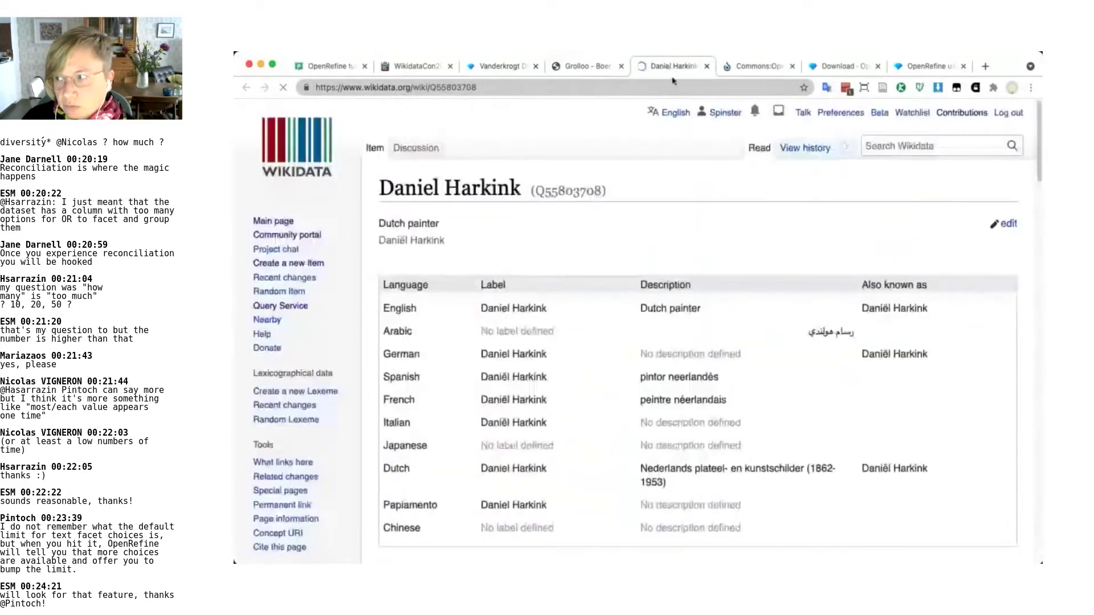
Search Wikidata for "xavier stracke", the artist of the 1880 statue
{"action": "left_click", "coordinate": [893, 143]}
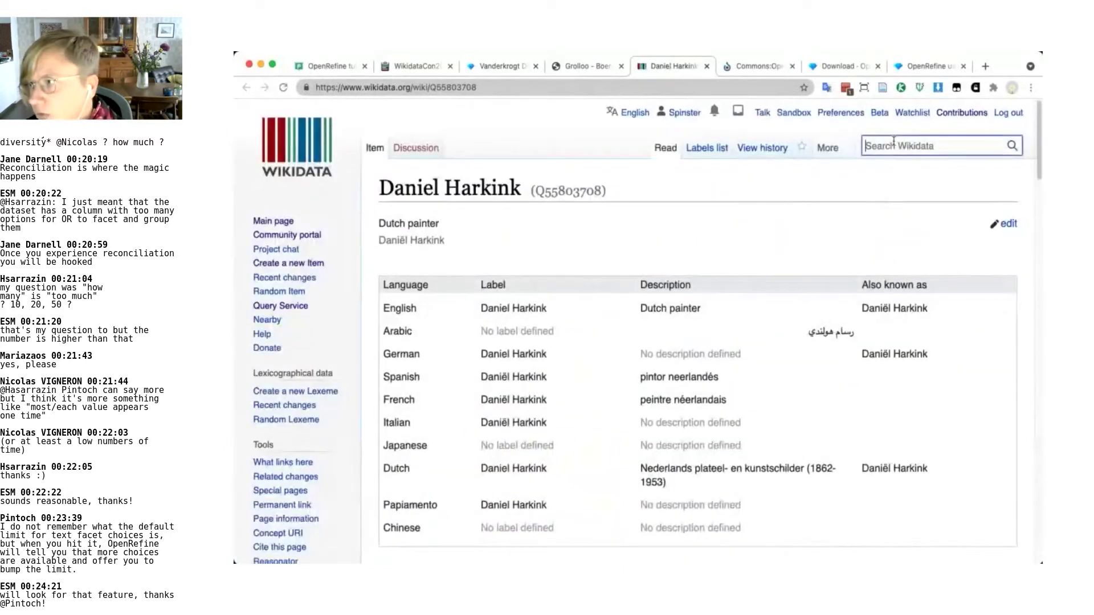
{"action": "type", "text": "xav"}
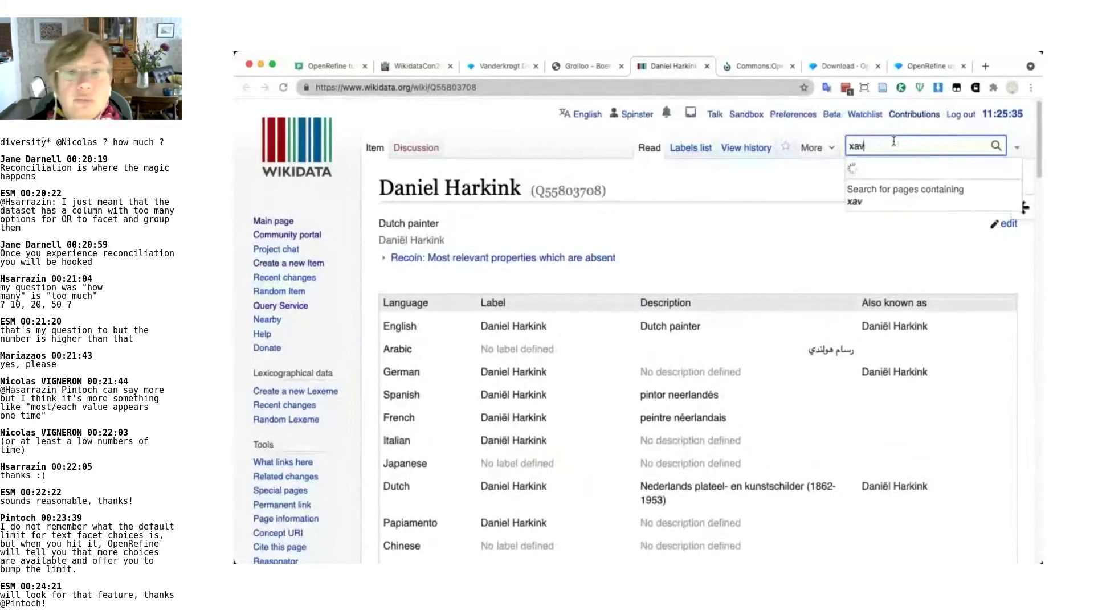
{"action": "type", "text": "ier s"}
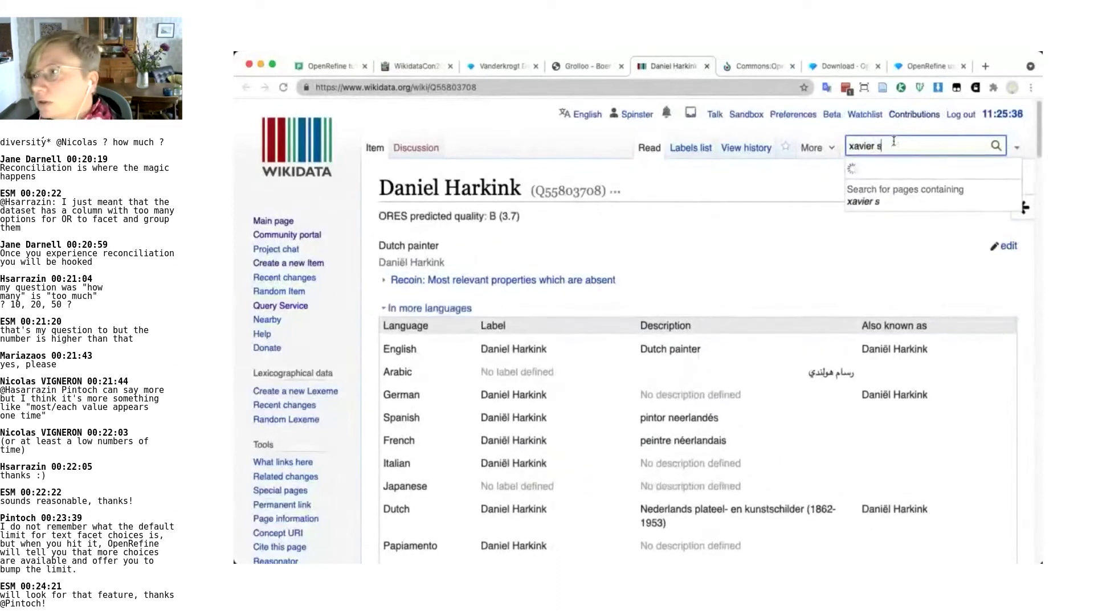
{"action": "type", "text": "tracke"}
{"action": "key", "text": "Return"}
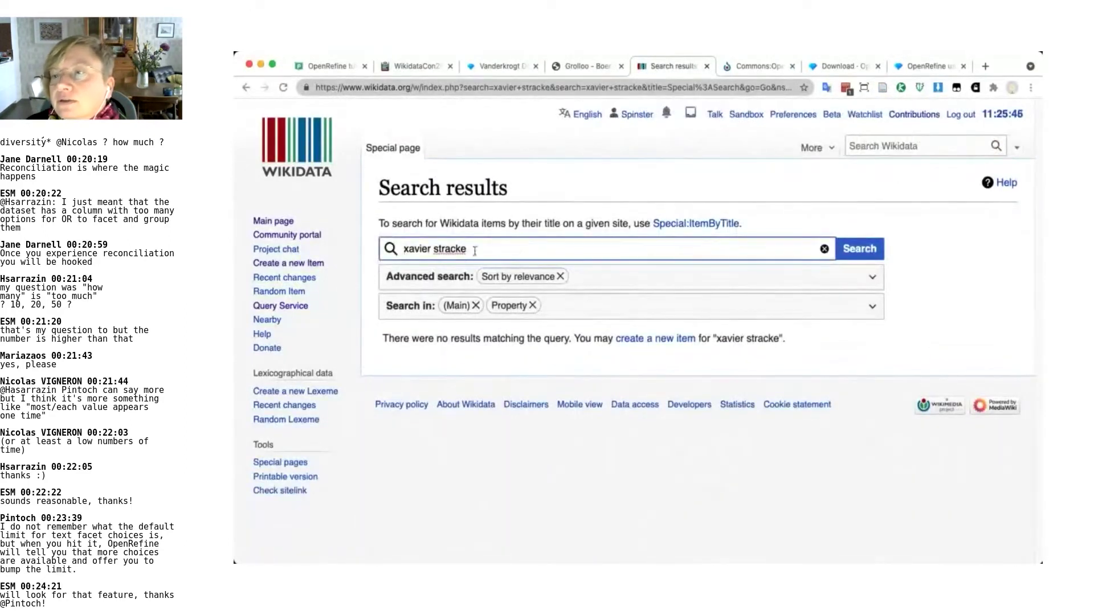
Replace the Wikidata search term with "stracké" and look through the results for the sculptor of the 1880 statue
{"action": "left_click_drag", "start_coordinate": [473, 249], "coordinate": [405, 249]}
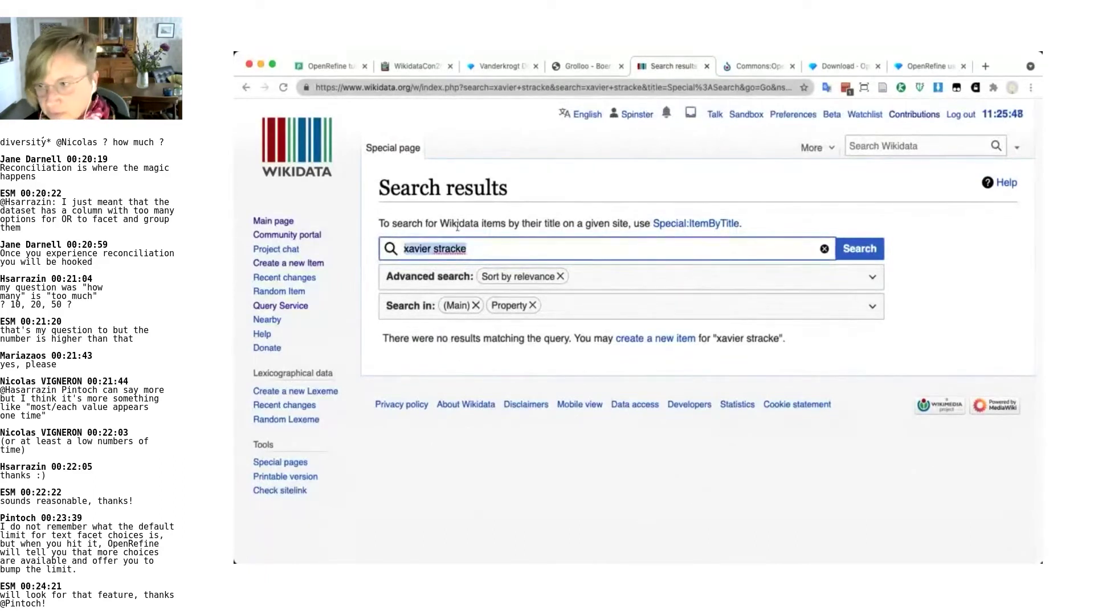
{"action": "type", "text": "strack"}
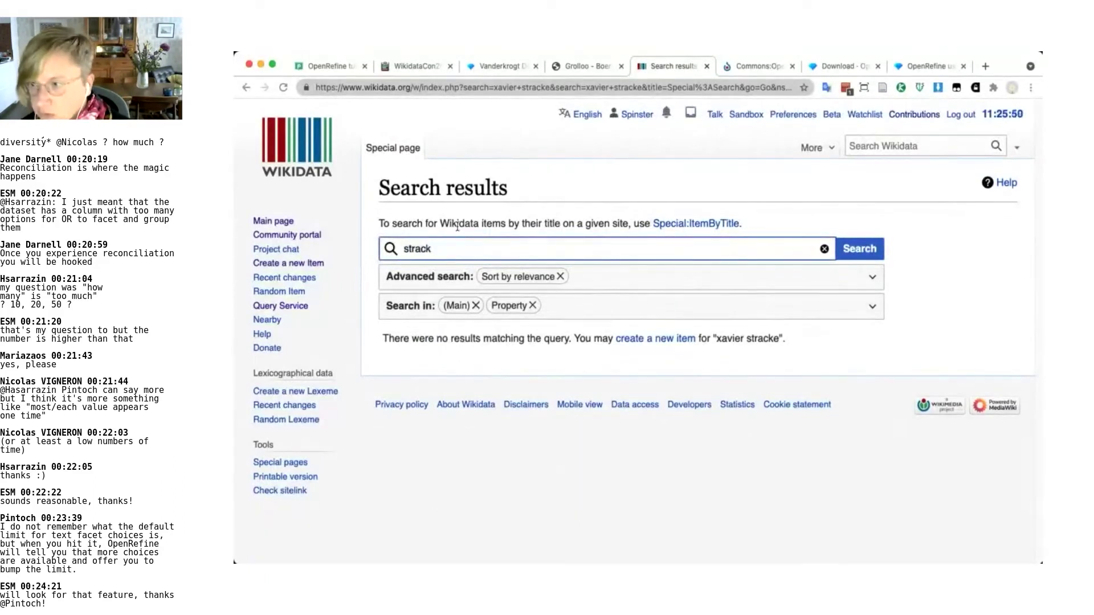
{"action": "type", "text": "é"}
{"action": "key", "text": "Return"}
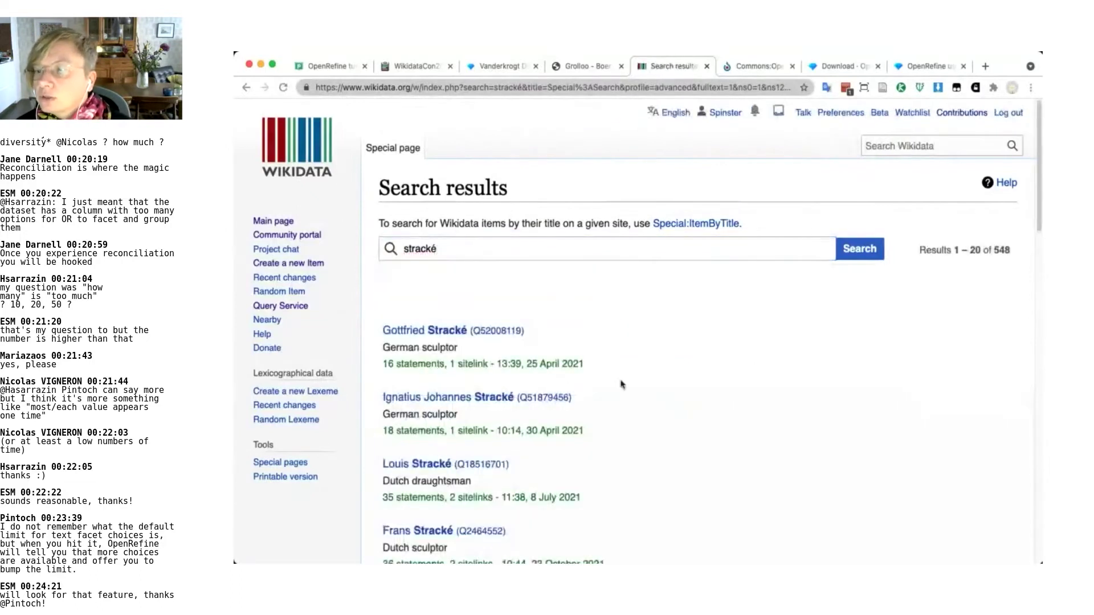
{"action": "scroll", "coordinate": [621, 385], "scroll_direction": "down", "scroll_amount": 6}
{"action": "scroll", "coordinate": [621, 385], "scroll_direction": "up", "scroll_amount": 2}
{"action": "scroll", "coordinate": [621, 384], "scroll_direction": "down", "scroll_amount": 1}
{"action": "scroll", "coordinate": [621, 385], "scroll_direction": "up", "scroll_amount": 6}
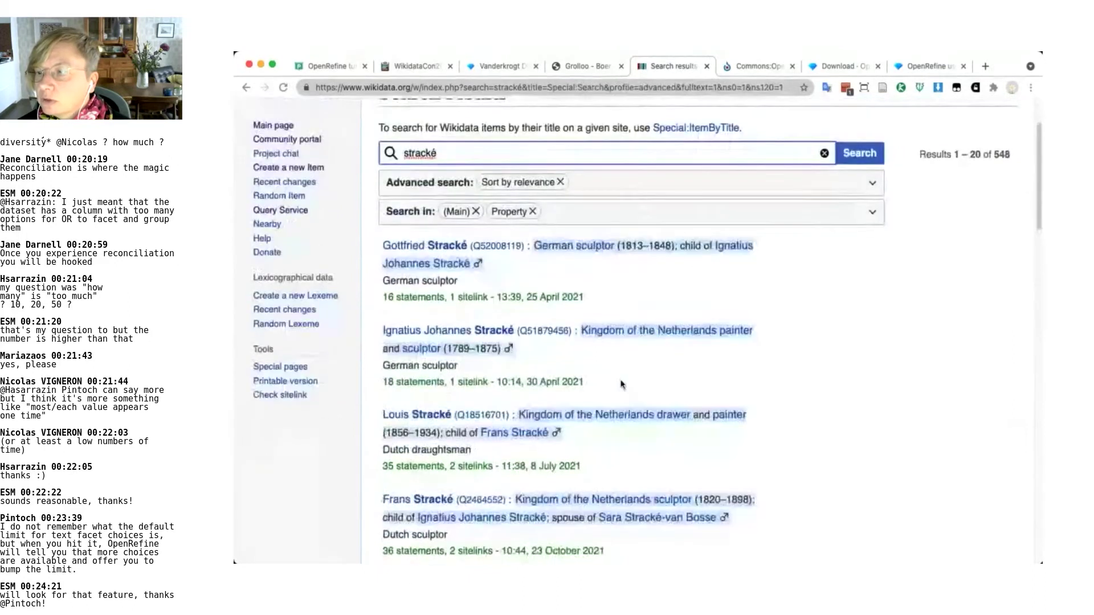
{"action": "scroll", "coordinate": [621, 385], "scroll_direction": "down", "scroll_amount": 6}
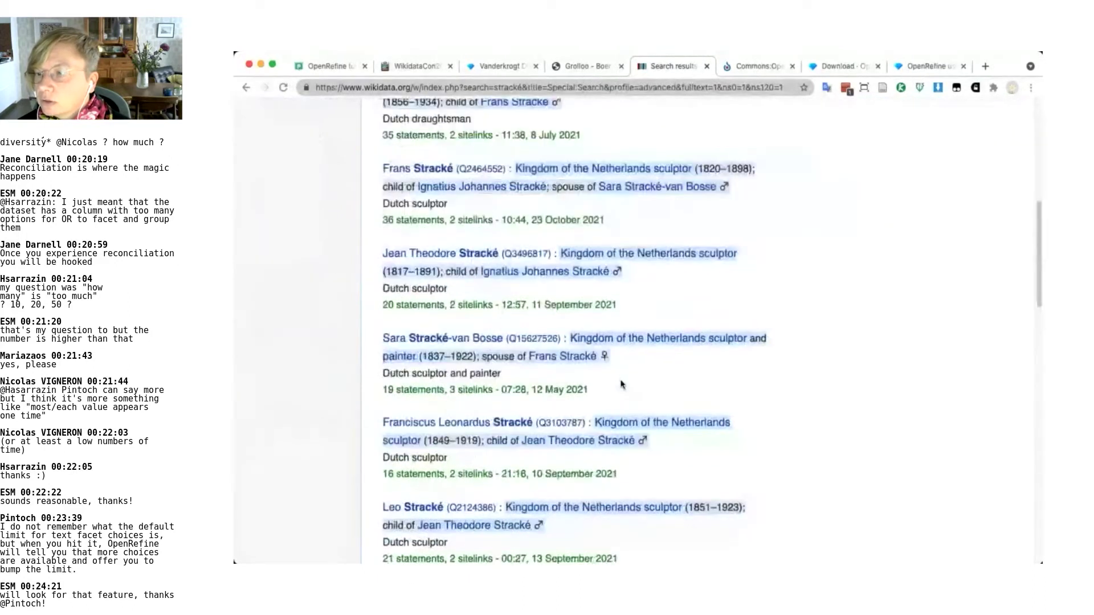
{"action": "scroll", "coordinate": [621, 385], "scroll_direction": "down", "scroll_amount": 4}
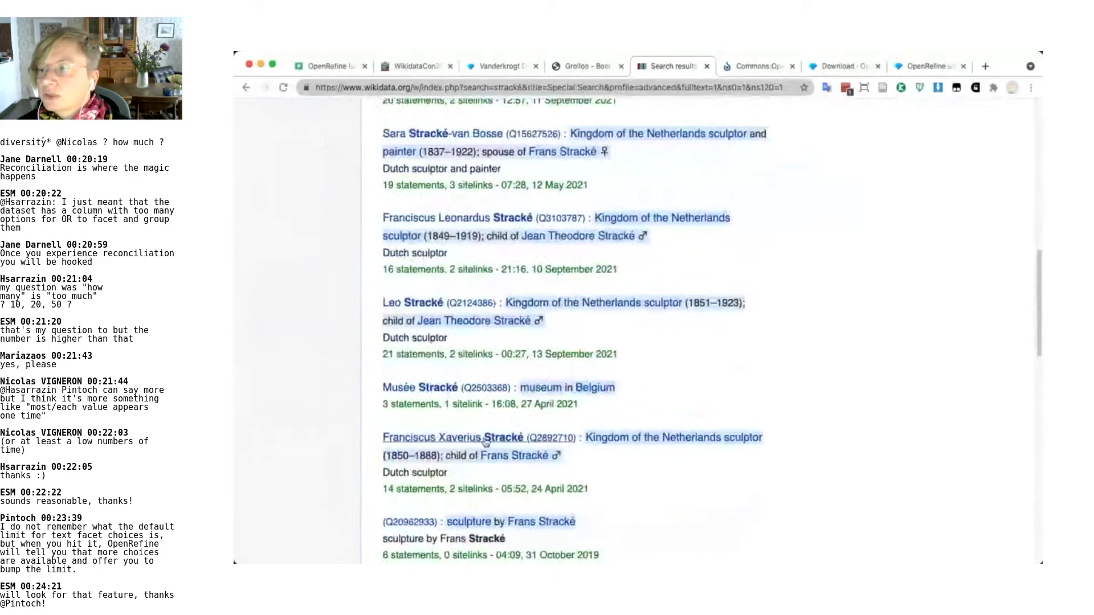
Open the Wikidata item of Franciscus Xaverius Stracké in a separate tab and copy its identifier Q2892710
{"action": "left_click", "coordinate": [516, 440], "text": "super"}
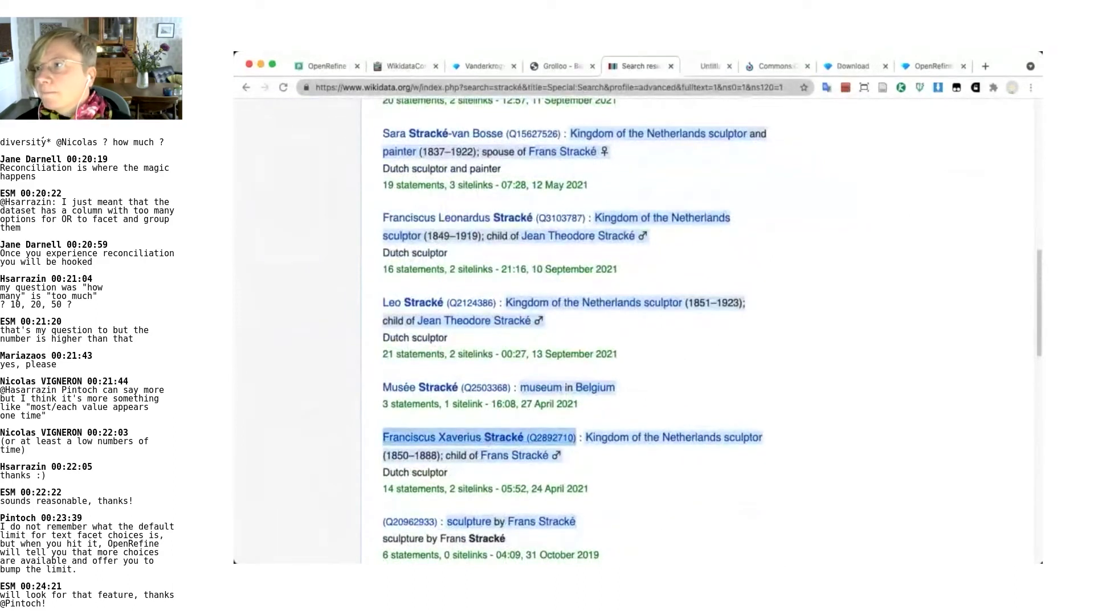
{"action": "left_click", "coordinate": [691, 71]}
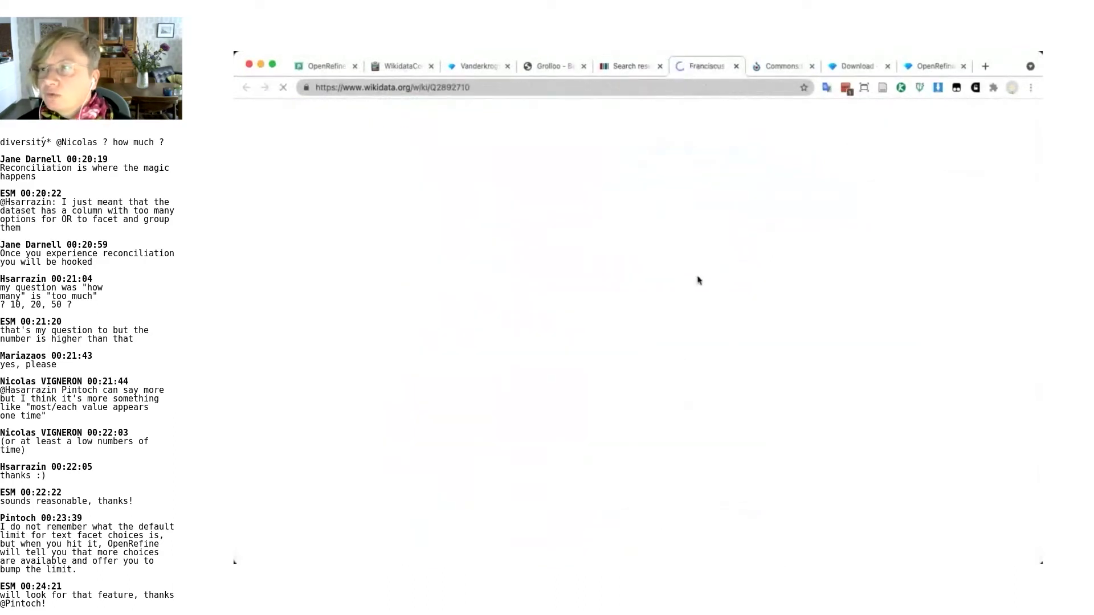
{"action": "double_click", "coordinate": [460, 87]}
{"action": "key", "text": "ctrl+c"}
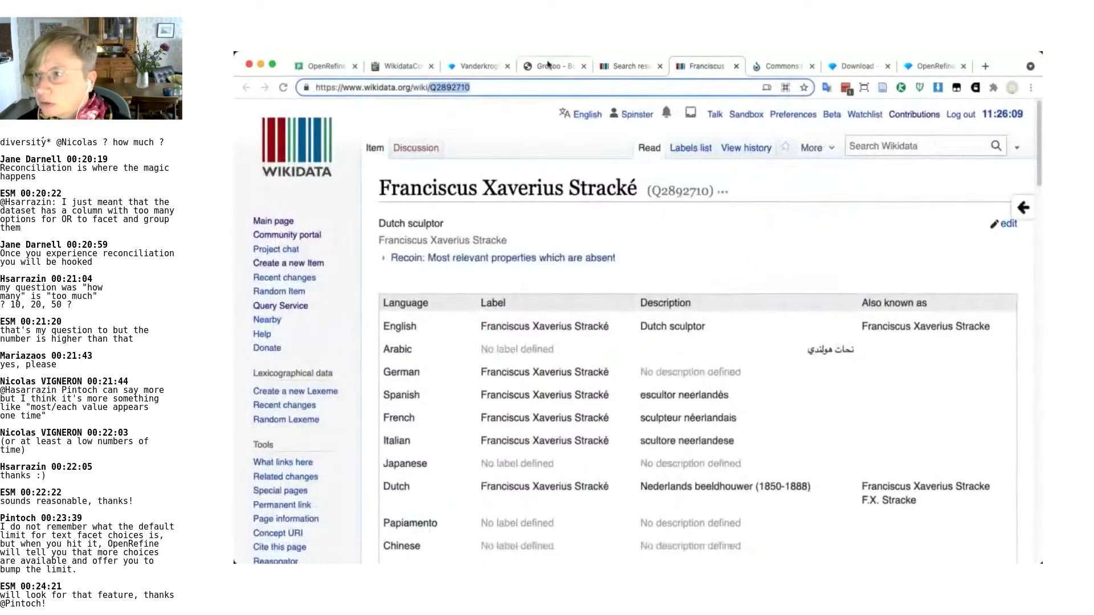
Back in the OpenRefine project, match the artist of the 1880 statue to Wikidata item Q2892710 using the copied identifier
{"action": "left_click", "coordinate": [477, 66]}
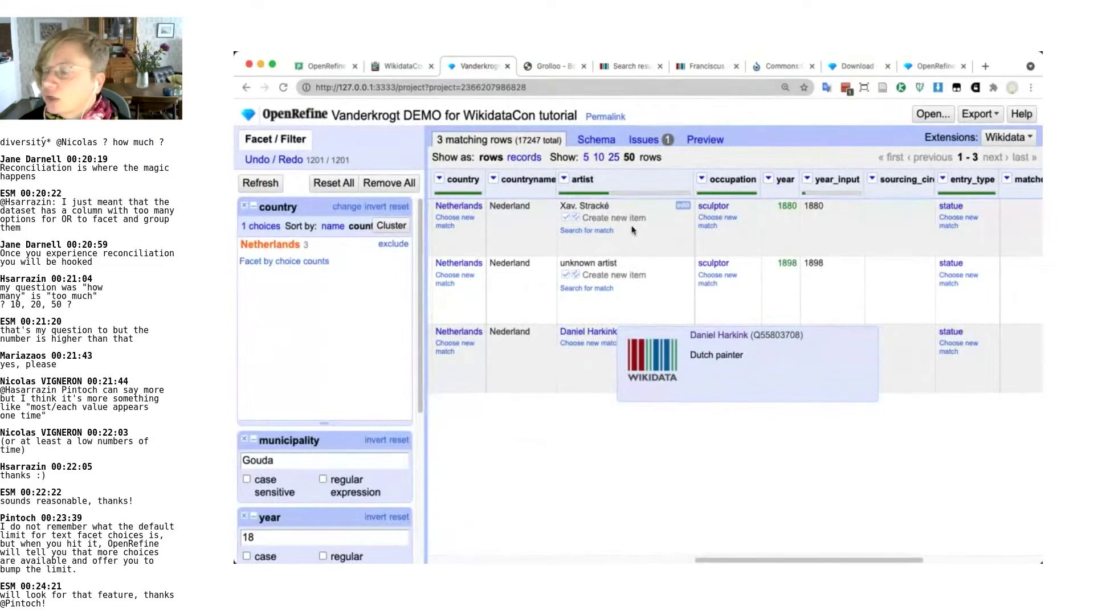
{"action": "left_click", "coordinate": [597, 234]}
{"action": "left_click_drag", "start_coordinate": [713, 307], "coordinate": [645, 308]}
{"action": "key", "text": "ctrl+v"}
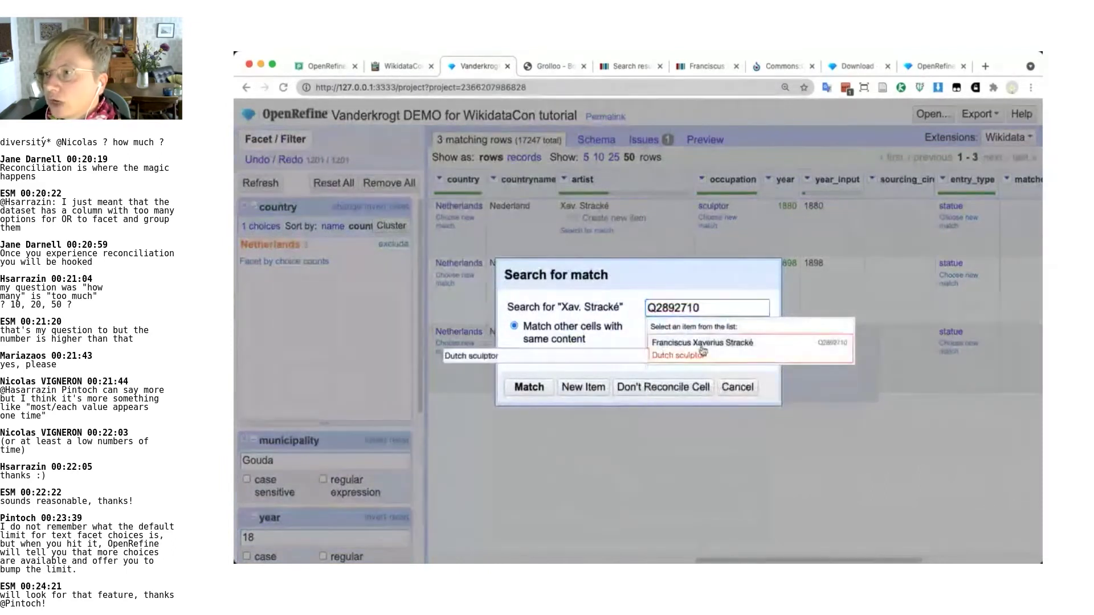
{"action": "left_click", "coordinate": [702, 344]}
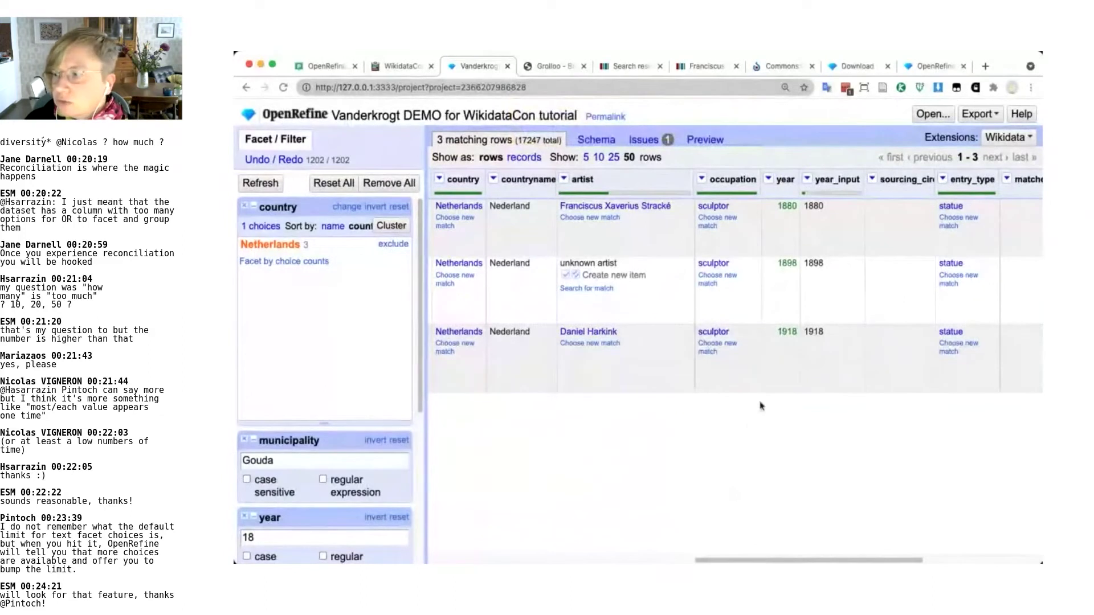
Clear the year text filter so that all Gouda rows are included
{"action": "left_click_drag", "start_coordinate": [785, 560], "coordinate": [594, 561]}
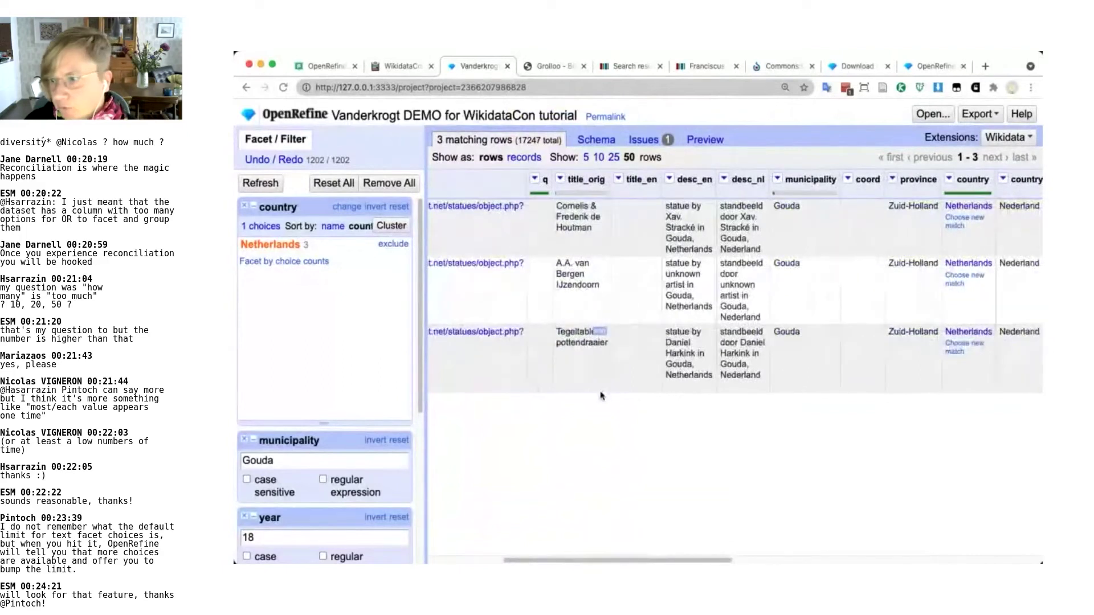
{"action": "left_click", "coordinate": [315, 538]}
{"action": "key", "text": "shift+Left"}
{"action": "key", "text": "shift+Left"}
{"action": "key", "text": "BackSpace"}
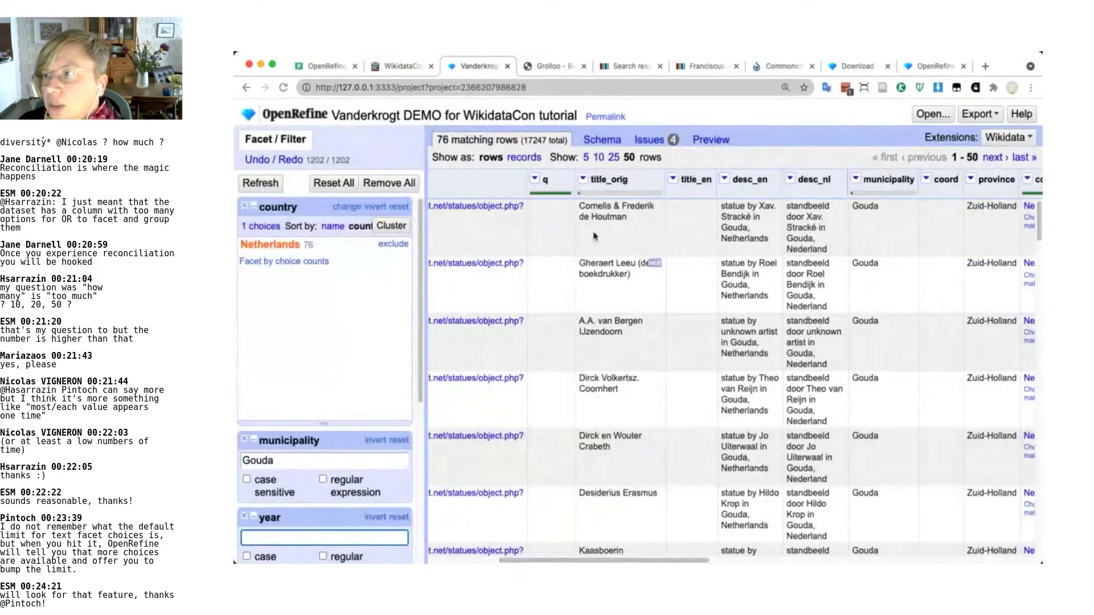
Start reconciling the title_orig column of the filtered Gouda rows, bringing up the choice of reconciliation services
{"action": "left_click", "coordinate": [583, 179]}
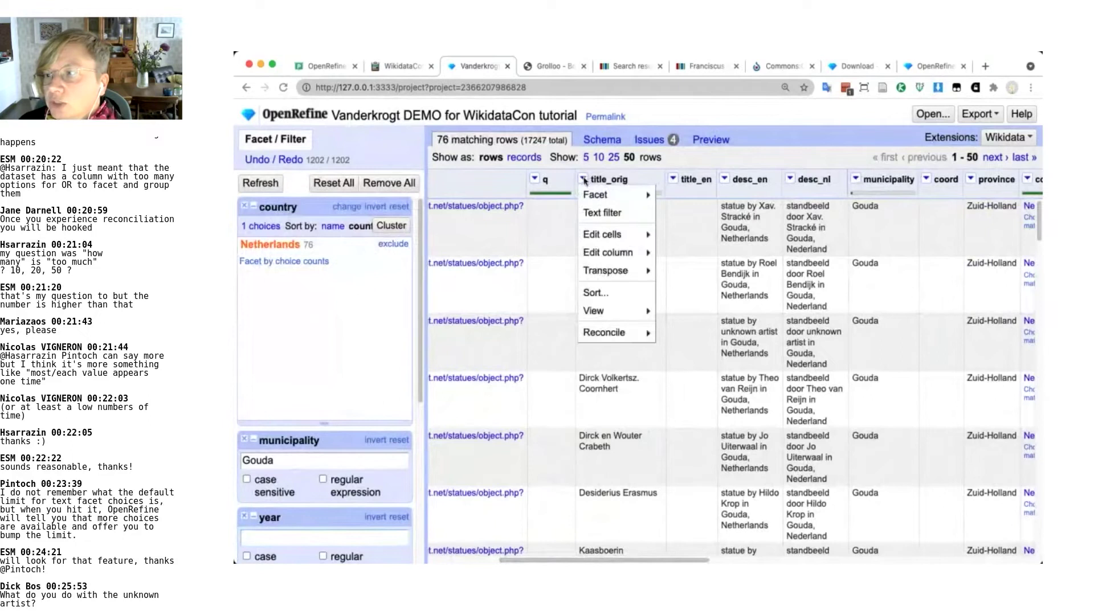
{"action": "left_click", "coordinate": [622, 335]}
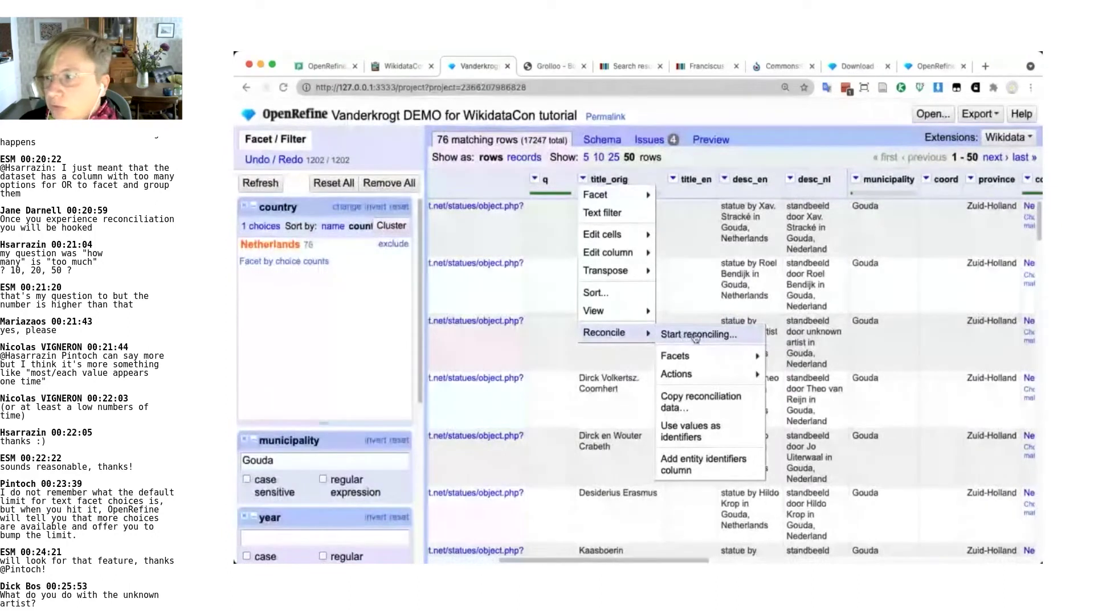
{"action": "left_click", "coordinate": [695, 336]}
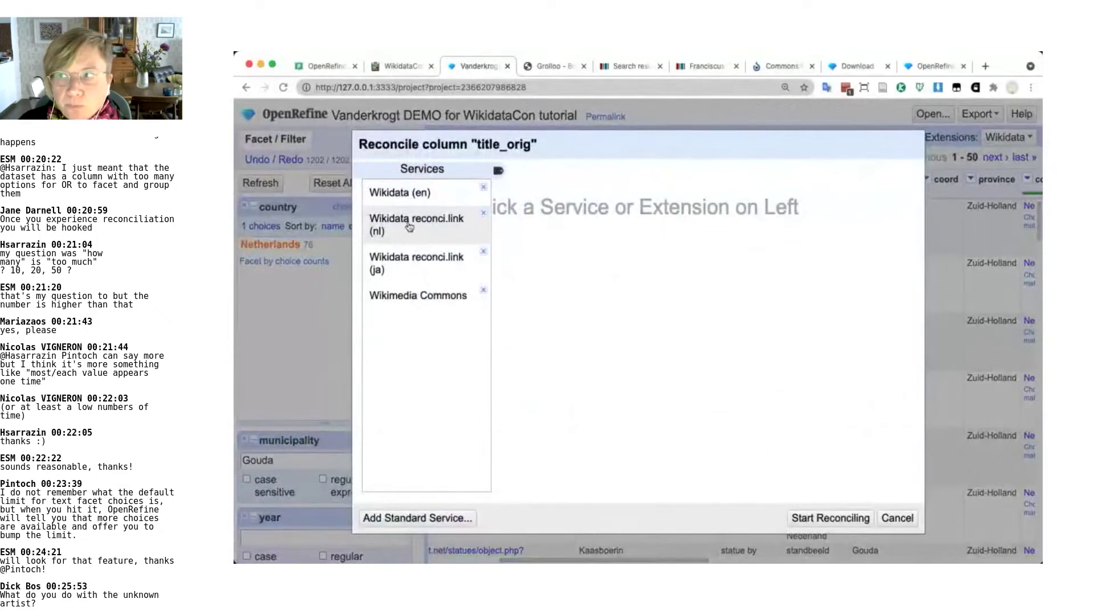
{"action": "left_click", "coordinate": [560, 67]}
{"action": "left_click", "coordinate": [625, 84]}
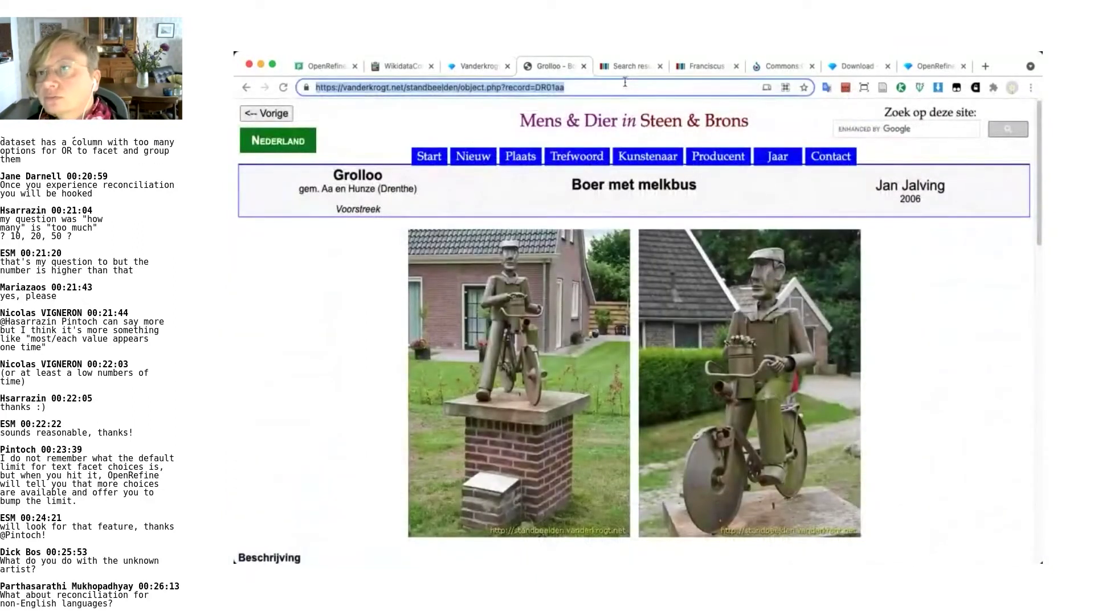
{"action": "type", "text": "wikidata.re"}
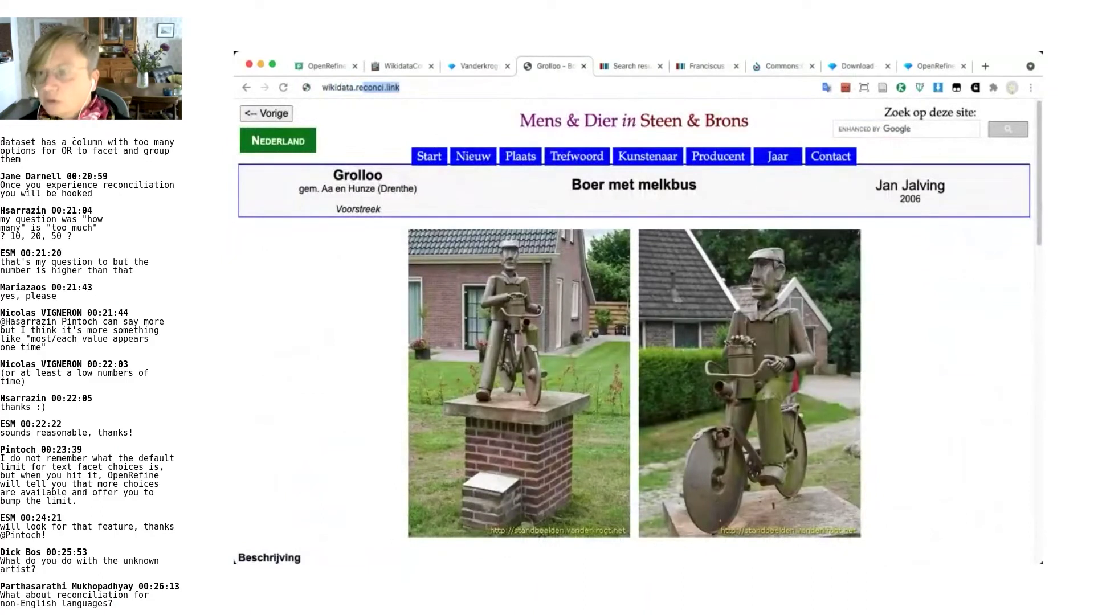
{"action": "key", "text": "Return"}
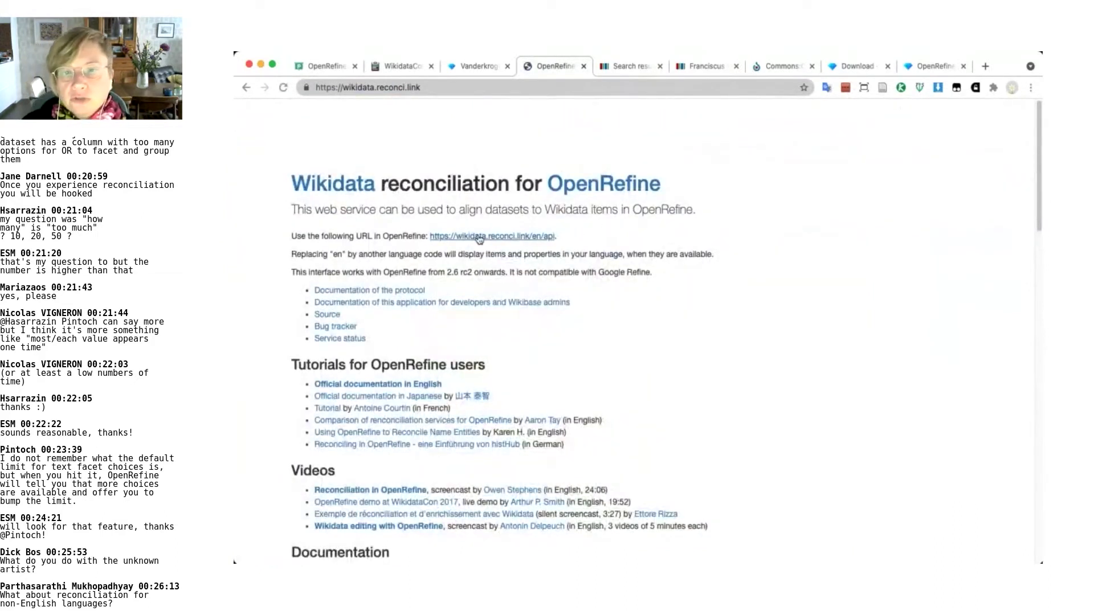
{"action": "left_click", "coordinate": [436, 89]}
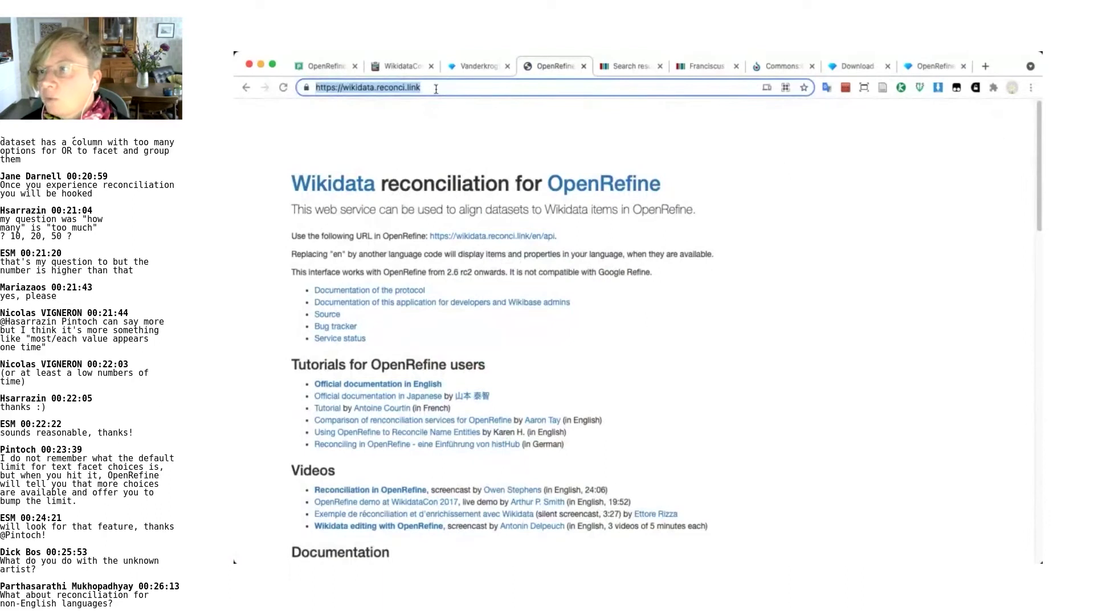
{"action": "left_click", "coordinate": [461, 231]}
{"action": "double_click", "coordinate": [470, 239]}
{"action": "key", "text": "super+c"}
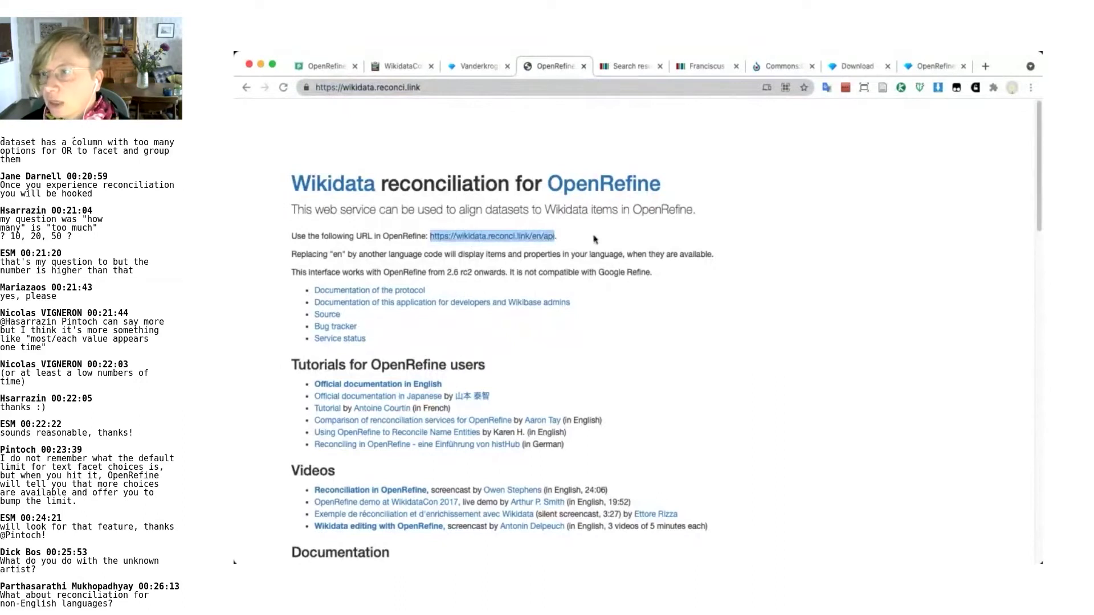
{"action": "left_click", "coordinate": [467, 67]}
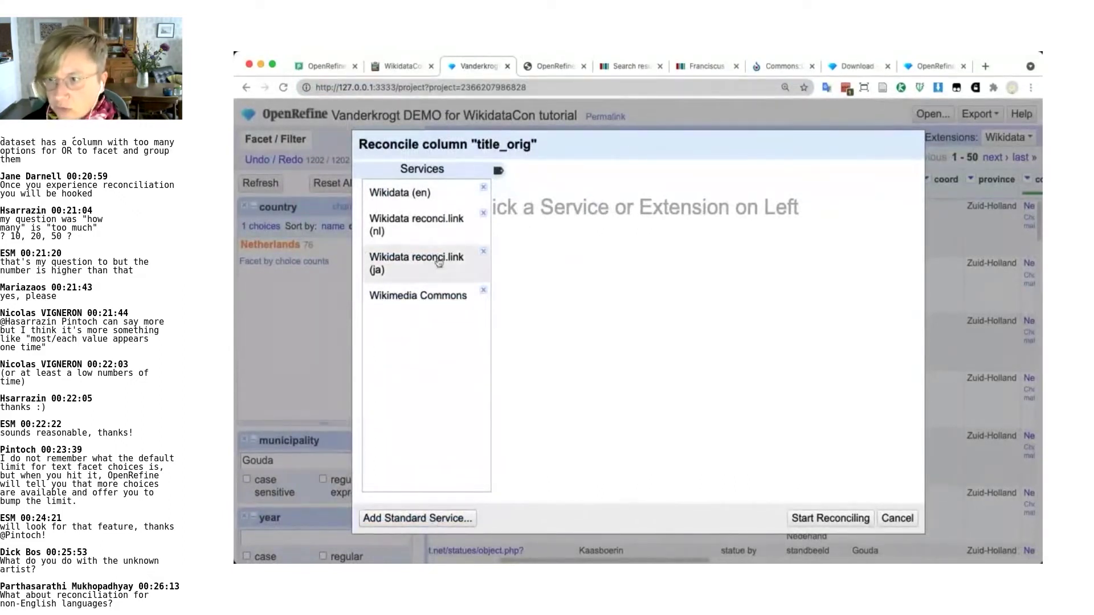
{"action": "left_click", "coordinate": [447, 523]}
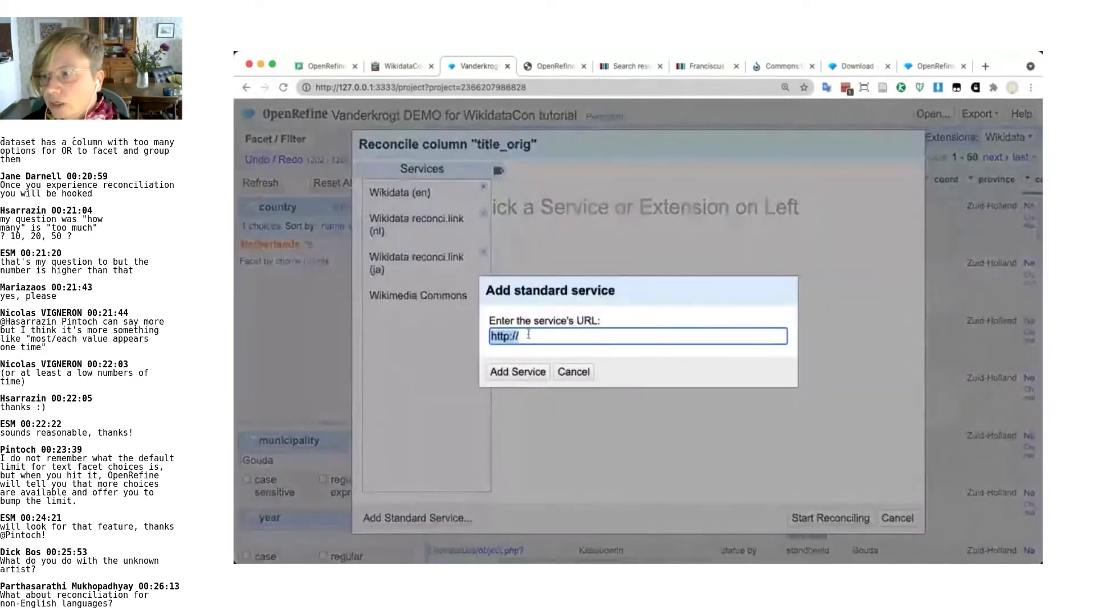
{"action": "key", "text": "super+v"}
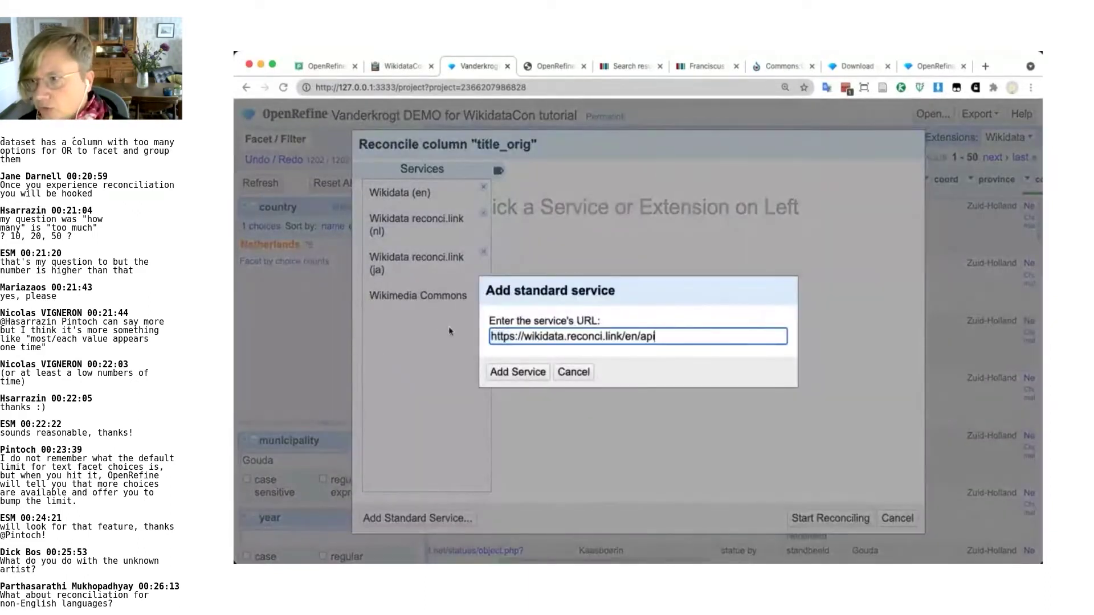
{"action": "left_click_drag", "start_coordinate": [638, 337], "coordinate": [626, 337]}
{"action": "type", "text": "de"}
{"action": "left_click", "coordinate": [522, 373]}
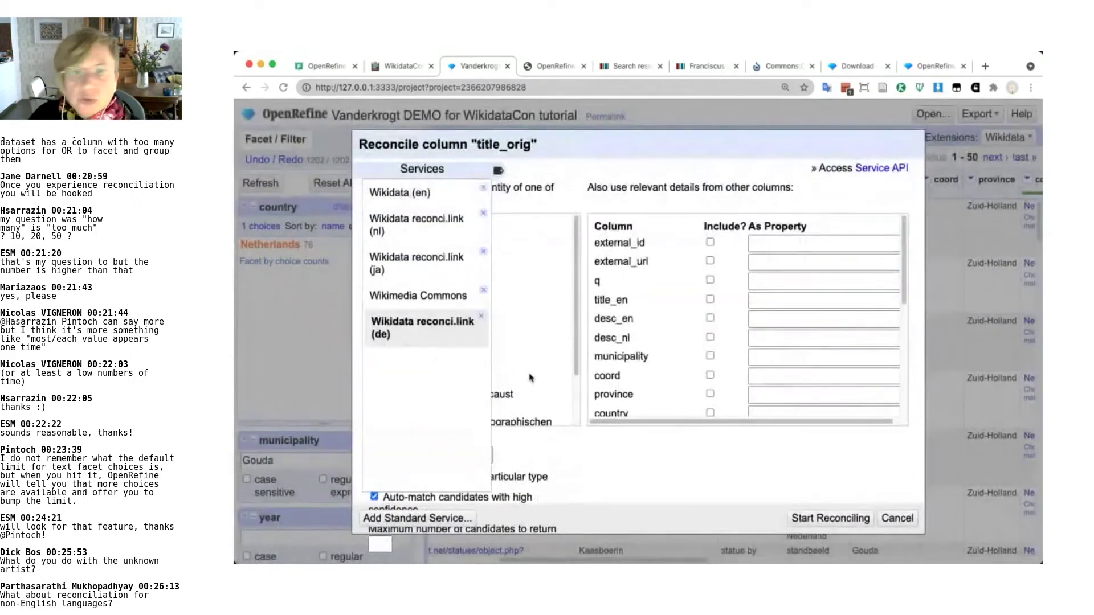
Collapse and re-expand the list of reconciliation services, and close the title_orig reconciliation setup without starting it
{"action": "left_click", "coordinate": [498, 171]}
{"action": "left_click", "coordinate": [498, 171]}
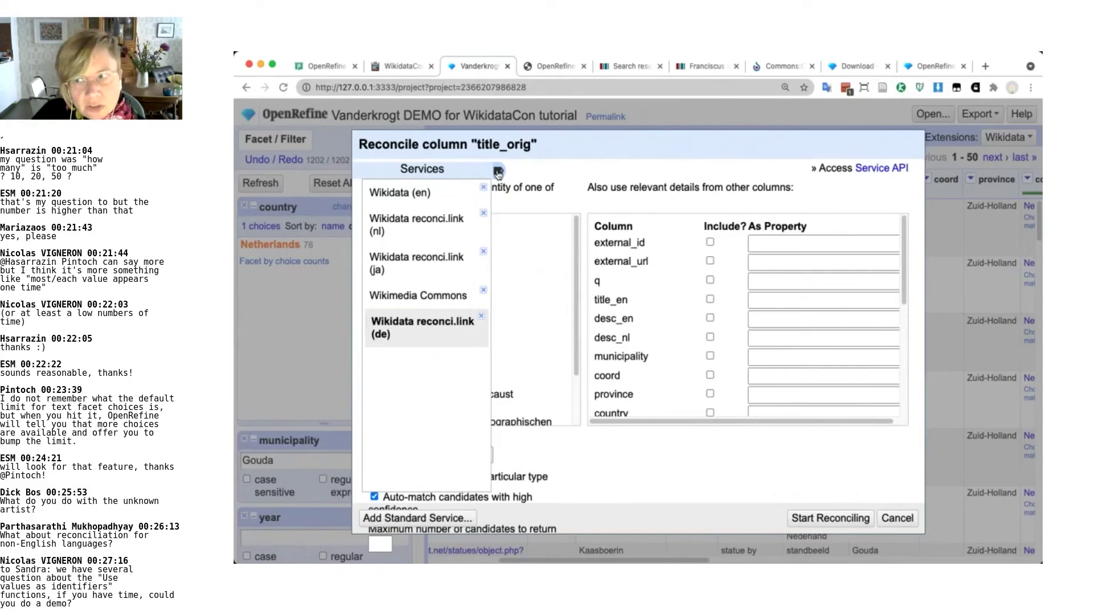
{"action": "left_click", "coordinate": [498, 171]}
{"action": "left_click", "coordinate": [498, 173]}
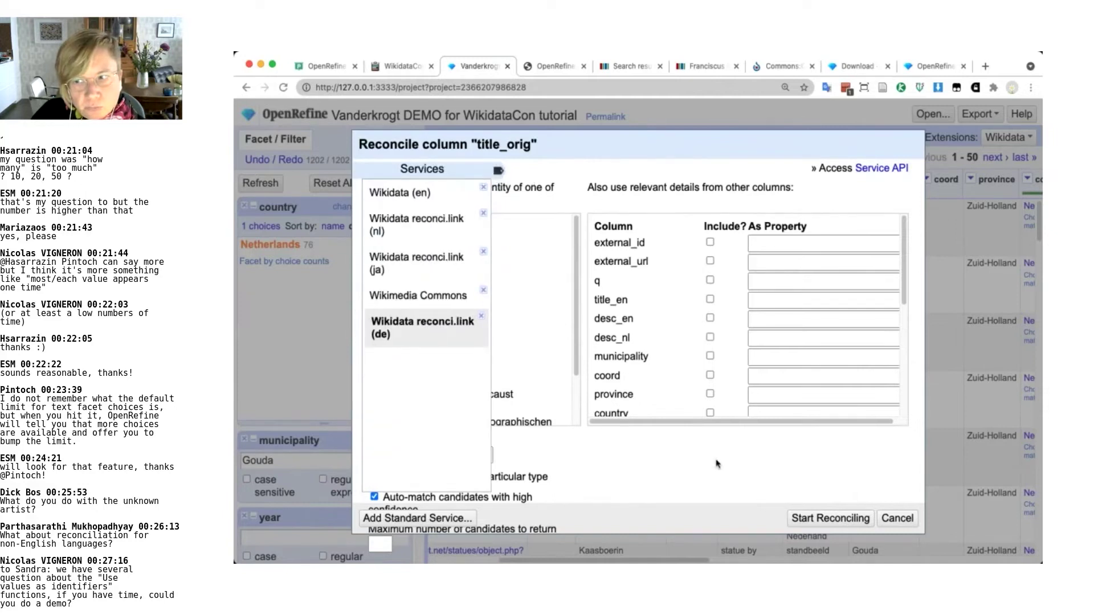
{"action": "left_click", "coordinate": [500, 174]}
{"action": "left_click", "coordinate": [499, 172]}
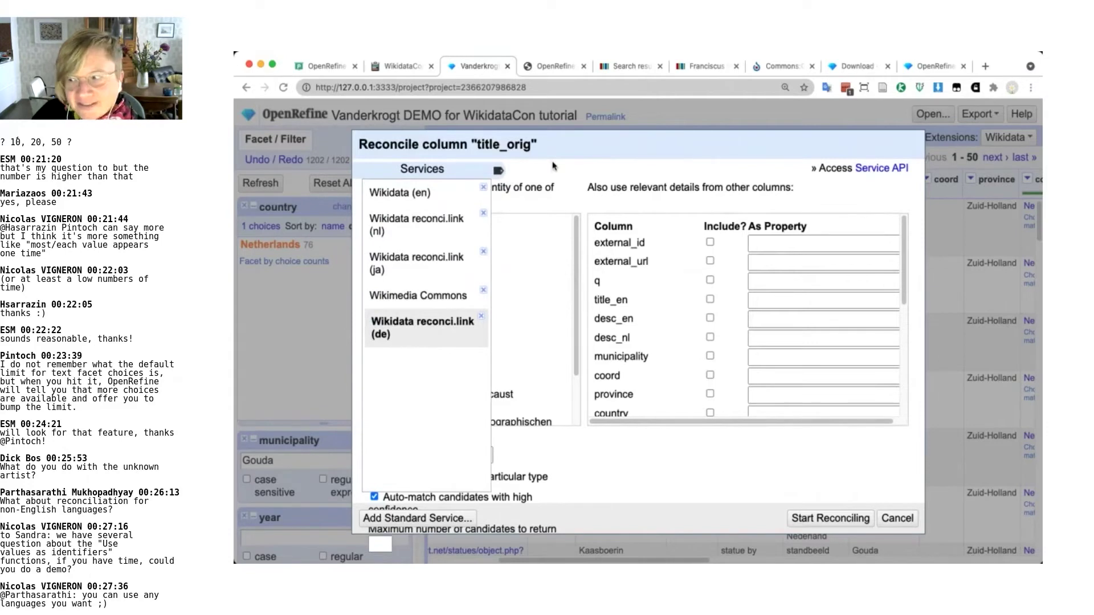
{"action": "left_click", "coordinate": [897, 518]}
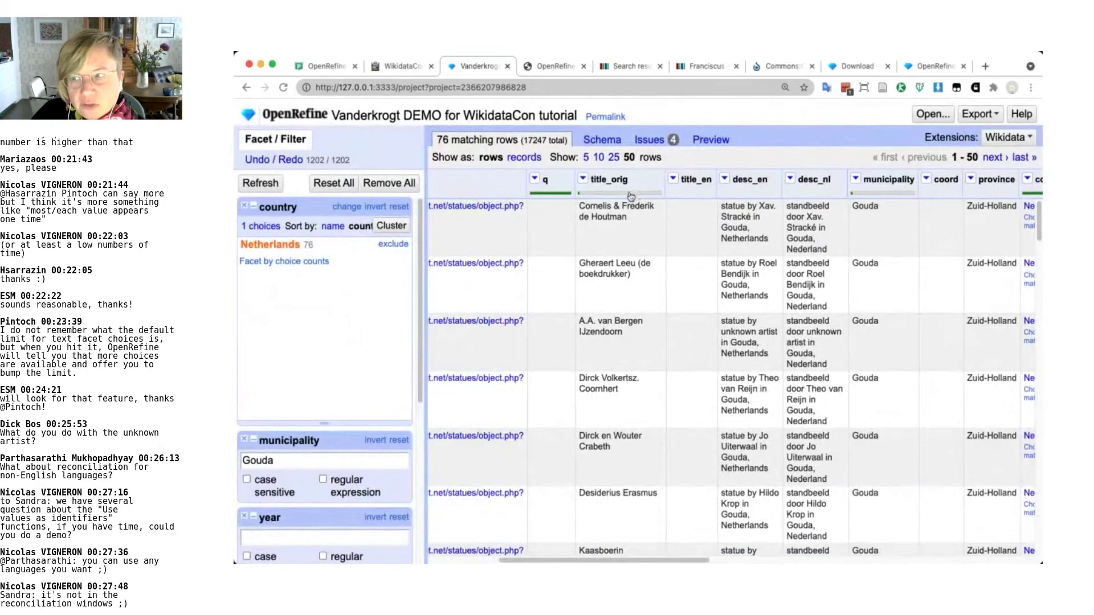
{"action": "left_click", "coordinate": [584, 180]}
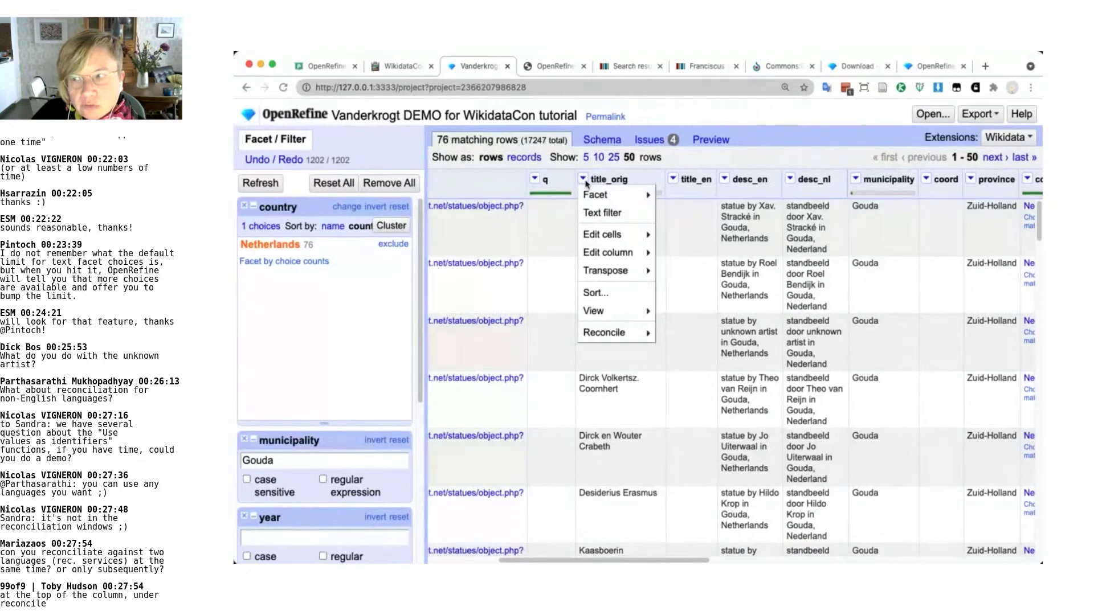
{"action": "mouse_move", "coordinate": [629, 335]}
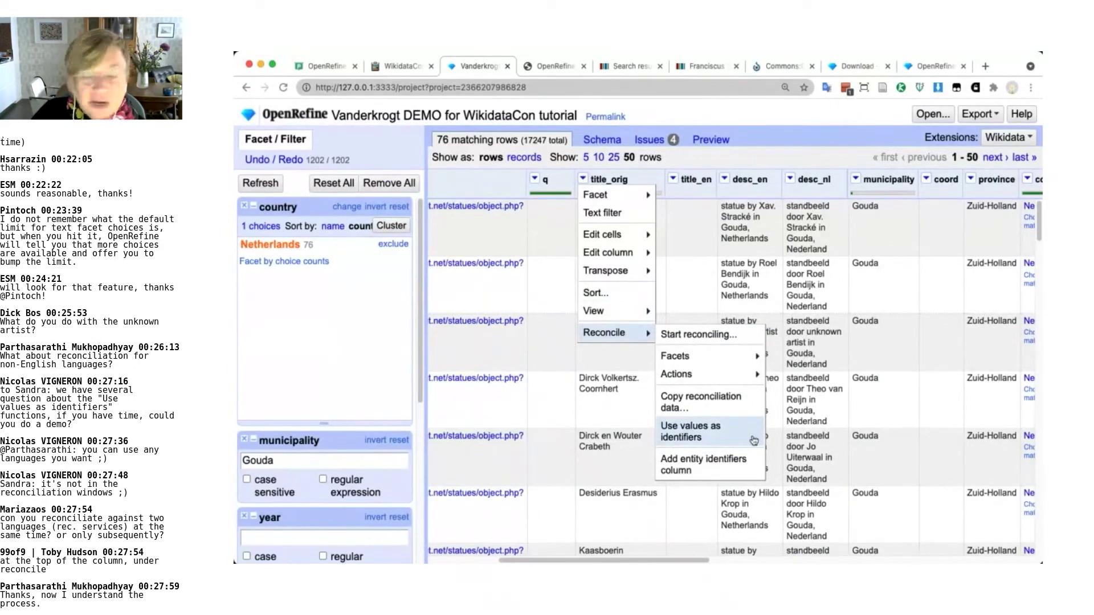
{"action": "left_click", "coordinate": [739, 164]}
Use the values of the country column as identifiers with the Wikidata (en) reconciliation service and check the resulting rows
{"action": "left_click_drag", "start_coordinate": [672, 560], "coordinate": [813, 555]}
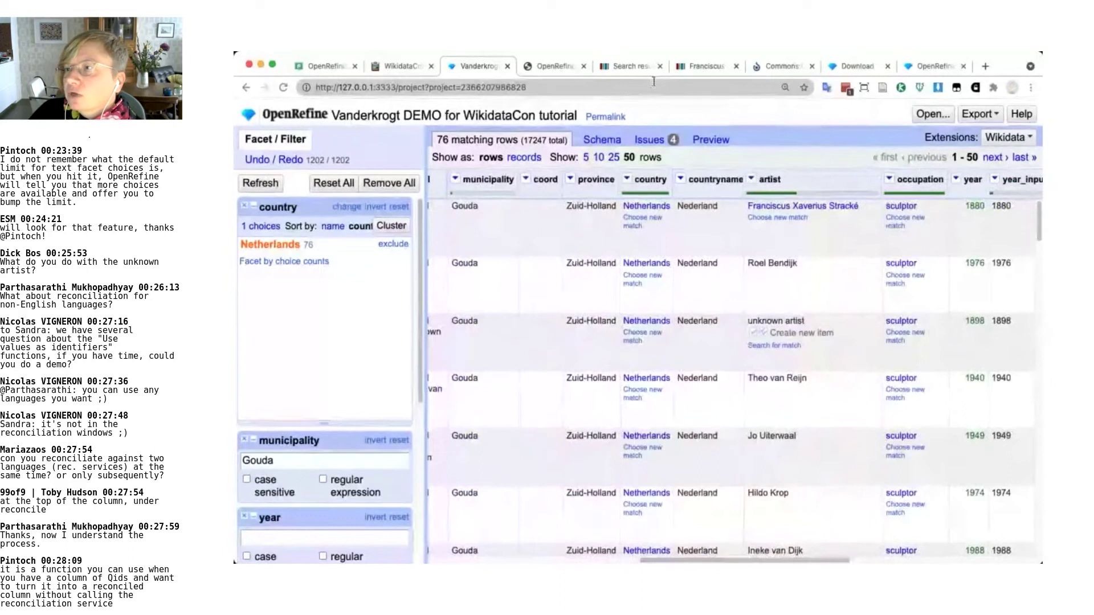
{"action": "left_click", "coordinate": [626, 179]}
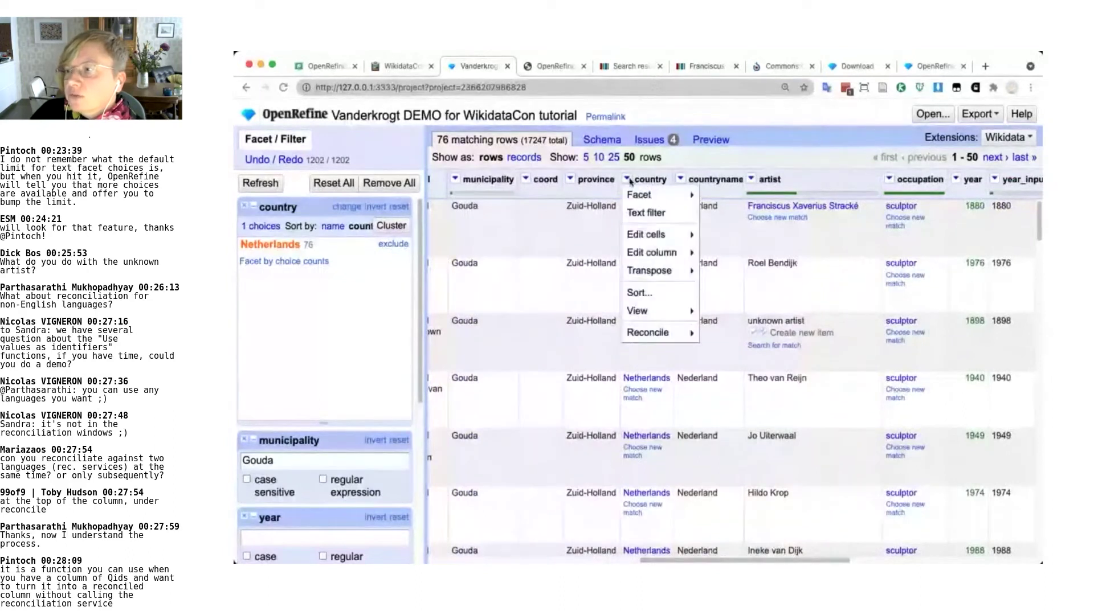
{"action": "mouse_move", "coordinate": [675, 333]}
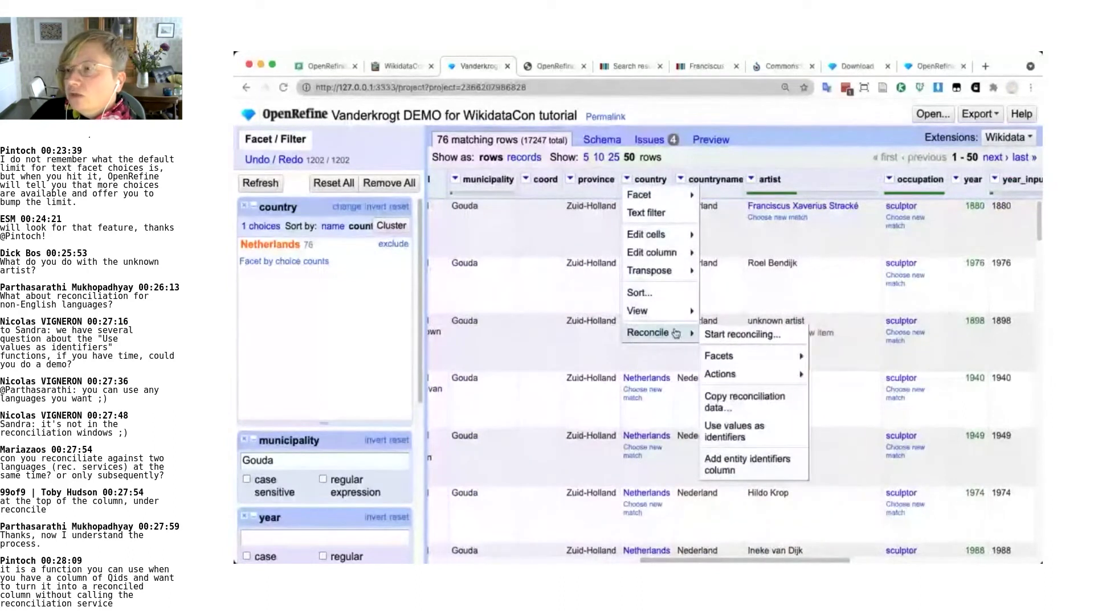
{"action": "left_click", "coordinate": [723, 431]}
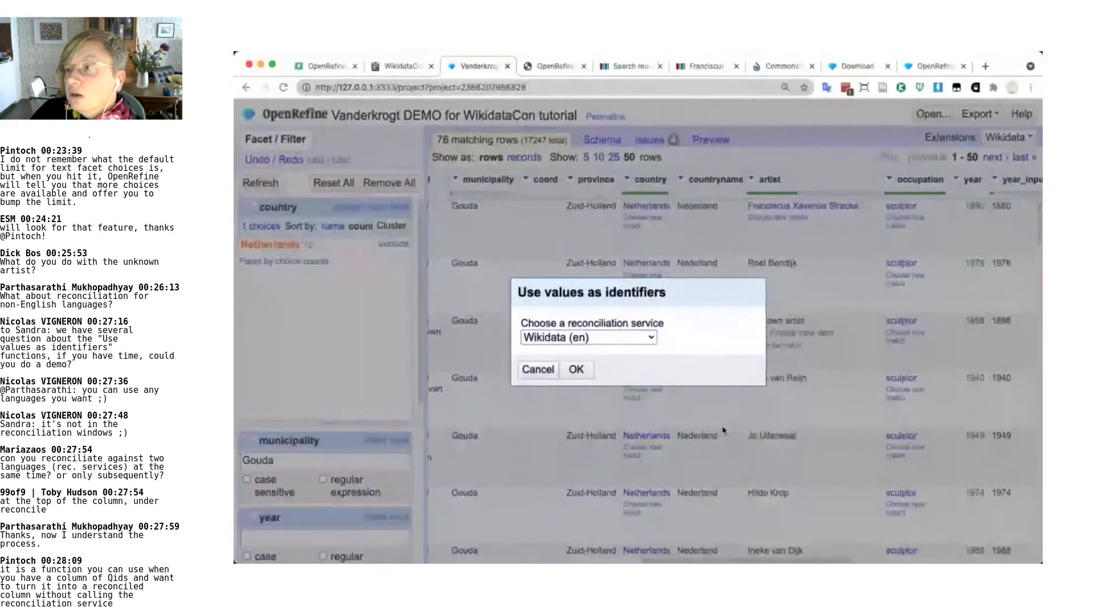
{"action": "left_click", "coordinate": [580, 372]}
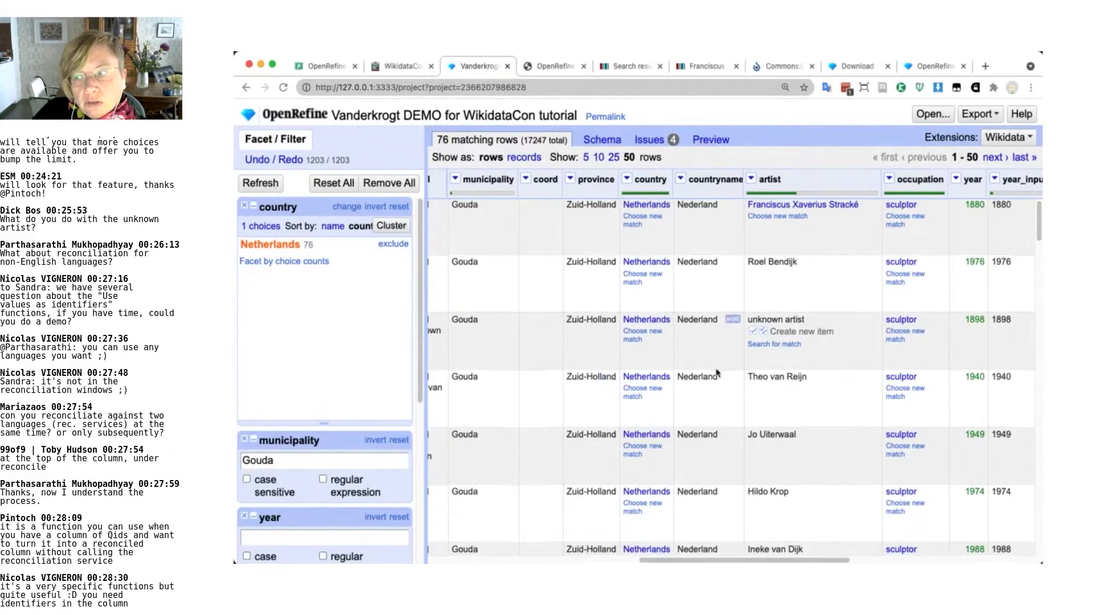
{"action": "scroll", "coordinate": [718, 372], "scroll_direction": "down", "scroll_amount": 3}
{"action": "scroll", "coordinate": [716, 373], "scroll_direction": "down", "scroll_amount": 1}
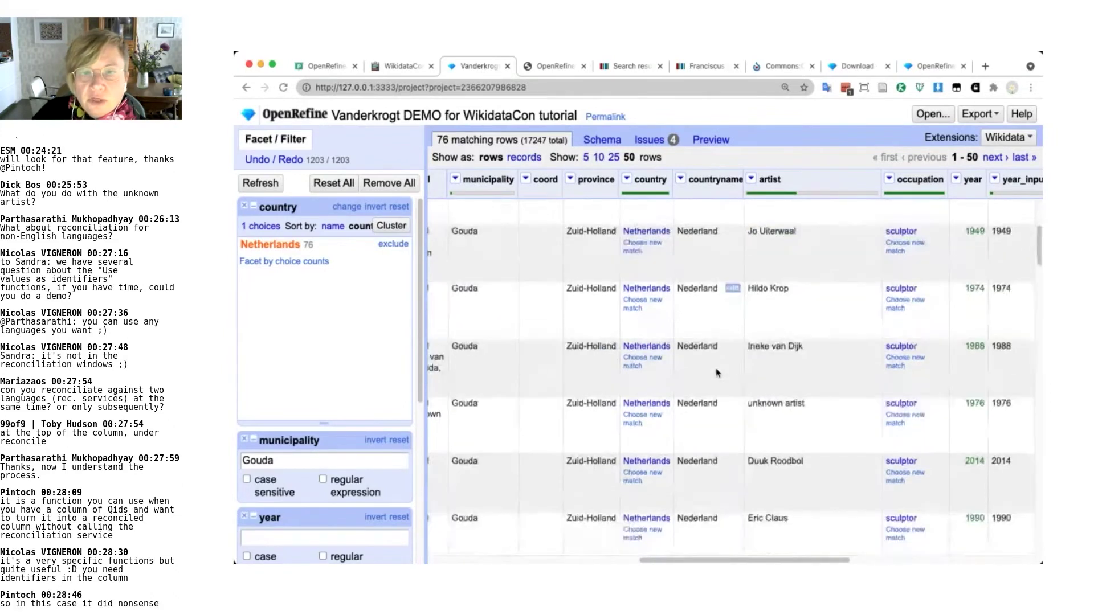
{"action": "scroll", "coordinate": [717, 373], "scroll_direction": "down", "scroll_amount": 1}
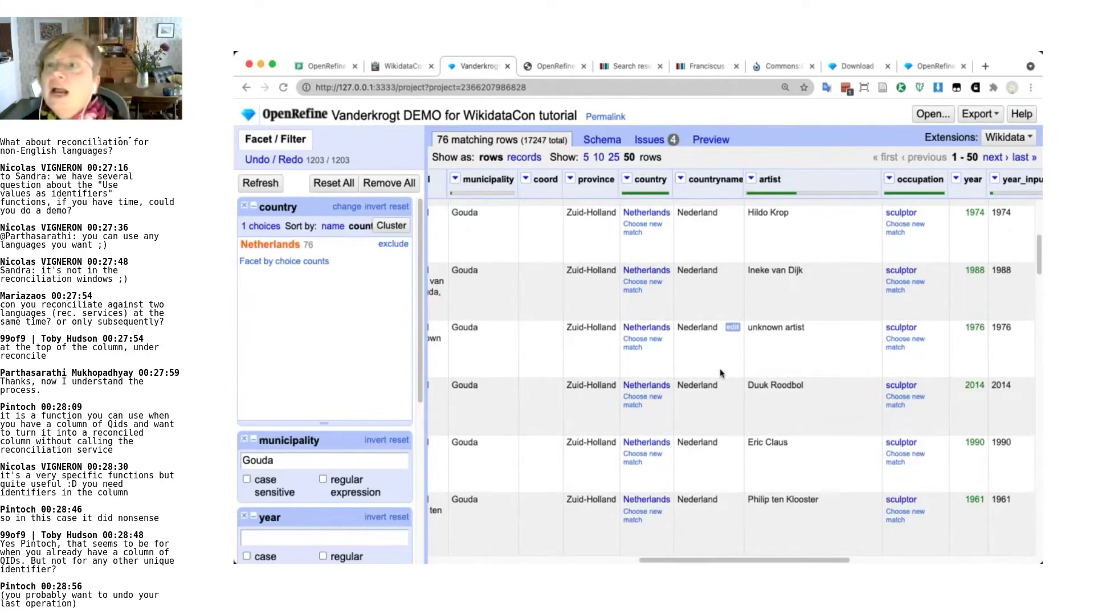
Revert the project history to step 1202, undoing the use of country values as identifiers, and return to the facets
{"action": "left_click", "coordinate": [289, 161]}
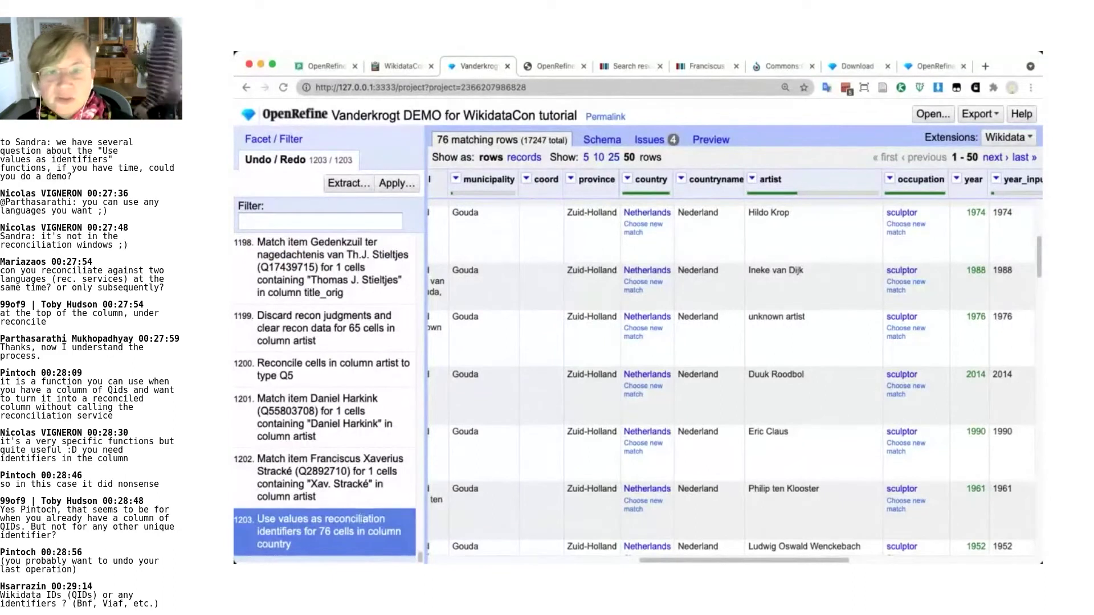
{"action": "left_click", "coordinate": [350, 470]}
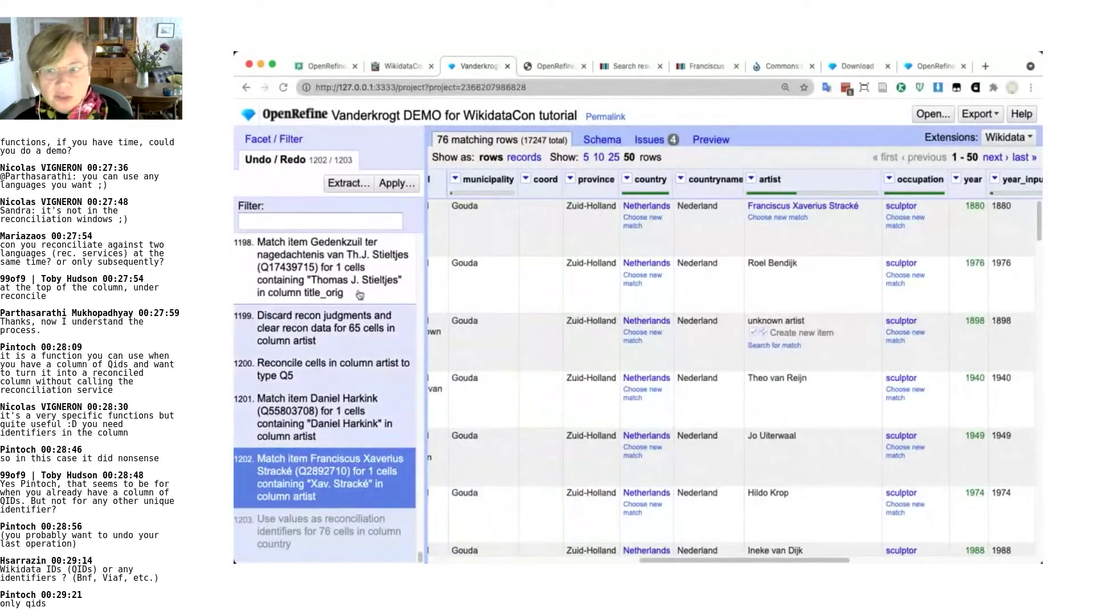
{"action": "scroll", "coordinate": [350, 328], "scroll_direction": "up", "scroll_amount": 5}
{"action": "scroll", "coordinate": [350, 328], "scroll_direction": "down", "scroll_amount": 5}
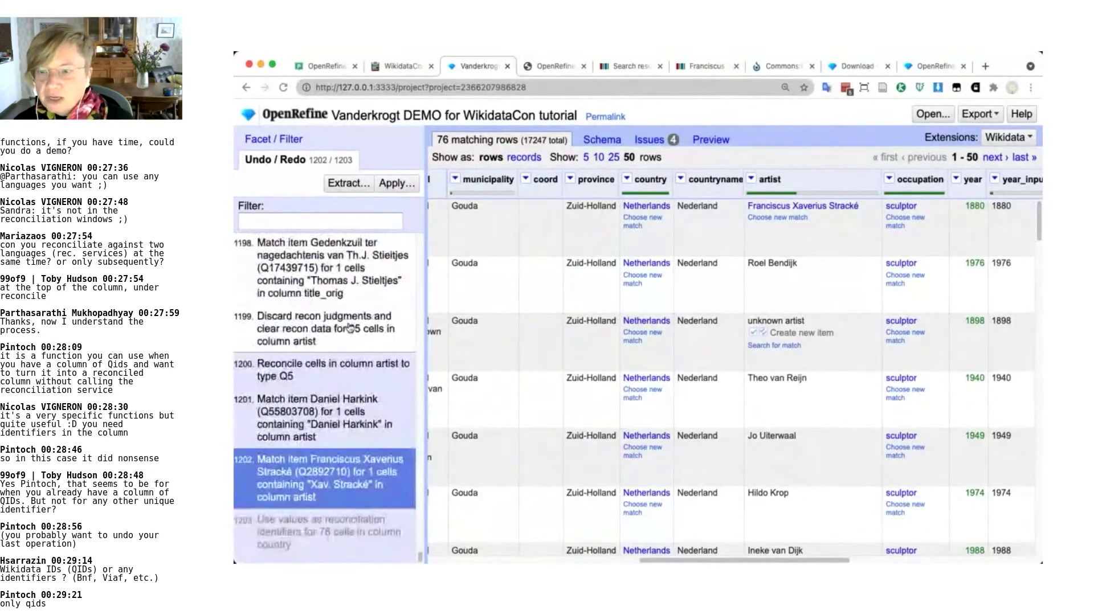
{"action": "scroll", "coordinate": [350, 328], "scroll_direction": "up", "scroll_amount": 1}
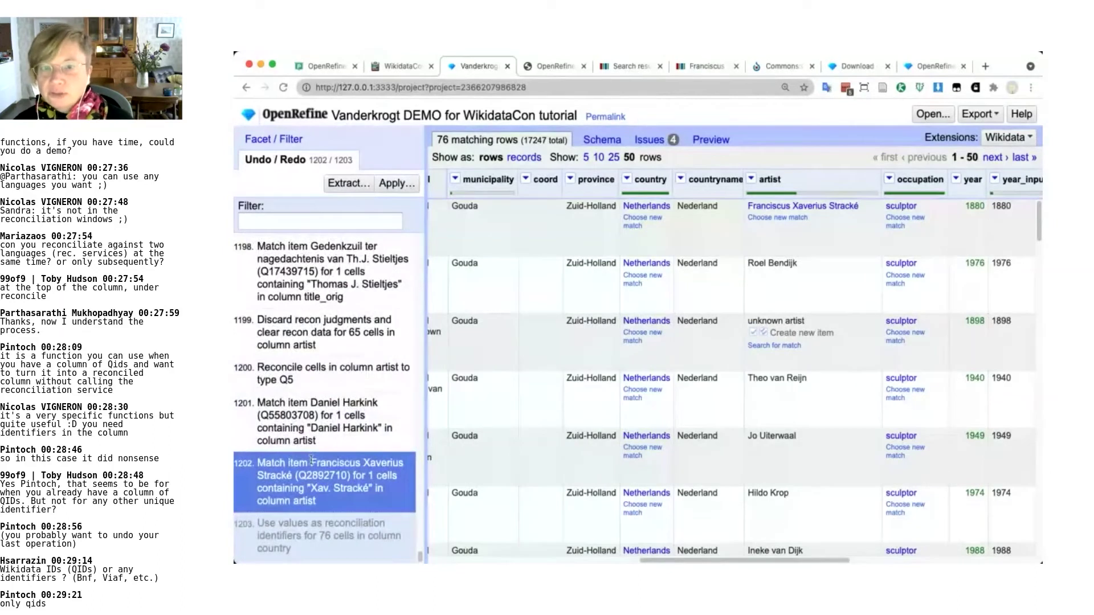
{"action": "left_click", "coordinate": [291, 142]}
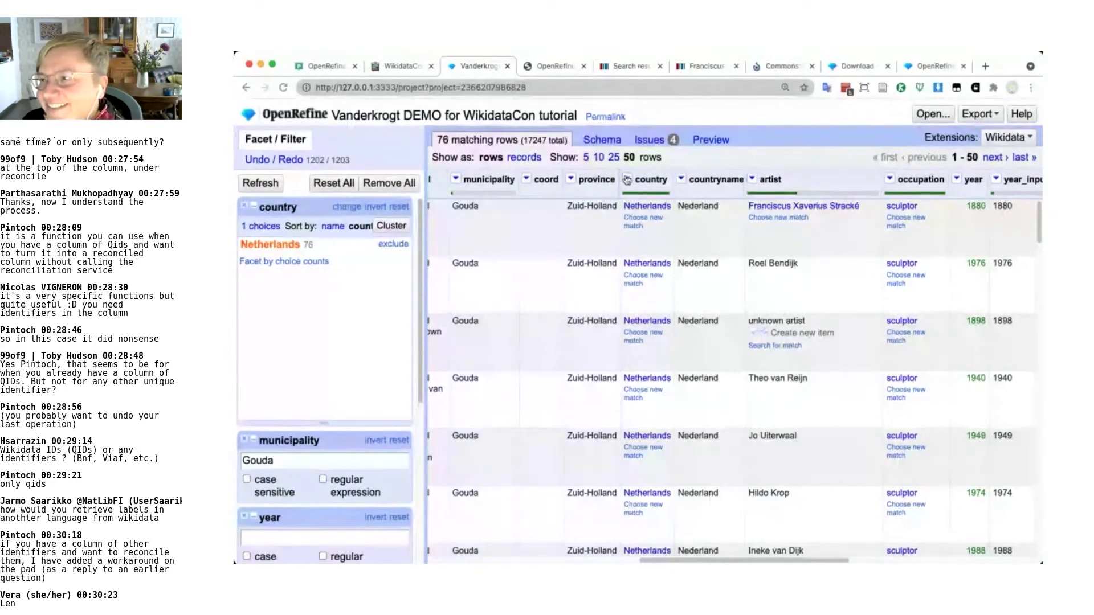
Preview a column for the SPARQL property Lzh from the reconciled country values, and cancel without adding it
{"action": "left_click", "coordinate": [626, 180]}
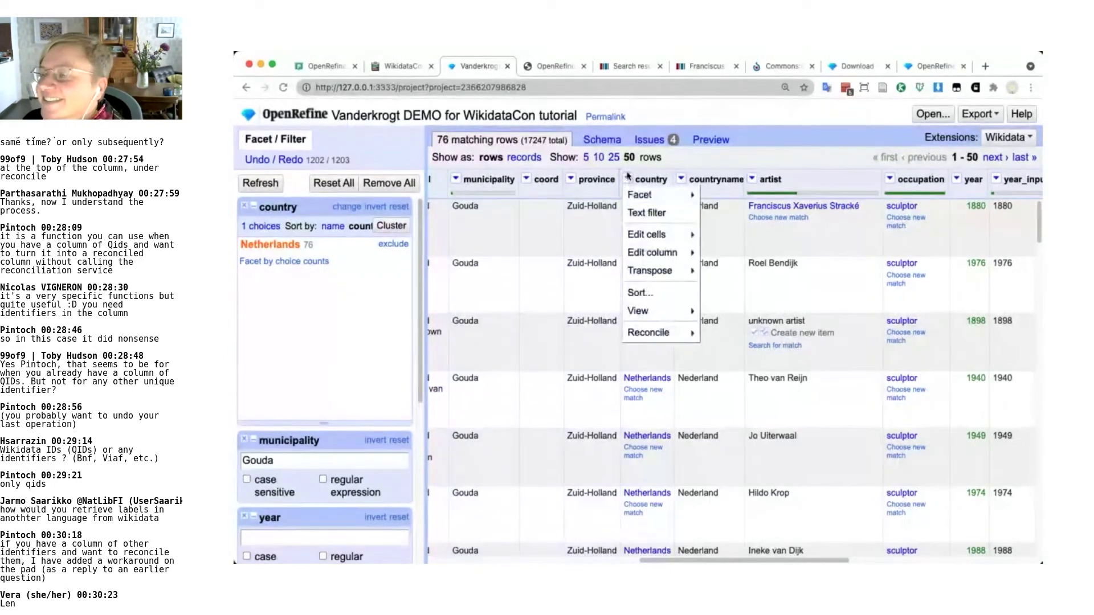
{"action": "mouse_move", "coordinate": [675, 272]}
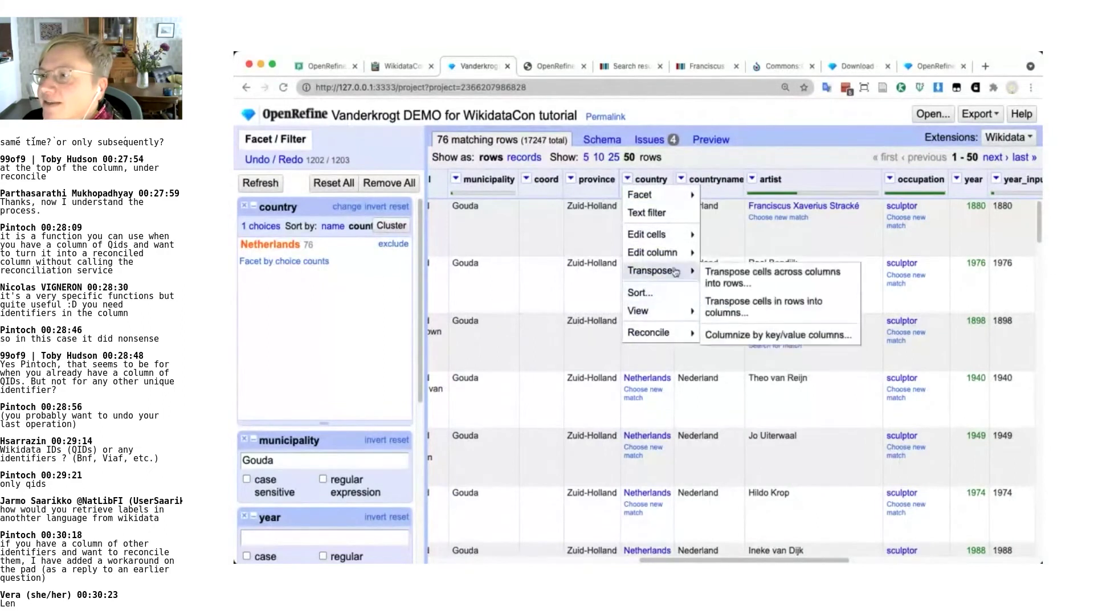
{"action": "mouse_move", "coordinate": [674, 253]}
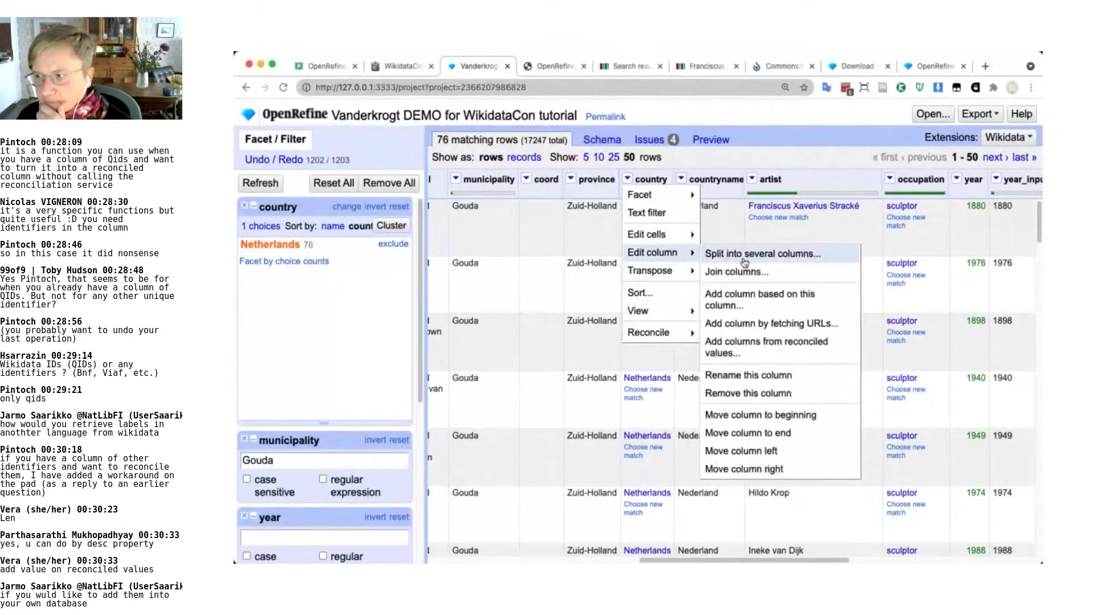
{"action": "left_click", "coordinate": [781, 349]}
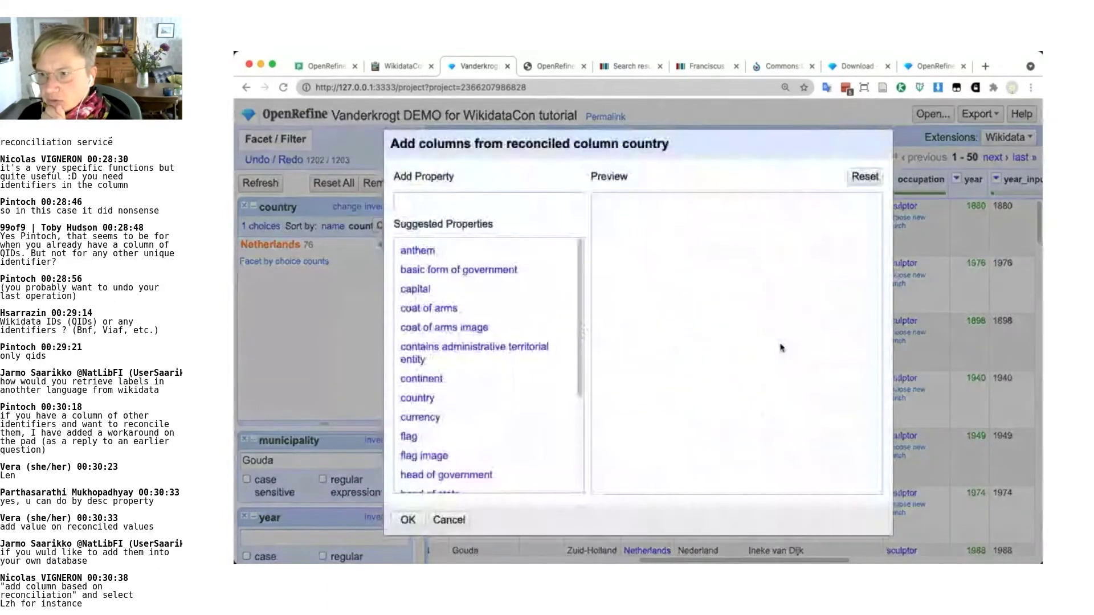
{"action": "left_click", "coordinate": [522, 196]}
{"action": "type", "text": "Lzh"}
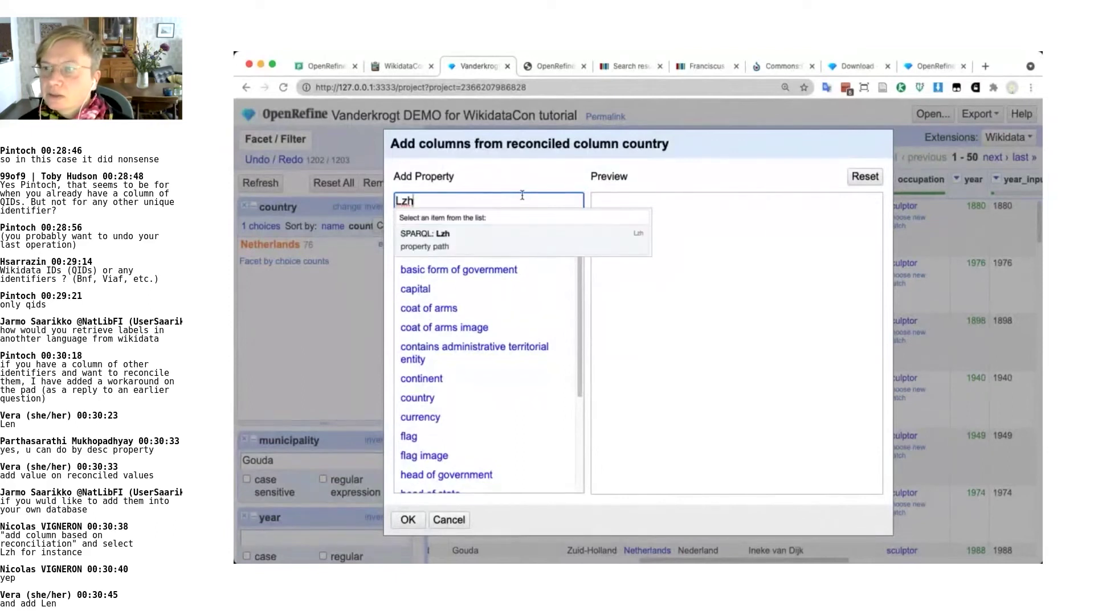
{"action": "left_click", "coordinate": [577, 238]}
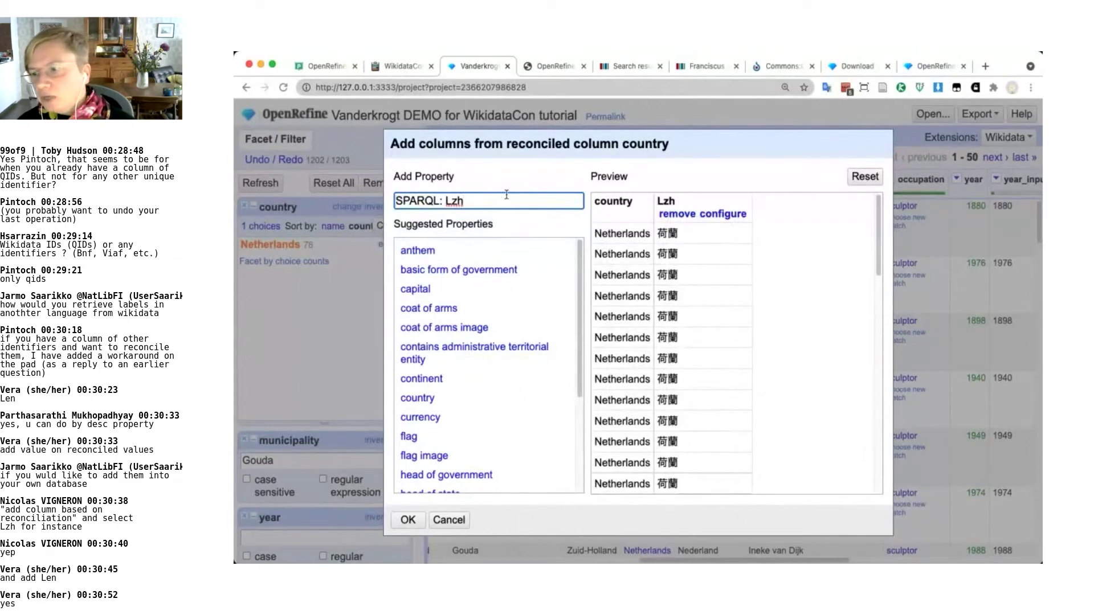
{"action": "left_click", "coordinate": [453, 524]}
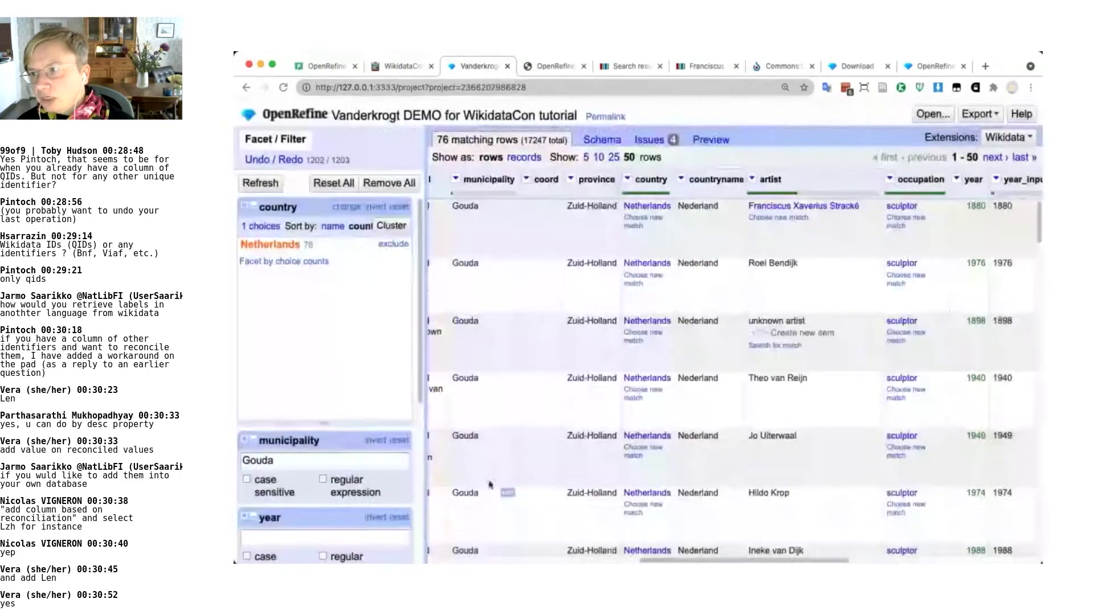
Facet the artist column by reconciliation judgment and filter the Gouda rows to those whose artist is matched
{"action": "left_click", "coordinate": [629, 179]}
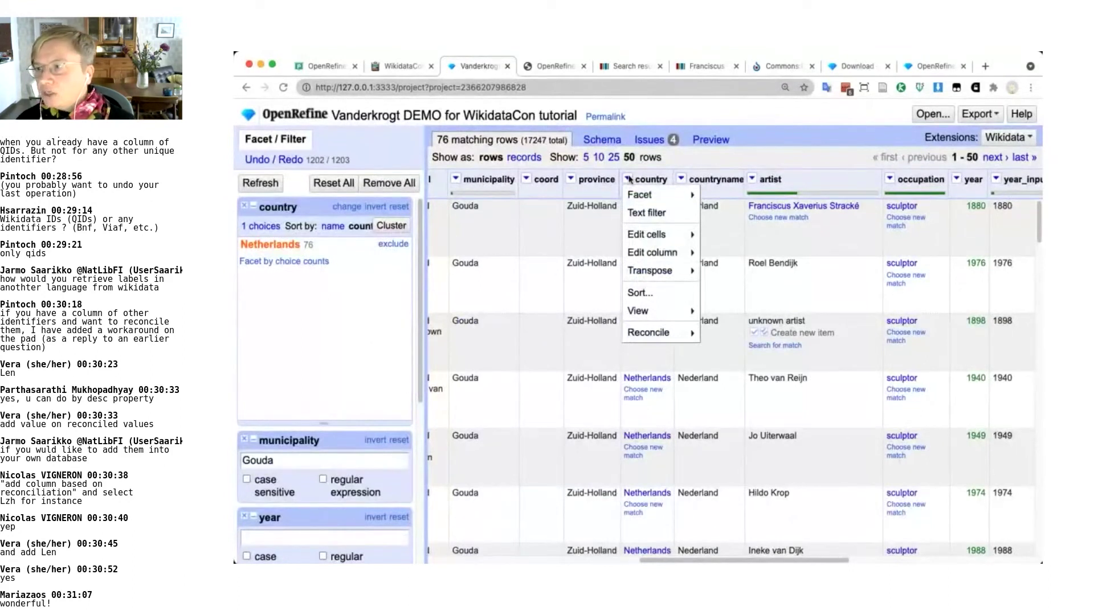
{"action": "left_click", "coordinate": [629, 179]}
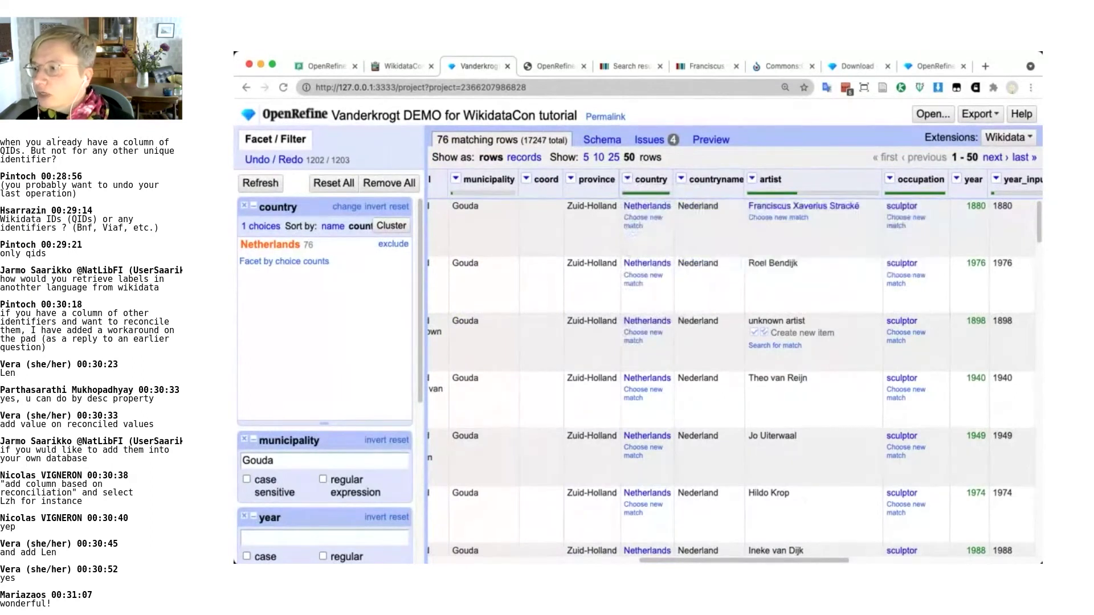
{"action": "left_click_drag", "start_coordinate": [758, 561], "coordinate": [817, 561]}
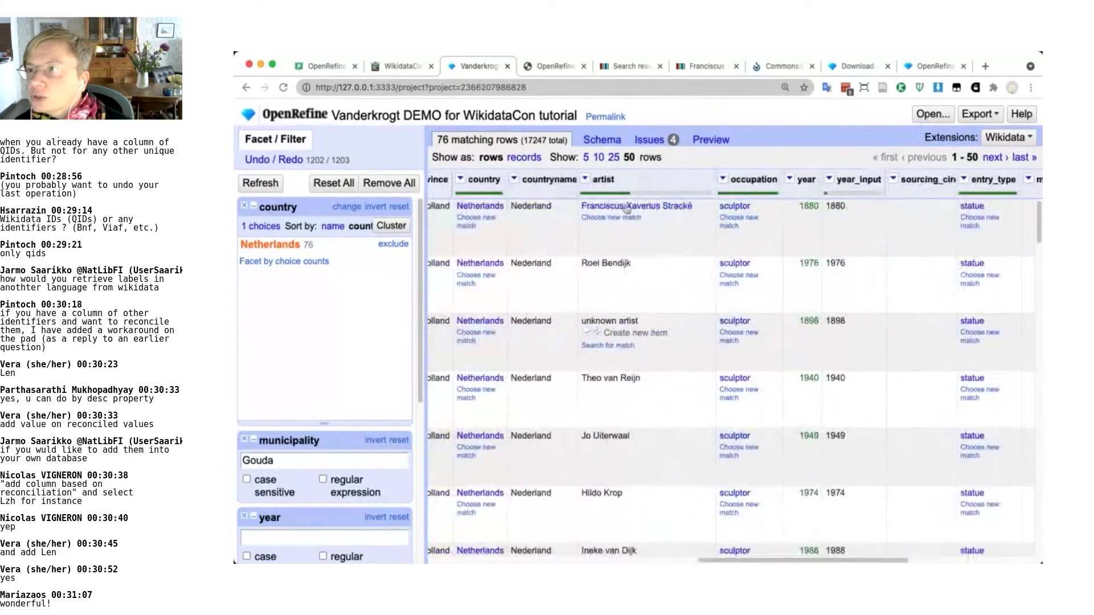
{"action": "left_click", "coordinate": [586, 178]}
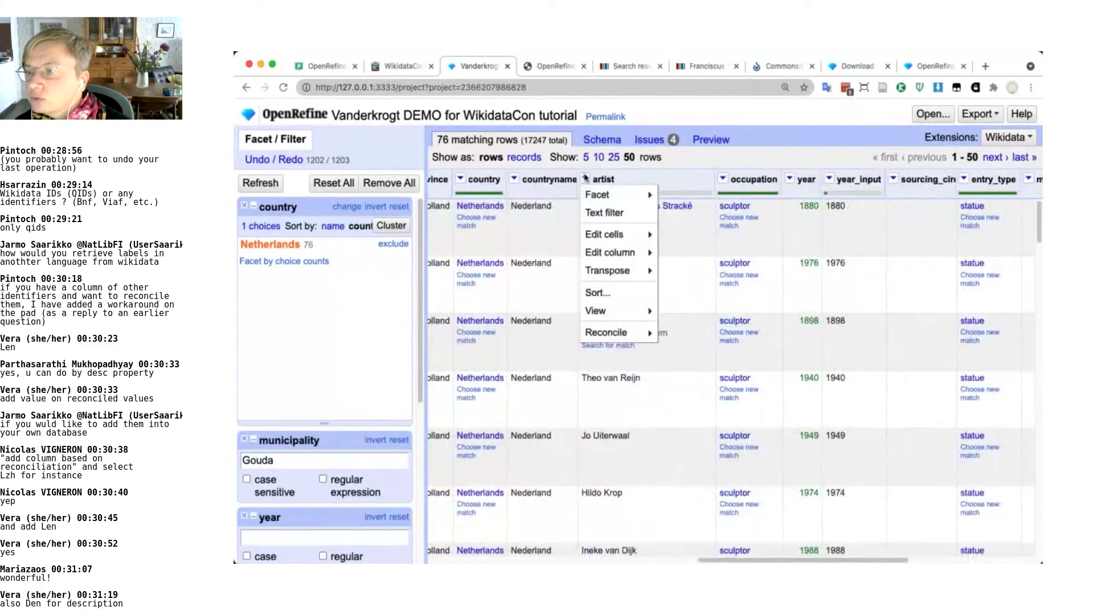
{"action": "mouse_move", "coordinate": [612, 319]}
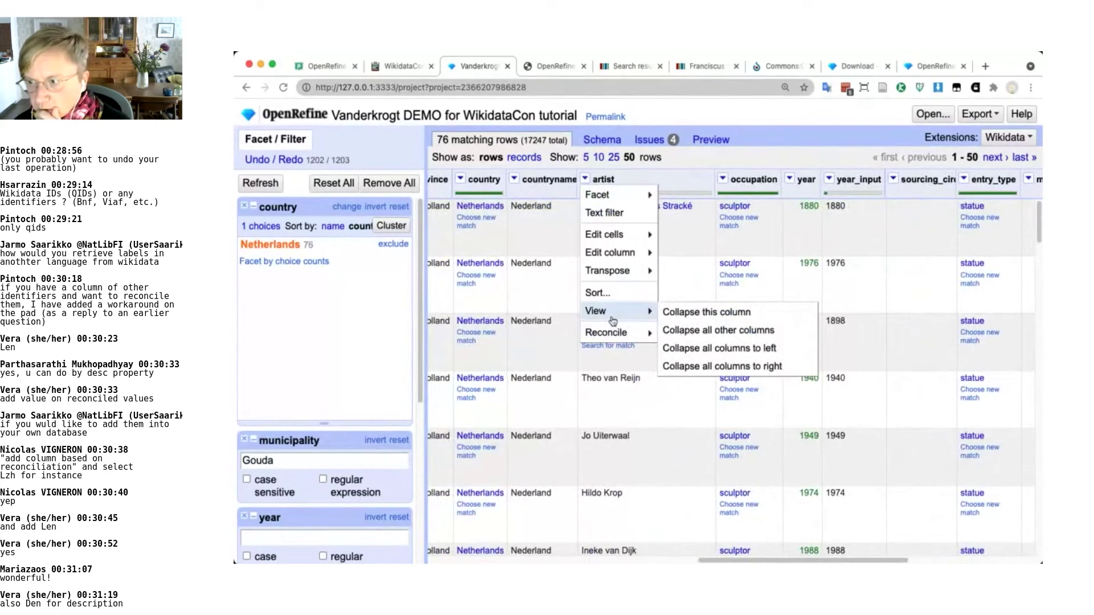
{"action": "mouse_move", "coordinate": [731, 358]}
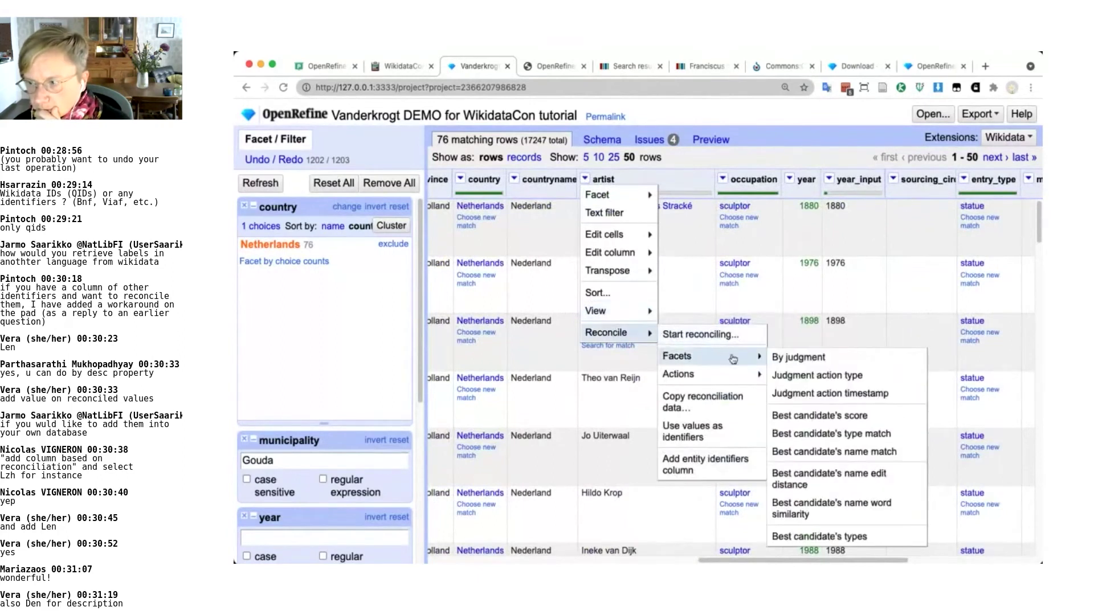
{"action": "left_click", "coordinate": [798, 365]}
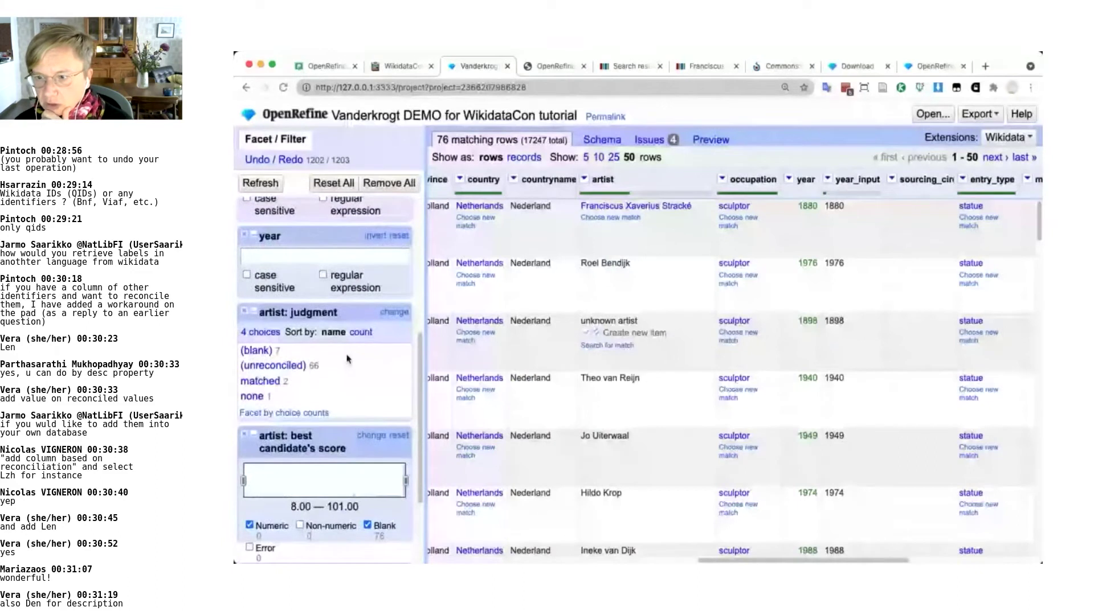
{"action": "scroll", "coordinate": [349, 359], "scroll_direction": "down", "scroll_amount": 2}
{"action": "left_click", "coordinate": [262, 303]}
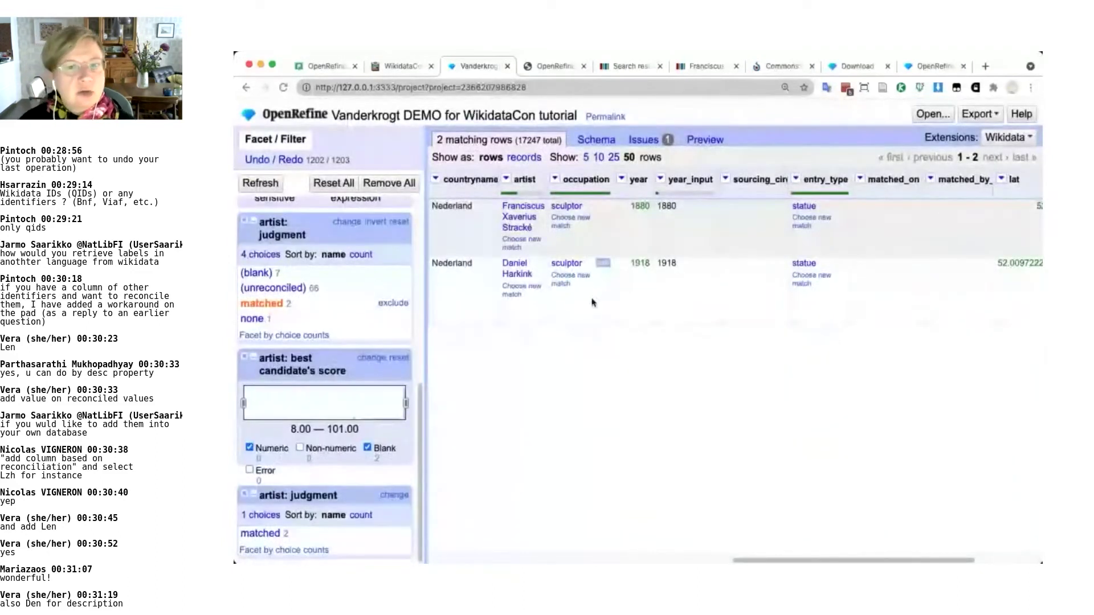
Set up new columns from the reconciled artist values, choosing the occupation property (P106)
{"action": "left_click", "coordinate": [507, 181]}
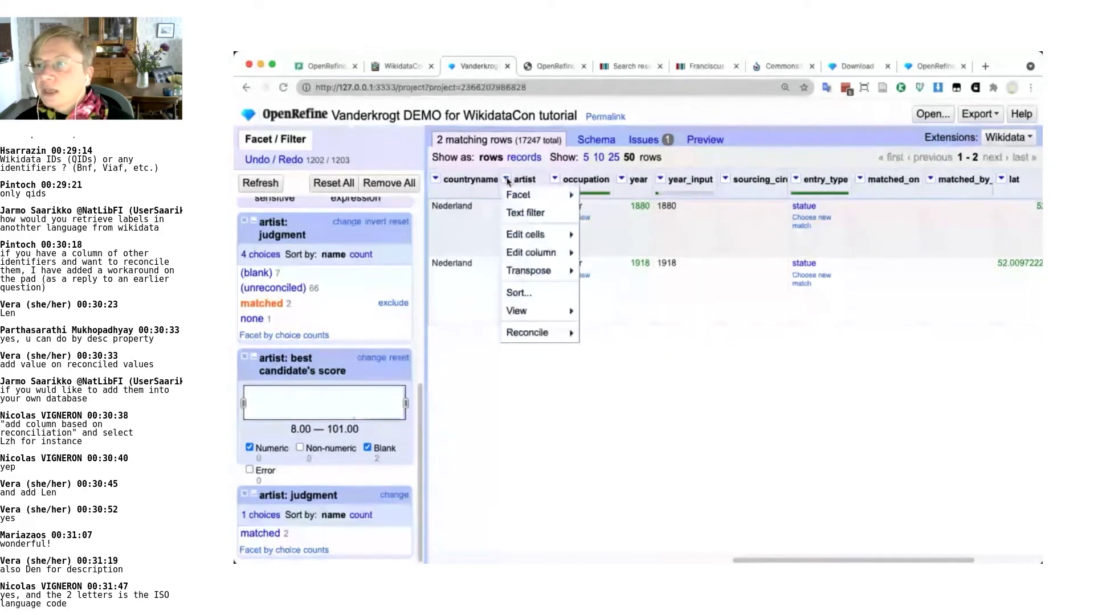
{"action": "mouse_move", "coordinate": [542, 256]}
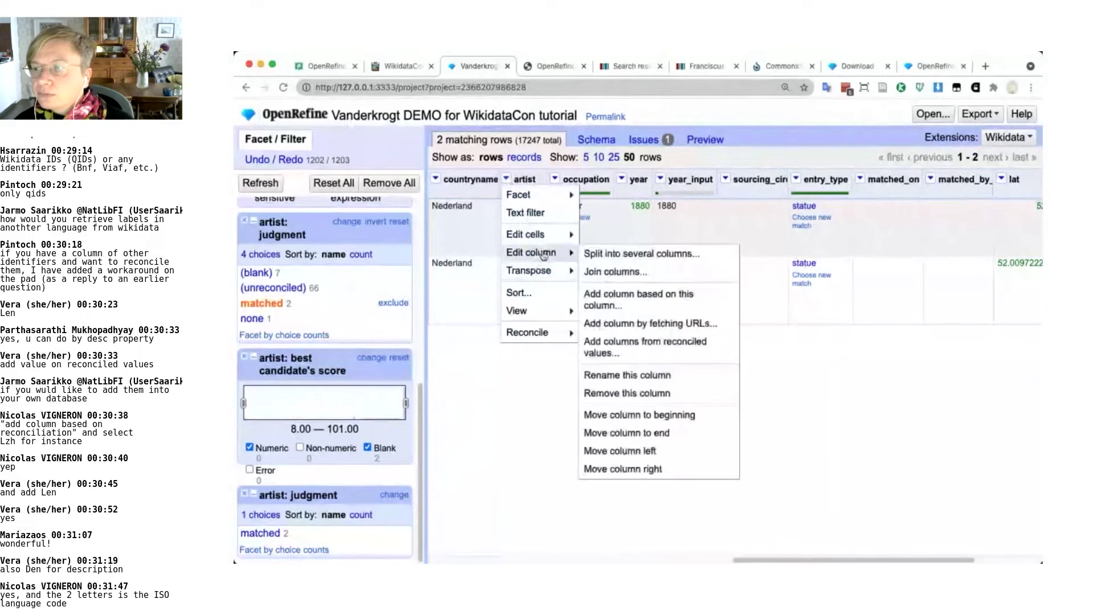
{"action": "left_click", "coordinate": [678, 352]}
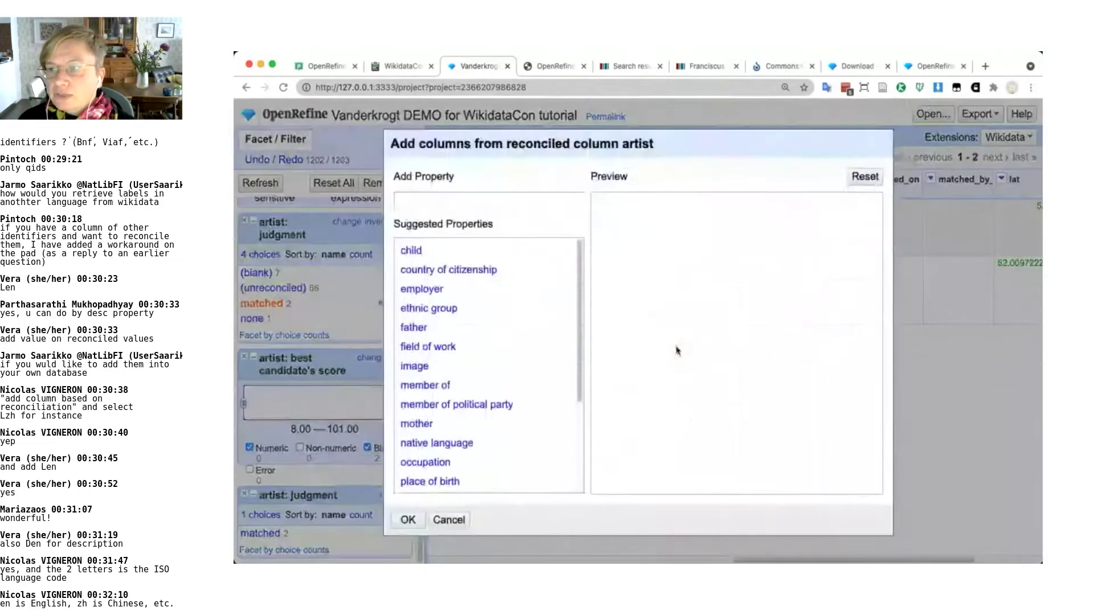
{"action": "left_click", "coordinate": [448, 203]}
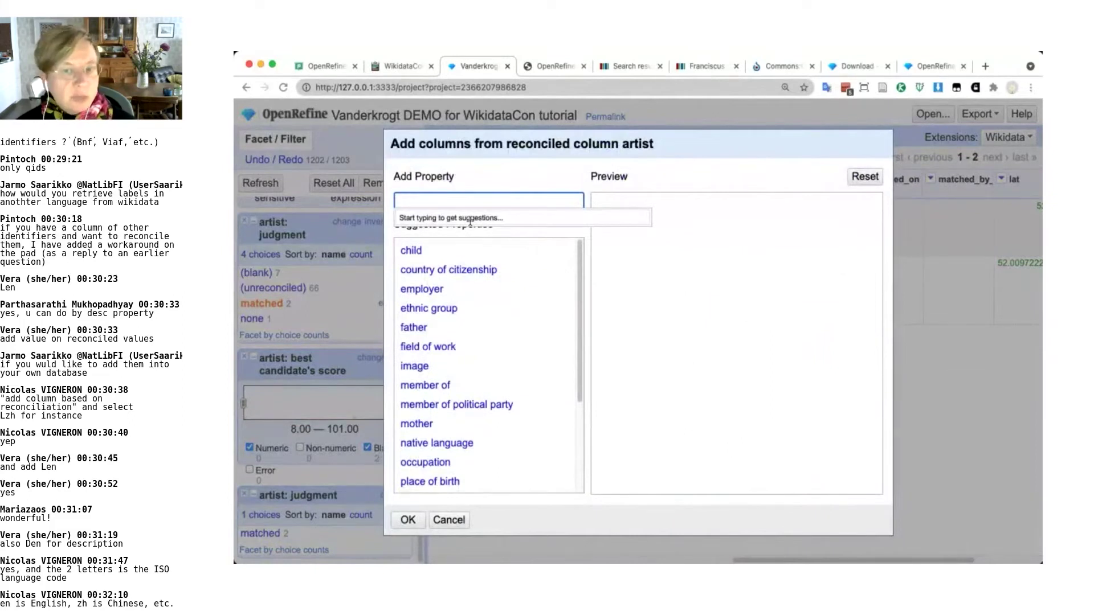
{"action": "type", "text": "o"}
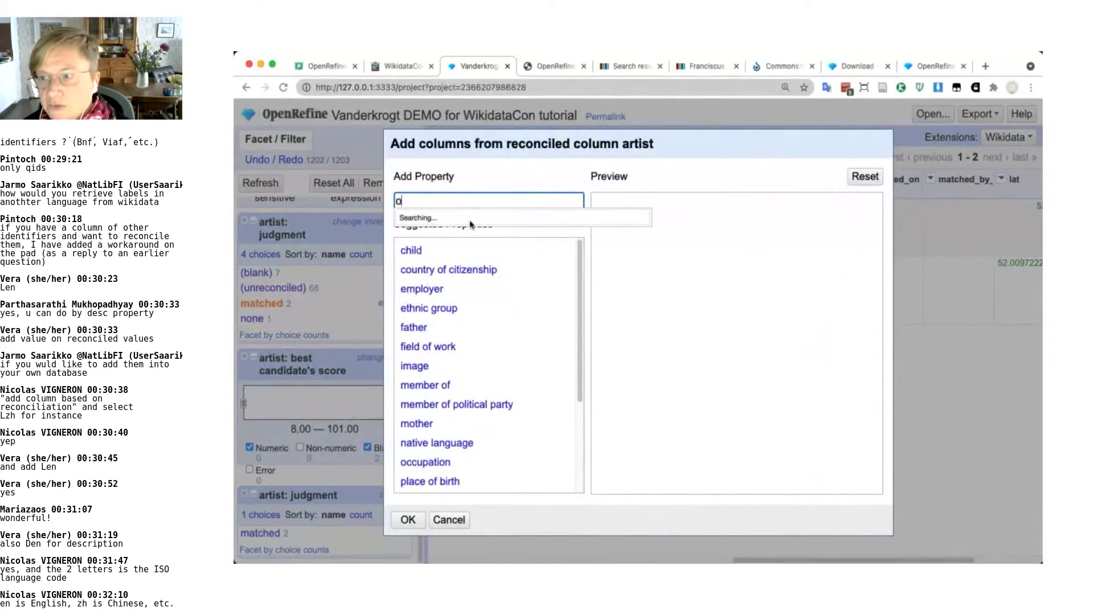
{"action": "type", "text": "ccupation"}
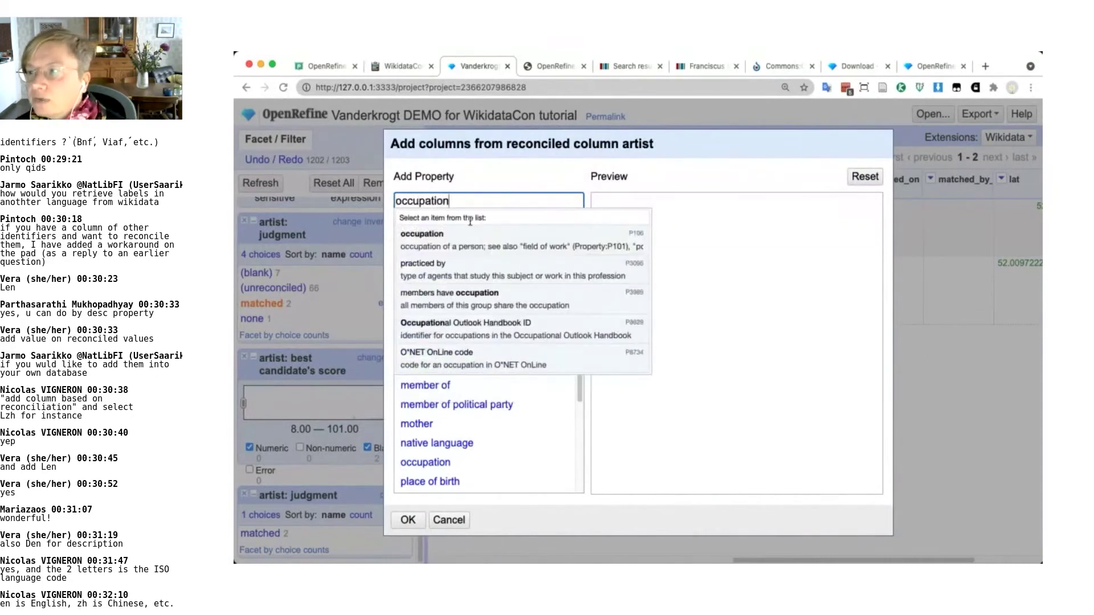
{"action": "left_click", "coordinate": [470, 234]}
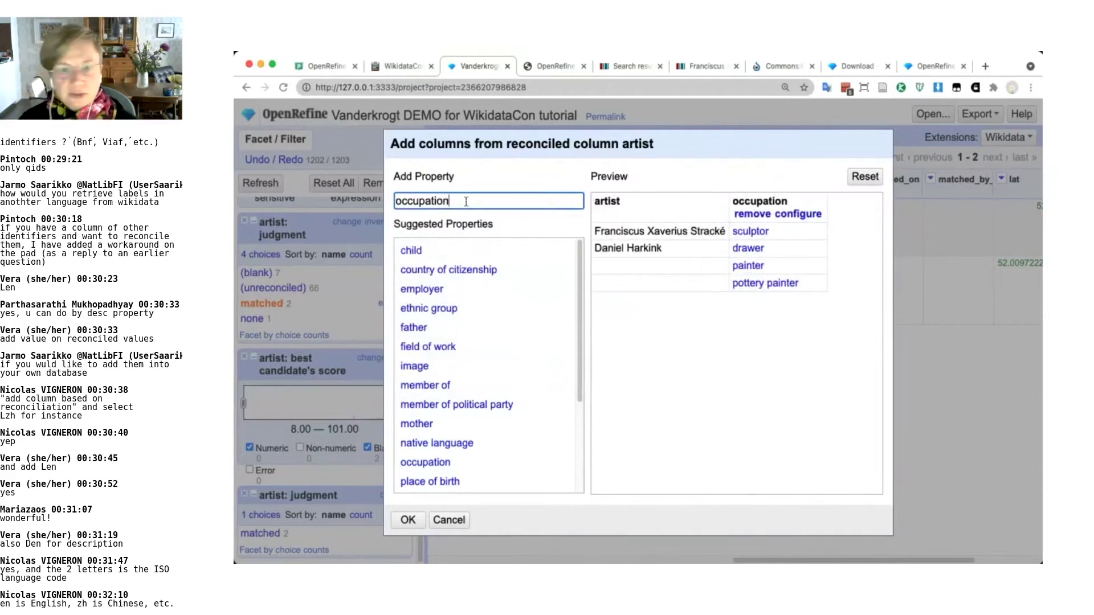
Include Japanese labels for the artists by choosing the property path SPARQL: Lja
{"action": "left_click_drag", "start_coordinate": [466, 201], "coordinate": [395, 200]}
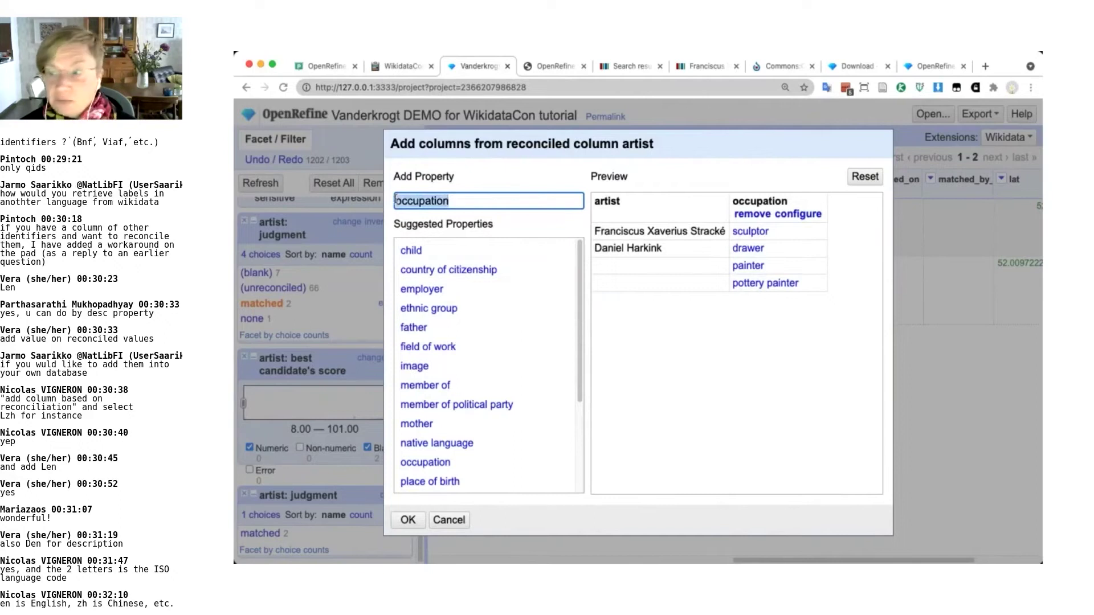
{"action": "type", "text": "L"}
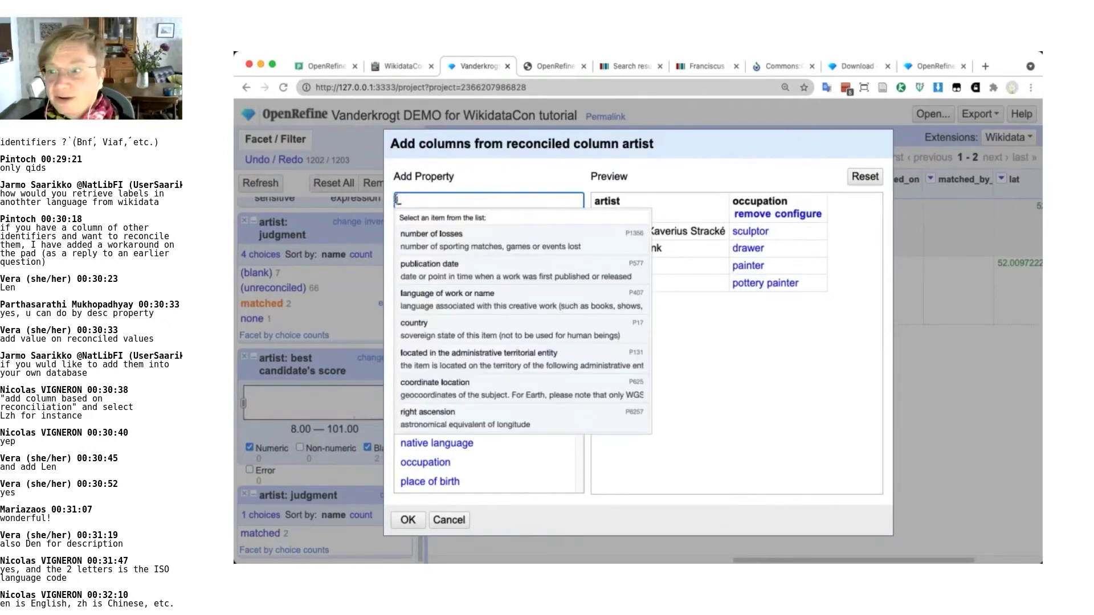
{"action": "type", "text": "ja"}
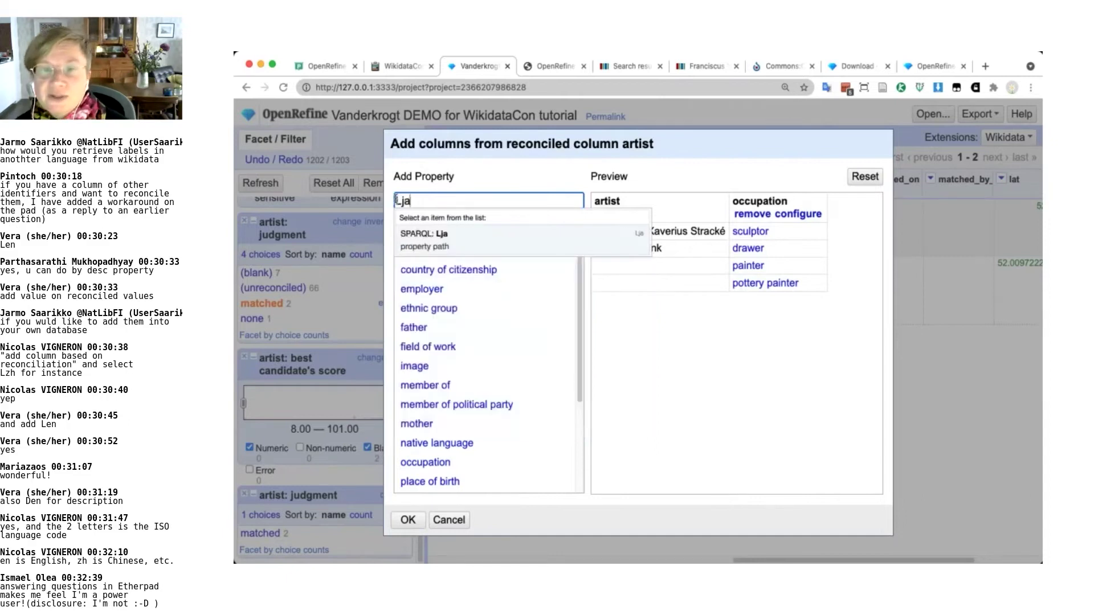
{"action": "left_click", "coordinate": [481, 251]}
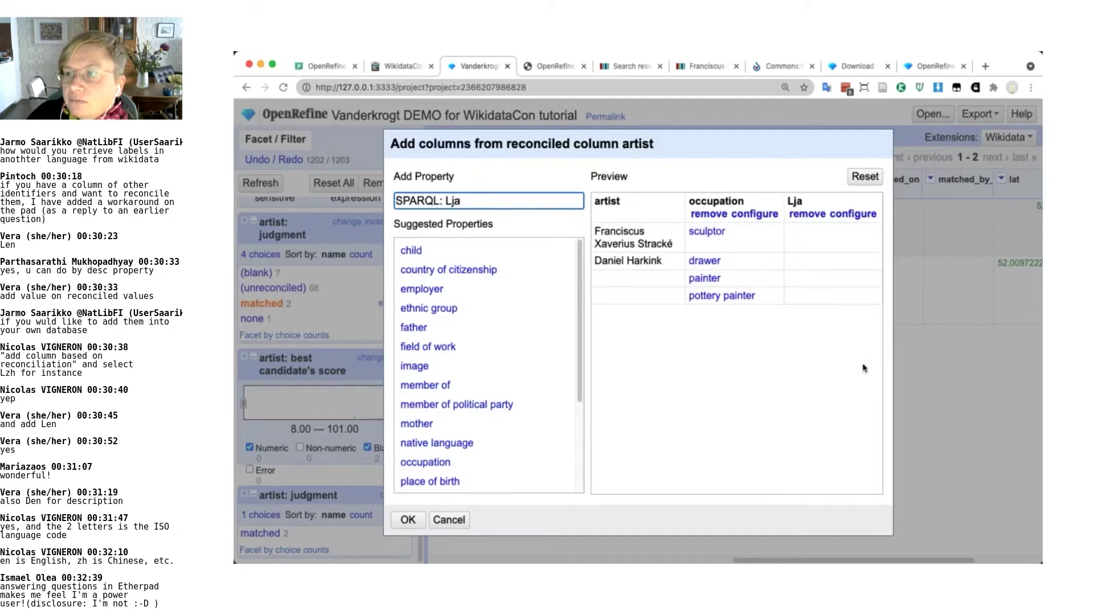
Include English artist labels with the property path SPARQL: Len, and add the chosen columns to the project
{"action": "left_click_drag", "start_coordinate": [471, 201], "coordinate": [452, 201]}
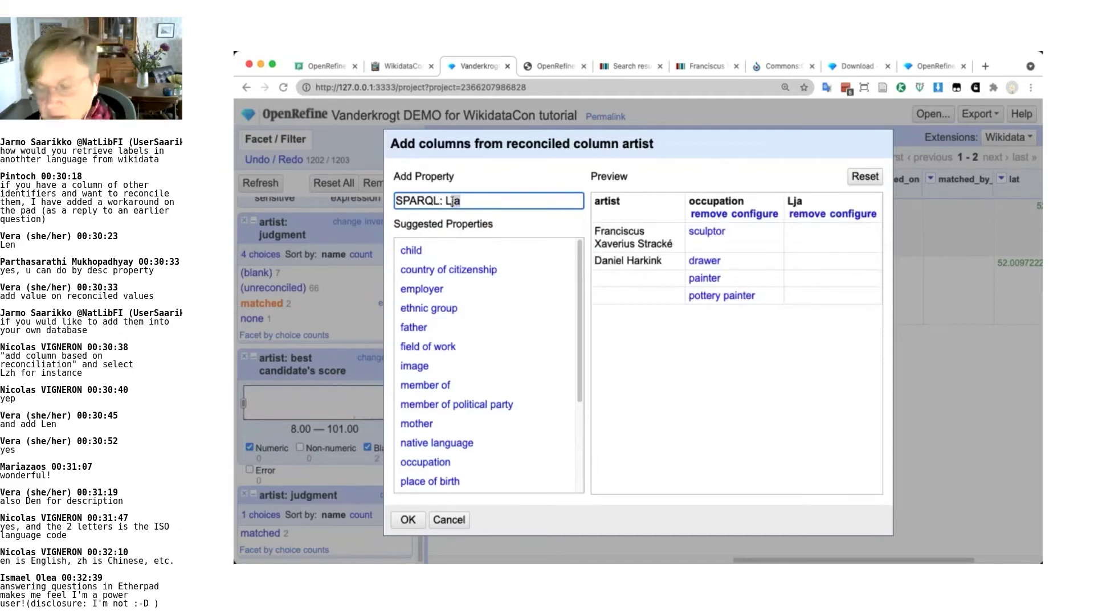
{"action": "type", "text": "en"}
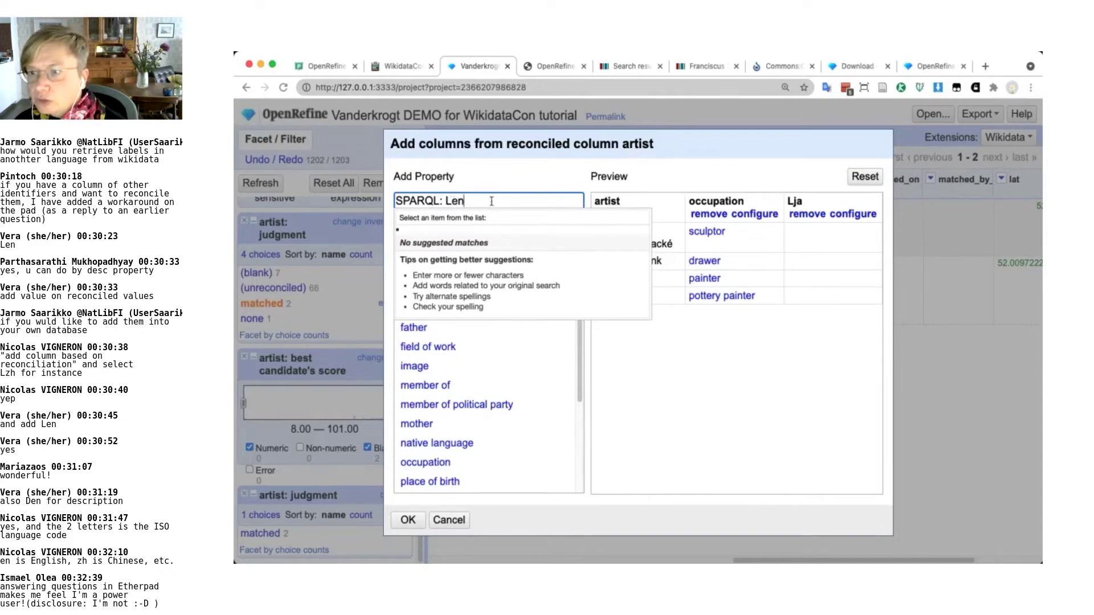
{"action": "left_click_drag", "start_coordinate": [490, 201], "coordinate": [396, 196]}
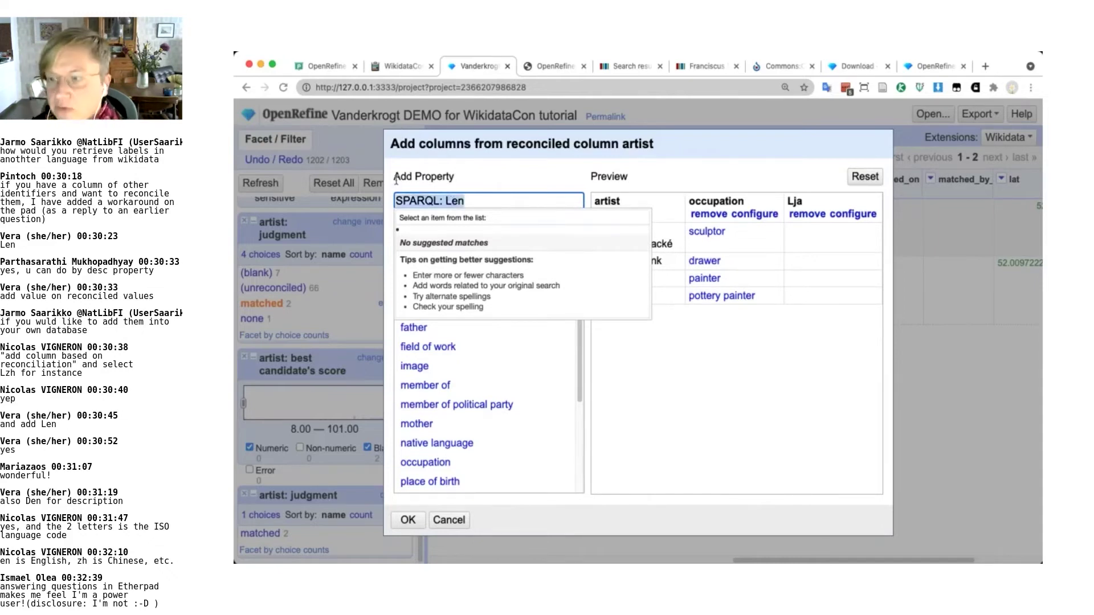
{"action": "key", "text": "BackSpace"}
{"action": "type", "text": "Len"}
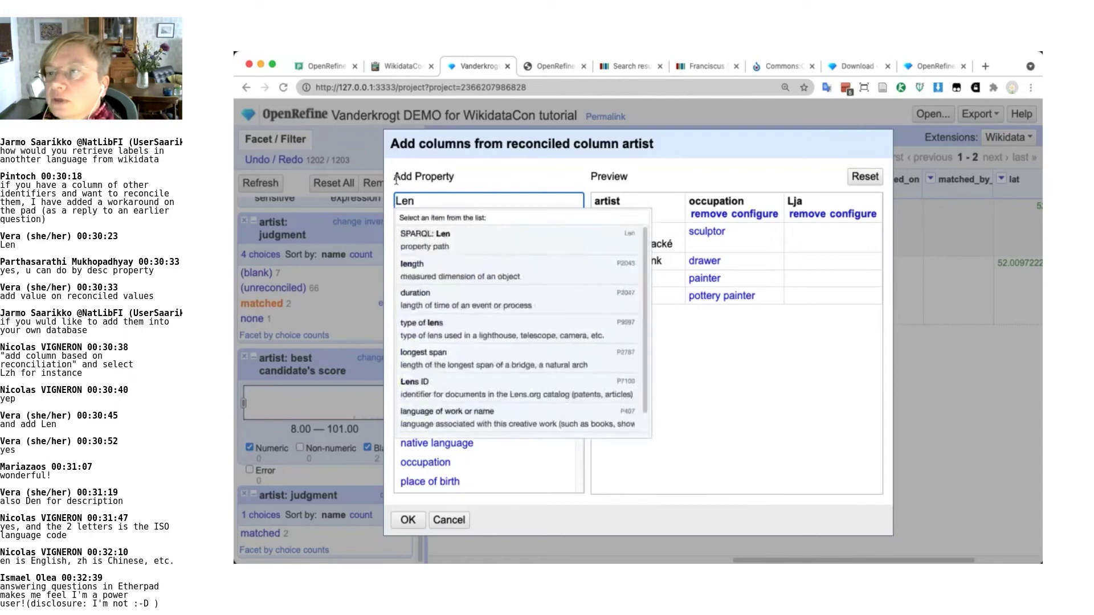
{"action": "left_click", "coordinate": [456, 235]}
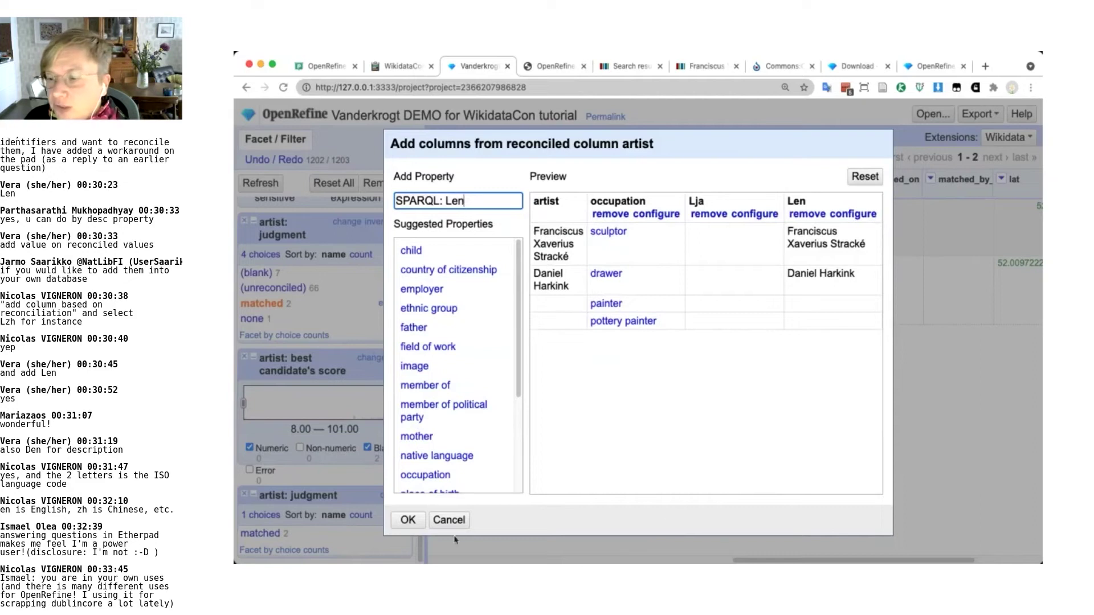
{"action": "left_click", "coordinate": [411, 527]}
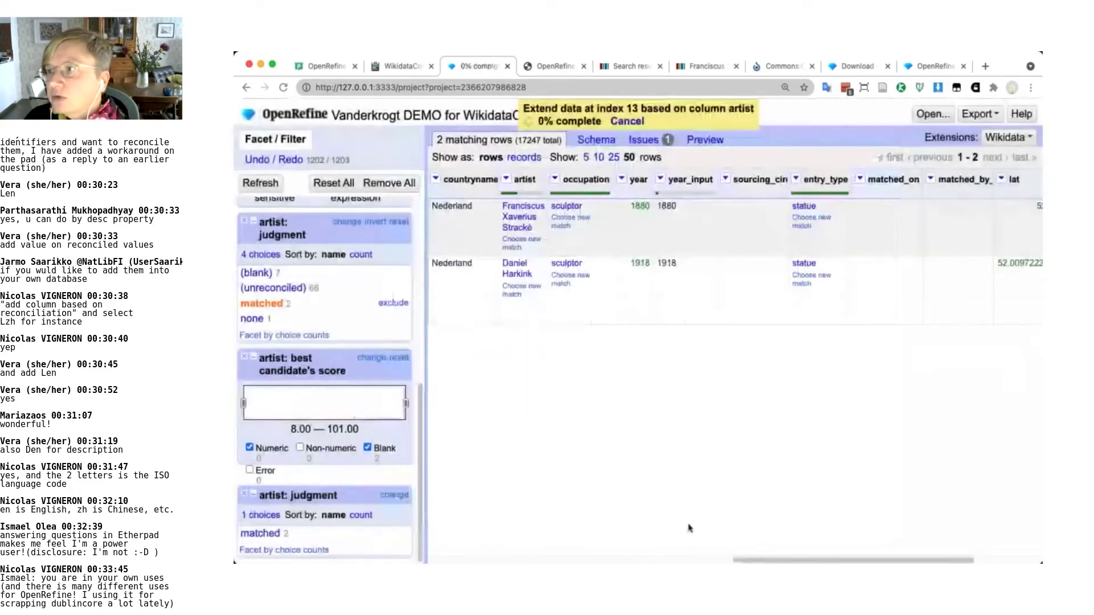
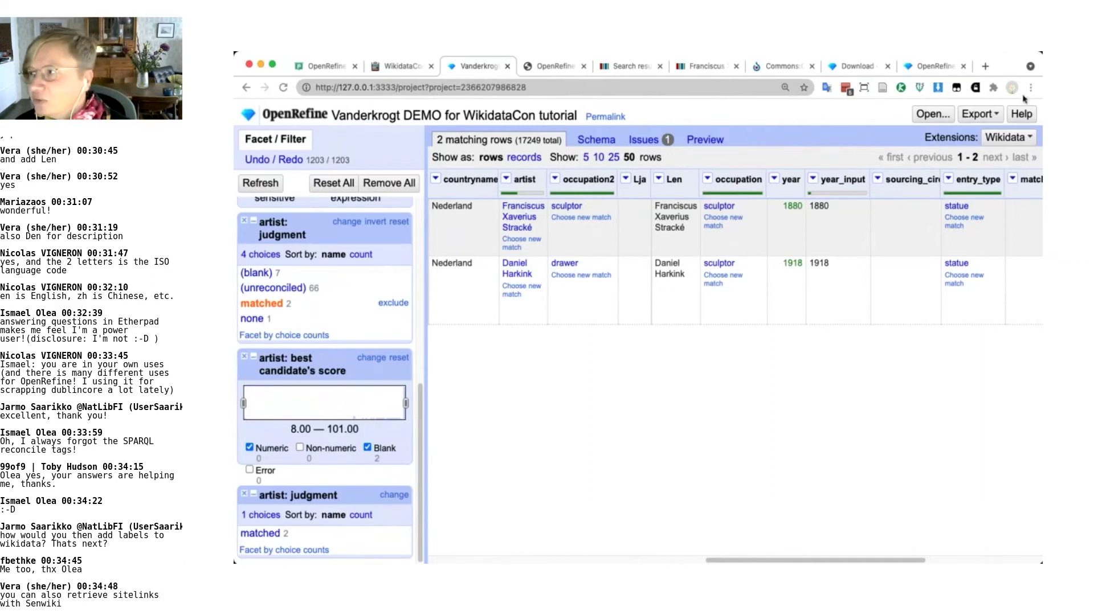
Open the Wikidata schema for editing and replace its existing item based on column q with a new empty item
{"action": "left_click", "coordinate": [1023, 138]}
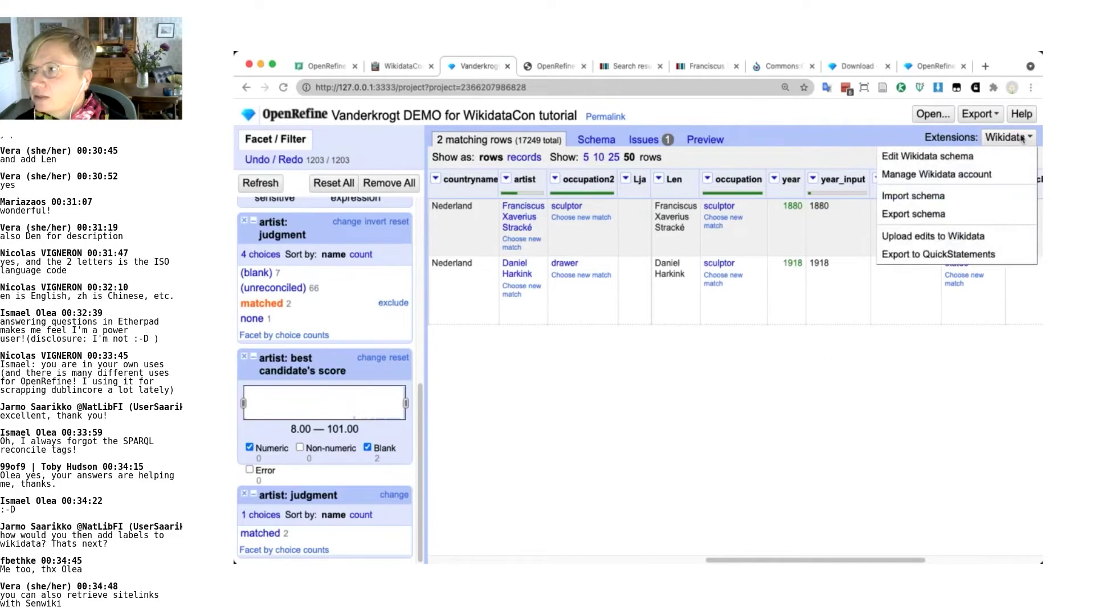
{"action": "left_click", "coordinate": [1023, 138]}
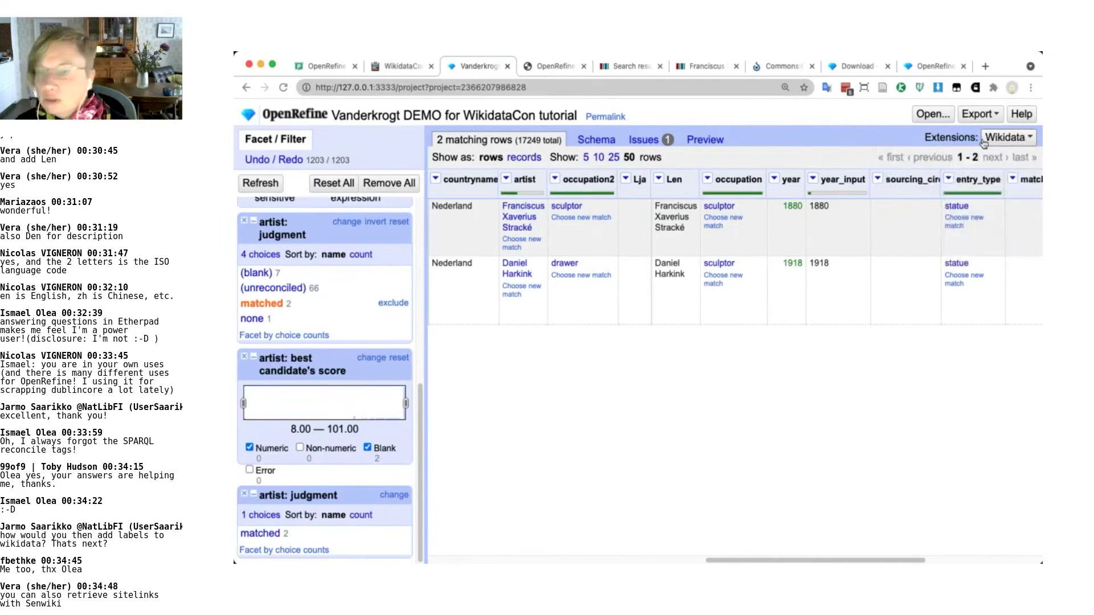
{"action": "left_click", "coordinate": [1022, 138]}
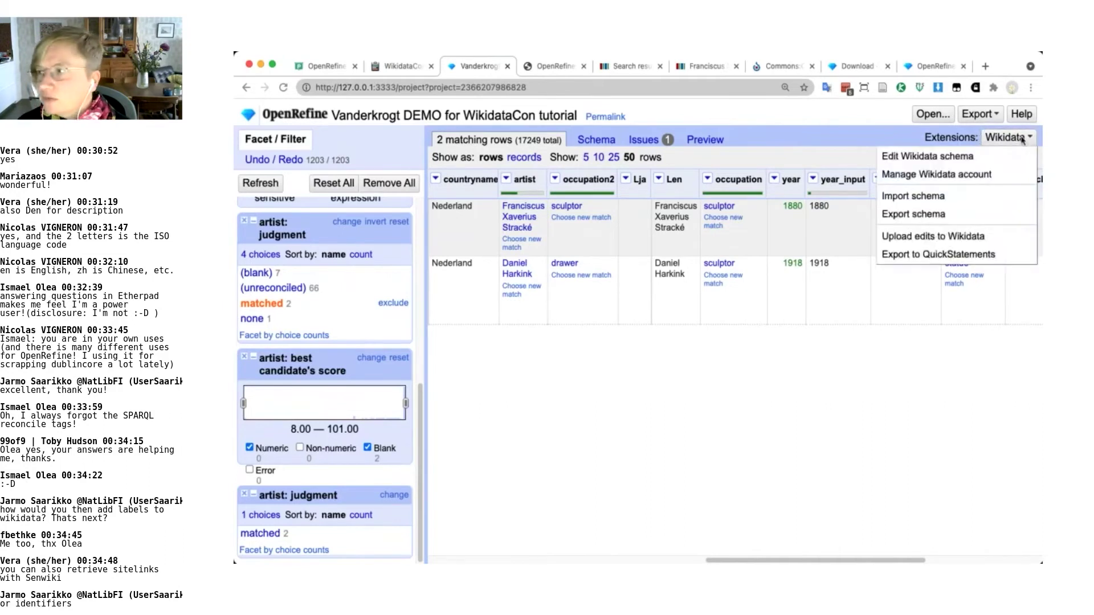
{"action": "left_click", "coordinate": [948, 157]}
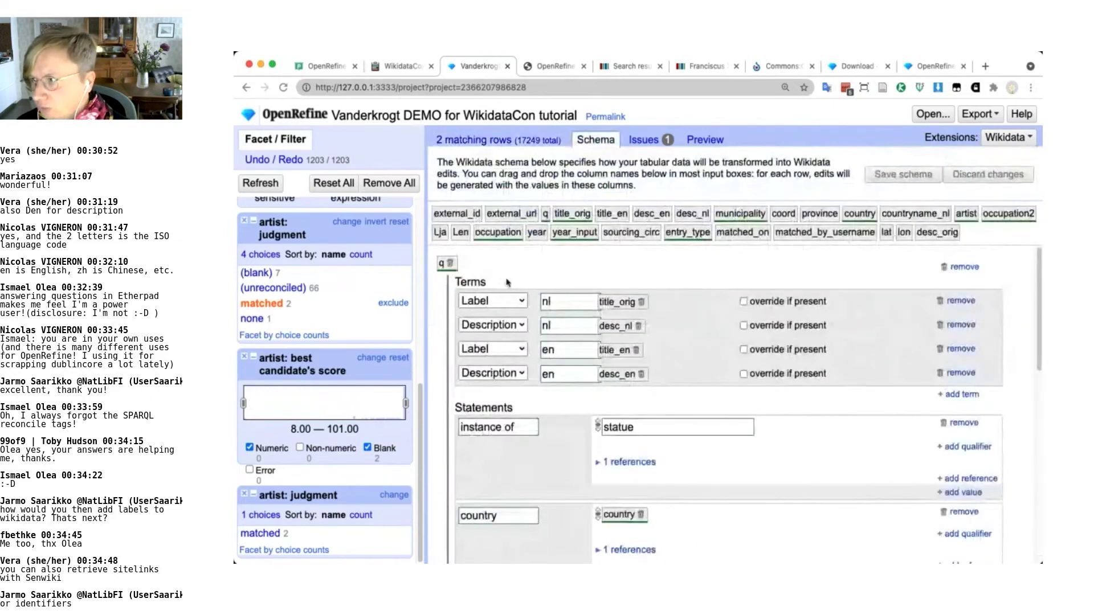
{"action": "left_click", "coordinate": [962, 266]}
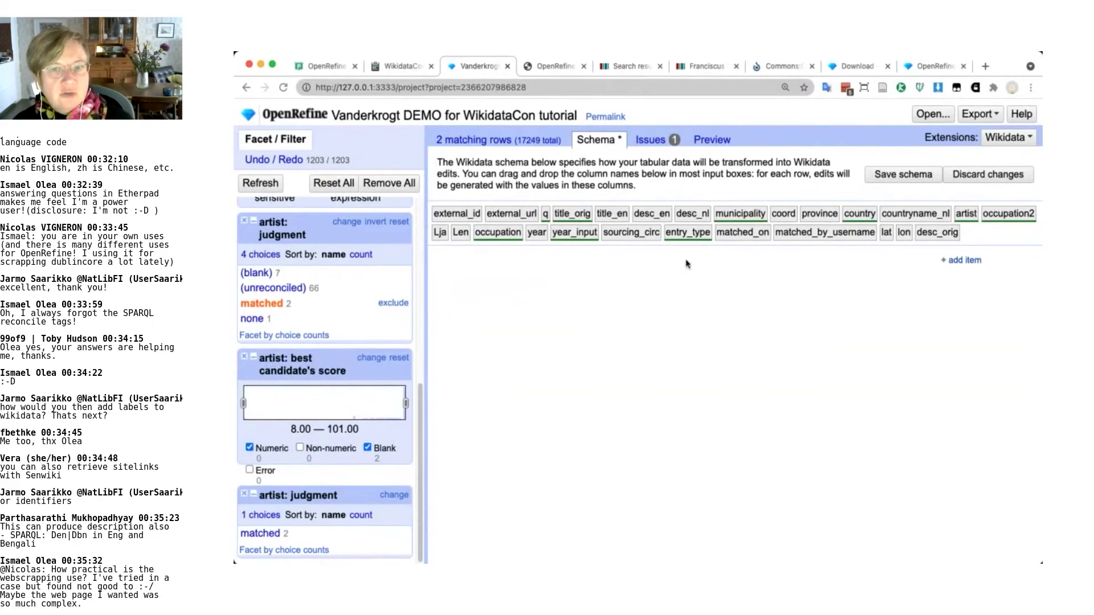
{"action": "left_click", "coordinate": [962, 260]}
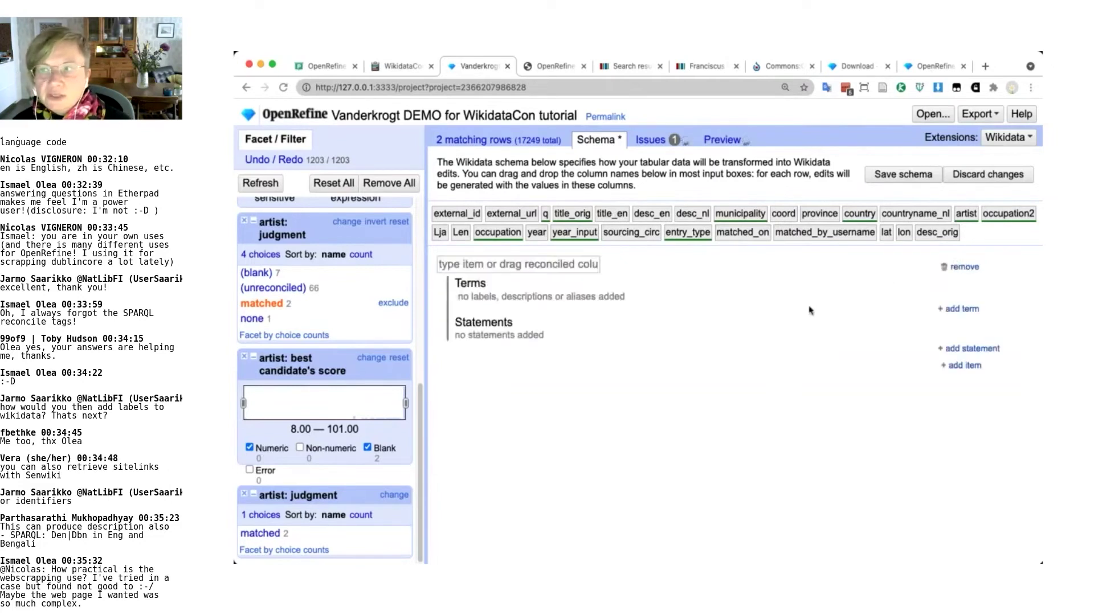
Review the matched rows' columns across to artist, and return to the Wikidata schema
{"action": "left_click", "coordinate": [483, 147]}
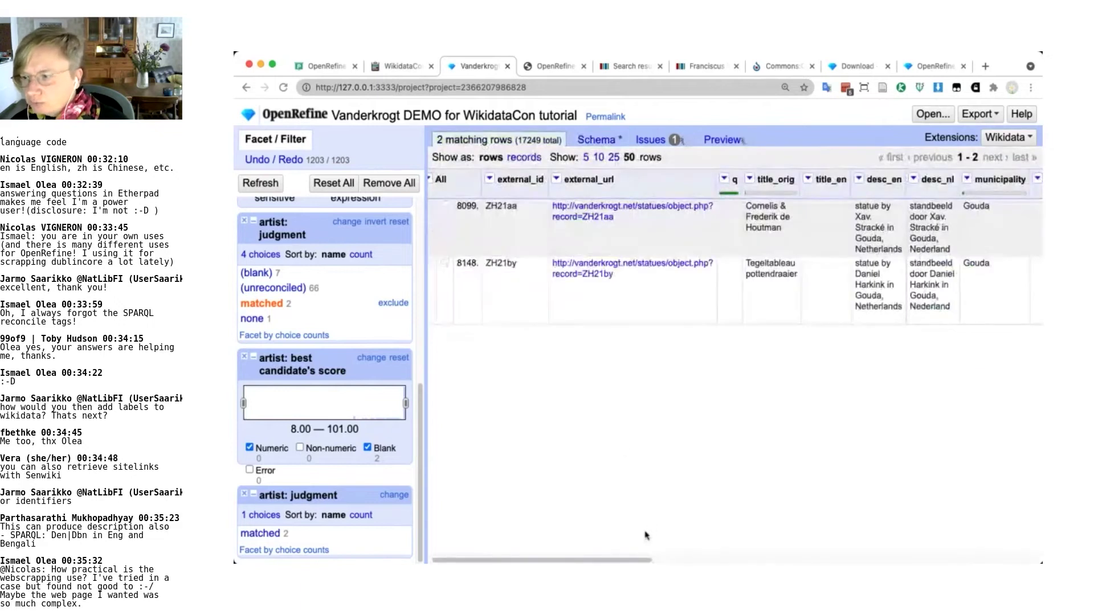
{"action": "left_click_drag", "start_coordinate": [640, 560], "coordinate": [742, 557]}
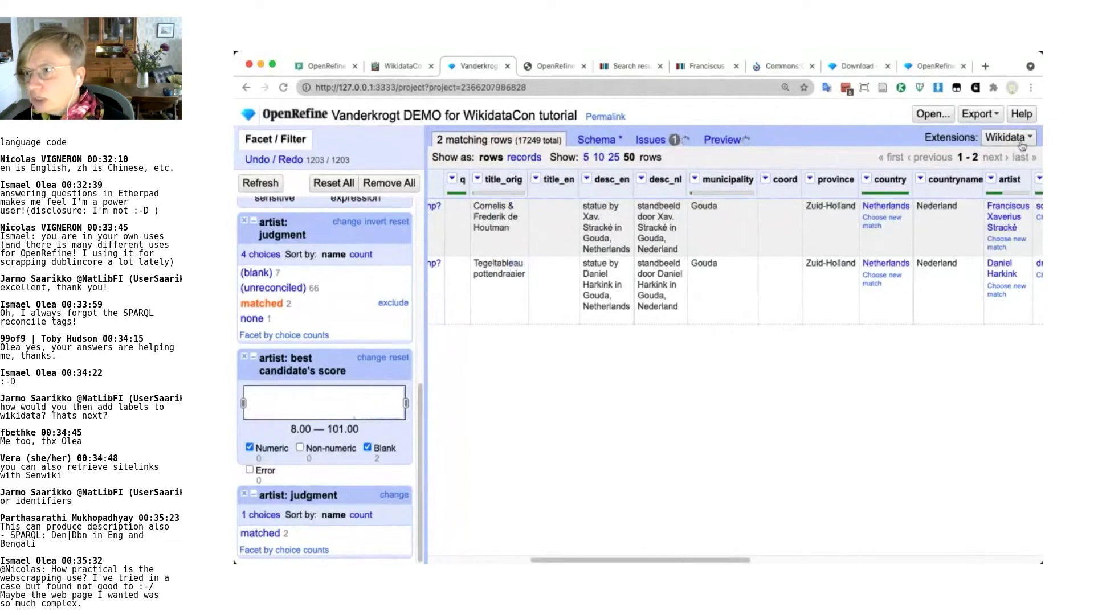
{"action": "left_click", "coordinate": [604, 142]}
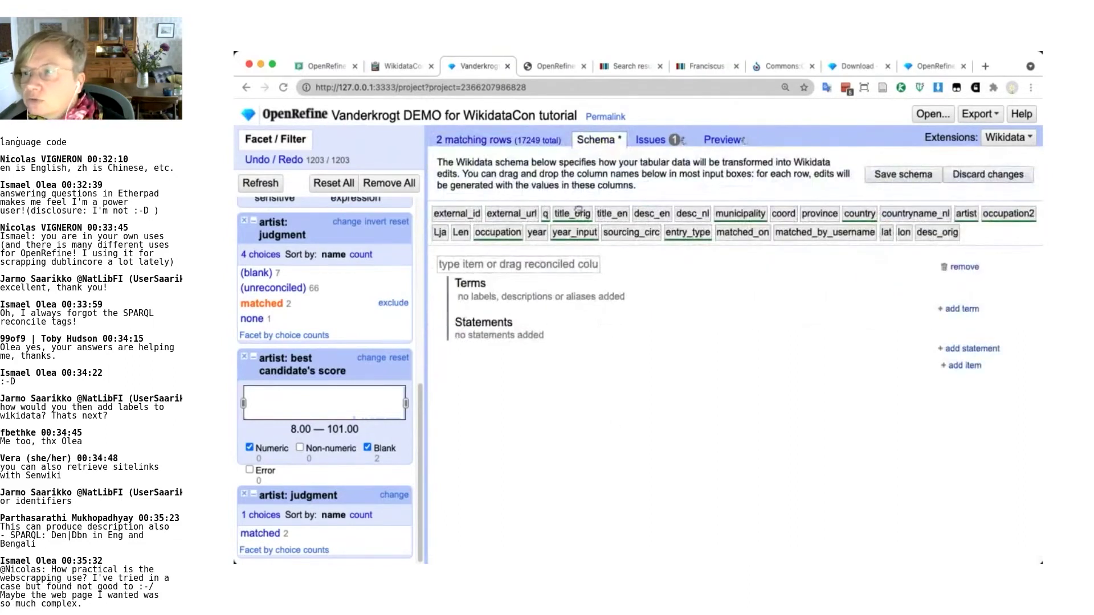
Base the new schema item on the title_orig column, and check the matched rows' title columns before returning to the schema
{"action": "left_click_drag", "start_coordinate": [580, 213], "coordinate": [503, 263]}
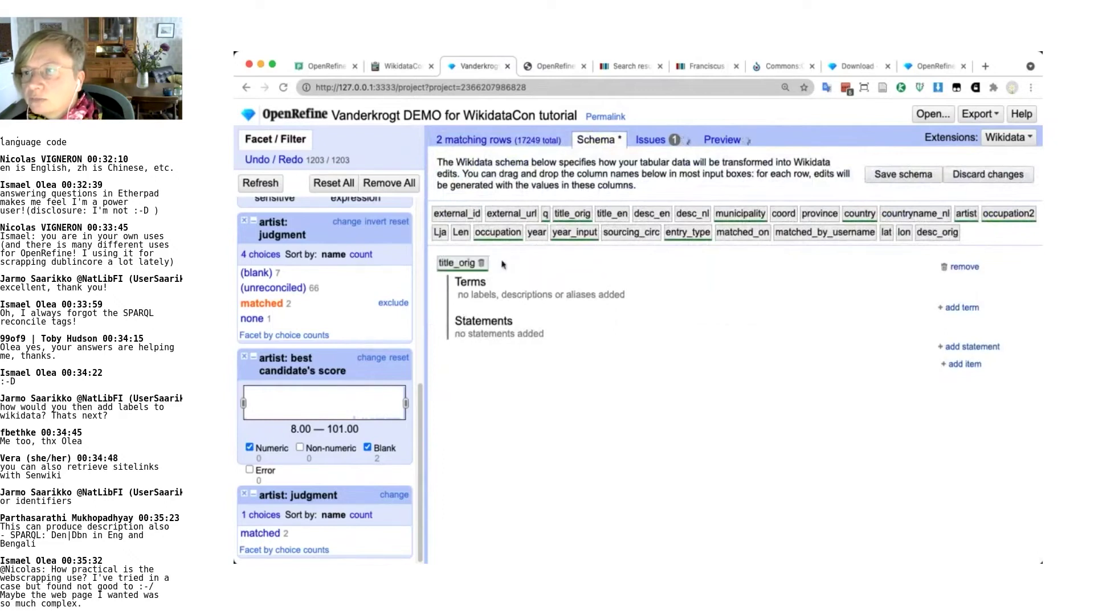
{"action": "left_click", "coordinate": [487, 141]}
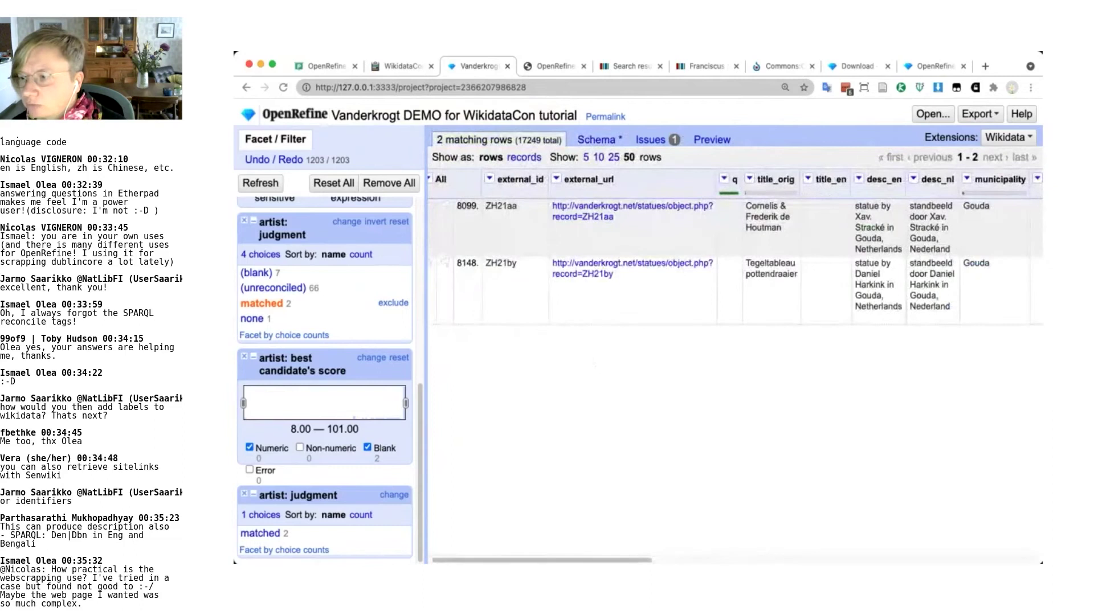
{"action": "left_click_drag", "start_coordinate": [647, 560], "coordinate": [614, 561]}
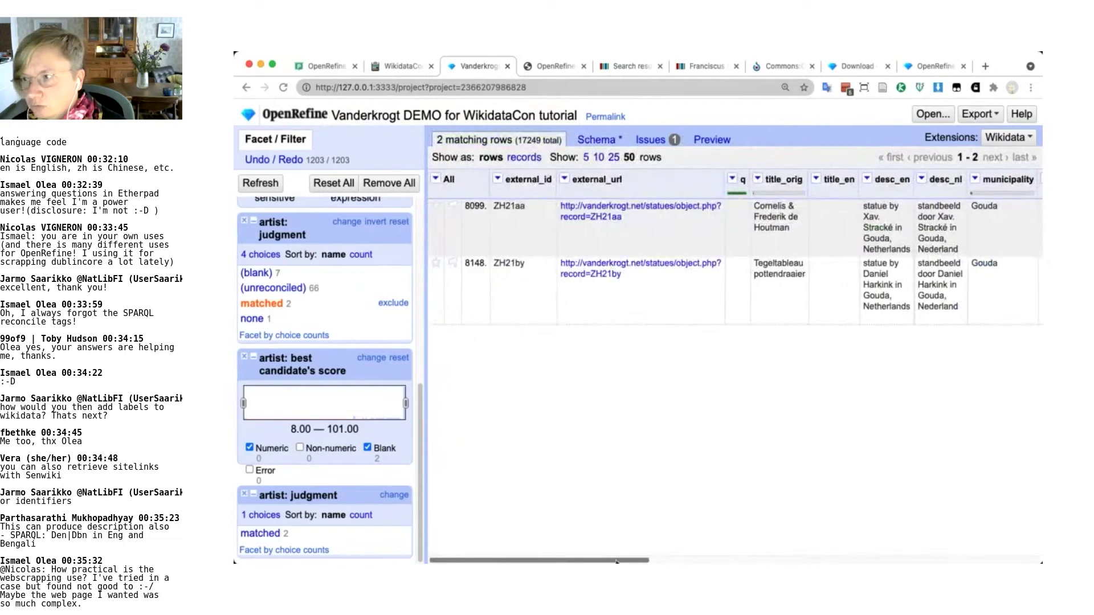
{"action": "scroll", "coordinate": [622, 277], "scroll_direction": "right", "scroll_amount": 5}
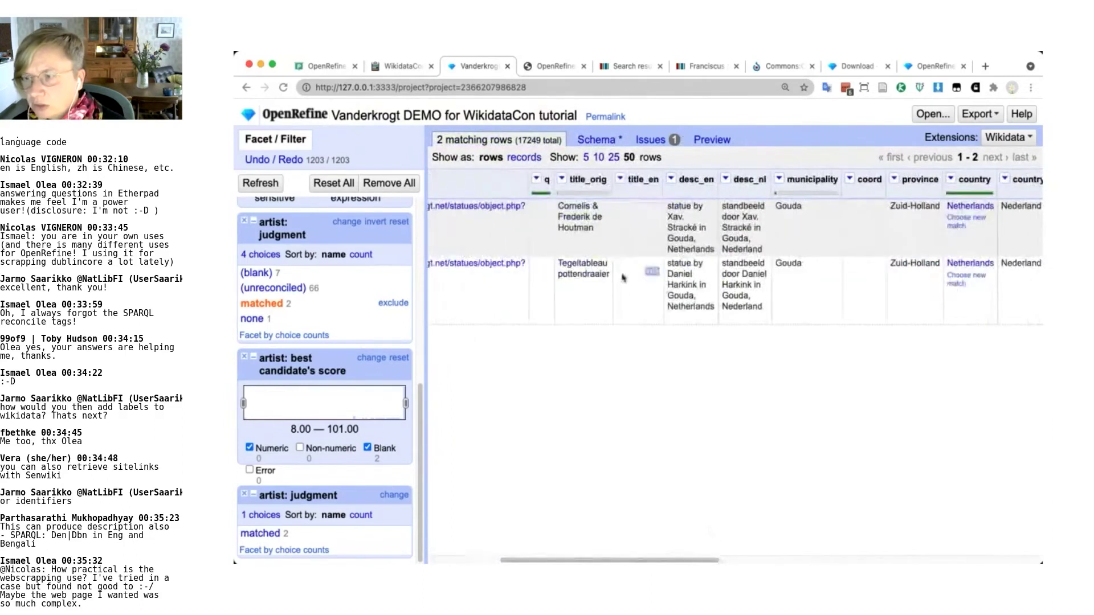
{"action": "left_click", "coordinate": [598, 142]}
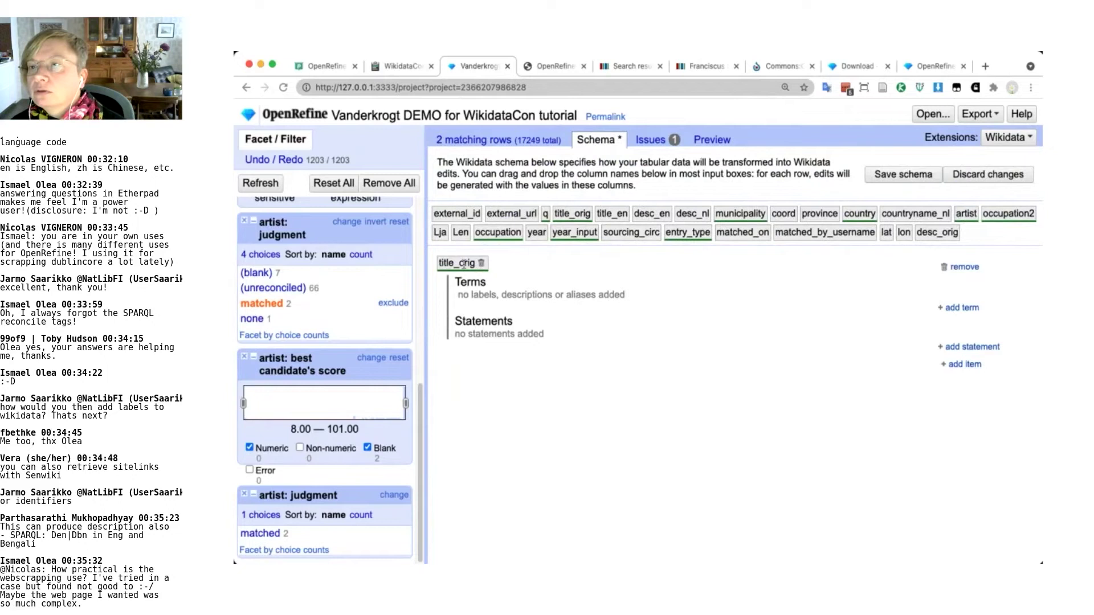
{"action": "left_click", "coordinate": [533, 143]}
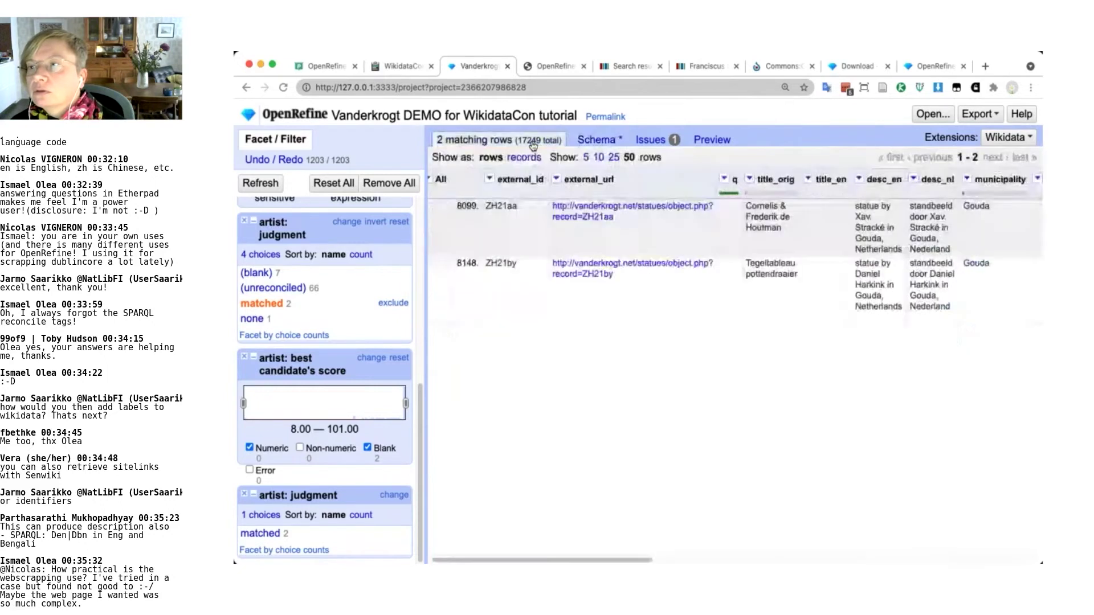
{"action": "left_click", "coordinate": [607, 141]}
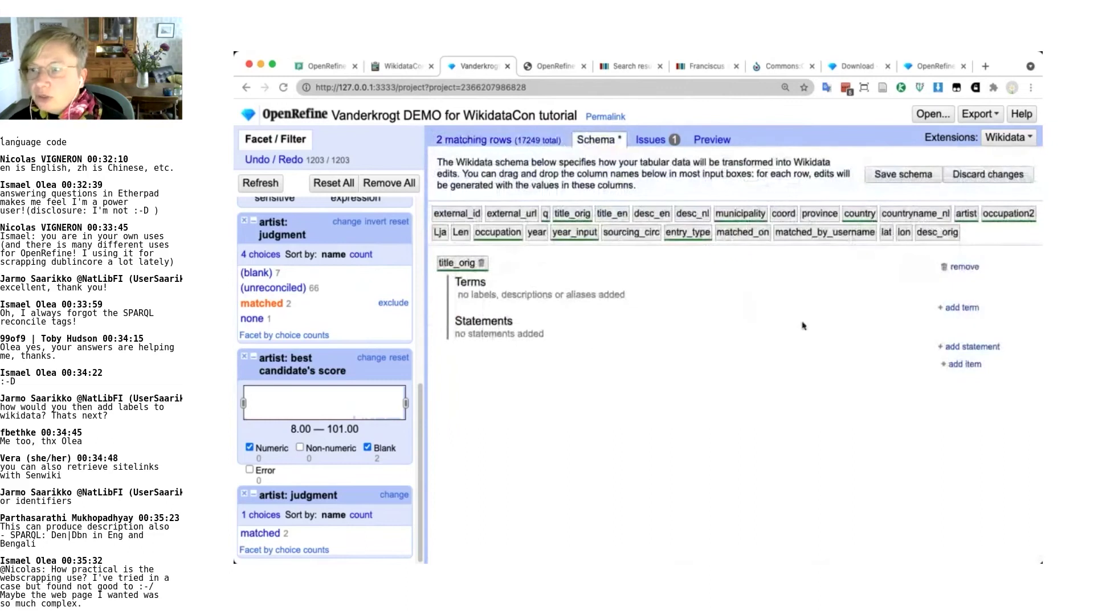
Add a label term in Nederlands (nl) to the item, using the title_orig column as its value
{"action": "left_click", "coordinate": [972, 308]}
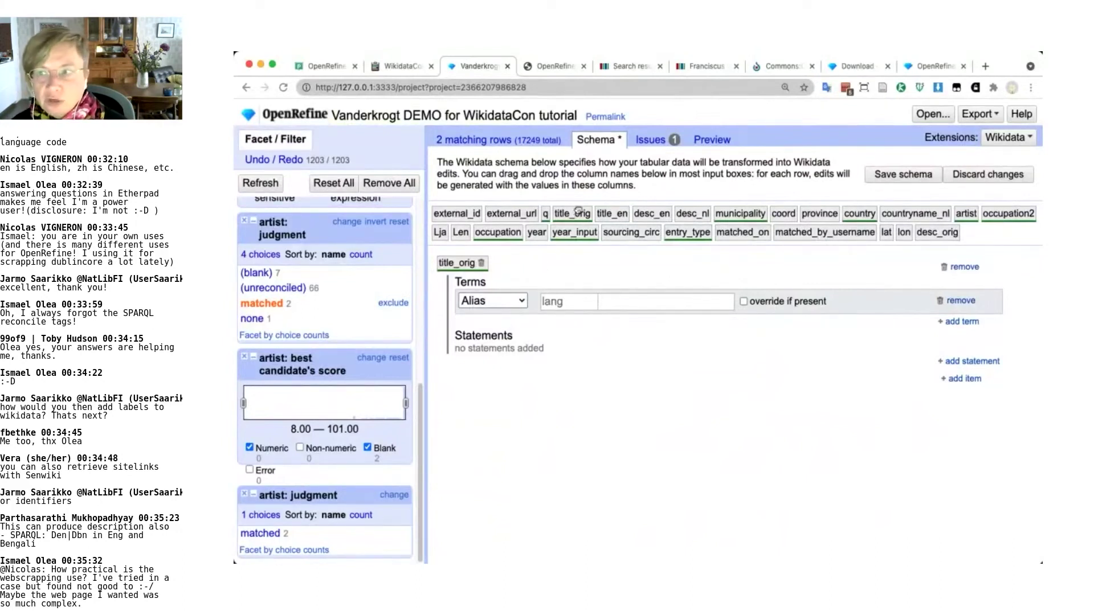
{"action": "left_click", "coordinate": [494, 144]}
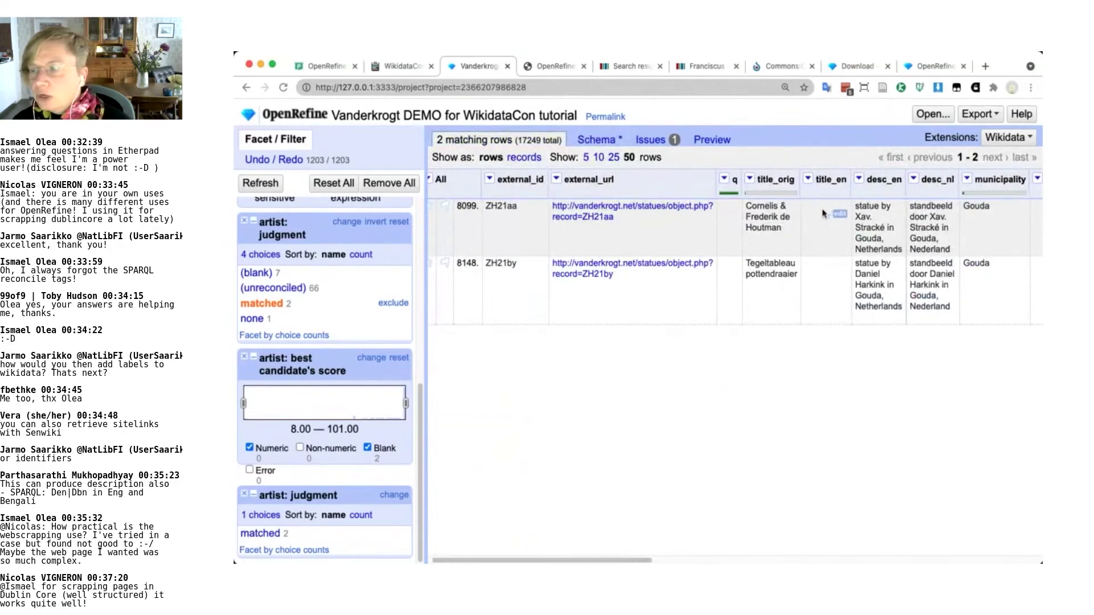
{"action": "left_click", "coordinate": [596, 139]}
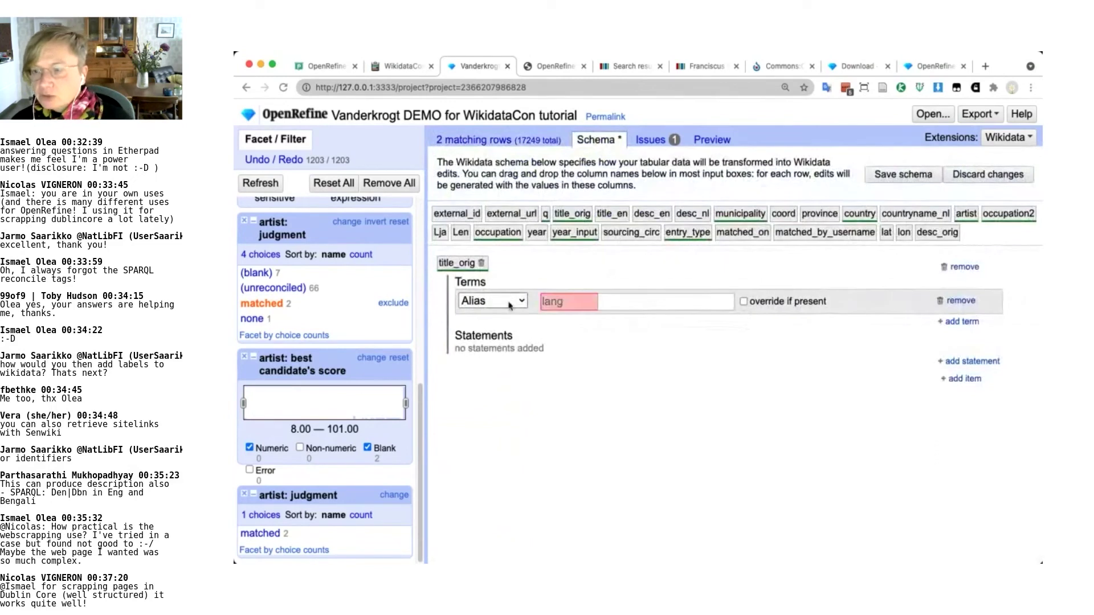
{"action": "left_click", "coordinate": [567, 301]}
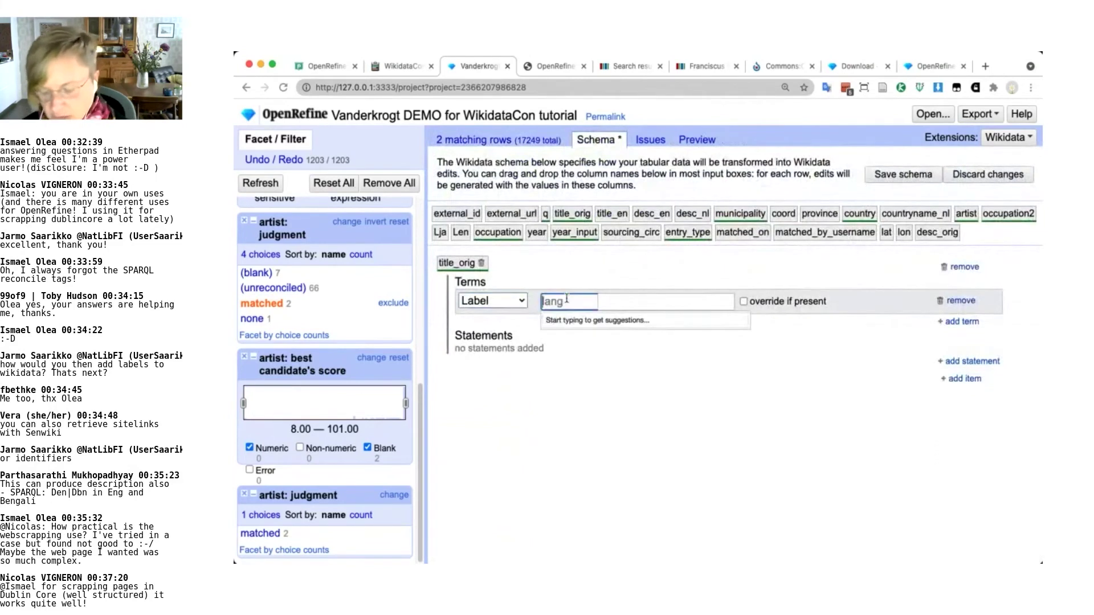
{"action": "type", "text": "nl"}
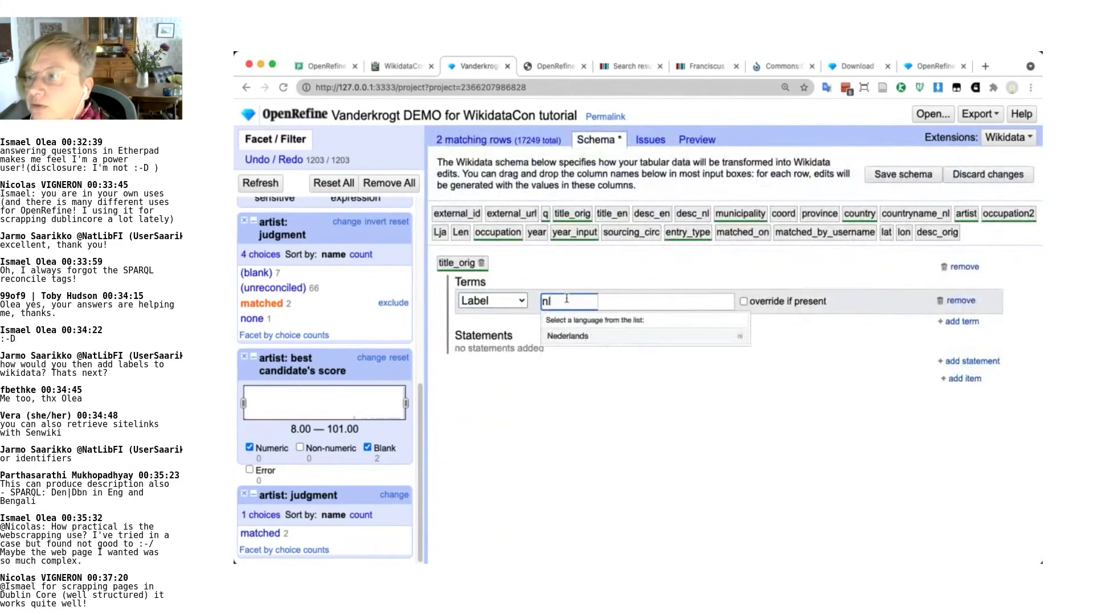
{"action": "left_click", "coordinate": [612, 336]}
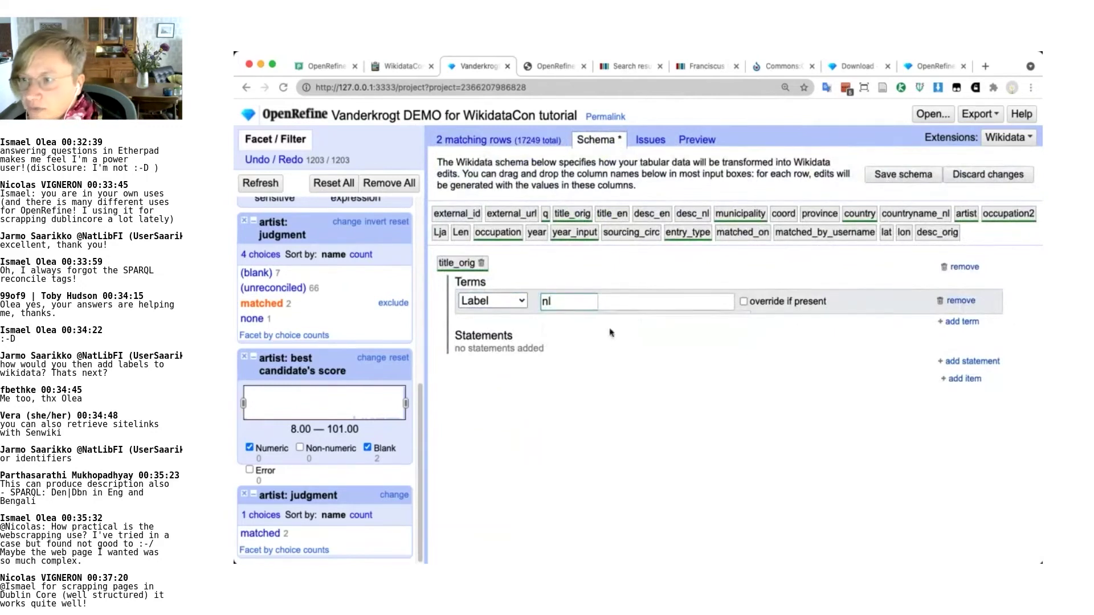
{"action": "left_click_drag", "start_coordinate": [570, 214], "coordinate": [638, 303]}
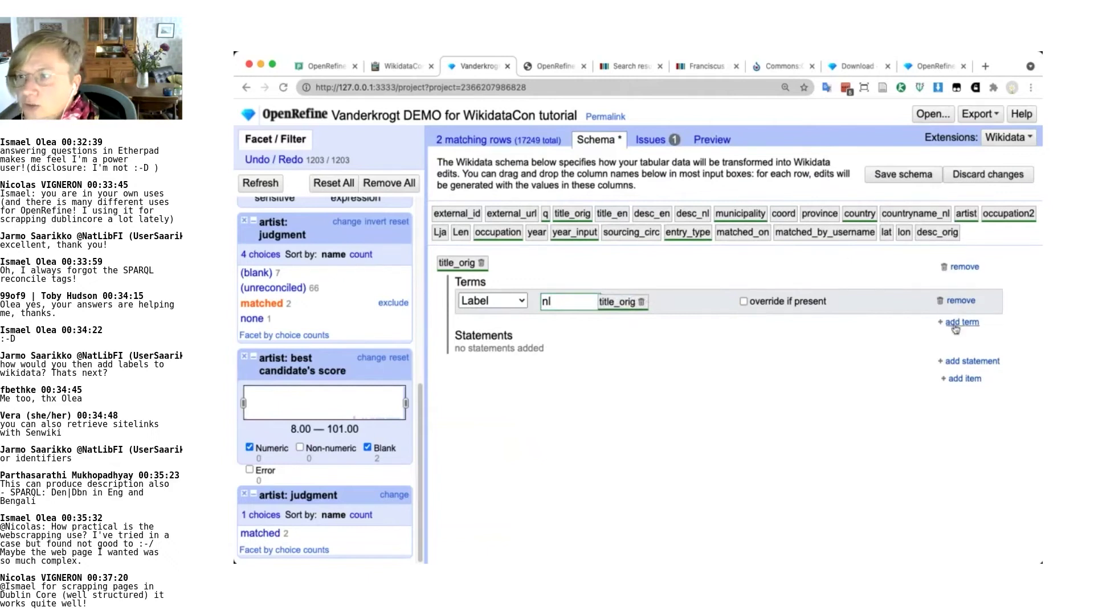
Add a description term with language code nl to the item, using the desc_nl column as its value
{"action": "left_click", "coordinate": [961, 323]}
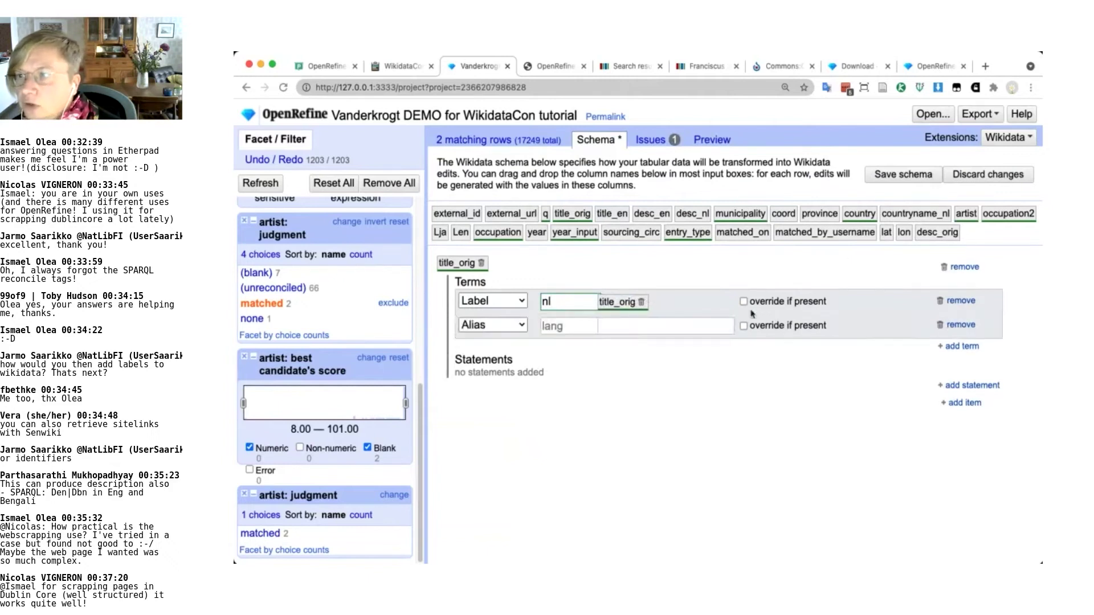
{"action": "left_click", "coordinate": [505, 143]}
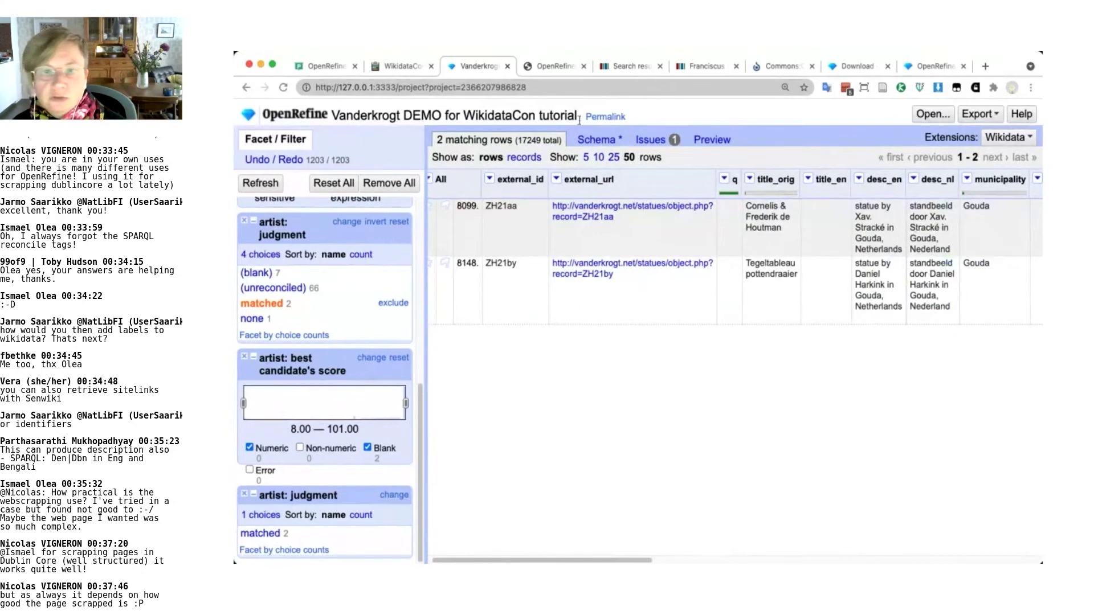
{"action": "left_click", "coordinate": [604, 145]}
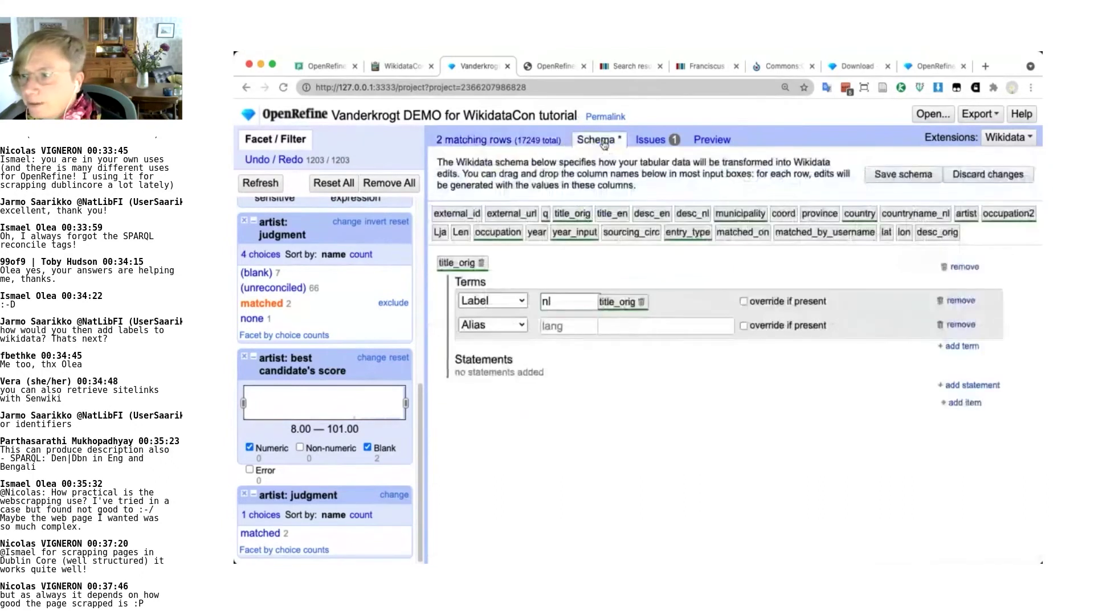
{"action": "left_click", "coordinate": [488, 326]}
{"action": "left_click", "coordinate": [495, 309]}
{"action": "left_click", "coordinate": [564, 325]}
{"action": "type", "text": "nl"}
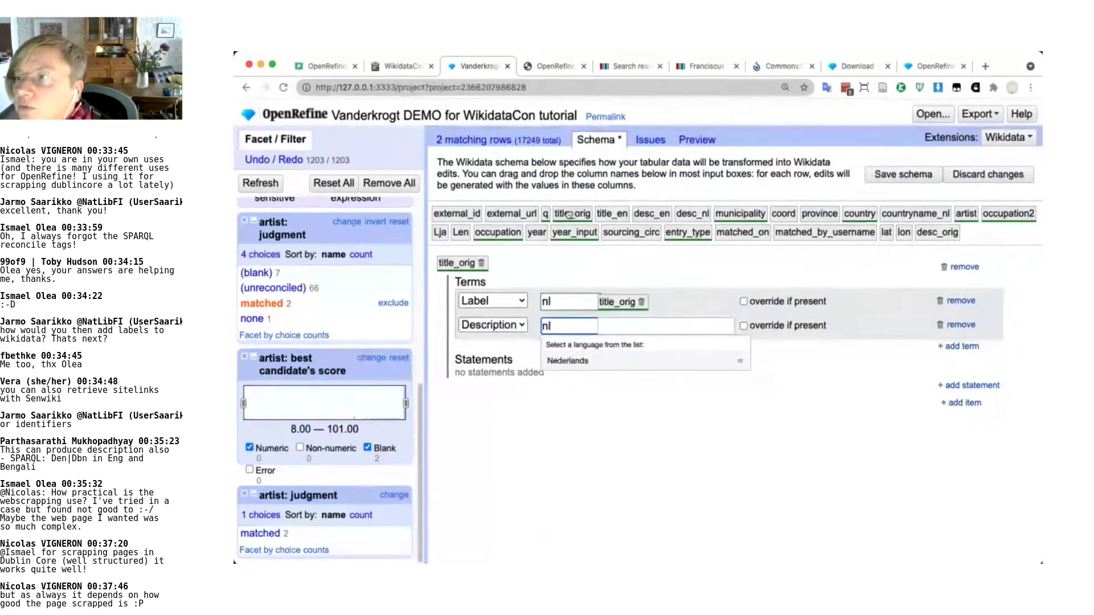
{"action": "left_click_drag", "start_coordinate": [694, 214], "coordinate": [635, 329]}
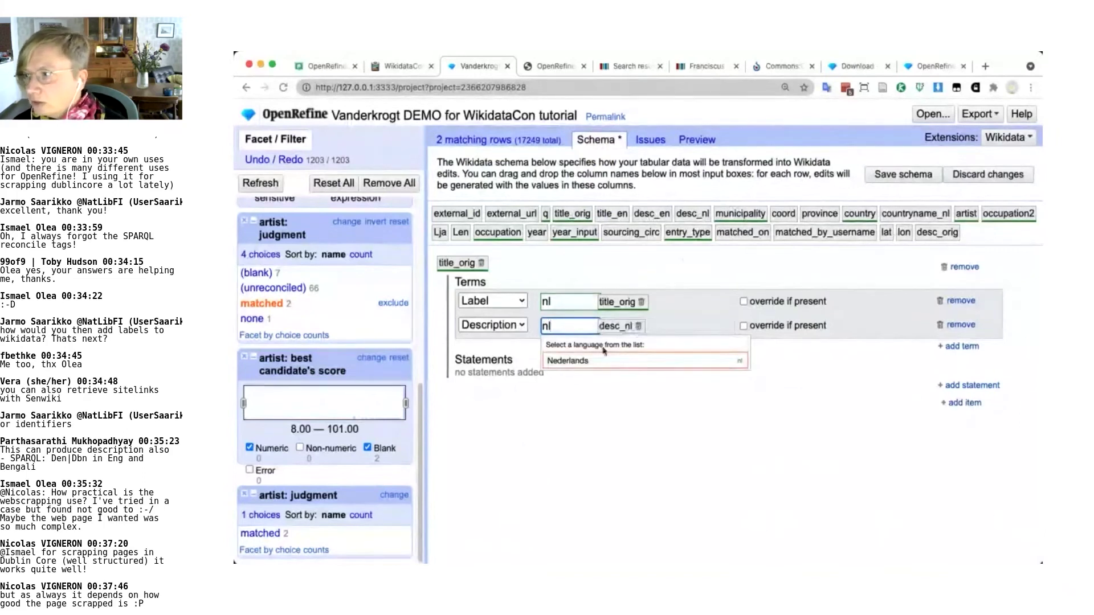
Add an English (en) description from the desc_en column, and select Nederlands as the language of the desc_nl description
{"action": "left_click", "coordinate": [960, 345]}
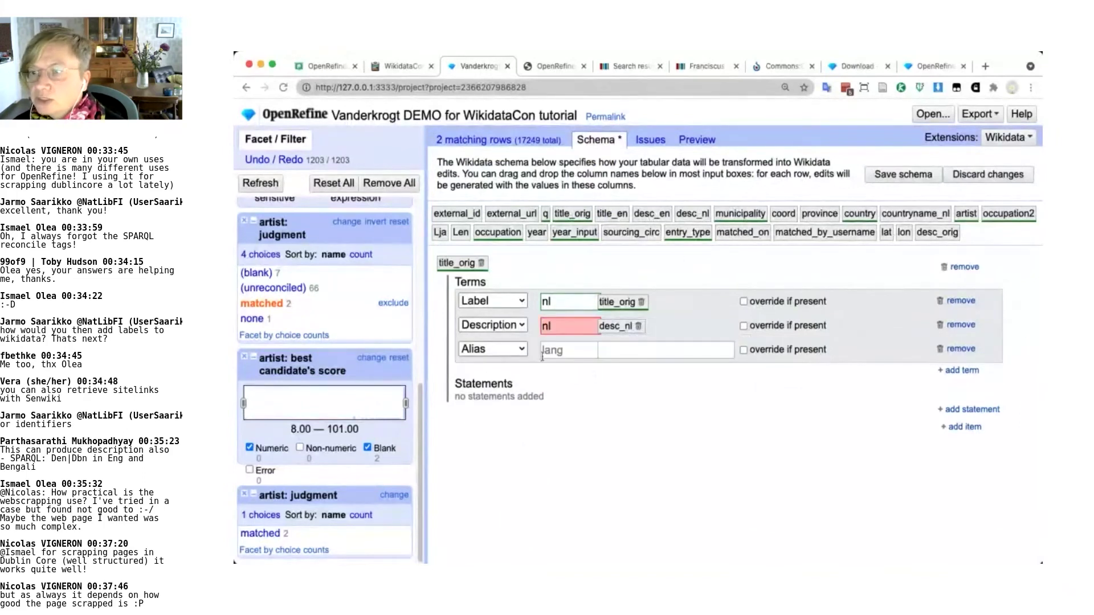
{"action": "left_click", "coordinate": [493, 349]}
{"action": "left_click", "coordinate": [492, 337]}
{"action": "left_click", "coordinate": [552, 350]}
{"action": "left_click", "coordinate": [549, 323]}
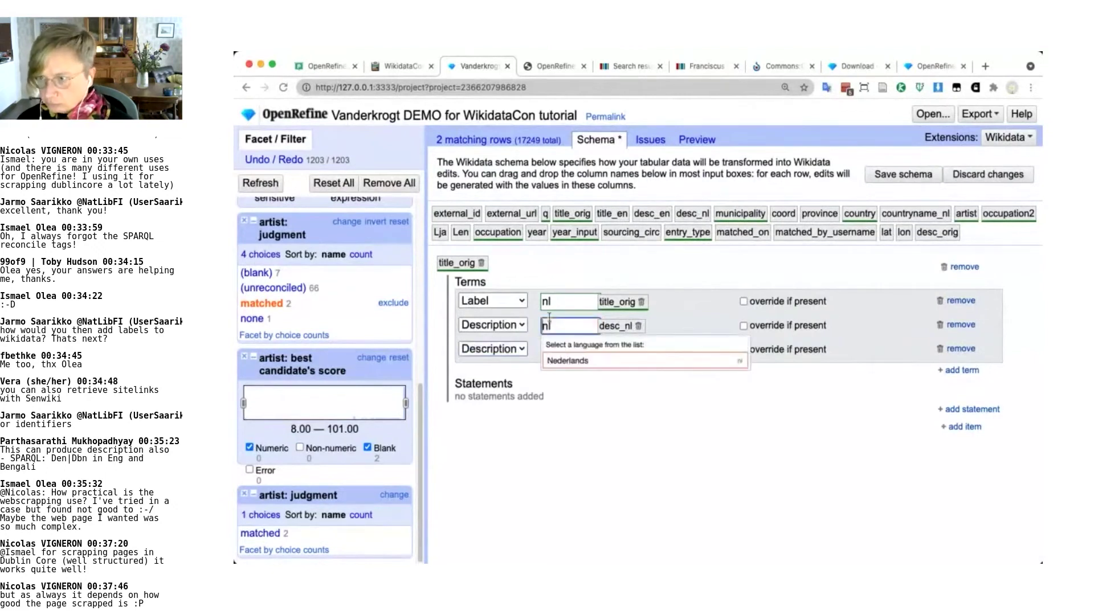
{"action": "left_click", "coordinate": [580, 360]}
{"action": "left_click", "coordinate": [562, 350]}
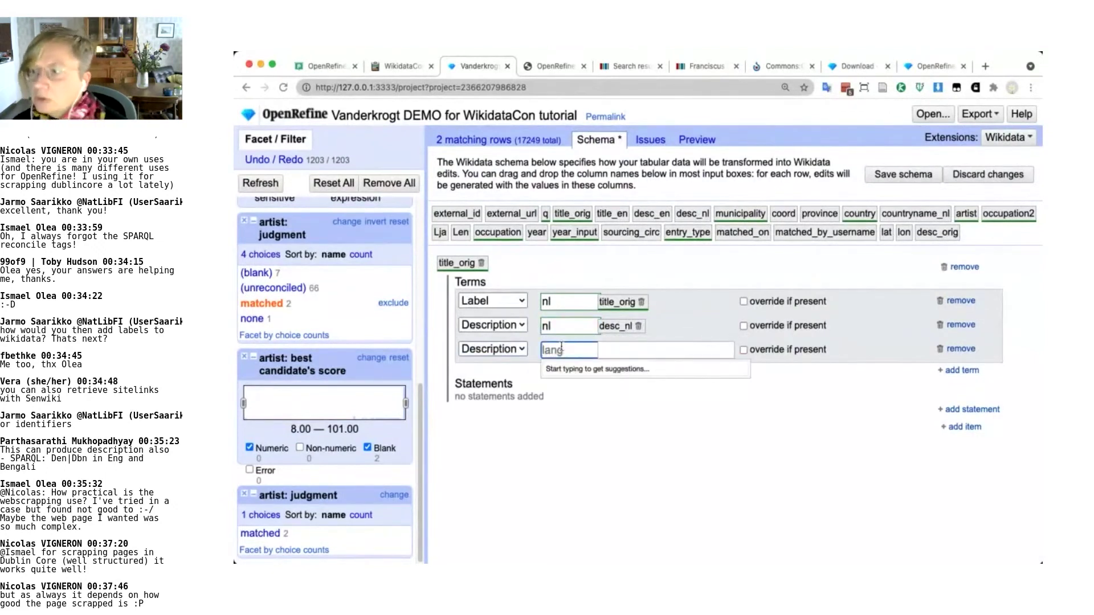
{"action": "type", "text": "en"}
{"action": "left_click", "coordinate": [561, 389]}
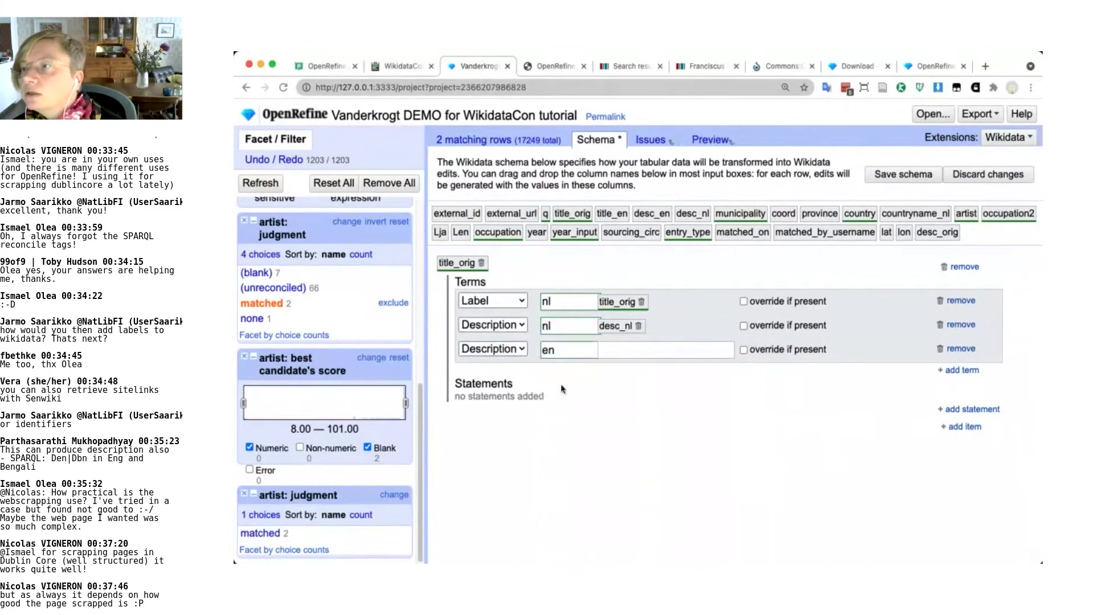
{"action": "left_click_drag", "start_coordinate": [655, 213], "coordinate": [665, 346]}
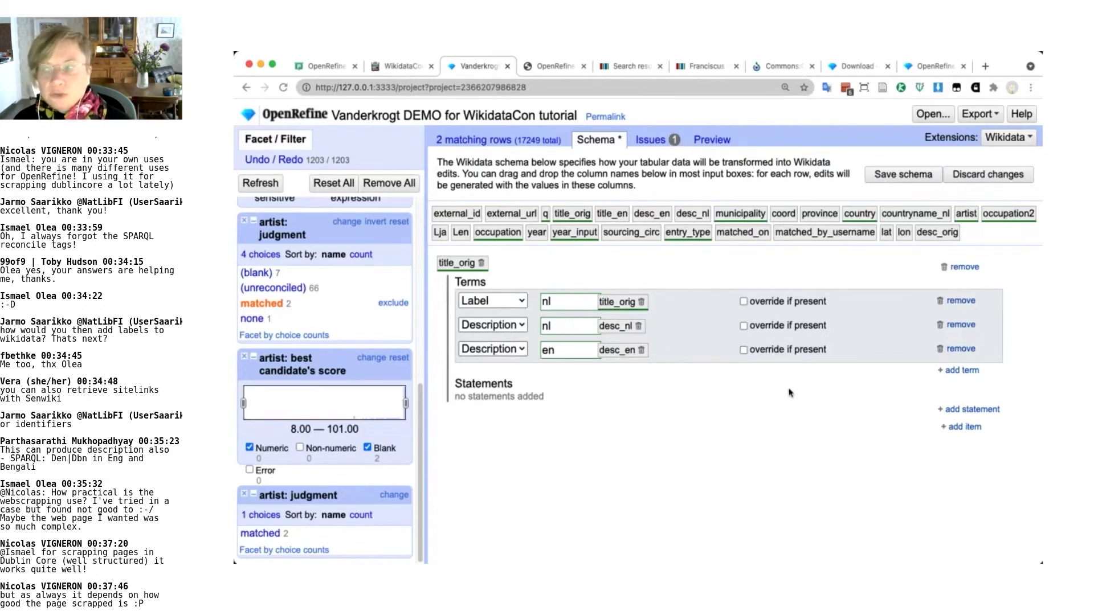
Add an "instance of" statement to the item with the value "work of art" (aesthetic item or artistic creation)
{"action": "left_click", "coordinate": [973, 411]}
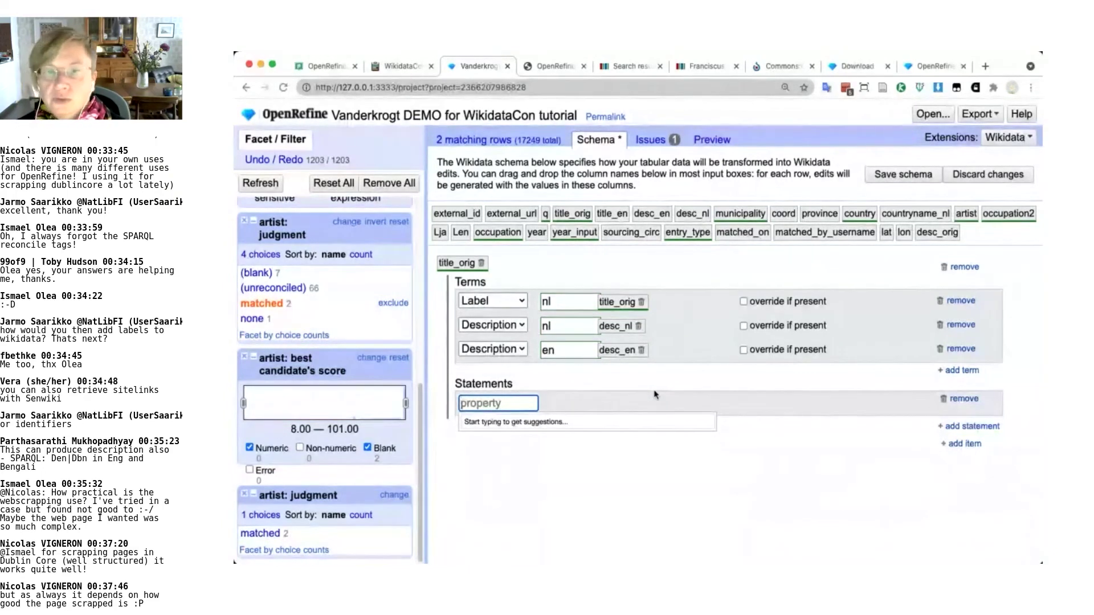
{"action": "type", "text": "instance"}
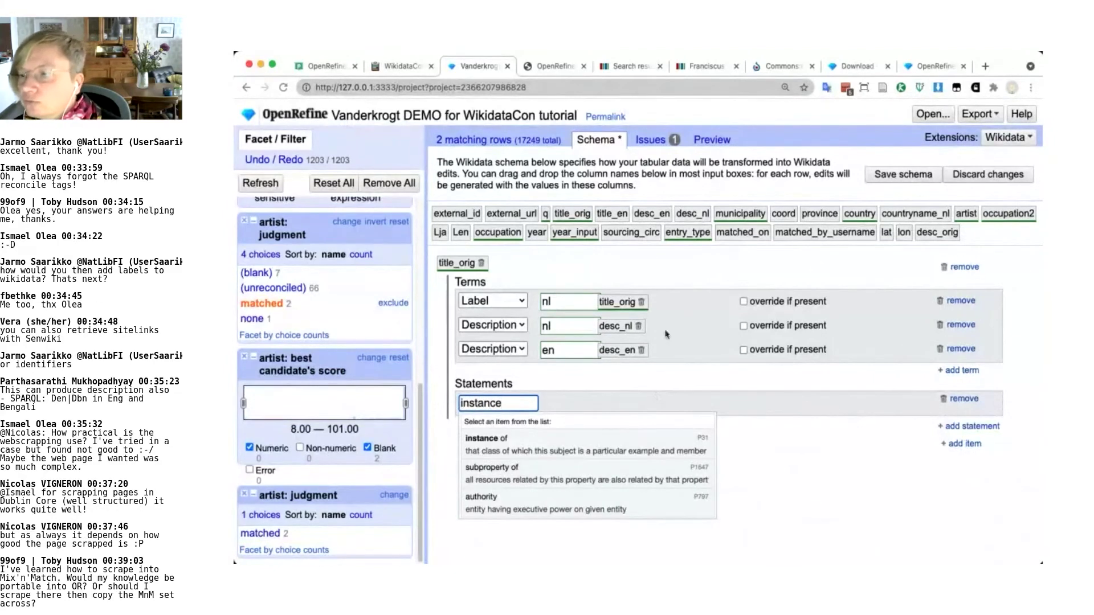
{"action": "left_click", "coordinate": [655, 443]}
{"action": "left_click", "coordinate": [647, 399]}
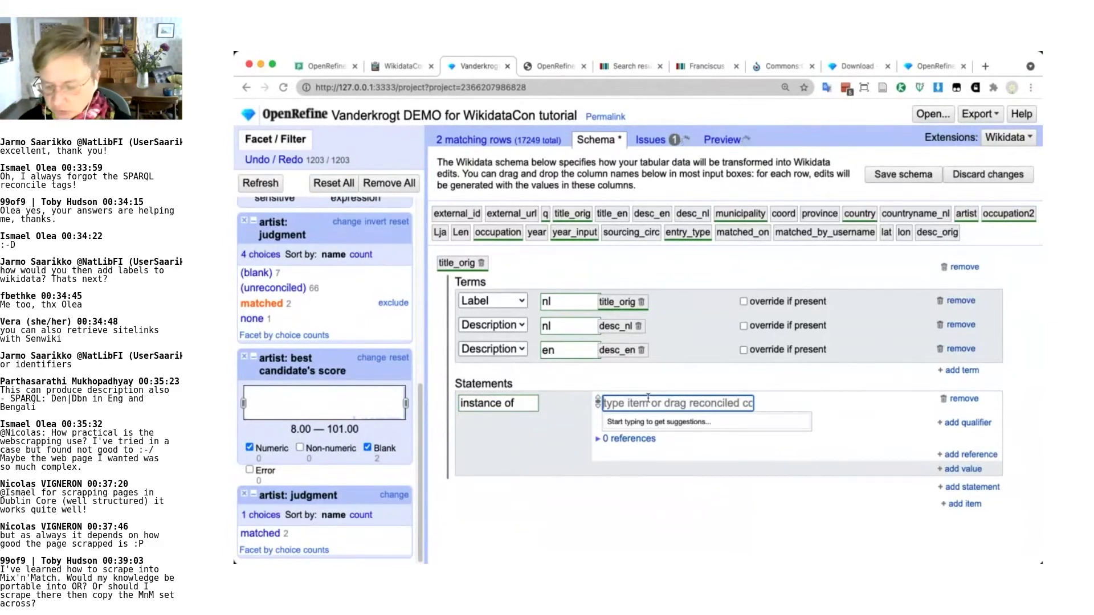
{"action": "type", "text": "work f"}
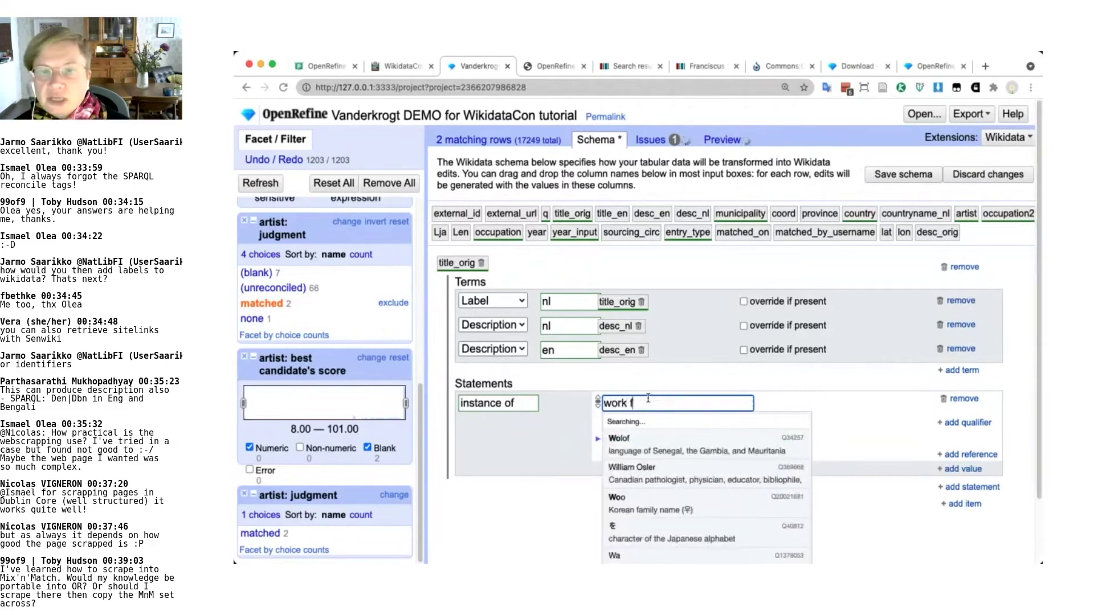
{"action": "key", "text": "BackSpace"}
{"action": "type", "text": "of art"}
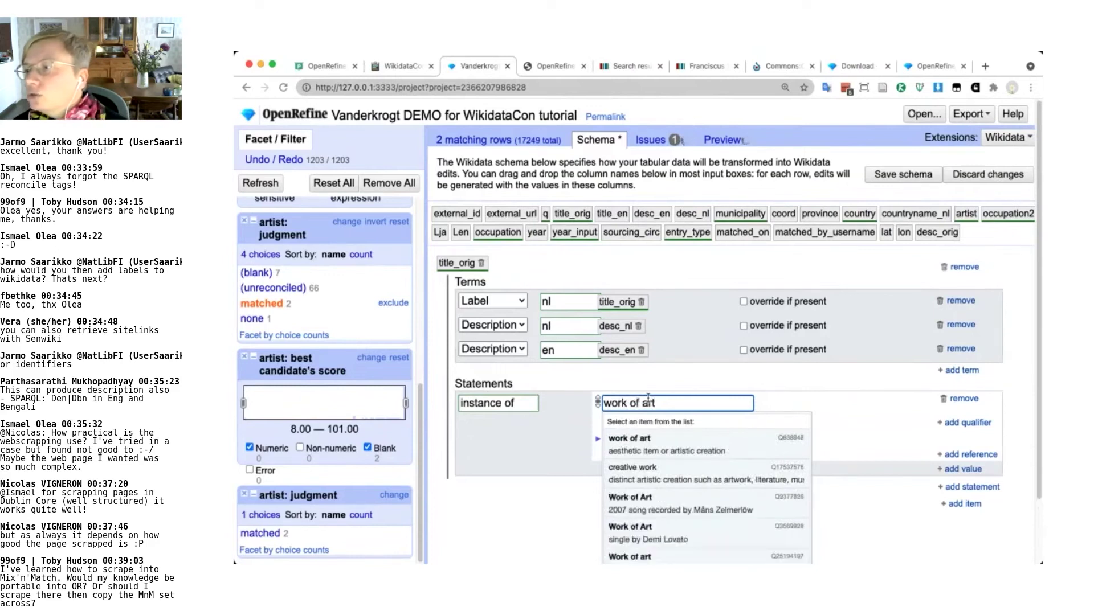
{"action": "left_click", "coordinate": [714, 449]}
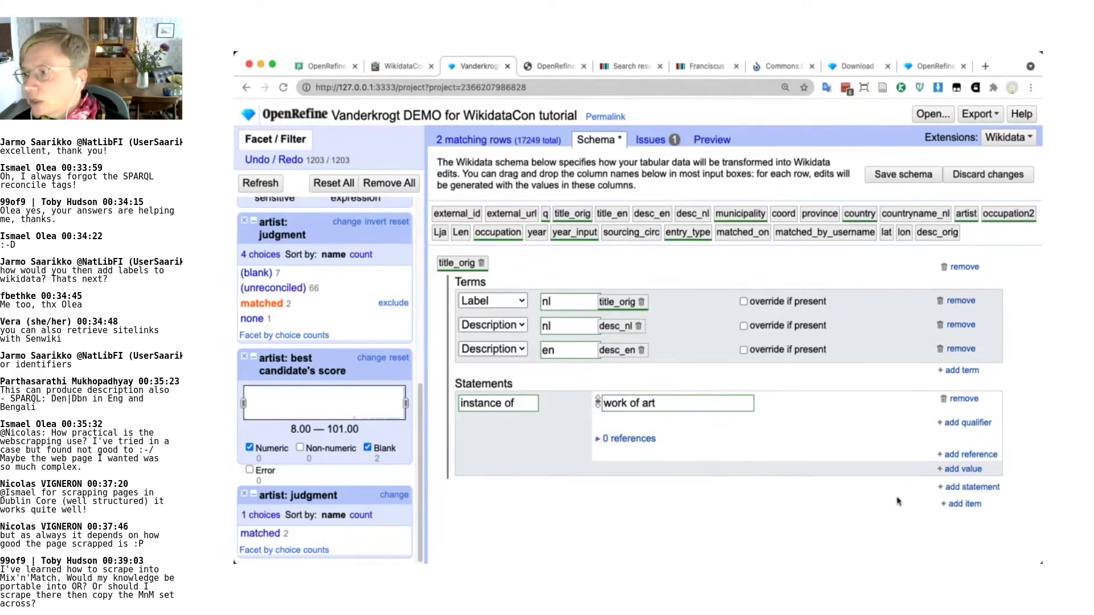
Add a "located in the administrative territorial entity" statement that takes its value from the municipality column
{"action": "left_click", "coordinate": [972, 488]}
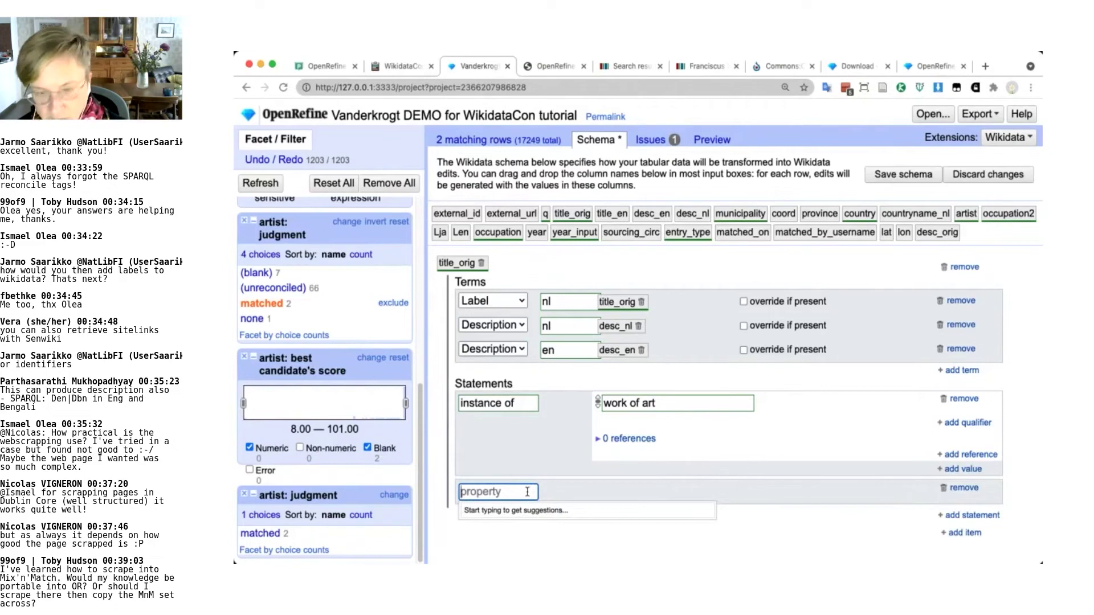
{"action": "type", "text": "la"}
{"action": "key", "text": "BackSpace"}
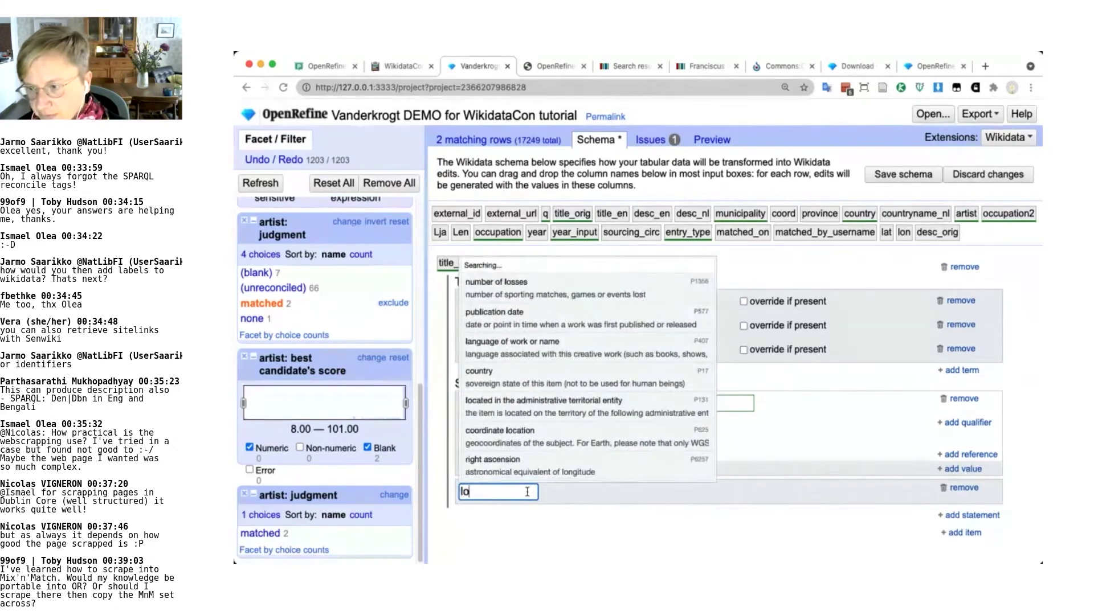
{"action": "type", "text": "cated"}
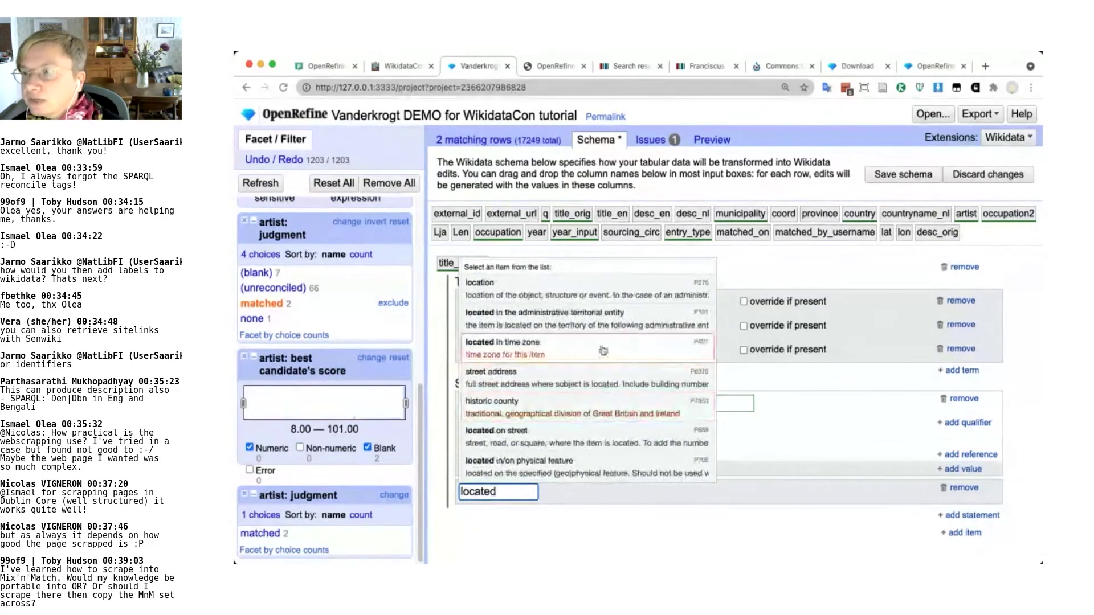
{"action": "left_click", "coordinate": [587, 317]}
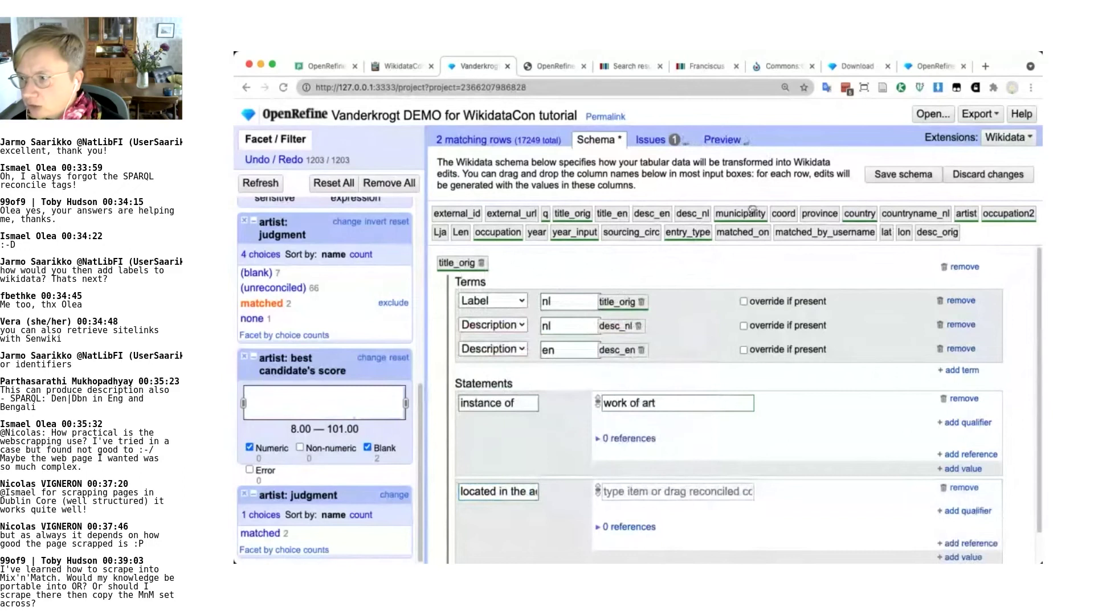
{"action": "left_click_drag", "start_coordinate": [752, 209], "coordinate": [673, 483]}
{"action": "scroll", "coordinate": [751, 485], "scroll_direction": "down", "scroll_amount": 1}
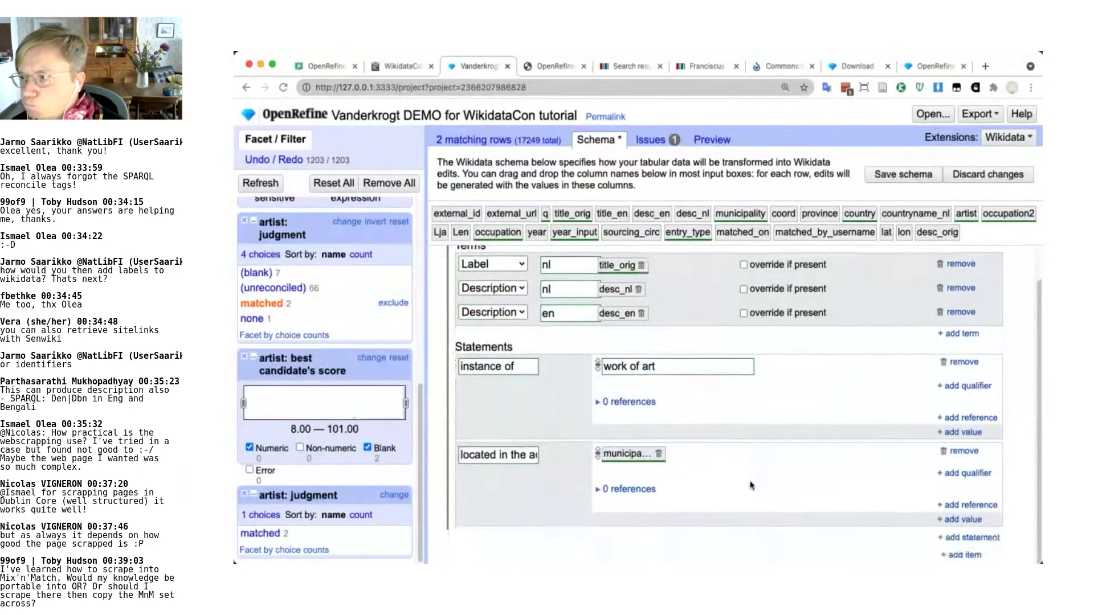
Add a "country" statement to the item that takes its value from the country column
{"action": "left_click", "coordinate": [971, 537]}
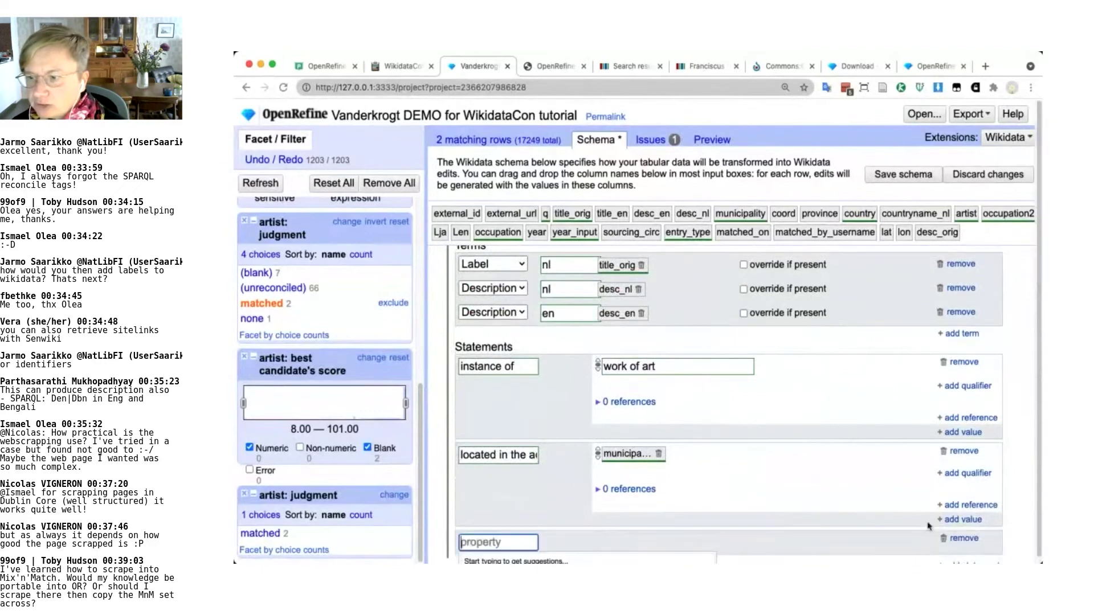
{"action": "type", "text": "country"}
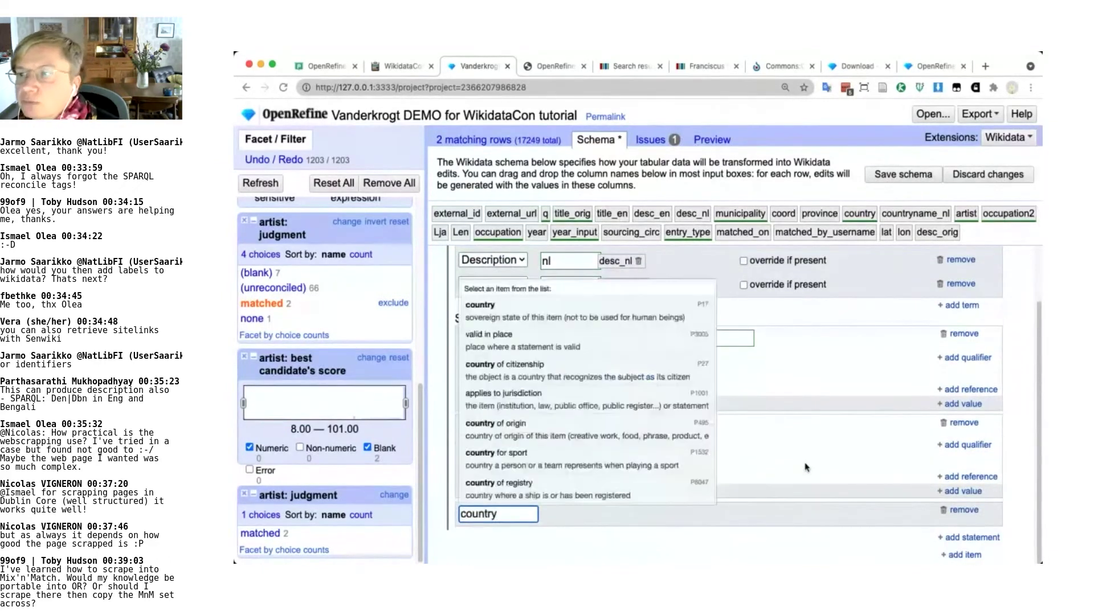
{"action": "left_click", "coordinate": [590, 312]}
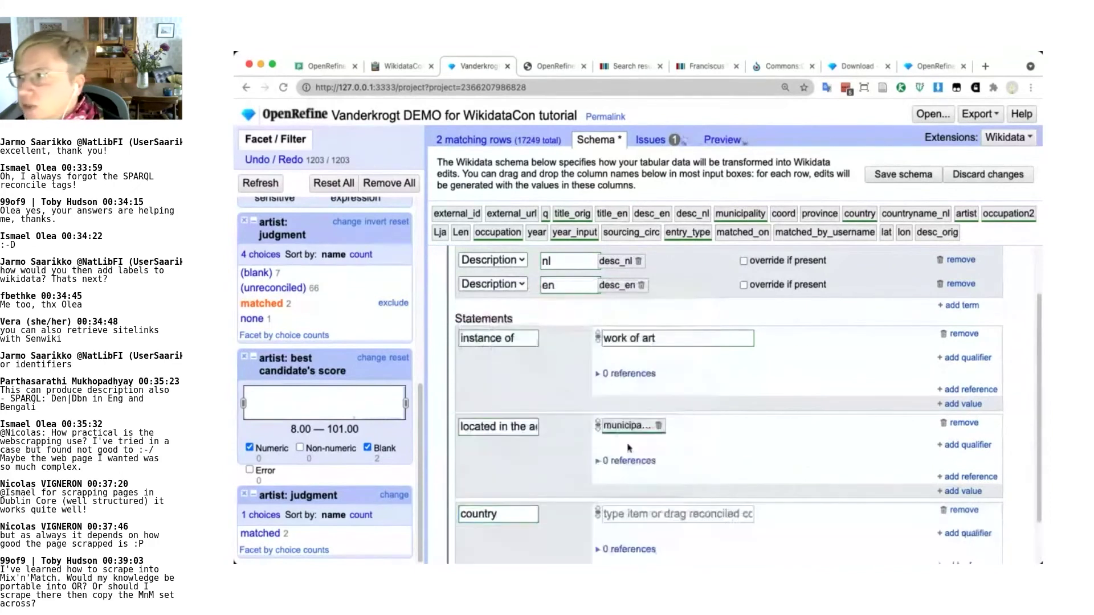
{"action": "scroll", "coordinate": [831, 351], "scroll_direction": "down", "scroll_amount": 1}
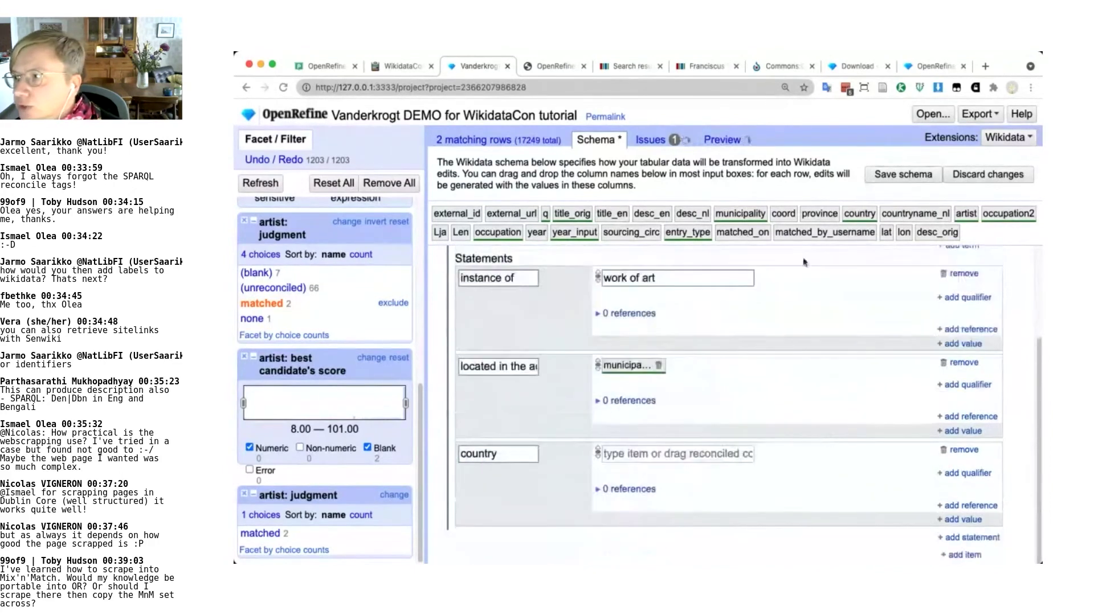
{"action": "left_click_drag", "start_coordinate": [860, 213], "coordinate": [655, 445]}
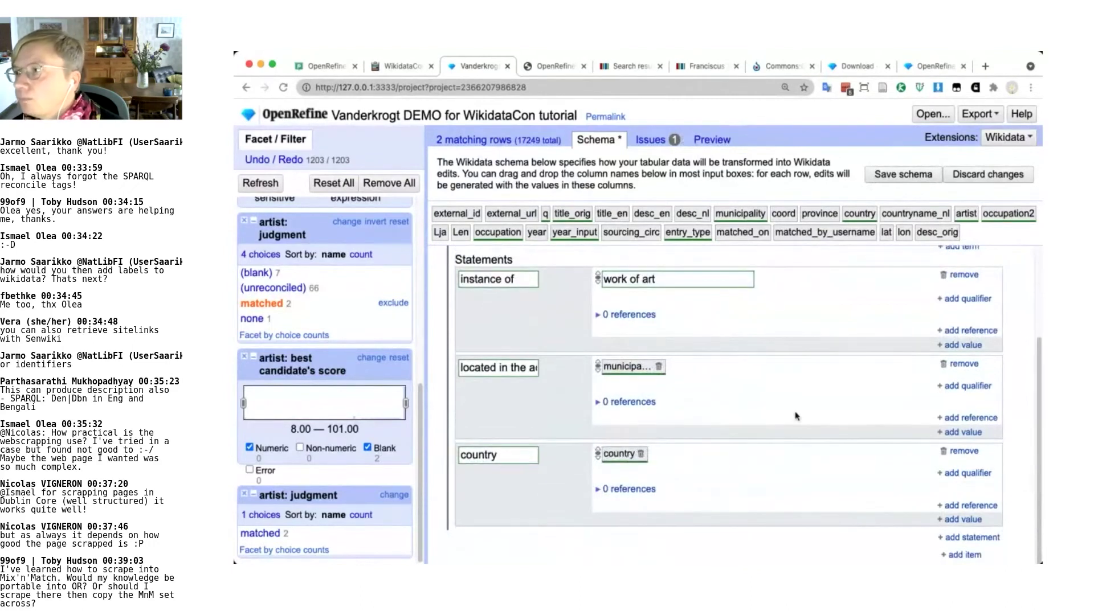
Add a "creator" statement to the item that takes its value from the artist column
{"action": "left_click", "coordinate": [973, 538]}
{"action": "type", "text": "crator"}
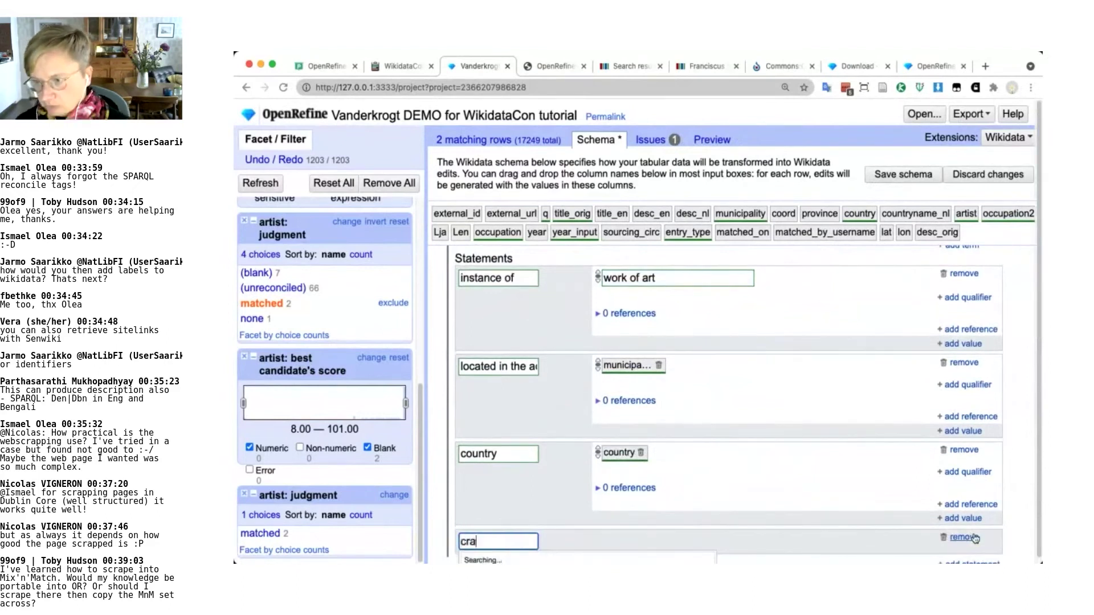
{"action": "key", "text": "BackSpace"}
{"action": "key", "text": "BackSpace"}
{"action": "key", "text": "BackSpace"}
{"action": "key", "text": "BackSpace"}
{"action": "key", "text": "BackSpace"}
{"action": "type", "text": "rear"}
{"action": "key", "text": "BackSpace"}
{"action": "type", "text": "t"}
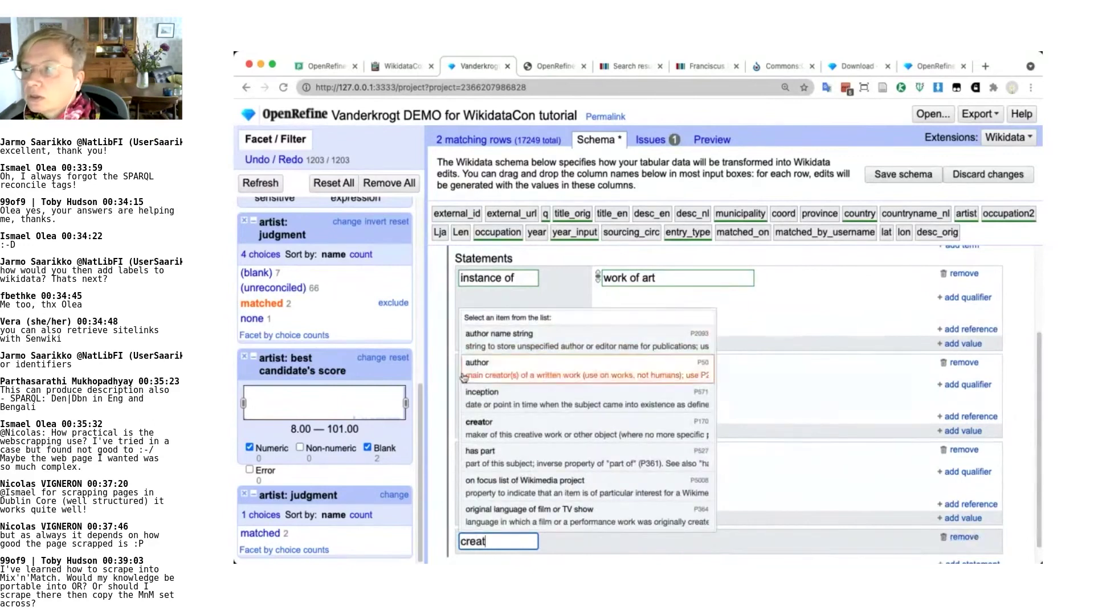
{"action": "left_click", "coordinate": [479, 424]}
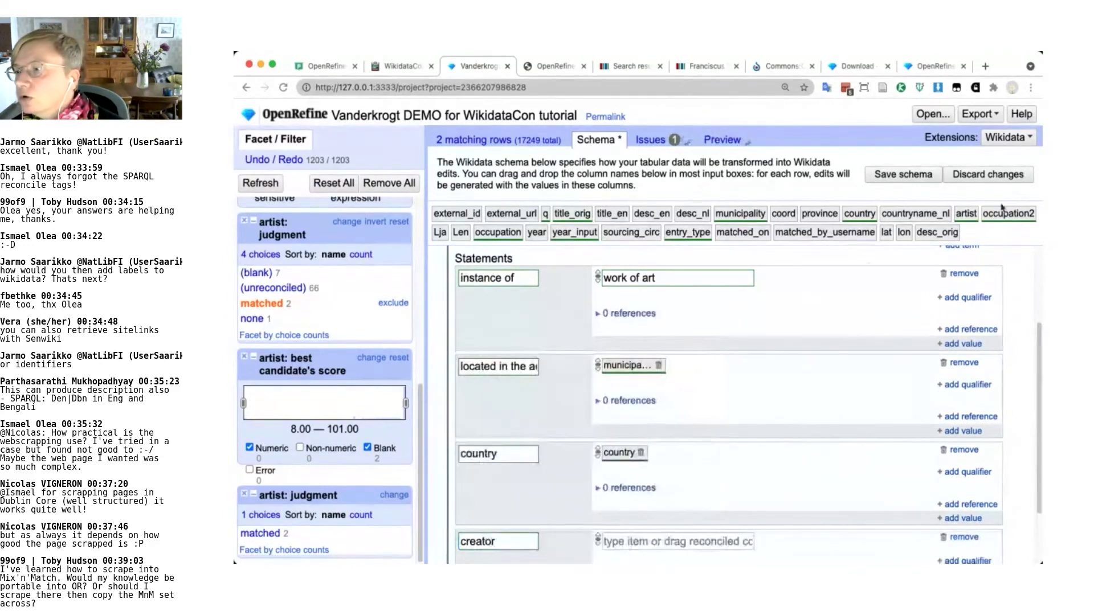
{"action": "left_click_drag", "start_coordinate": [965, 208], "coordinate": [683, 546]}
{"action": "scroll", "coordinate": [765, 477], "scroll_direction": "down", "scroll_amount": 2}
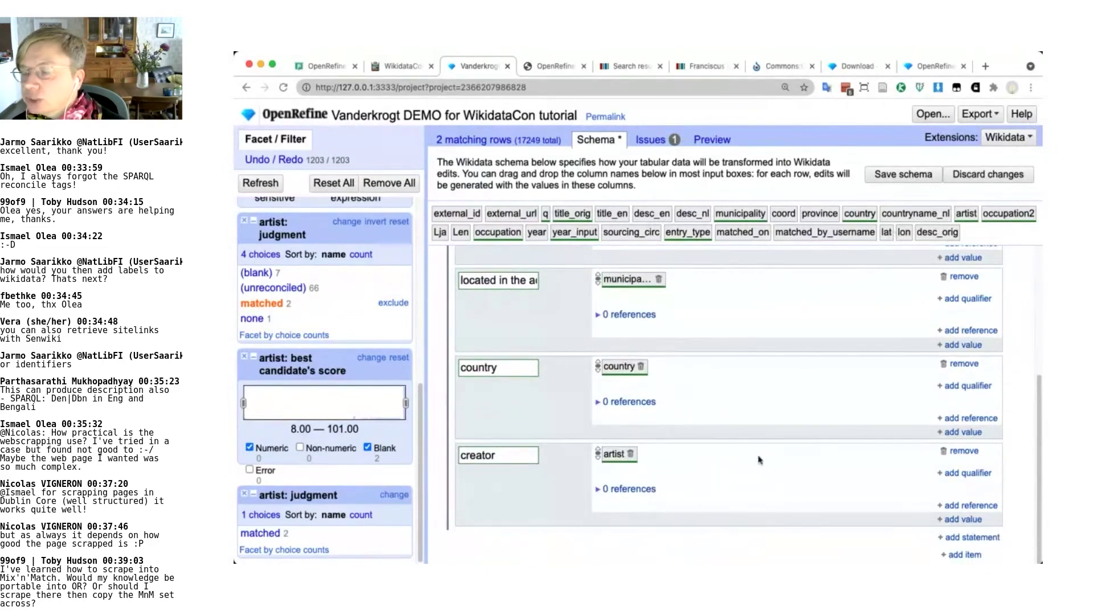
Check the issues reported for the schema, and return to the data rows
{"action": "scroll", "coordinate": [778, 433], "scroll_direction": "up", "scroll_amount": 7}
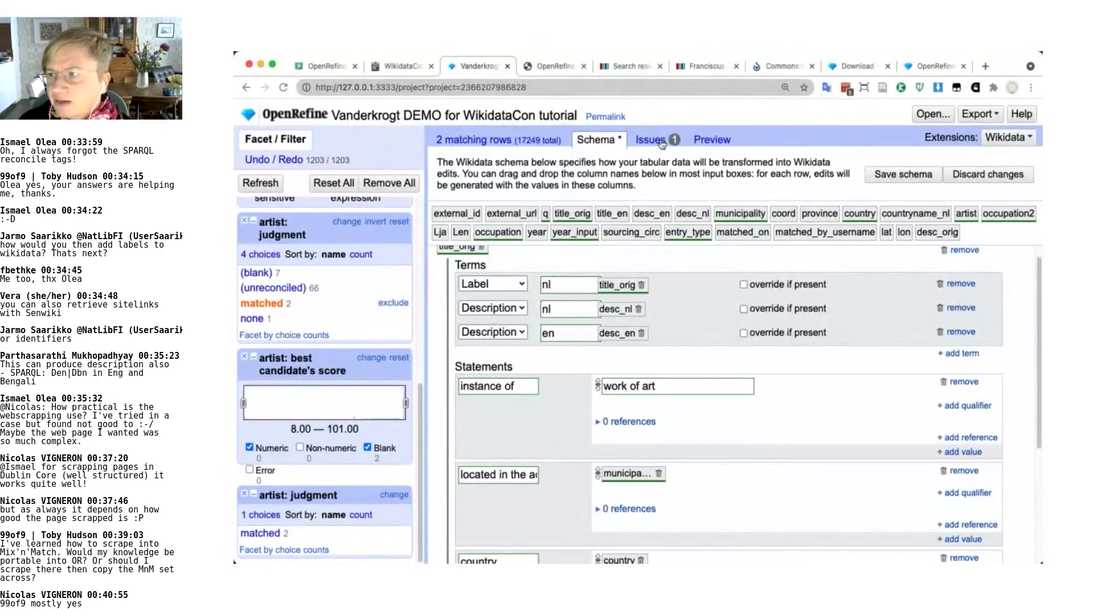
{"action": "left_click", "coordinate": [662, 144]}
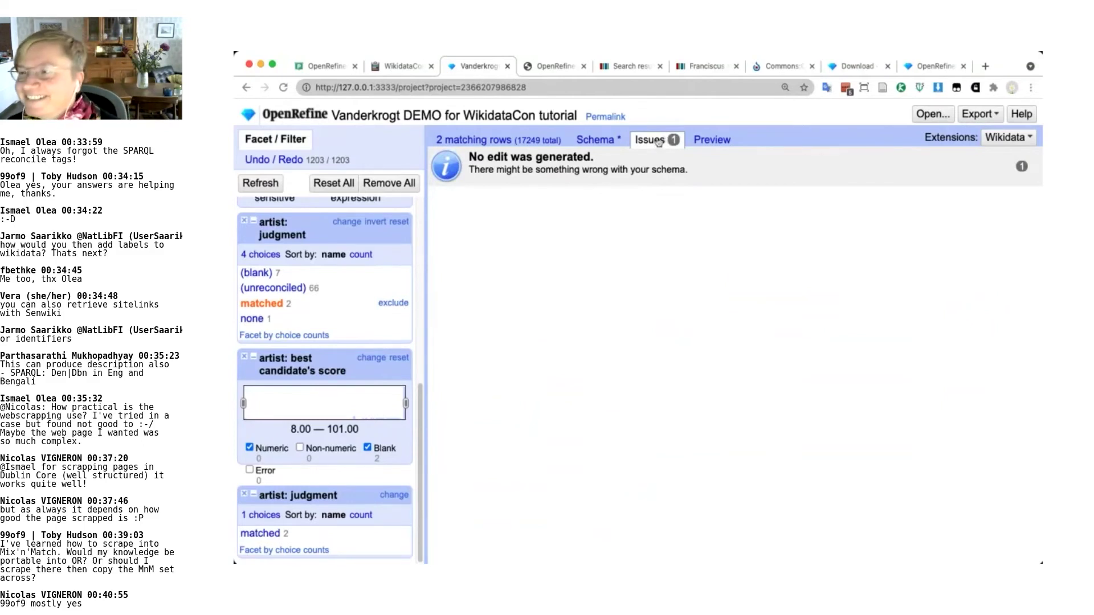
{"action": "left_click", "coordinate": [491, 143]}
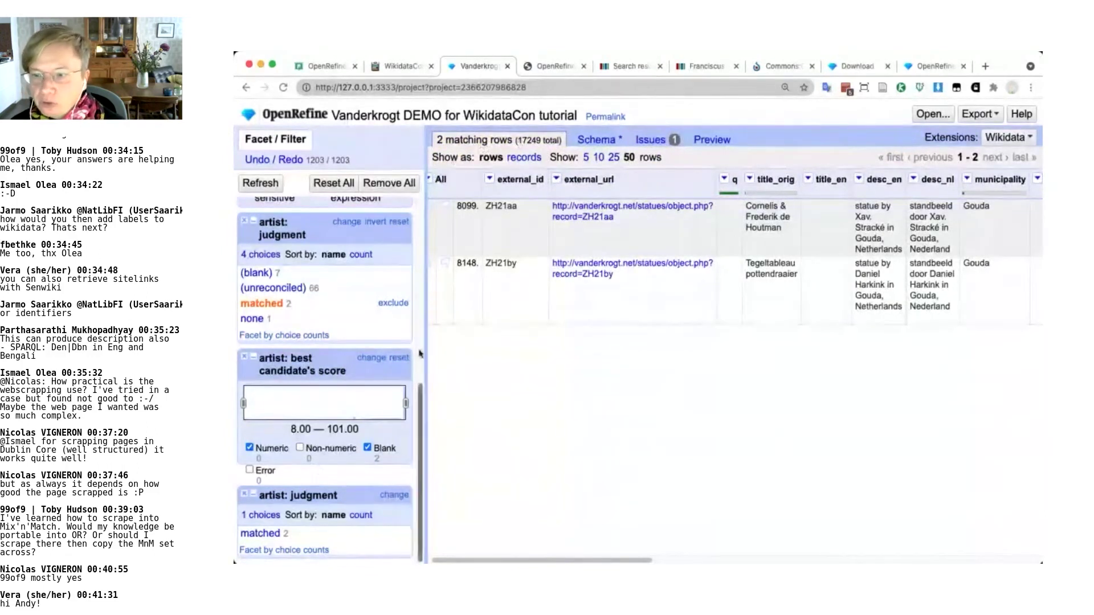
Remove the municipality, country and year filters and the extra artist facets, keeping only one artist judgment facet
{"action": "scroll", "coordinate": [242, 362], "scroll_direction": "up", "scroll_amount": 5}
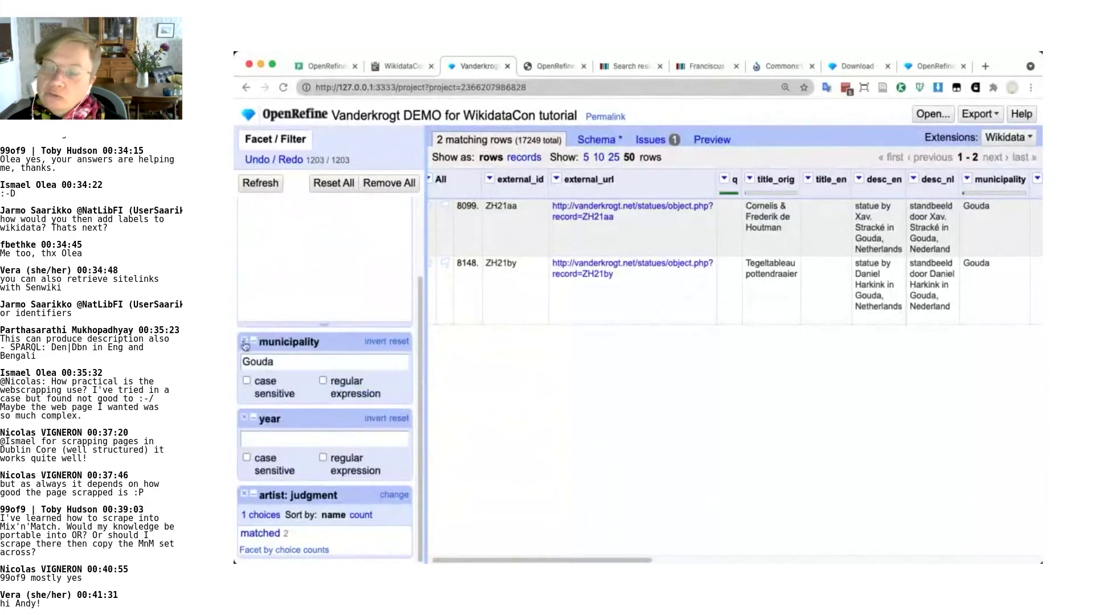
{"action": "left_click", "coordinate": [244, 341]}
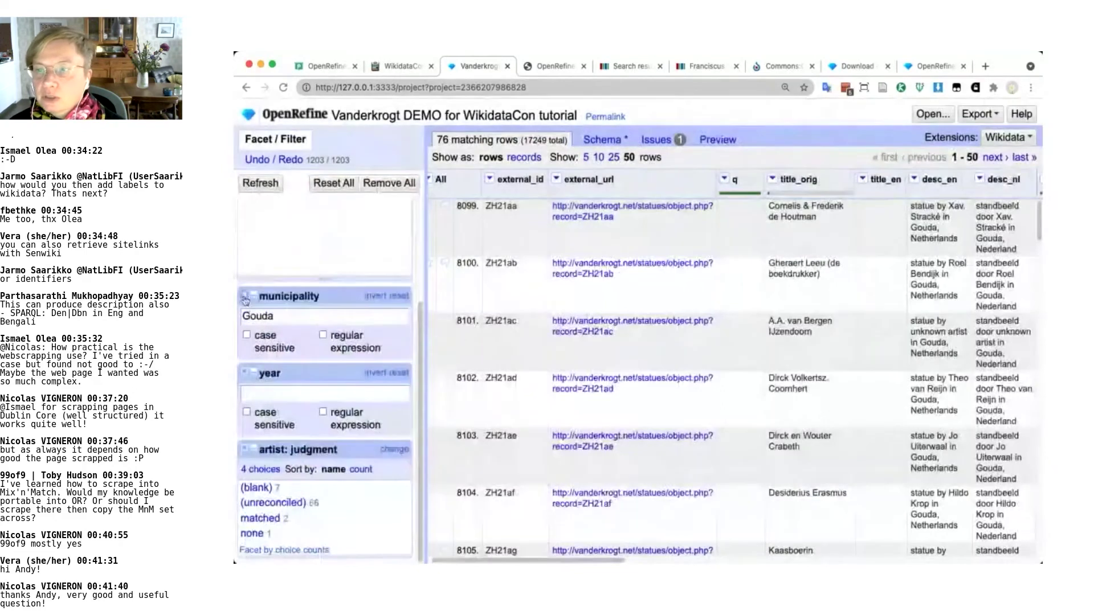
{"action": "left_click", "coordinate": [246, 297]}
{"action": "left_click", "coordinate": [245, 208]}
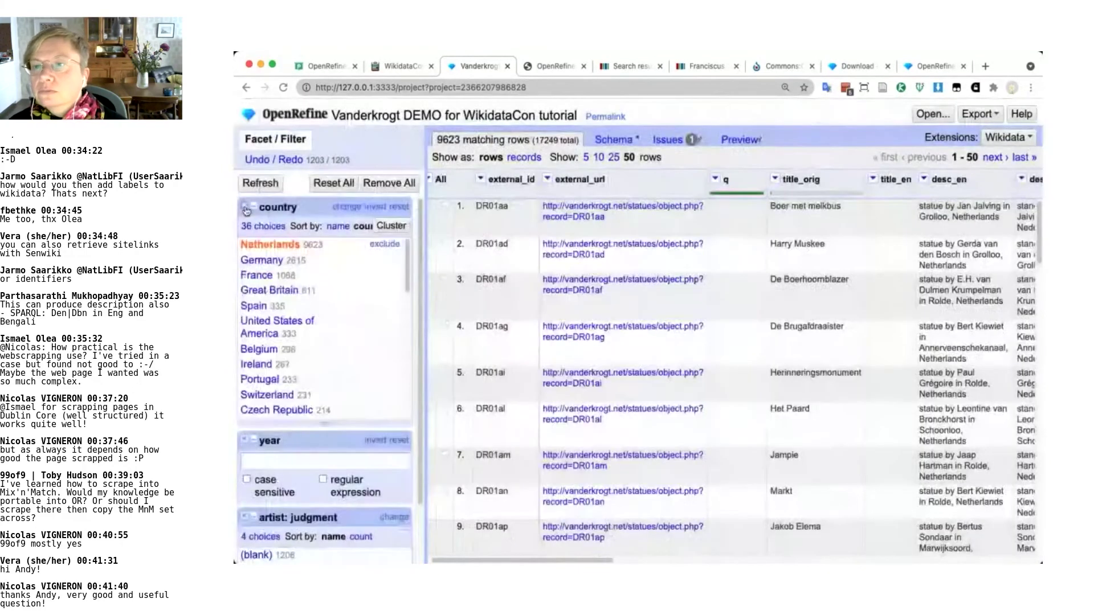
{"action": "left_click", "coordinate": [245, 208]}
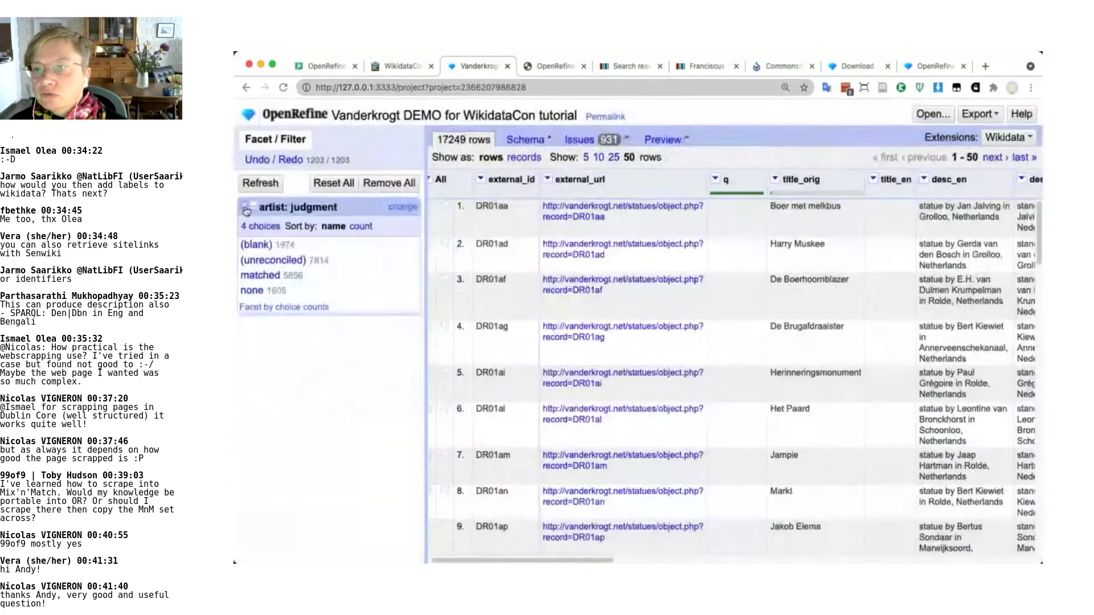
{"action": "left_click", "coordinate": [246, 208]}
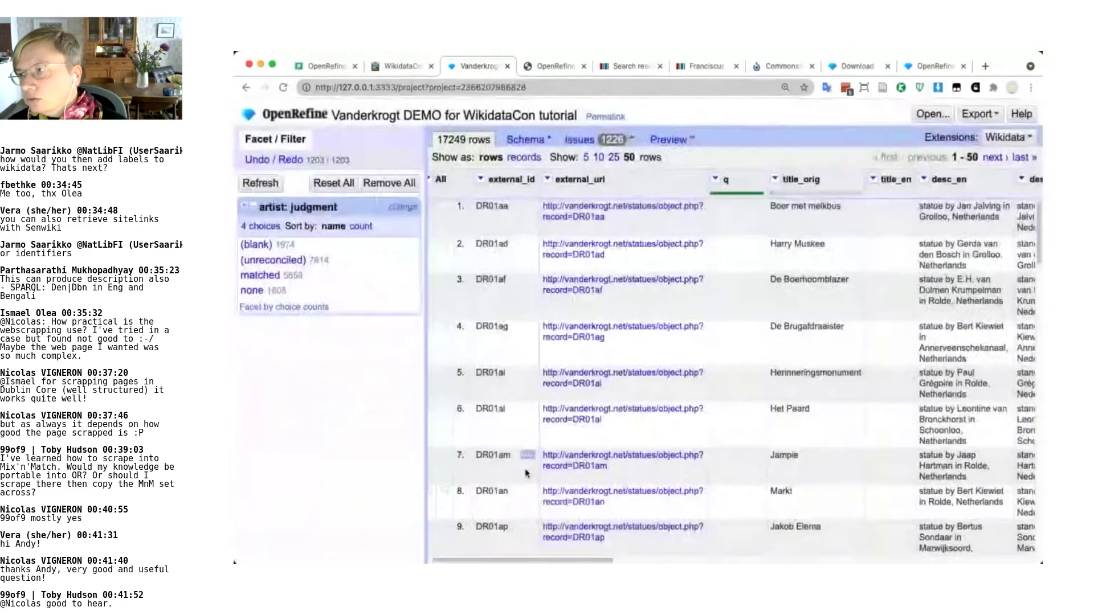
Add a text filter on the countryname_nl column with the value Belgi
{"action": "left_click_drag", "start_coordinate": [585, 560], "coordinate": [748, 559]}
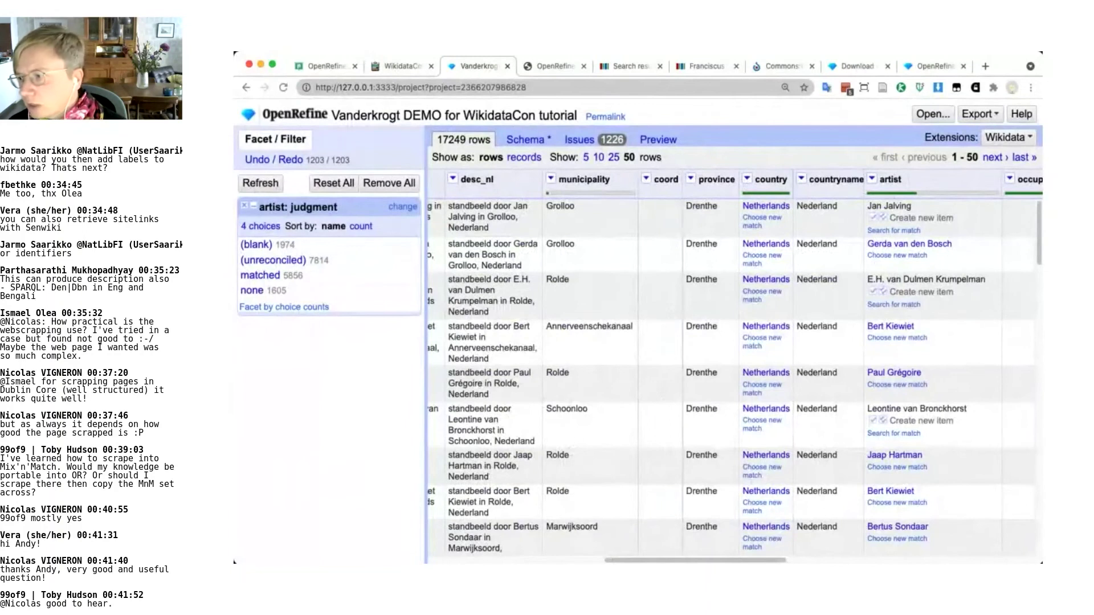
{"action": "scroll", "coordinate": [732, 370], "scroll_direction": "right", "scroll_amount": 5}
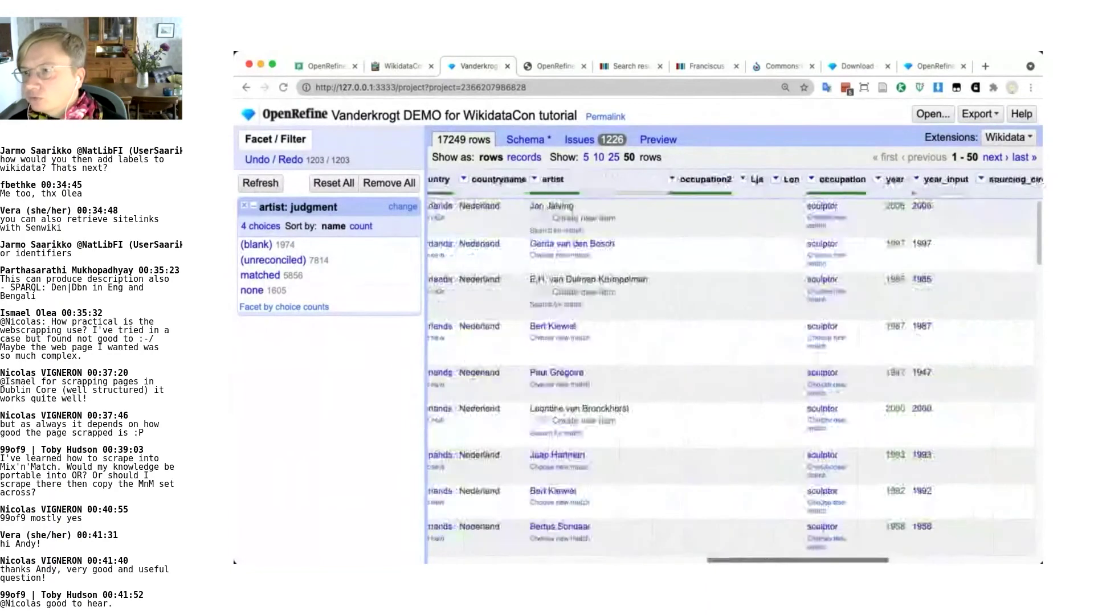
{"action": "left_click", "coordinate": [464, 180]}
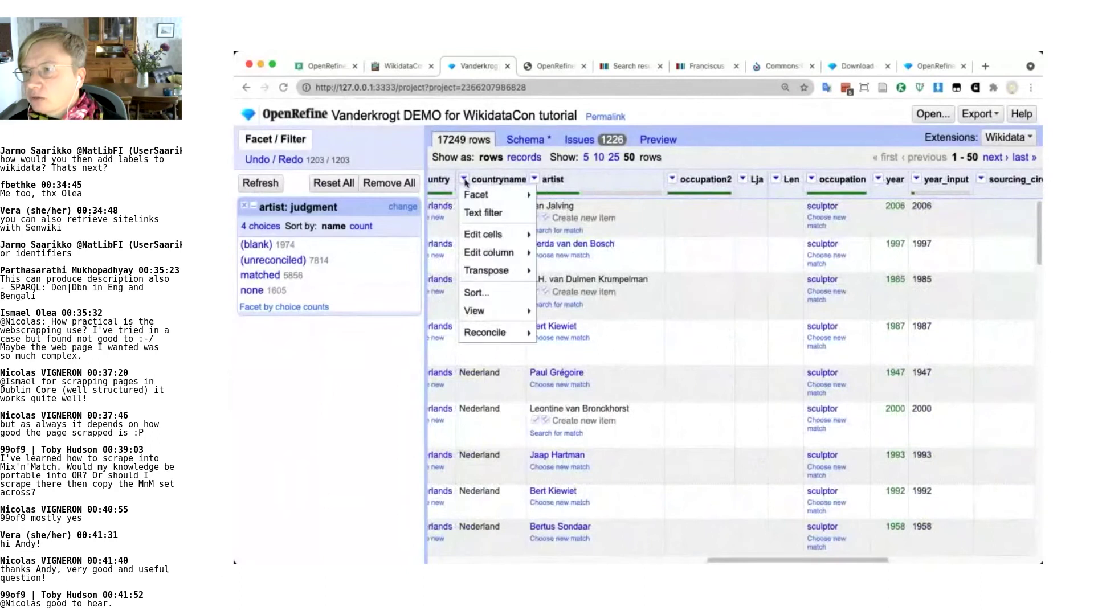
{"action": "left_click", "coordinate": [485, 216]}
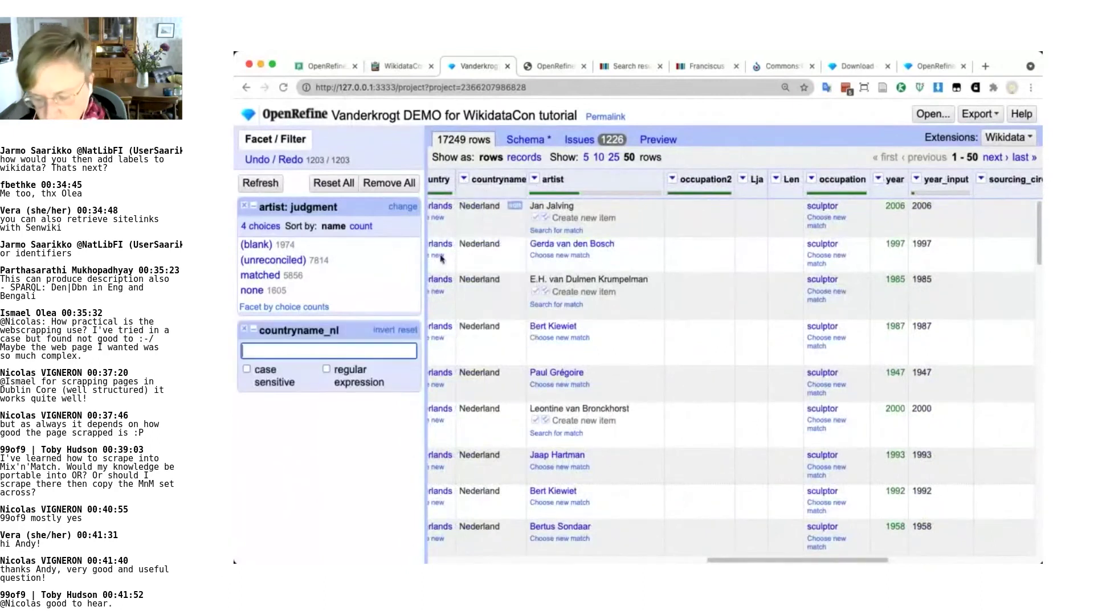
{"action": "type", "text": "Belgium"}
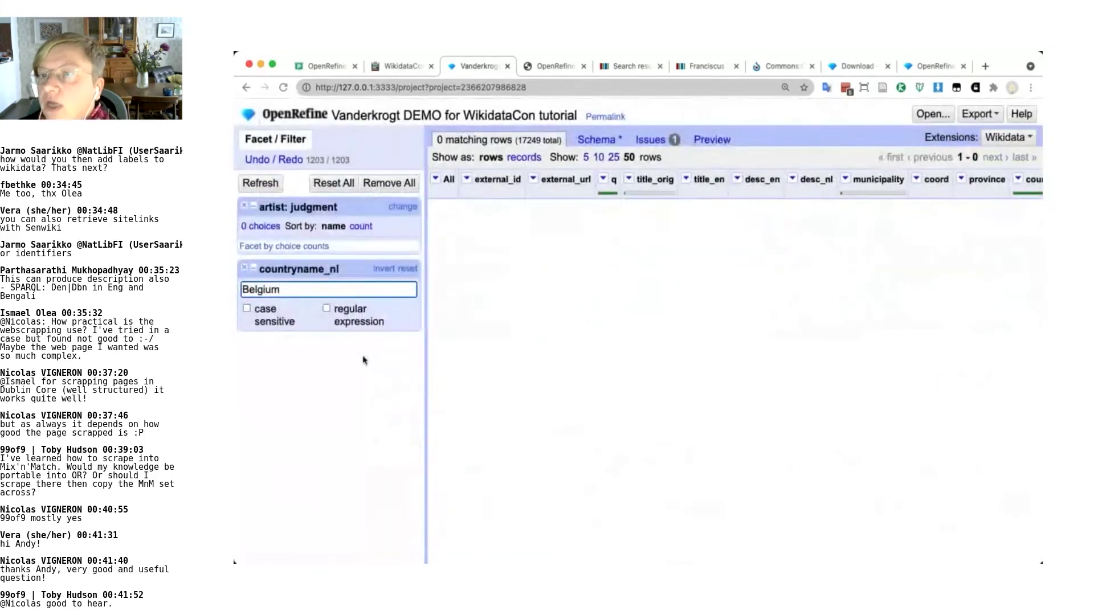
{"action": "key", "text": "BackSpace"}
{"action": "key", "text": "BackSpace"}
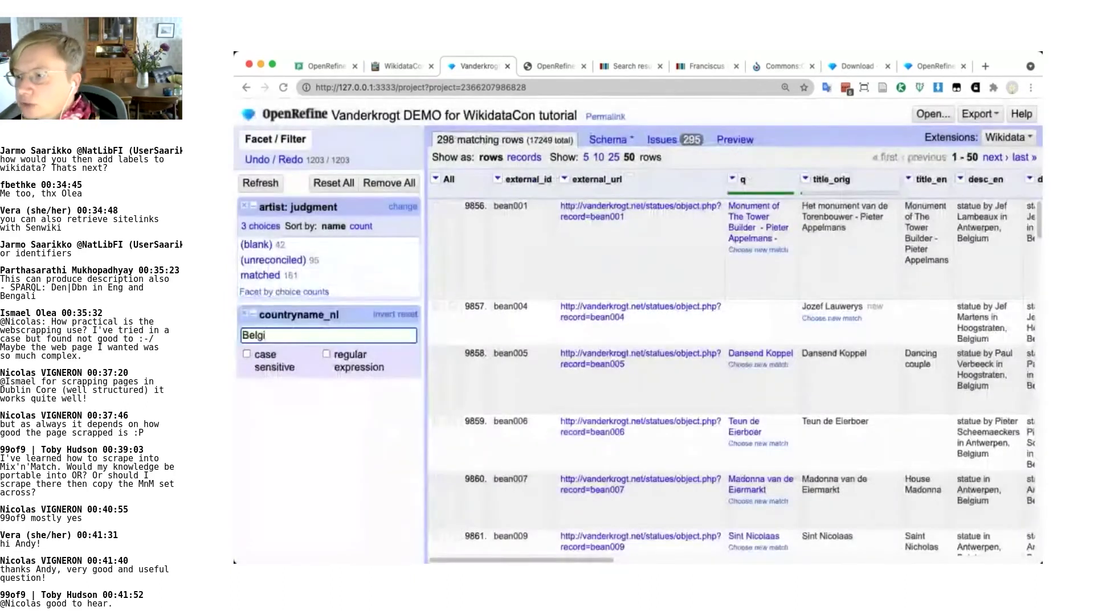
Start a new column based on the lon column, reusing the earlier expression that joins nameen_first and nameen_last, and preview it
{"action": "left_click_drag", "start_coordinate": [576, 560], "coordinate": [994, 558]}
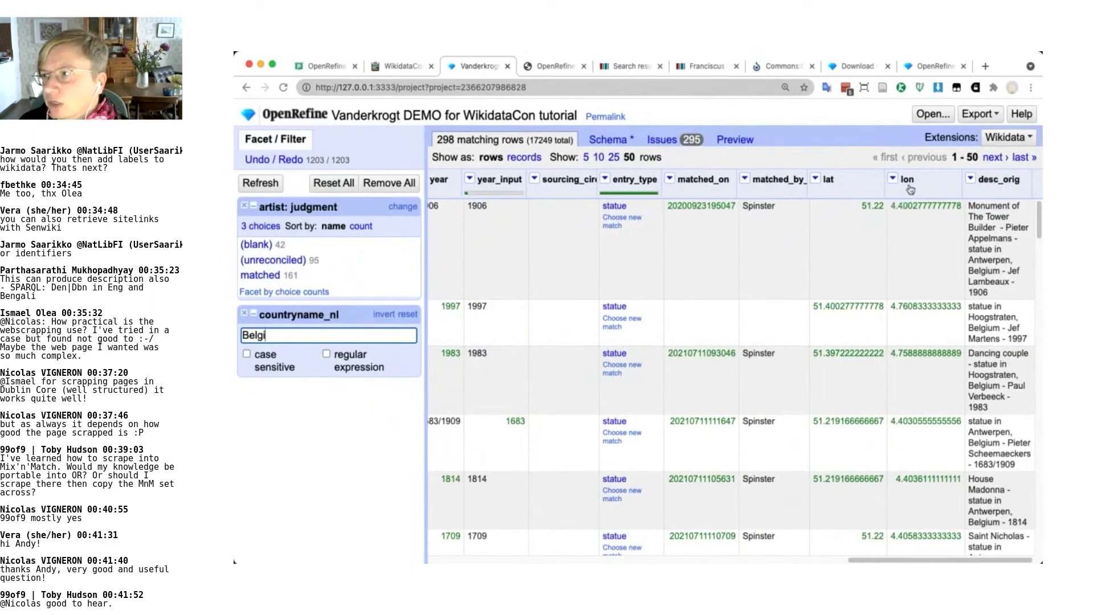
{"action": "left_click", "coordinate": [893, 179]}
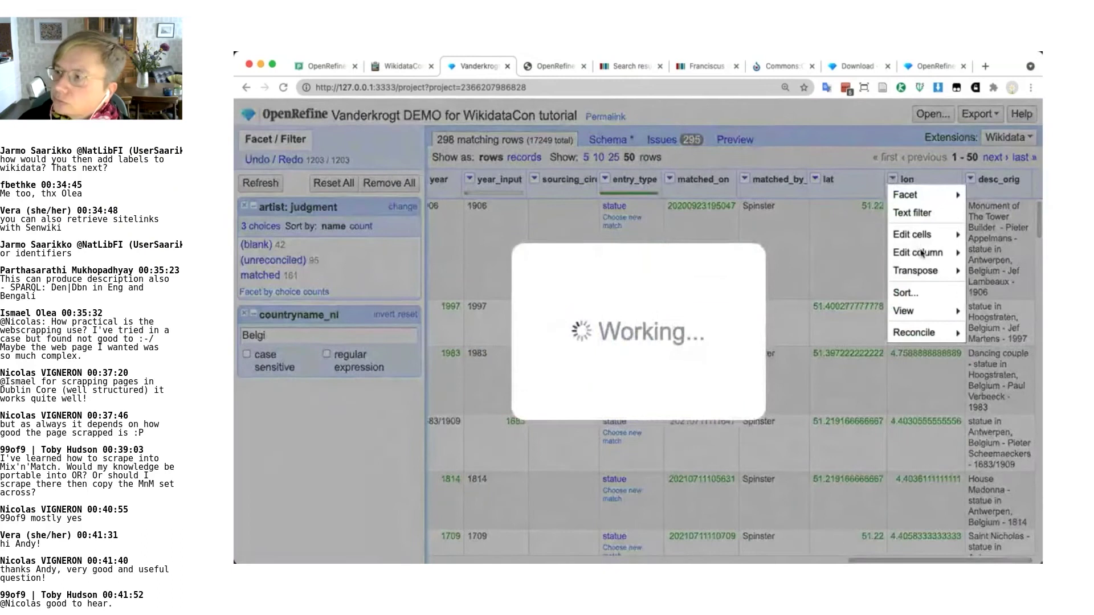
{"action": "mouse_move", "coordinate": [924, 256]}
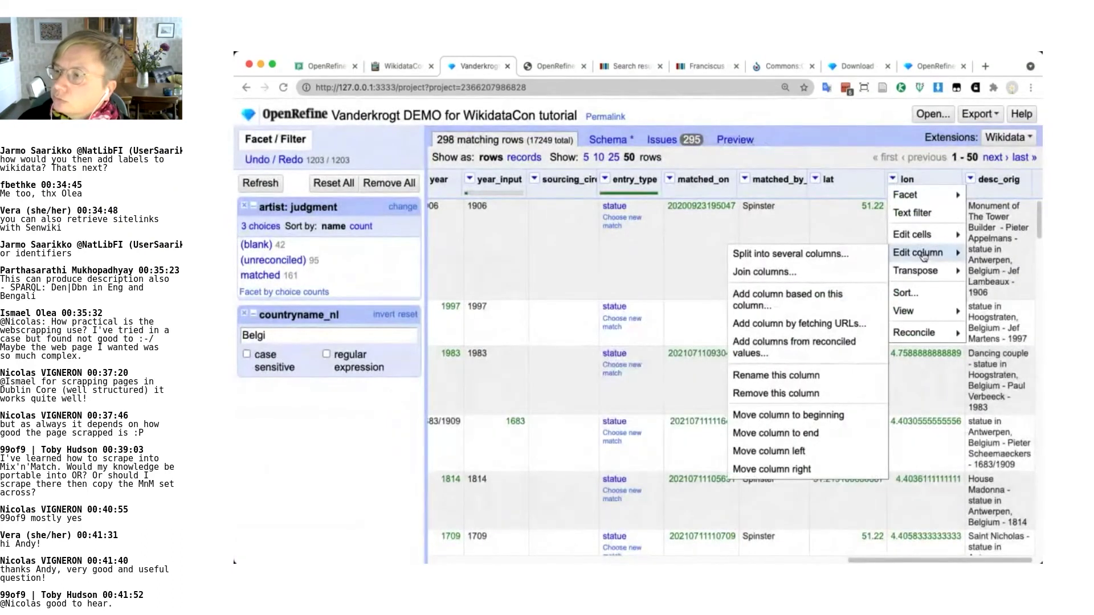
{"action": "left_click", "coordinate": [828, 297]}
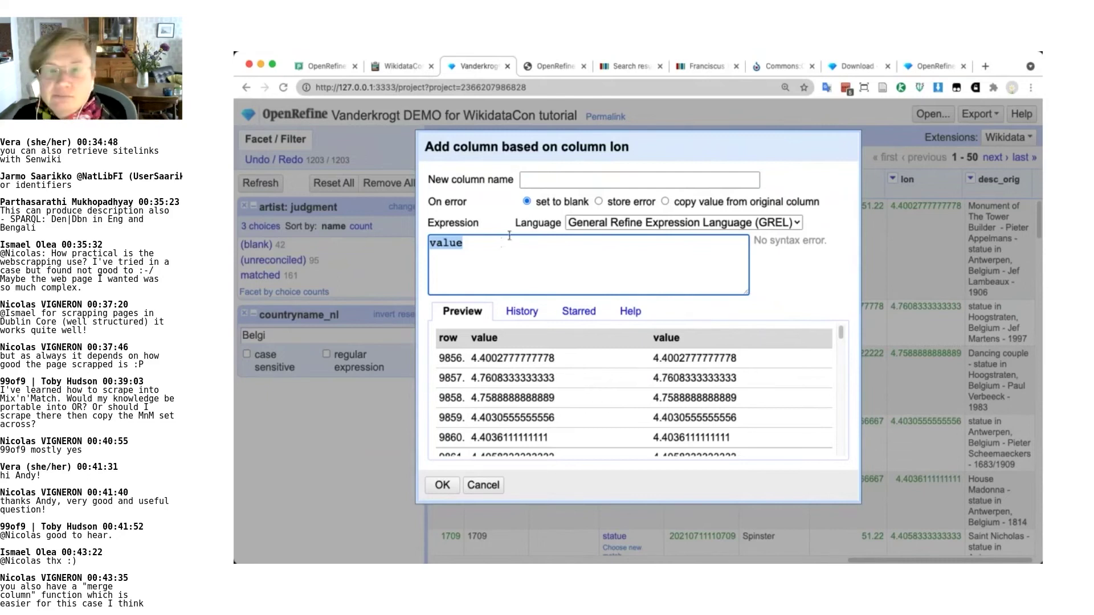
{"action": "left_click", "coordinate": [508, 245]}
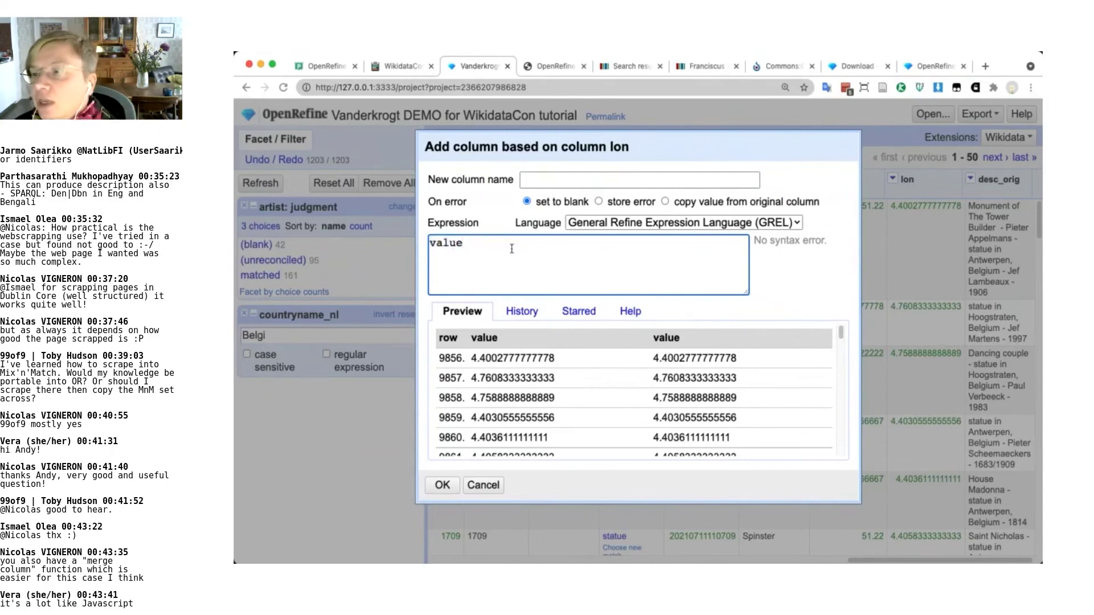
{"action": "left_click", "coordinate": [529, 311]}
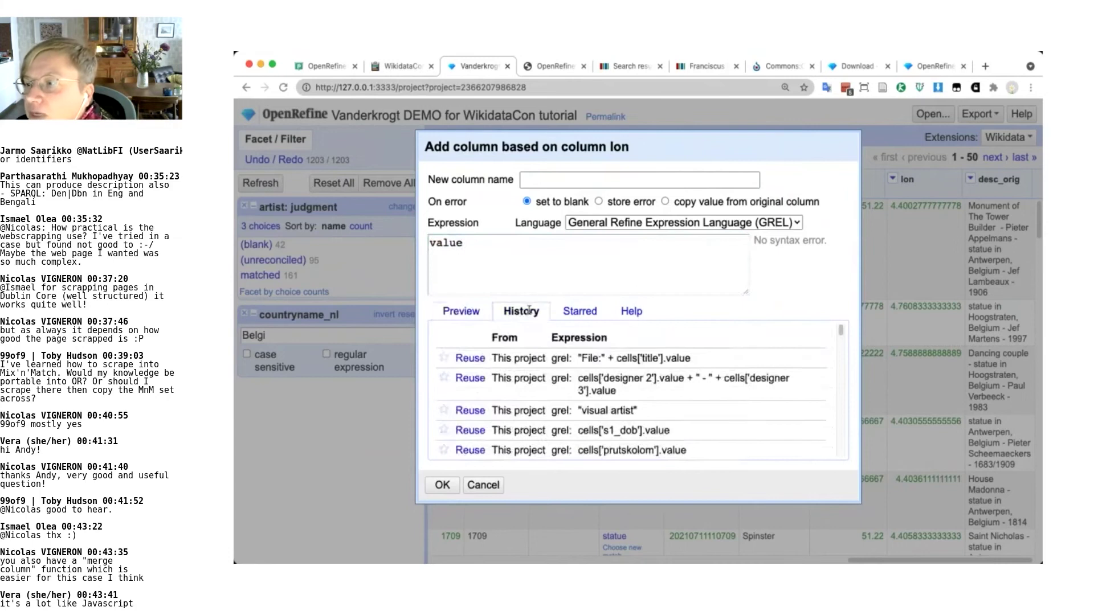
{"action": "scroll", "coordinate": [703, 374], "scroll_direction": "down", "scroll_amount": 3}
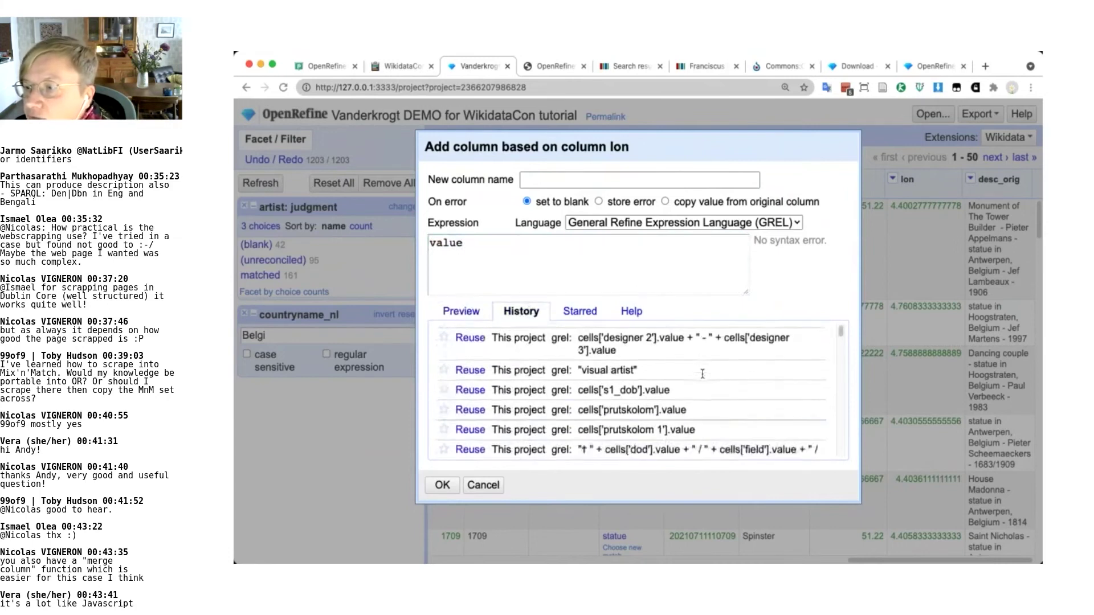
{"action": "scroll", "coordinate": [702, 374], "scroll_direction": "down", "scroll_amount": 10}
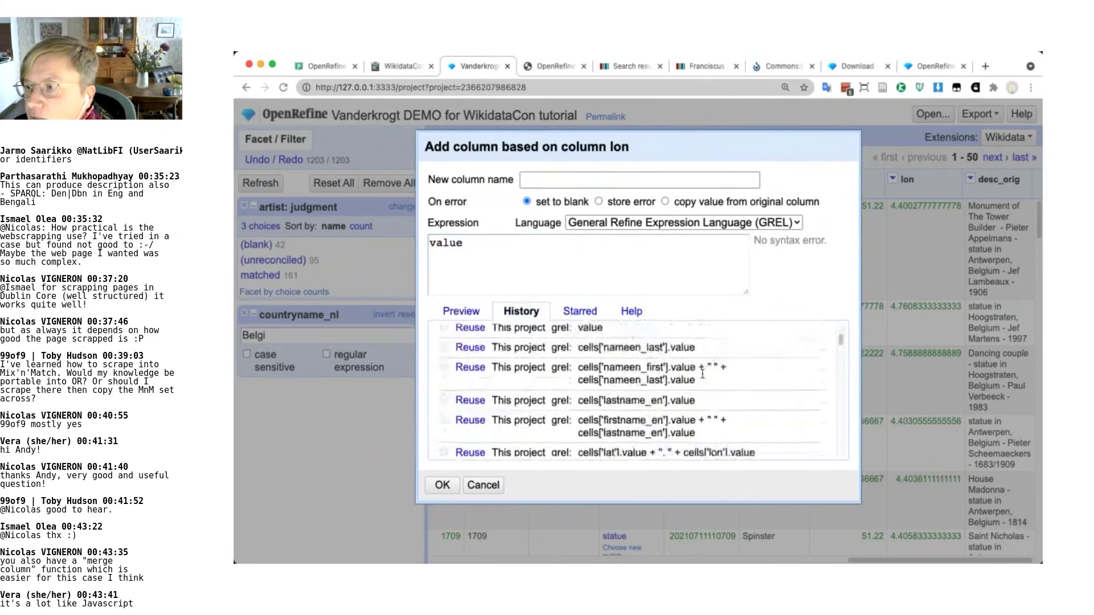
{"action": "left_click", "coordinate": [470, 368]}
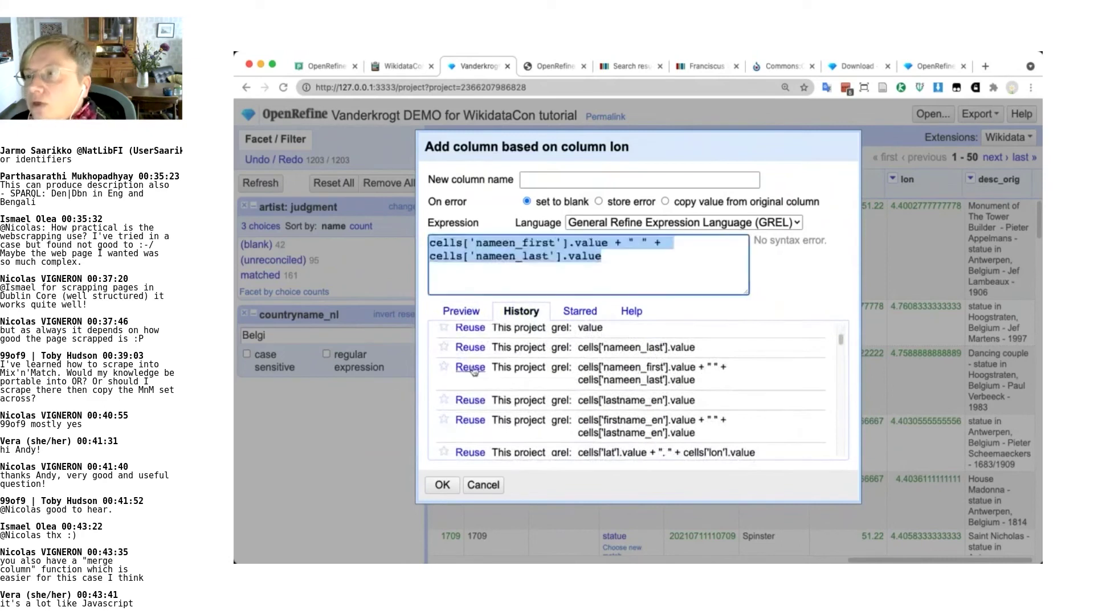
{"action": "left_click", "coordinate": [471, 311]}
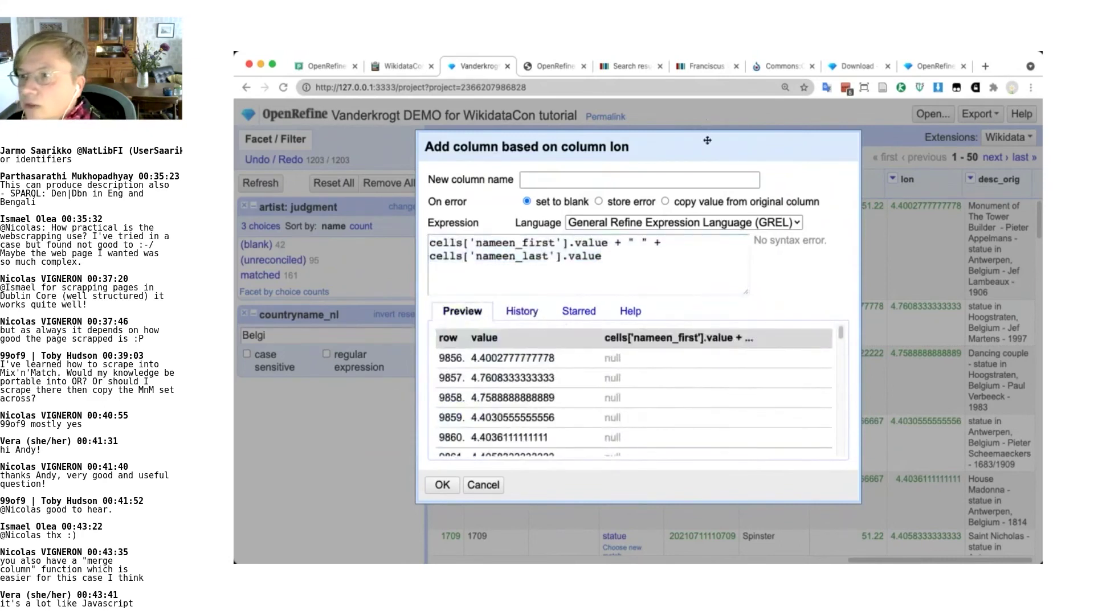
Rewrite the new column's expression as cells['lat'].value + "," + cells['lon'].value
{"action": "triple_click", "coordinate": [555, 245]}
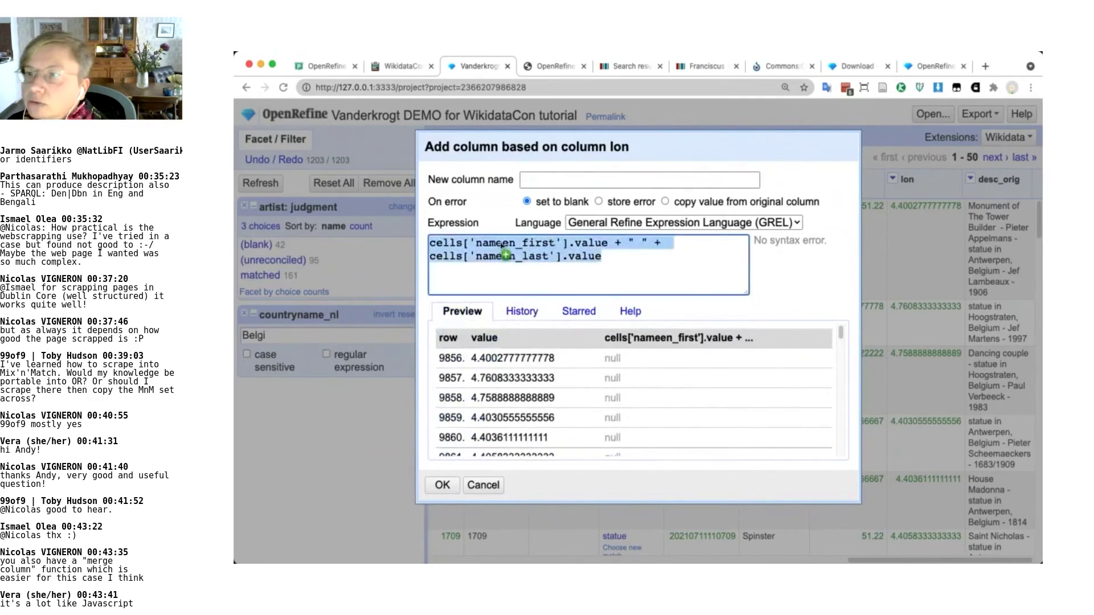
{"action": "left_click", "coordinate": [528, 243]}
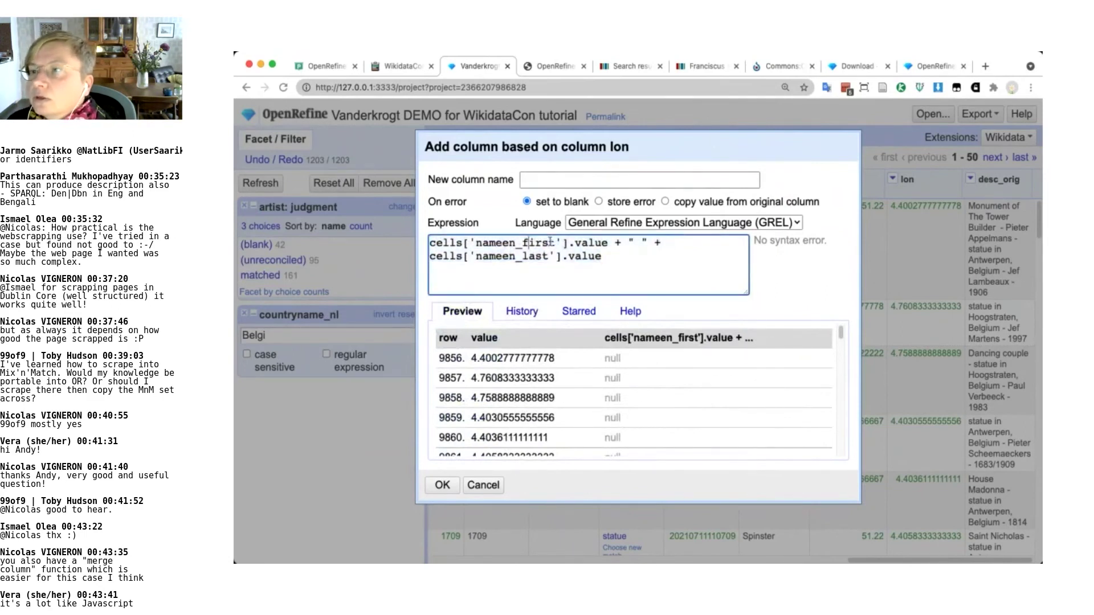
{"action": "left_click_drag", "start_coordinate": [555, 244], "coordinate": [475, 243]}
{"action": "type", "text": "lat"}
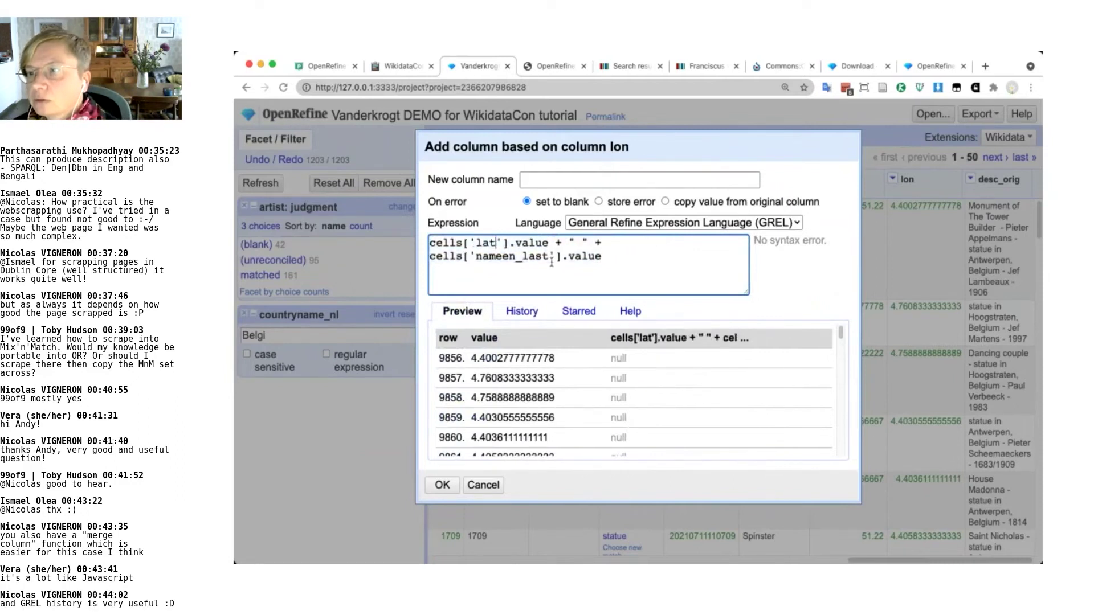
{"action": "left_click_drag", "start_coordinate": [549, 256], "coordinate": [477, 256]}
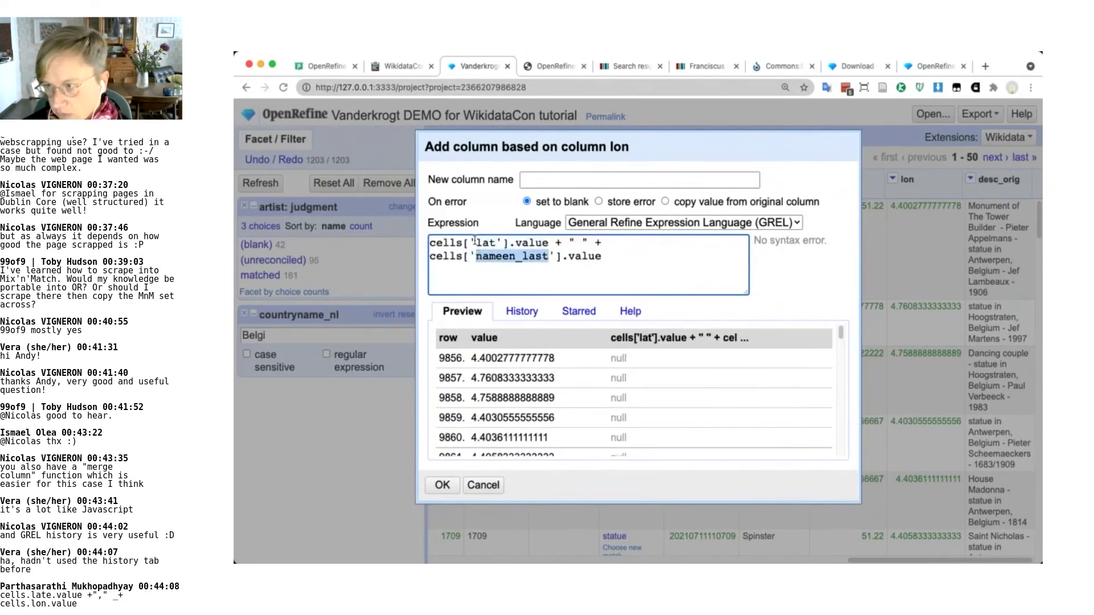
{"action": "type", "text": "lon"}
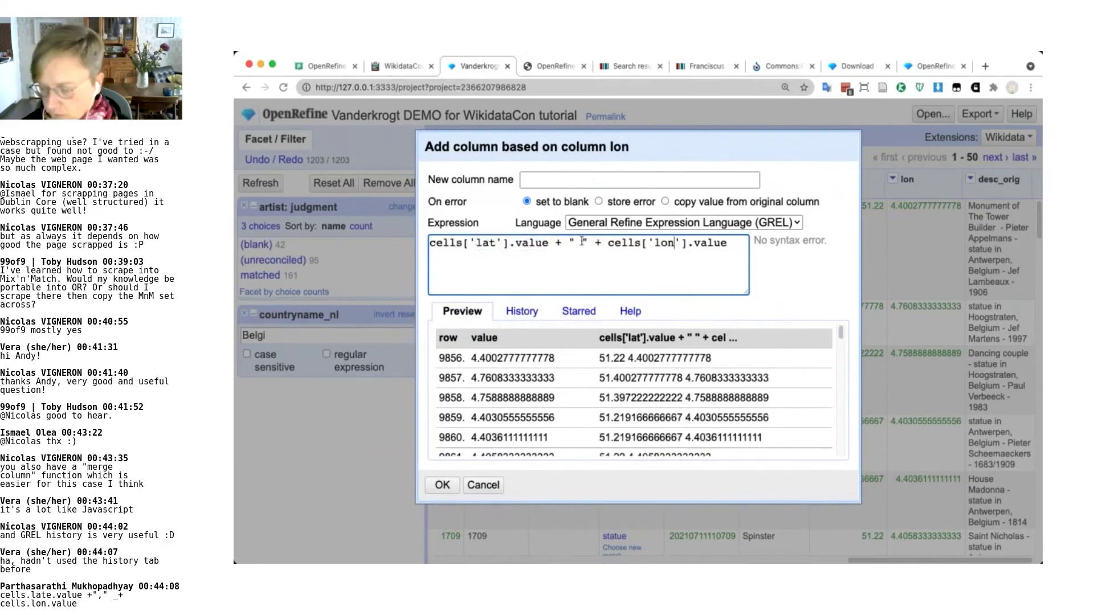
{"action": "key", "text": "BackSpace"}
{"action": "type", "text": ","}
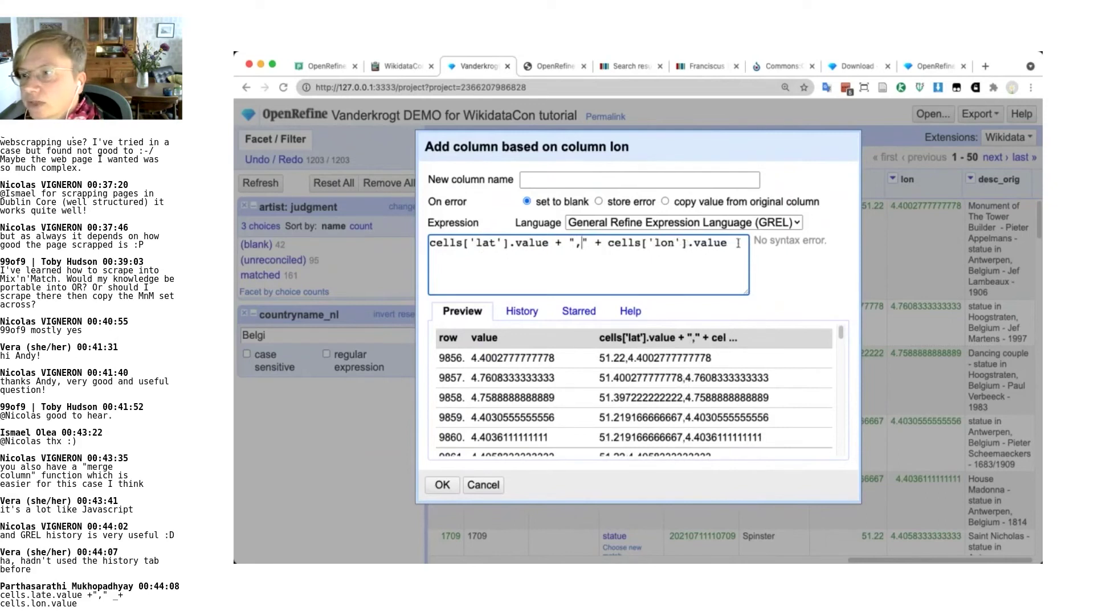
{"action": "key", "text": "ctrl+a"}
{"action": "left_click", "coordinate": [493, 243]}
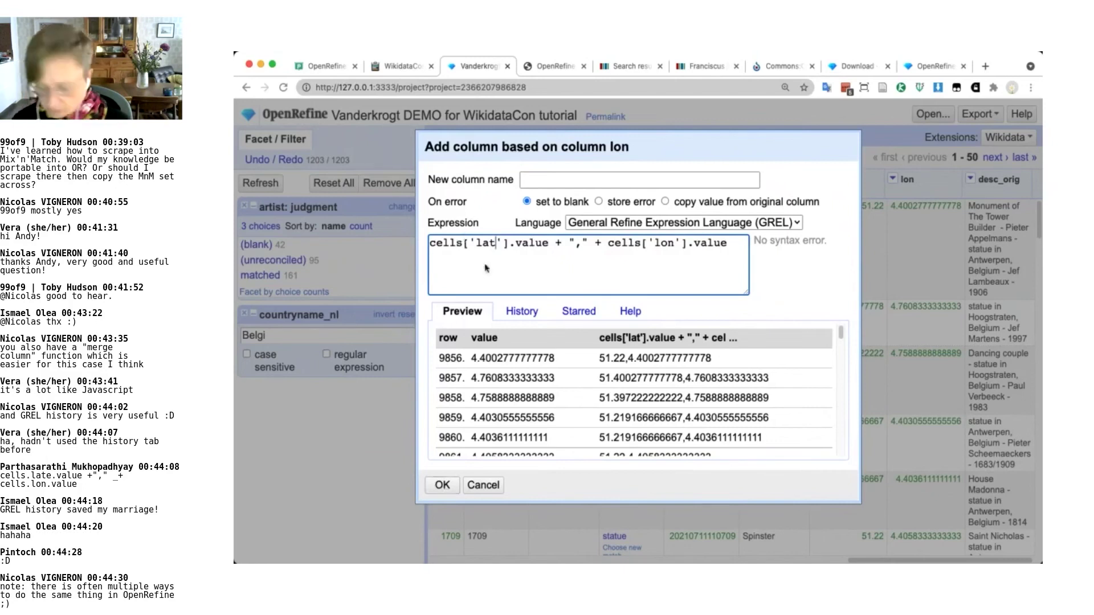
Name the new column coords_demo and create it
{"action": "left_click", "coordinate": [555, 179]}
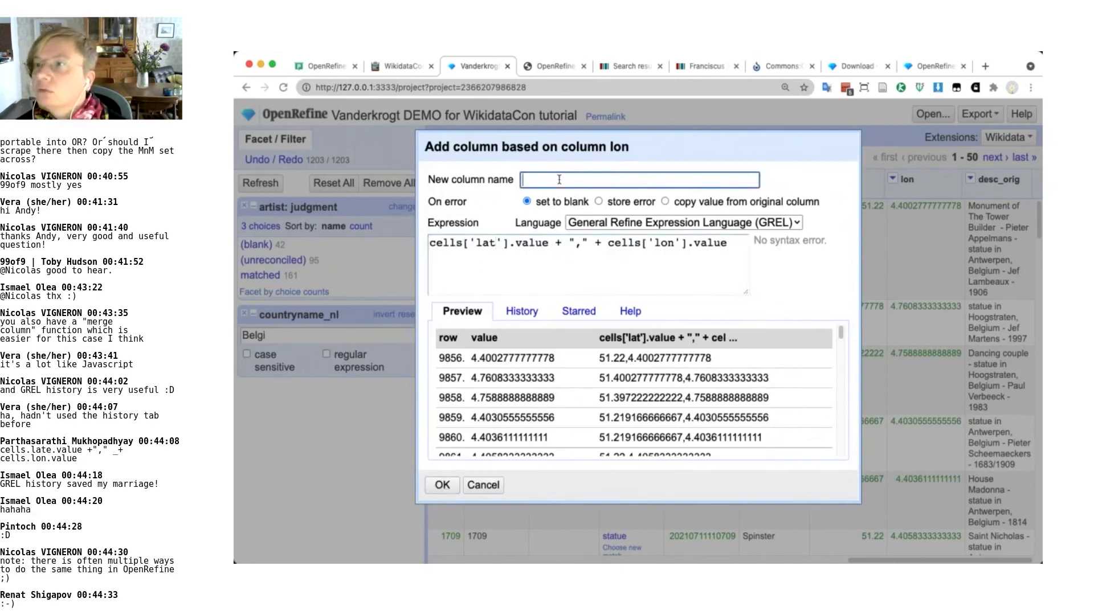
{"action": "type", "text": "coords_demo"}
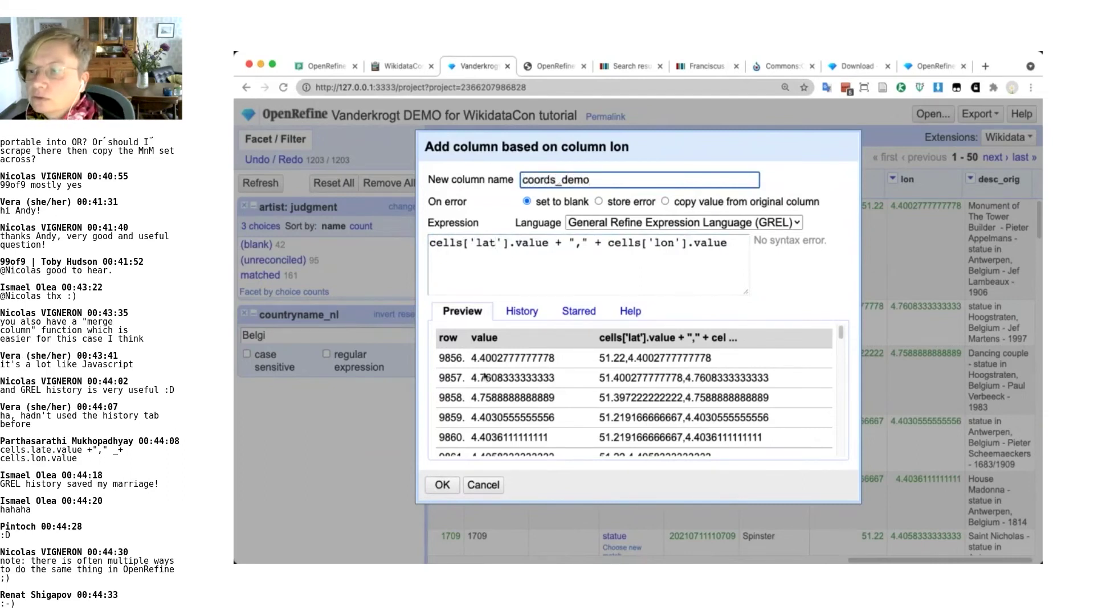
{"action": "left_click", "coordinate": [447, 484]}
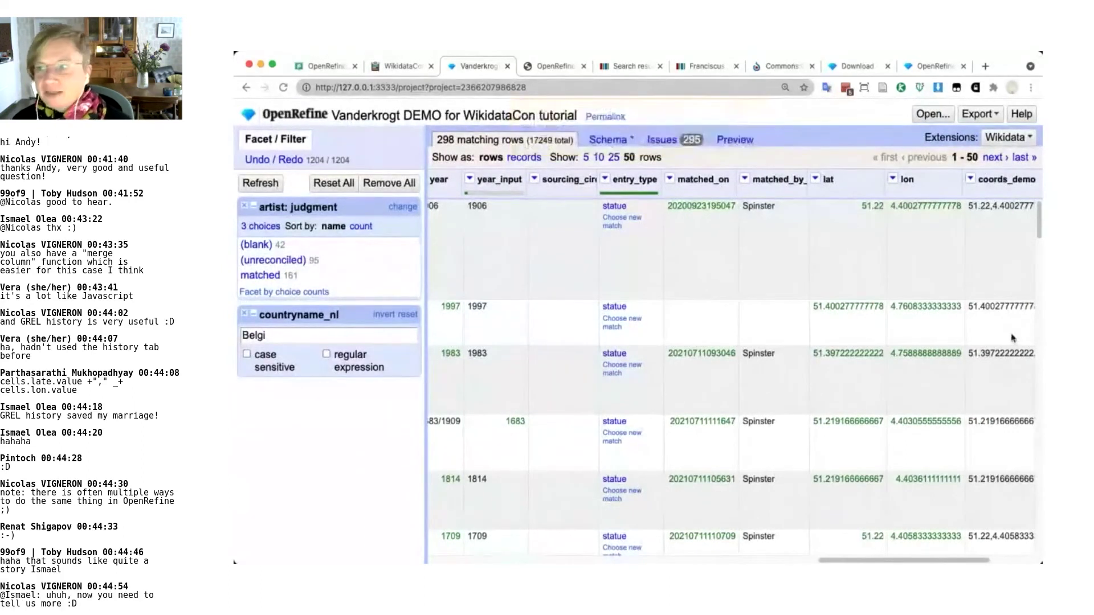
Add a "coordinate location" statement to the item in the Wikidata schema that takes its value from the coords_demo column
{"action": "left_click", "coordinate": [615, 141]}
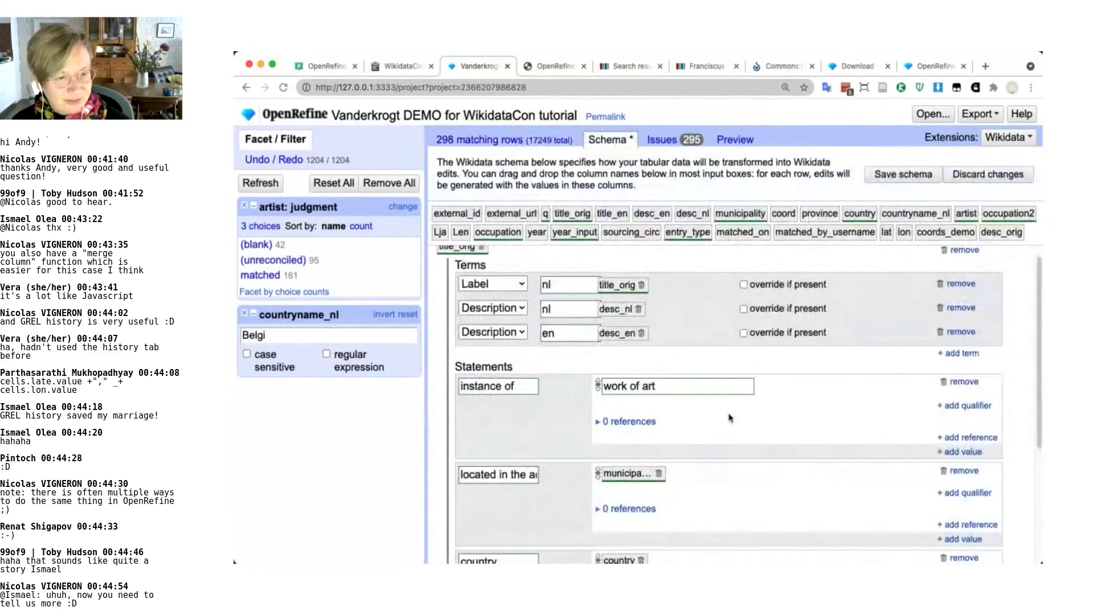
{"action": "scroll", "coordinate": [655, 359], "scroll_direction": "down", "scroll_amount": 5}
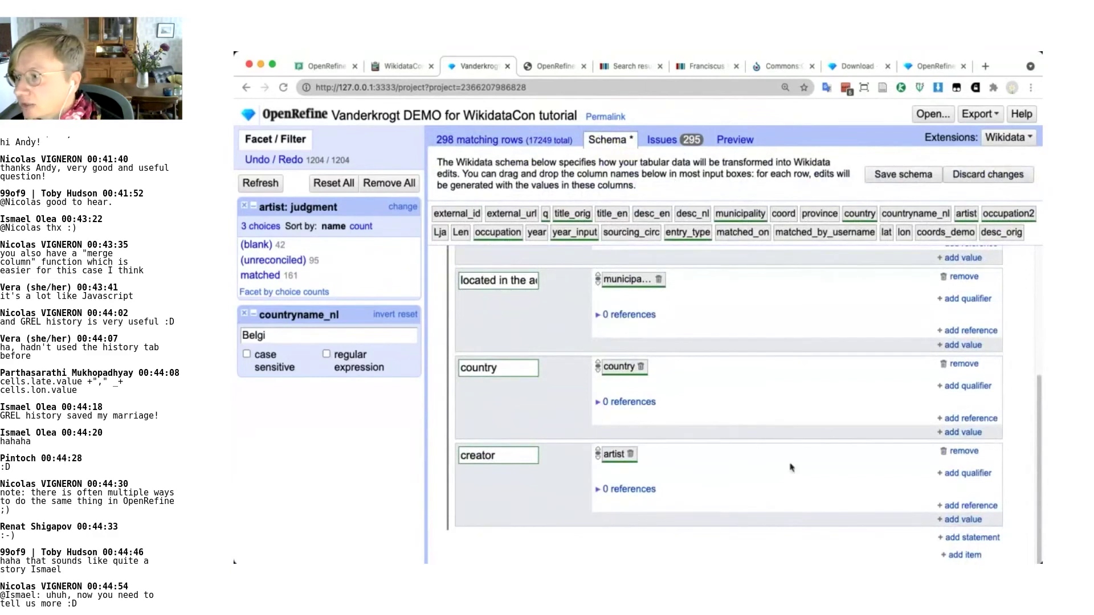
{"action": "left_click", "coordinate": [972, 538]}
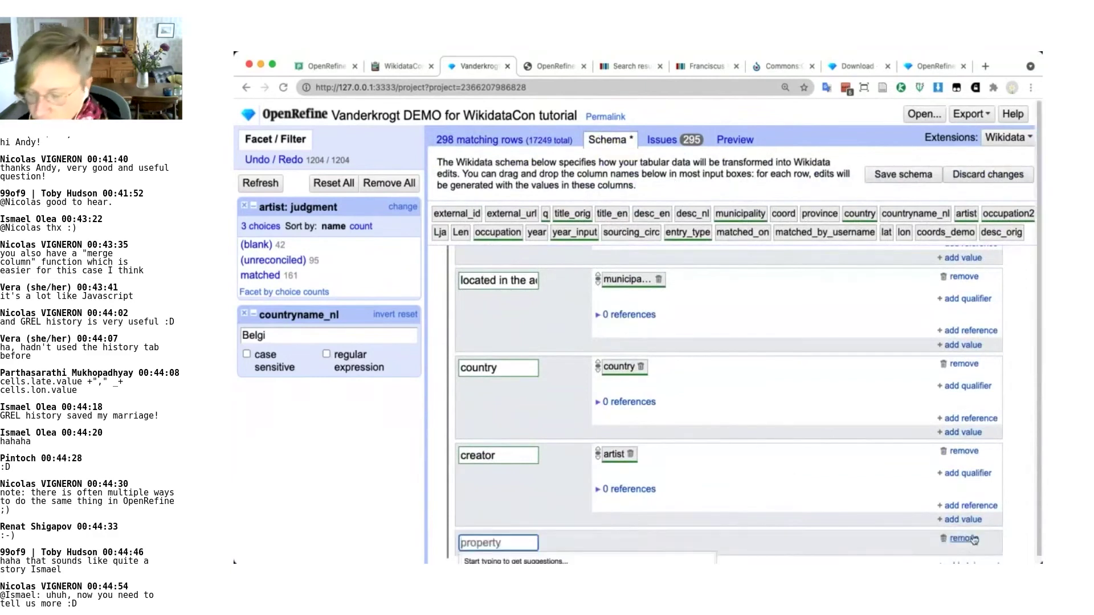
{"action": "type", "text": "coord"}
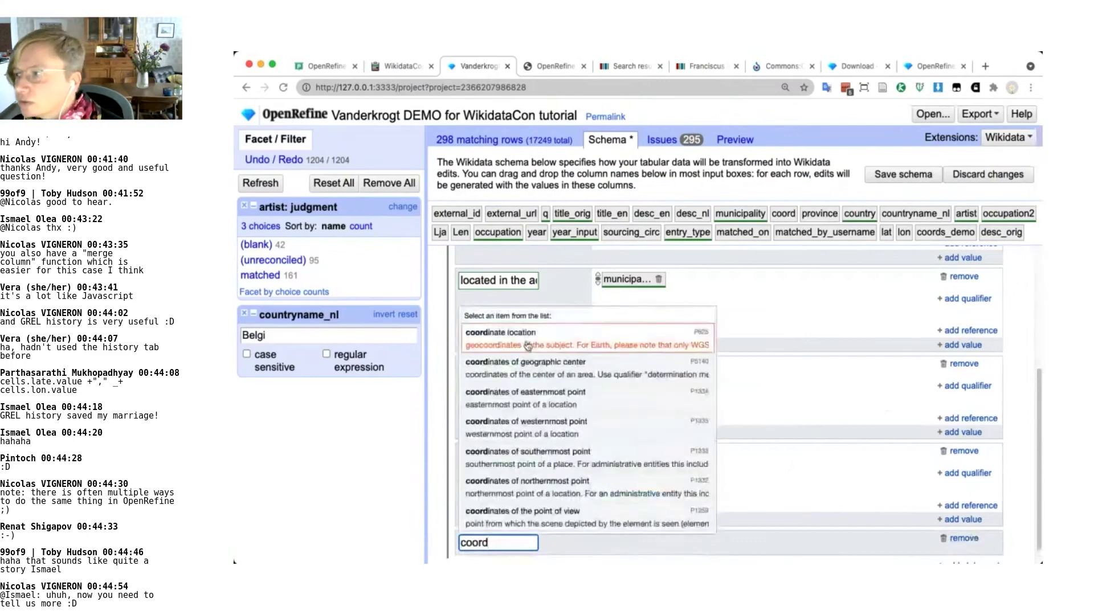
{"action": "left_click", "coordinate": [733, 328]}
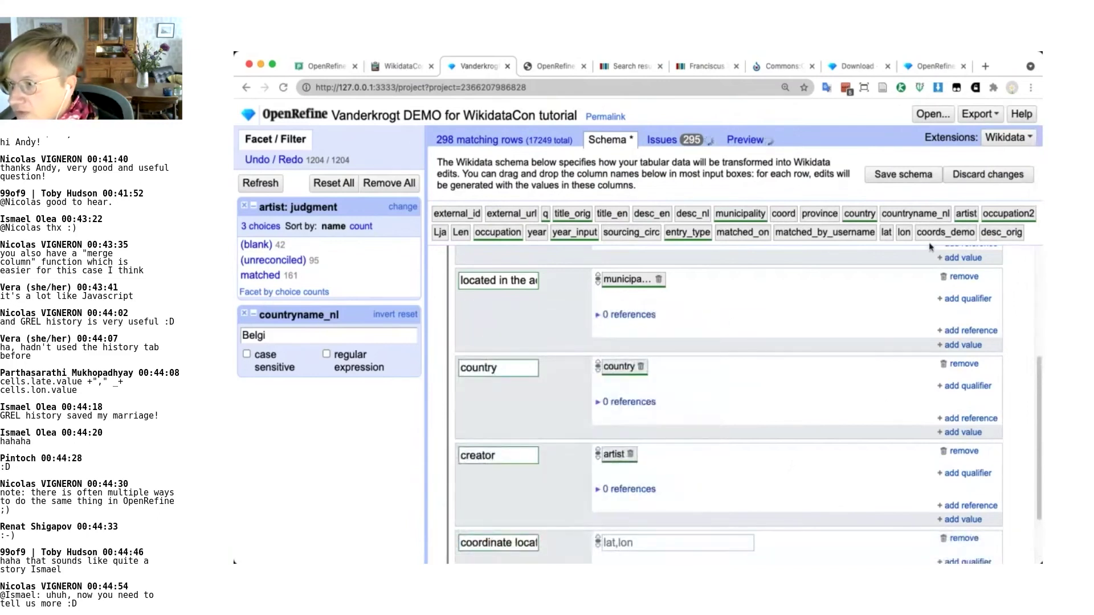
{"action": "scroll", "coordinate": [801, 395], "scroll_direction": "down", "scroll_amount": 2}
{"action": "left_click_drag", "start_coordinate": [946, 234], "coordinate": [689, 456]}
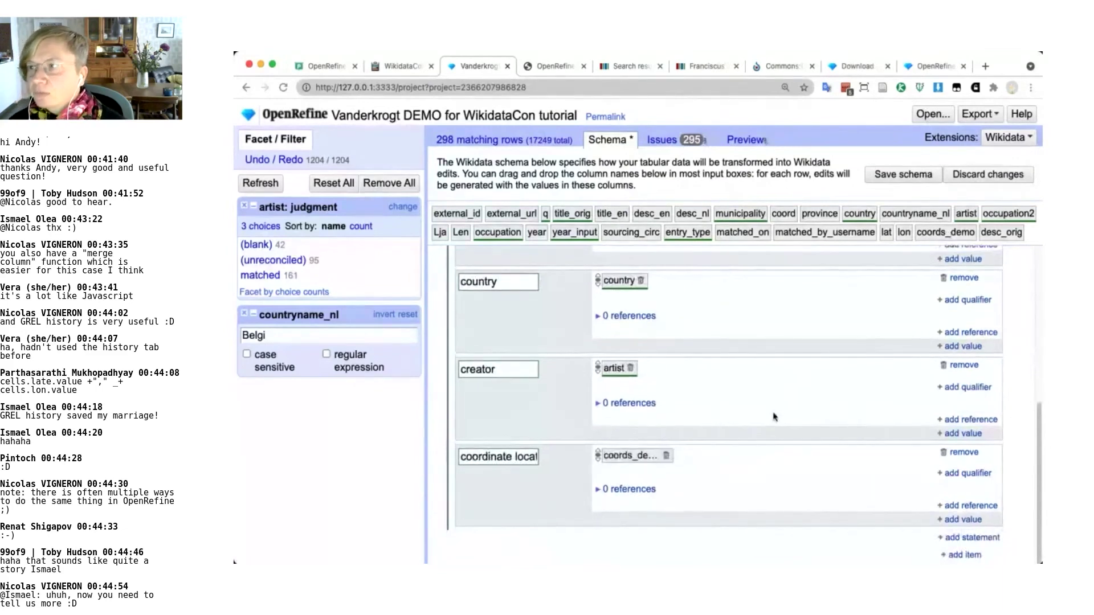
Review the issues reported for the schema with the coordinate statement, and return to the schema
{"action": "scroll", "coordinate": [774, 417], "scroll_direction": "up", "scroll_amount": 10}
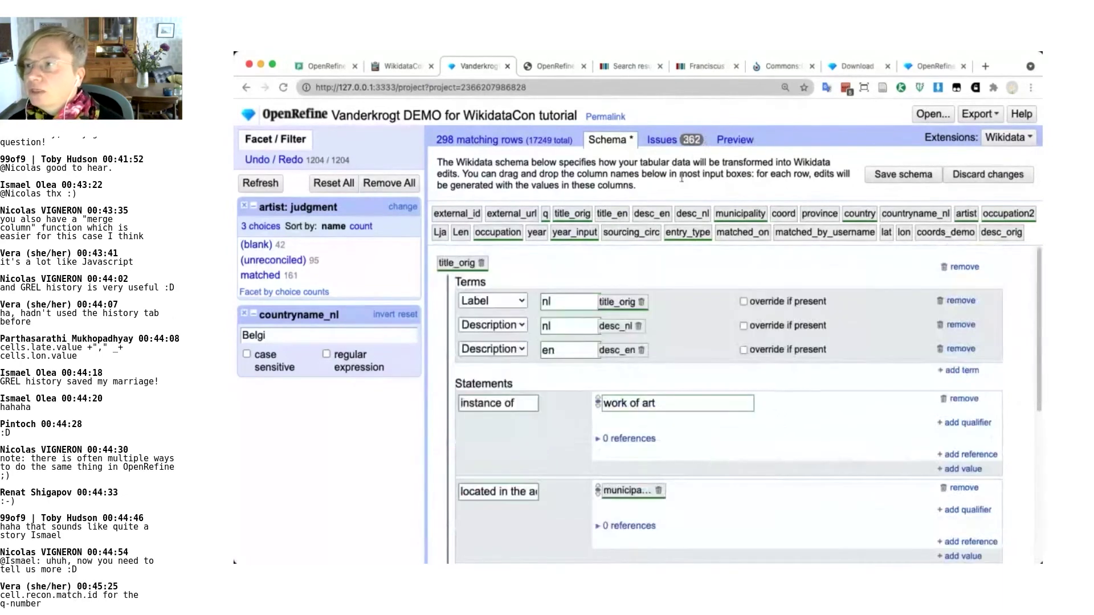
{"action": "left_click", "coordinate": [671, 141]}
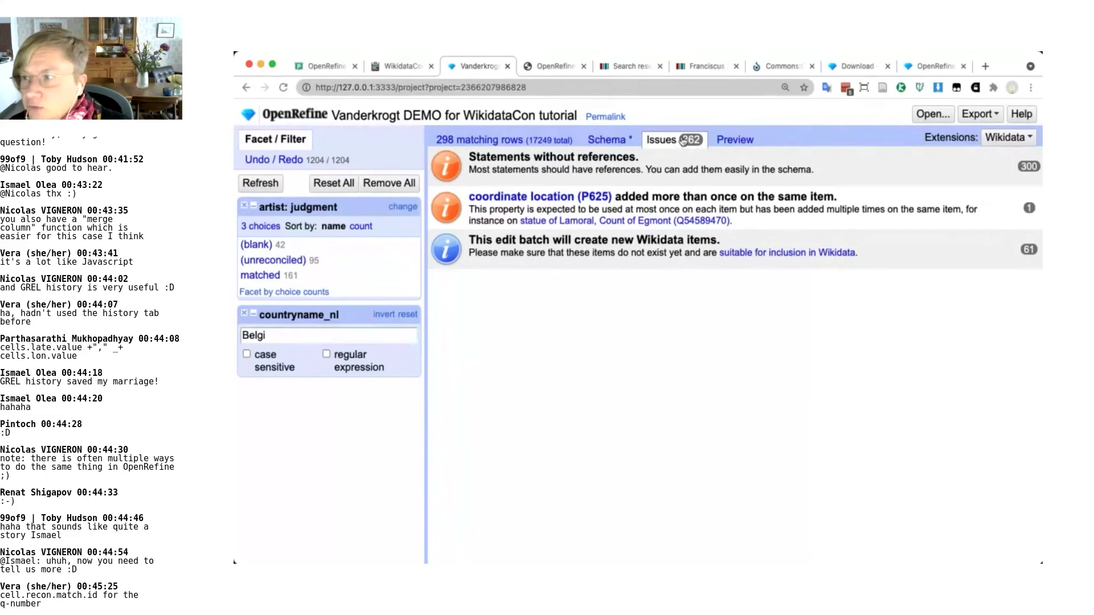
{"action": "left_click", "coordinate": [606, 140]}
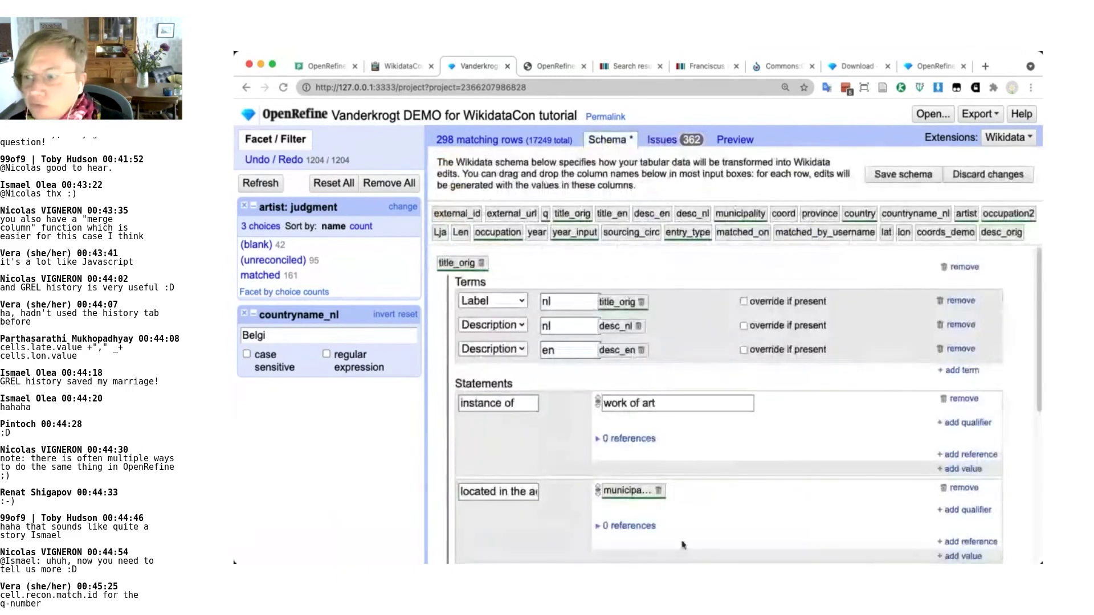
Add a reference to the "instance of" statement with the property "reference URL" taking its value from the external_url column
{"action": "scroll", "coordinate": [767, 457], "scroll_direction": "down", "scroll_amount": 1}
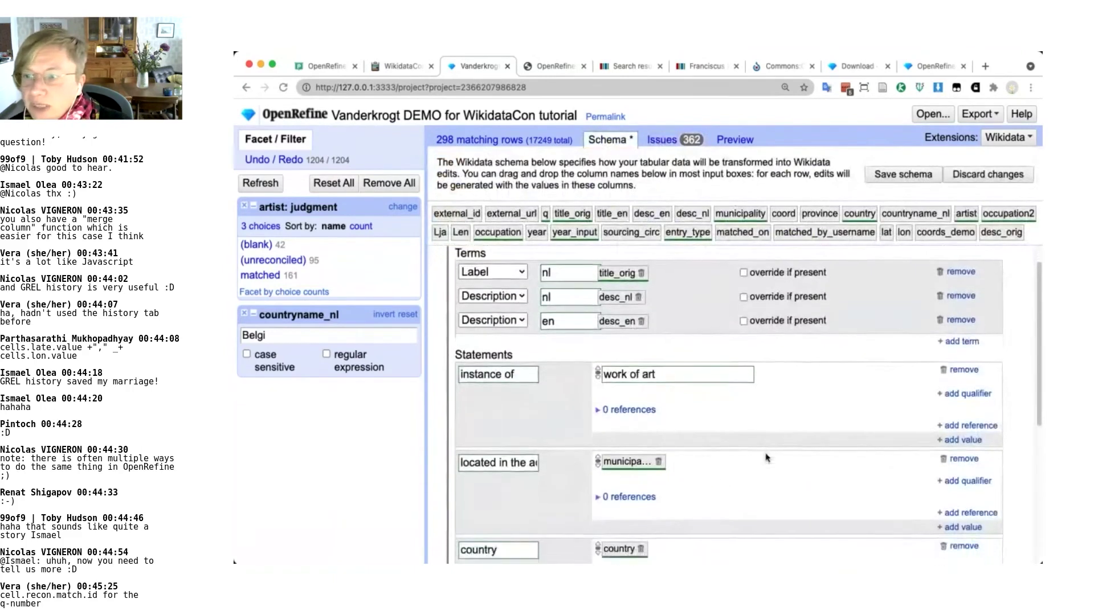
{"action": "scroll", "coordinate": [767, 458], "scroll_direction": "down", "scroll_amount": 3}
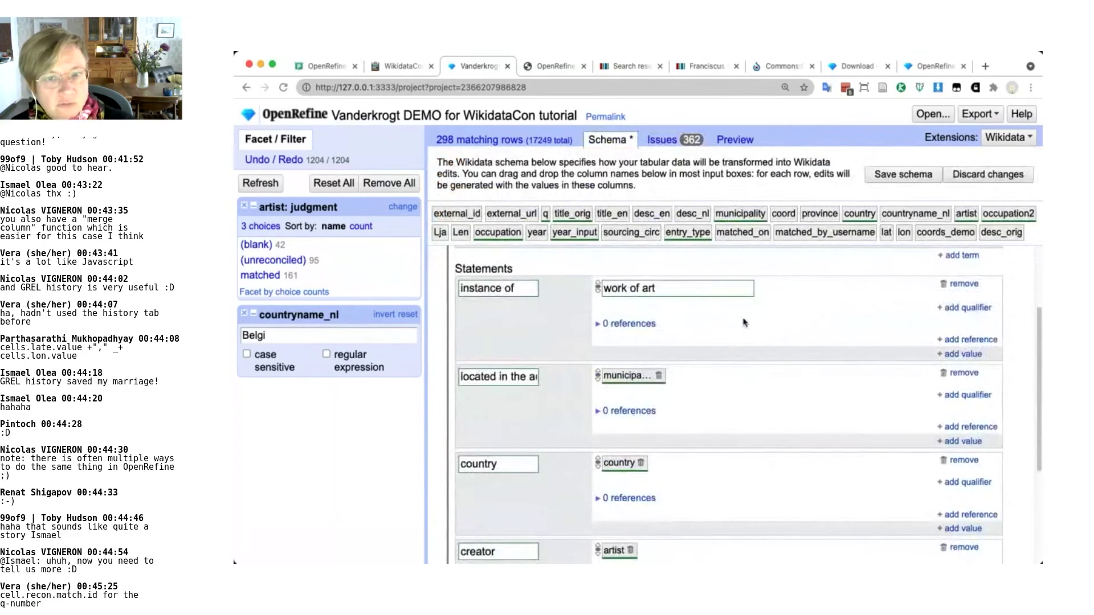
{"action": "scroll", "coordinate": [758, 331], "scroll_direction": "down", "scroll_amount": 1}
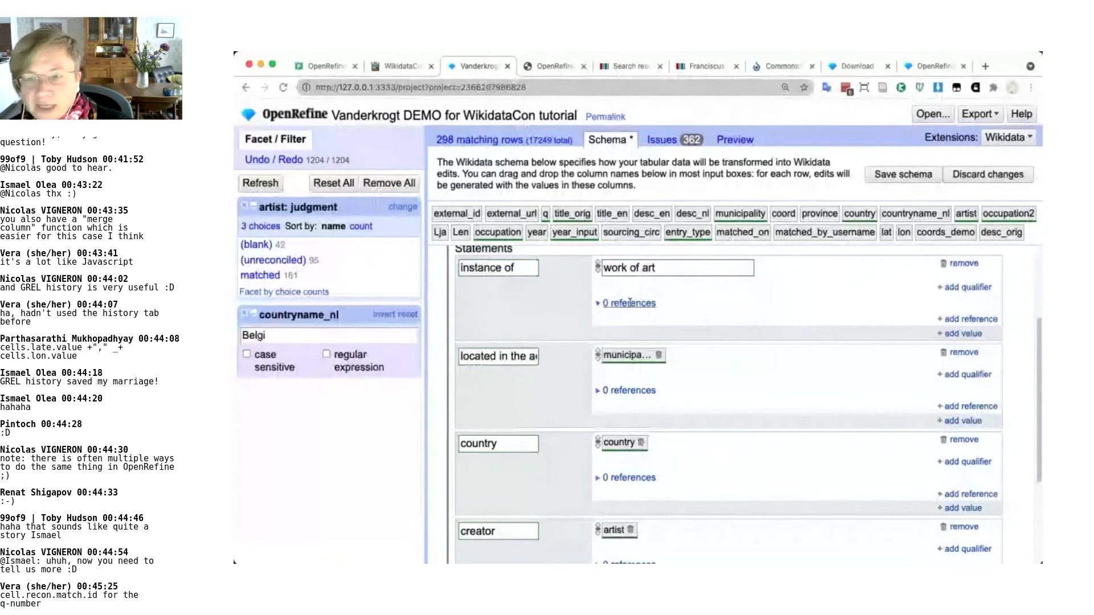
{"action": "left_click", "coordinate": [970, 319]}
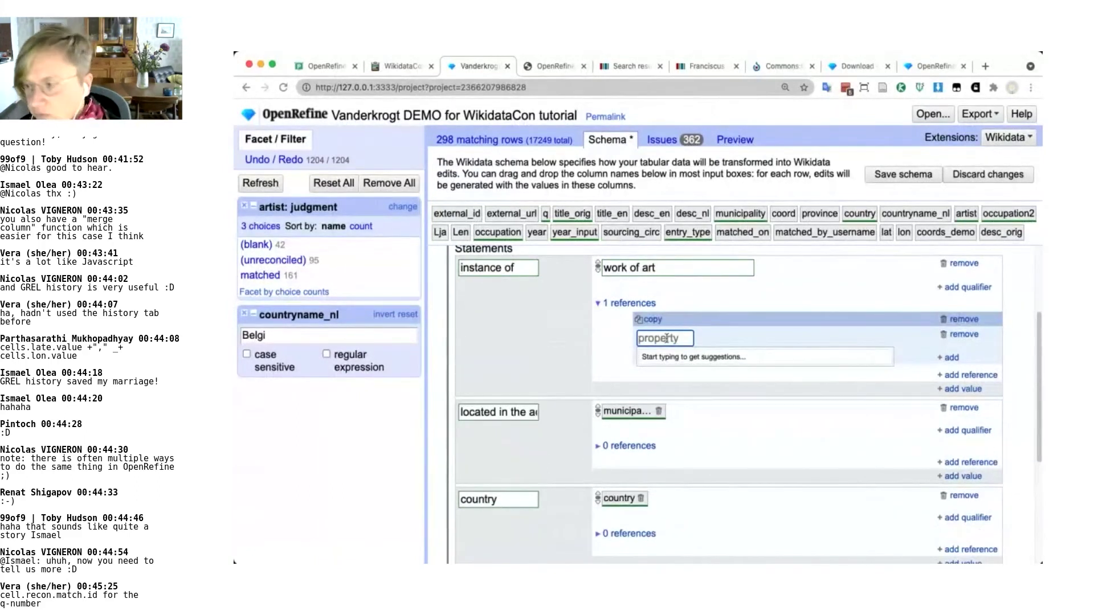
{"action": "type", "text": "refer"}
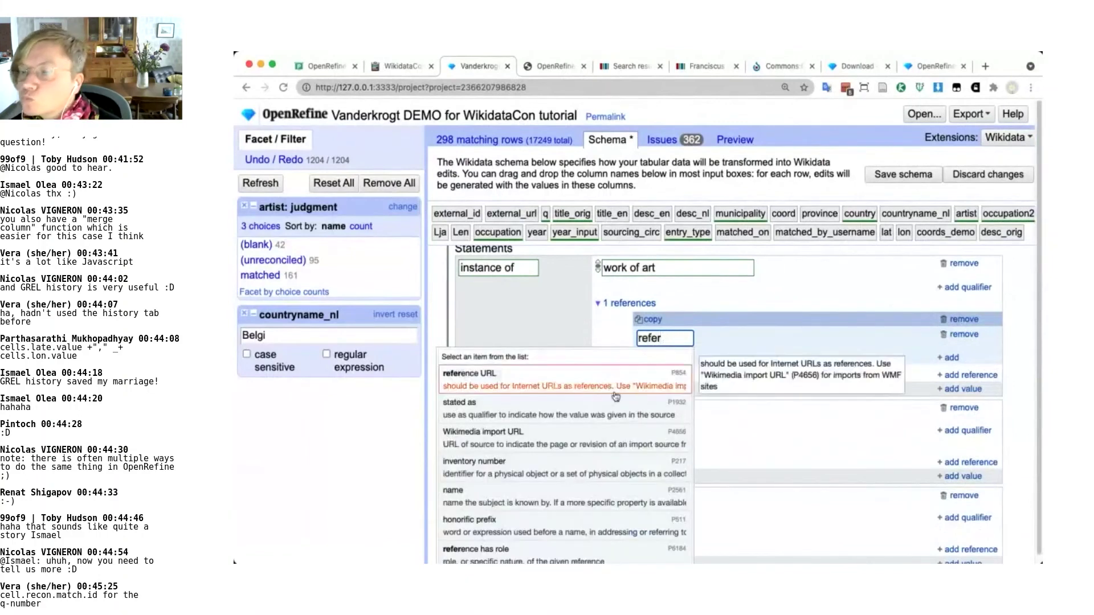
{"action": "left_click", "coordinate": [617, 391]}
{"action": "left_click_drag", "start_coordinate": [512, 213], "coordinate": [738, 337]}
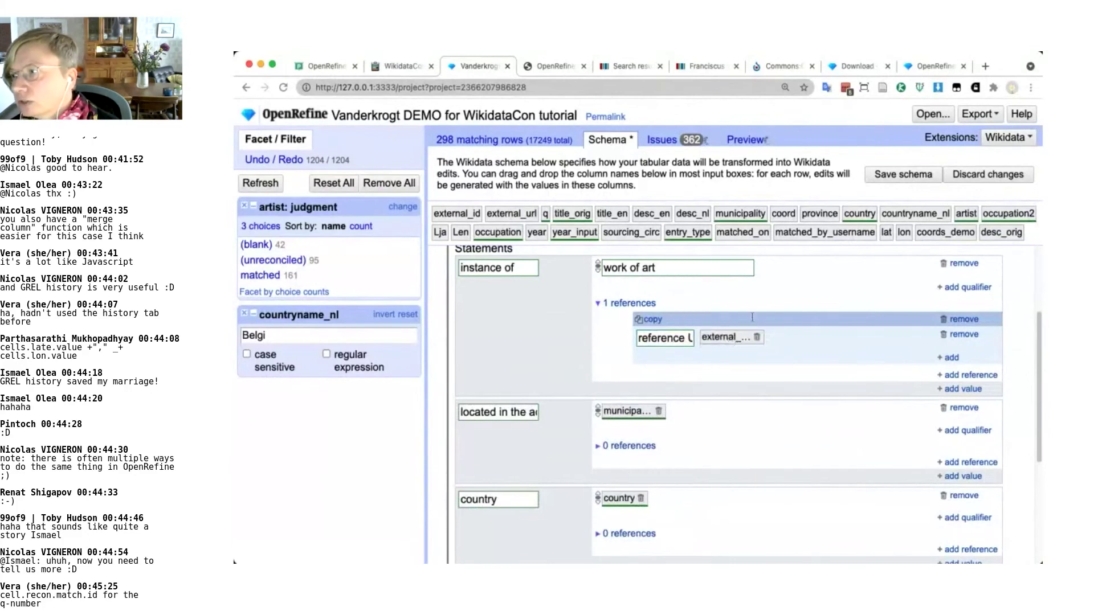
Add the property "retrieved" with the date 2021-10-30 to the reference of the "instance of" statement
{"action": "left_click", "coordinate": [951, 357]}
{"action": "type", "text": "retr"}
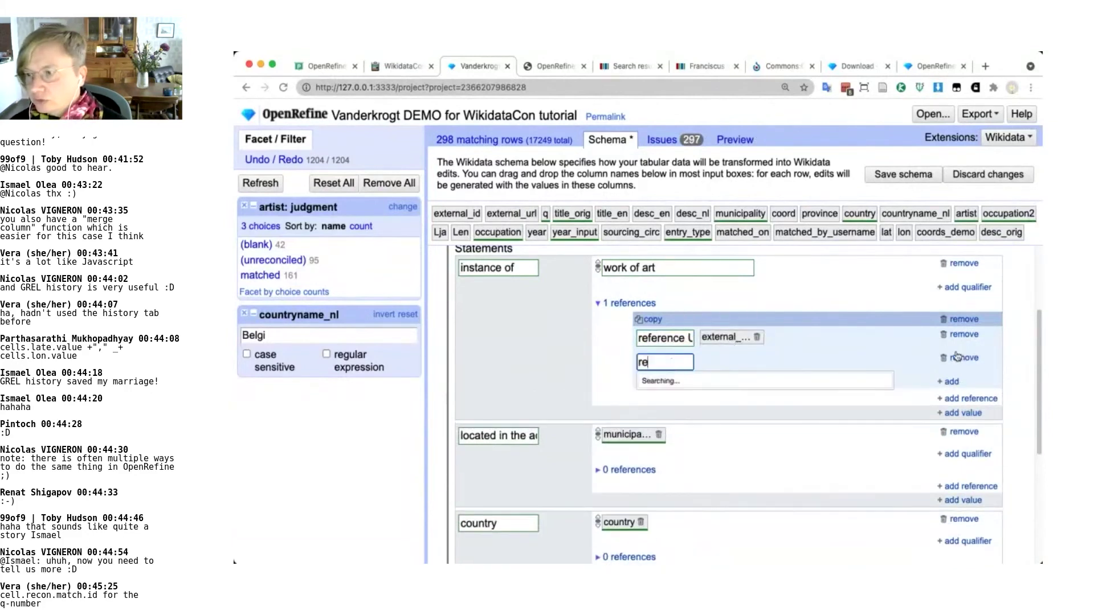
{"action": "left_click", "coordinate": [712, 392]}
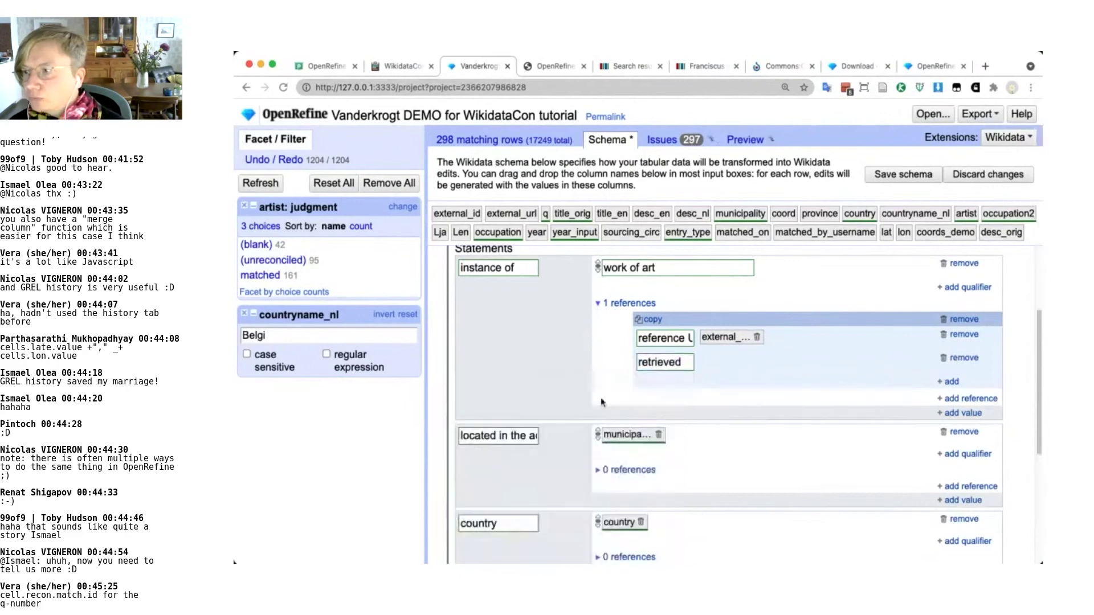
{"action": "left_click", "coordinate": [724, 365]}
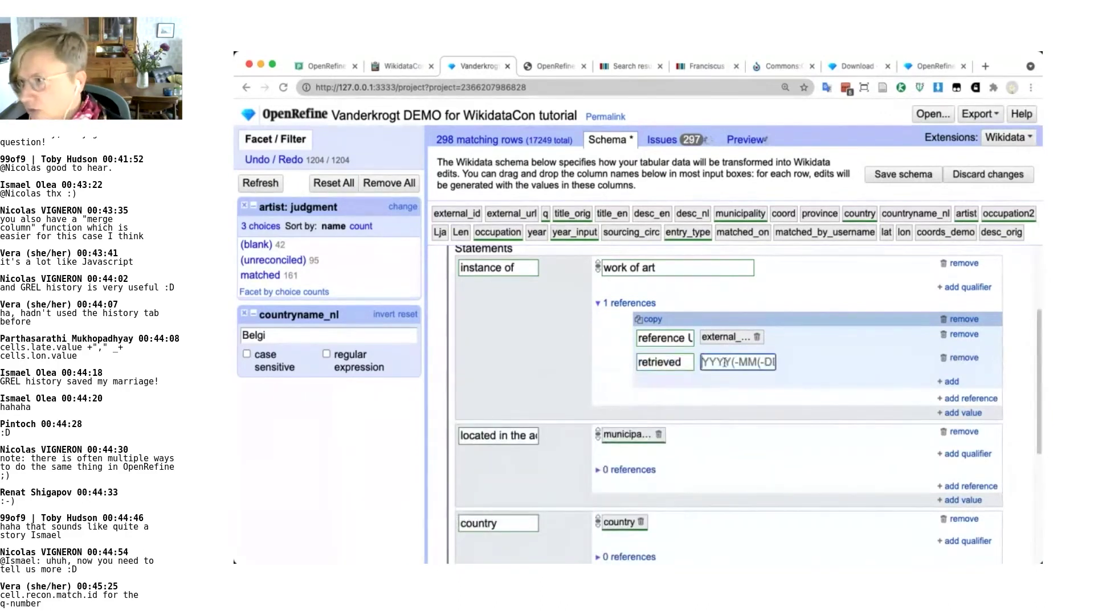
{"action": "type", "text": "2021-"}
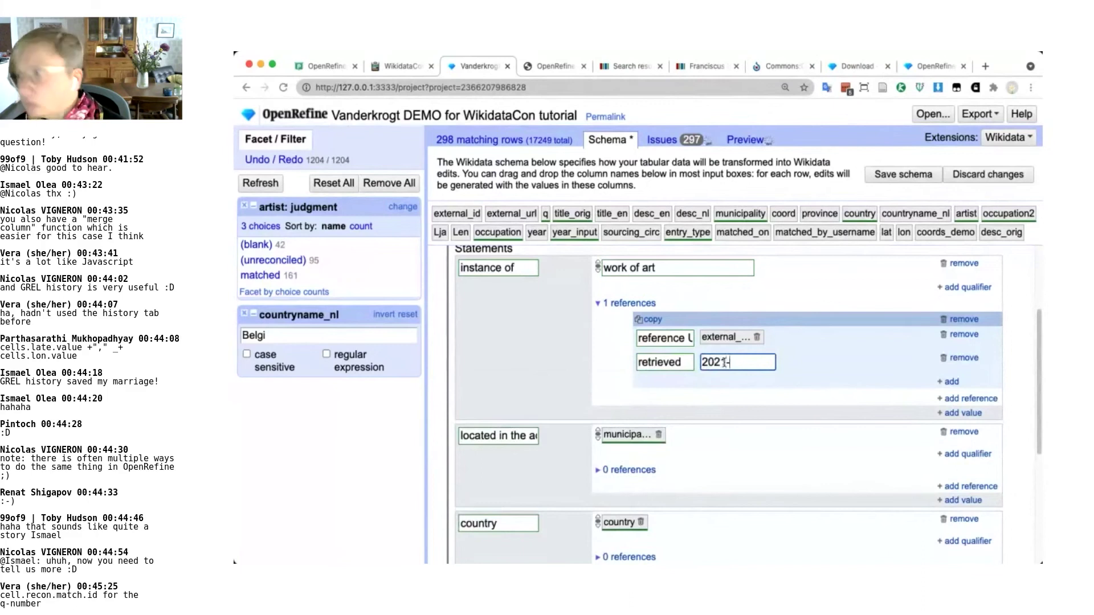
{"action": "type", "text": "1"}
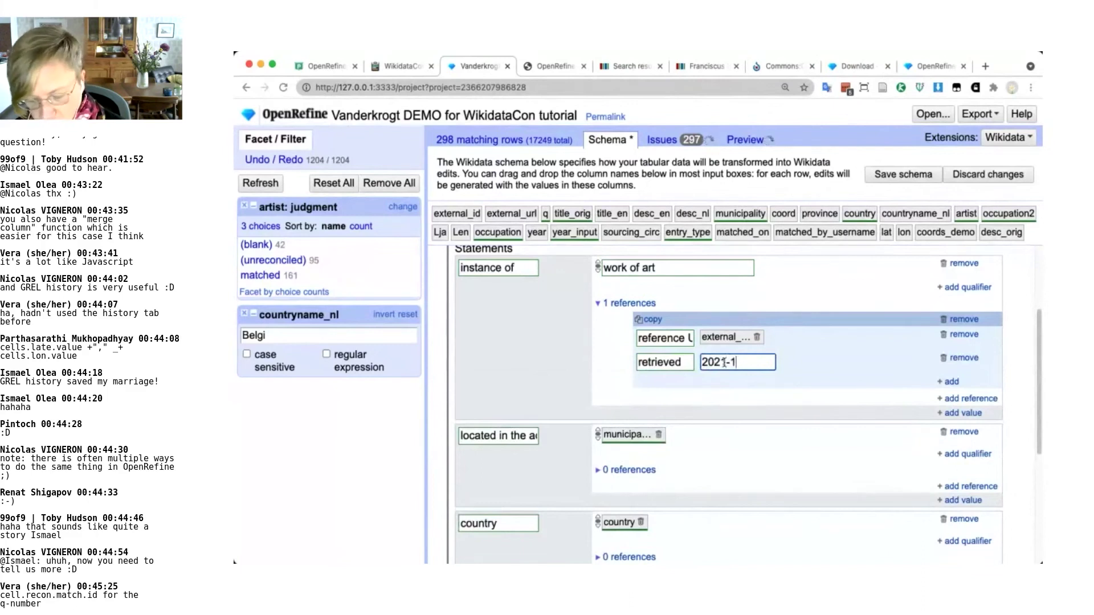
{"action": "type", "text": "0-30"}
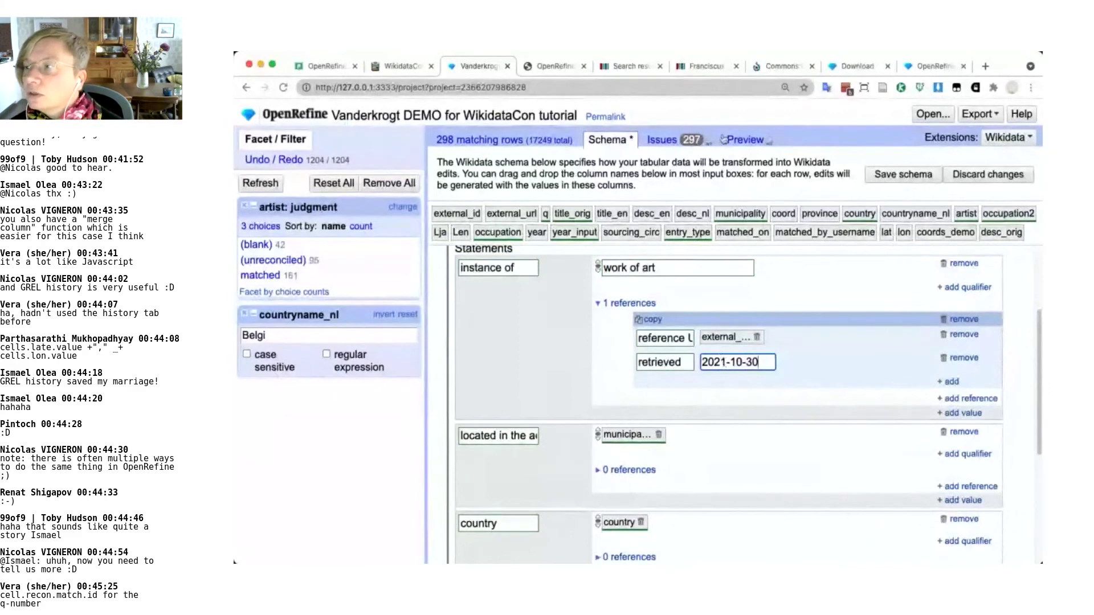
{"action": "left_click", "coordinate": [881, 360]}
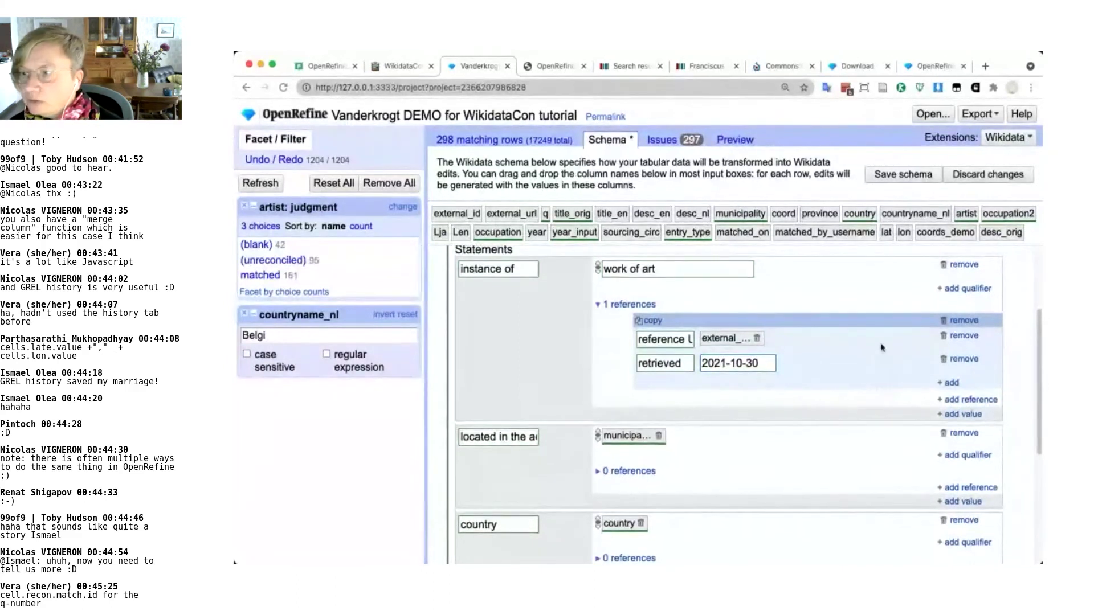
Copy the "instance of" statement's reference and paste it onto the "located in the administrative territorial entity" statement that uses the municipality column
{"action": "left_click", "coordinate": [652, 322]}
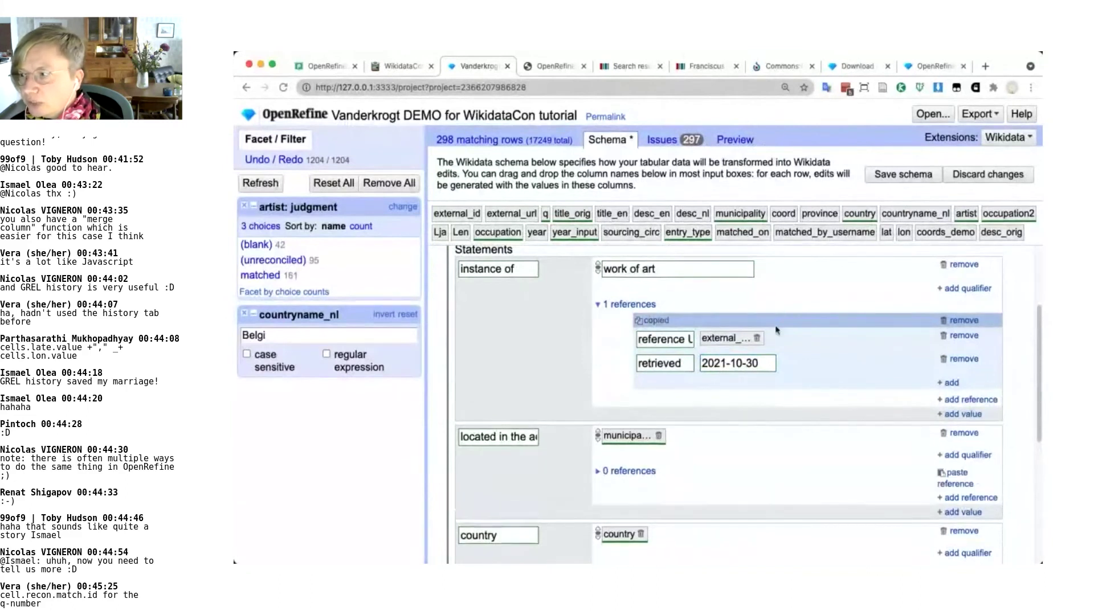
{"action": "scroll", "coordinate": [780, 334], "scroll_direction": "down", "scroll_amount": 2}
{"action": "left_click", "coordinate": [957, 385]}
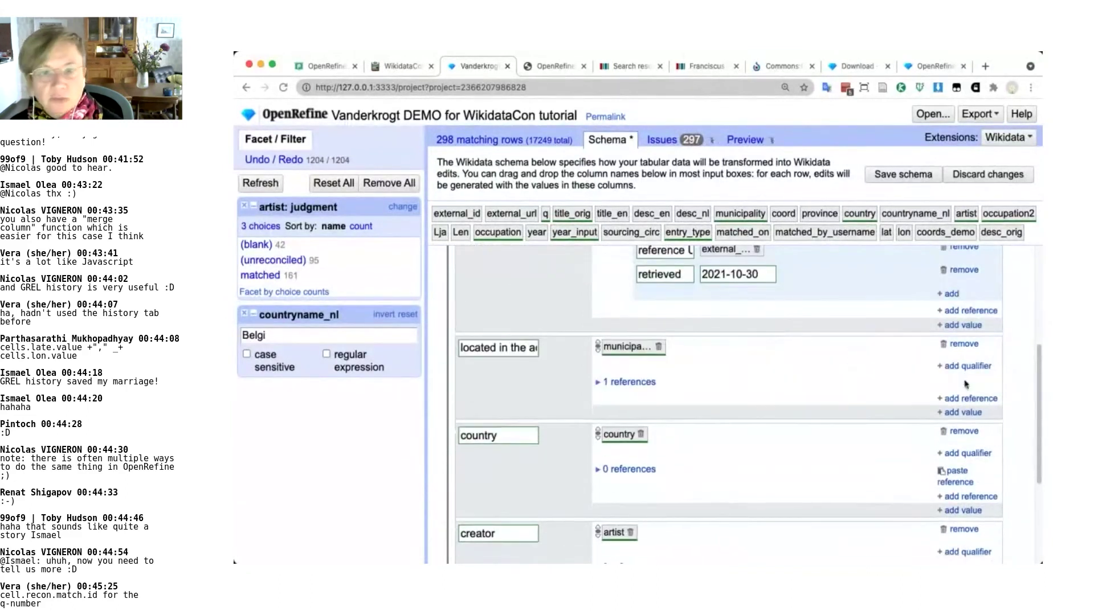
{"action": "scroll", "coordinate": [846, 391], "scroll_direction": "down", "scroll_amount": 2}
{"action": "scroll", "coordinate": [846, 391], "scroll_direction": "down", "scroll_amount": 1}
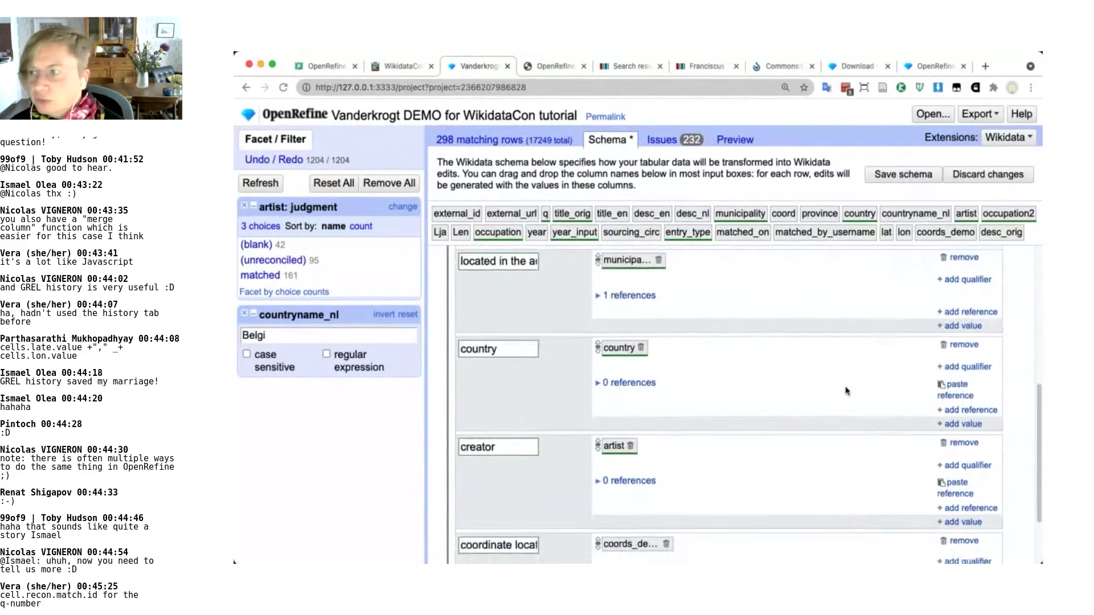
{"action": "scroll", "coordinate": [846, 390], "scroll_direction": "up", "scroll_amount": 3}
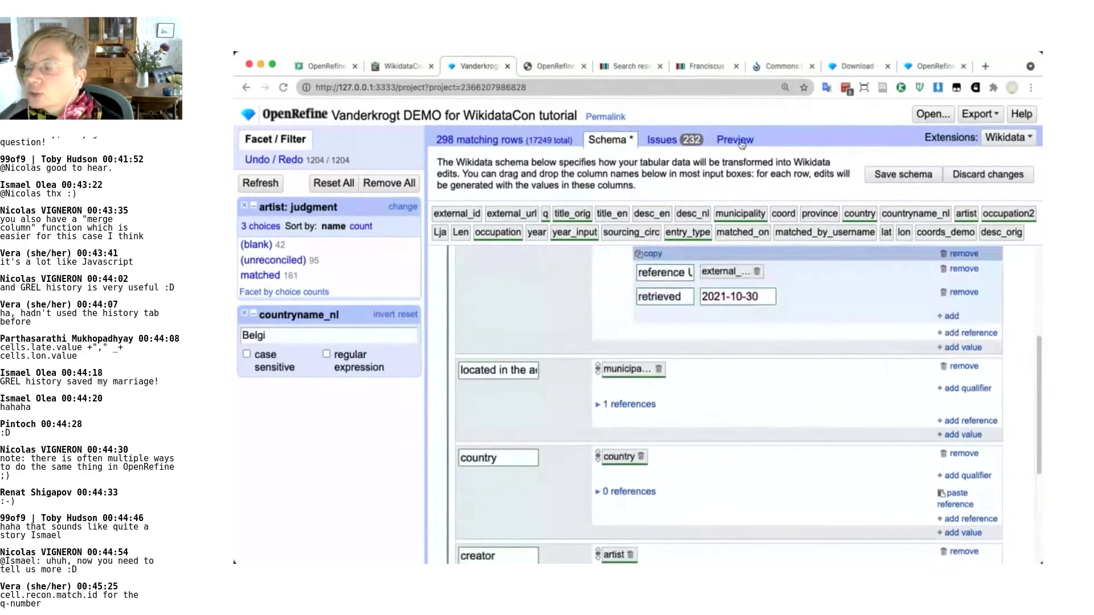
Preview the edits the schema generates and examine the statements and references of the first new items
{"action": "left_click", "coordinate": [741, 145]}
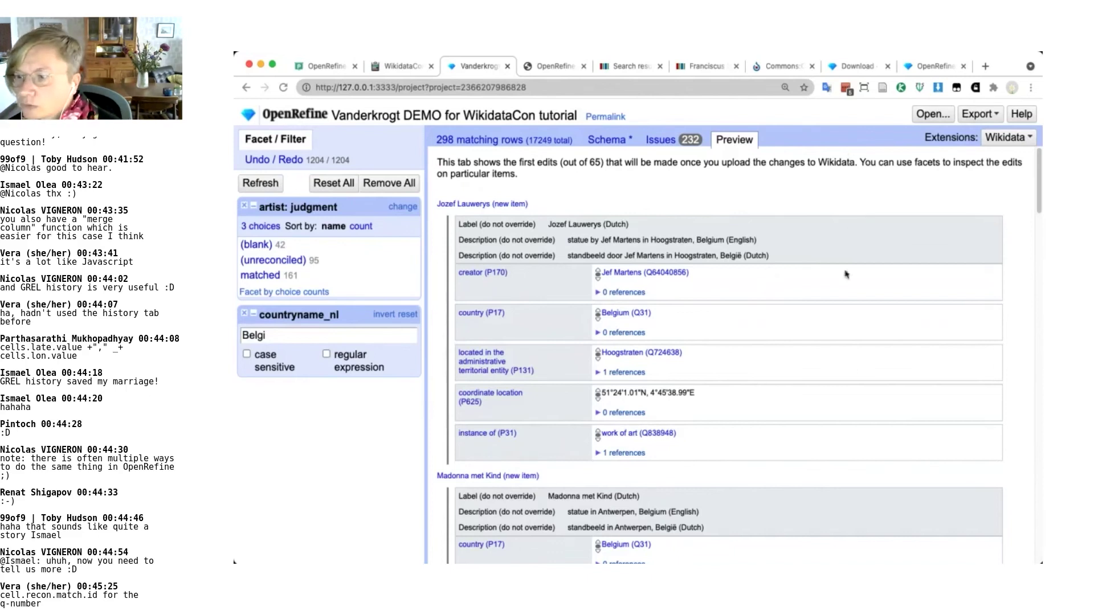
{"action": "scroll", "coordinate": [543, 390], "scroll_direction": "down", "scroll_amount": 1}
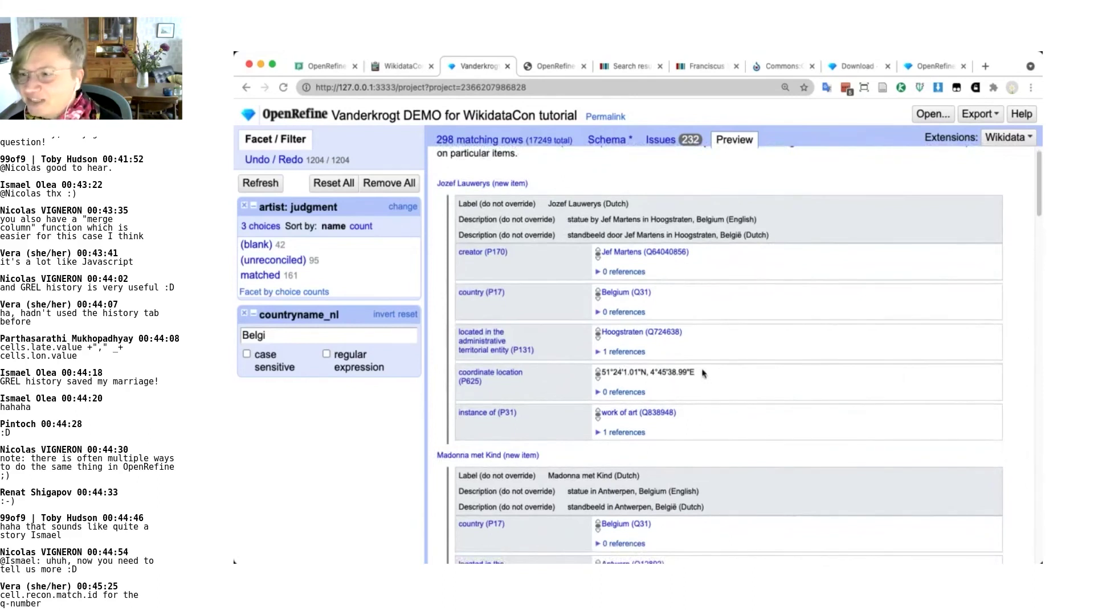
{"action": "scroll", "coordinate": [740, 373], "scroll_direction": "down", "scroll_amount": 1}
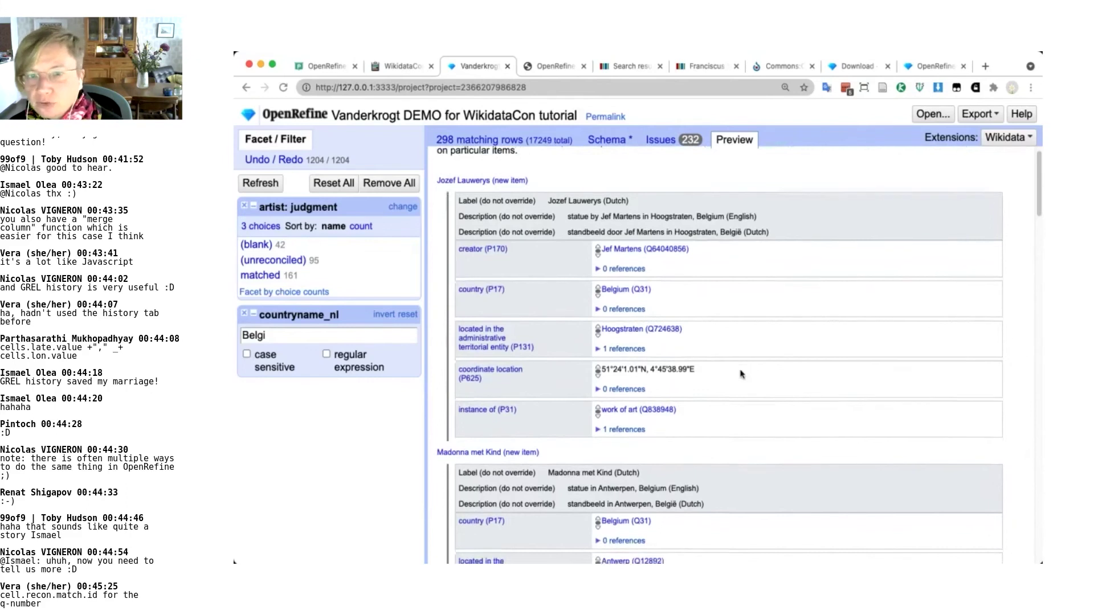
{"action": "scroll", "coordinate": [741, 374], "scroll_direction": "down", "scroll_amount": 2}
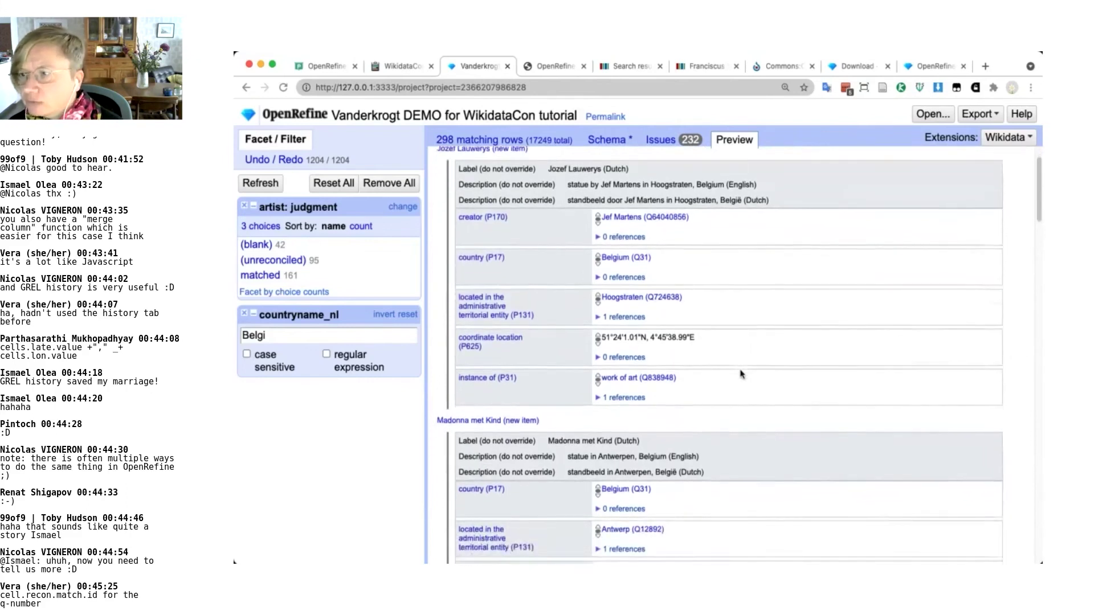
{"action": "scroll", "coordinate": [741, 374], "scroll_direction": "down", "scroll_amount": 2}
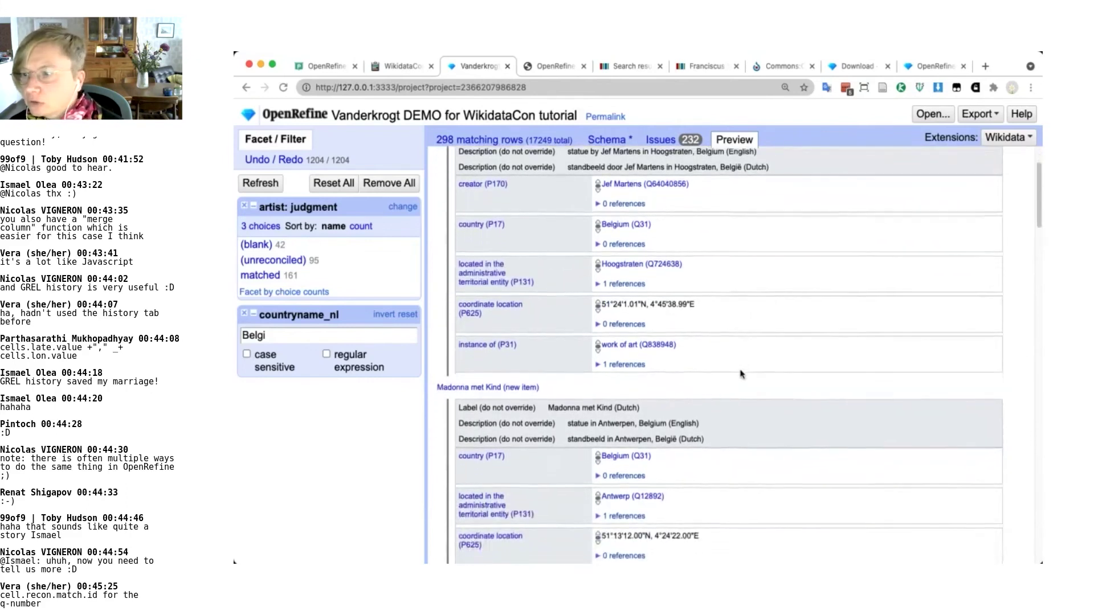
{"action": "scroll", "coordinate": [741, 374], "scroll_direction": "down", "scroll_amount": 7}
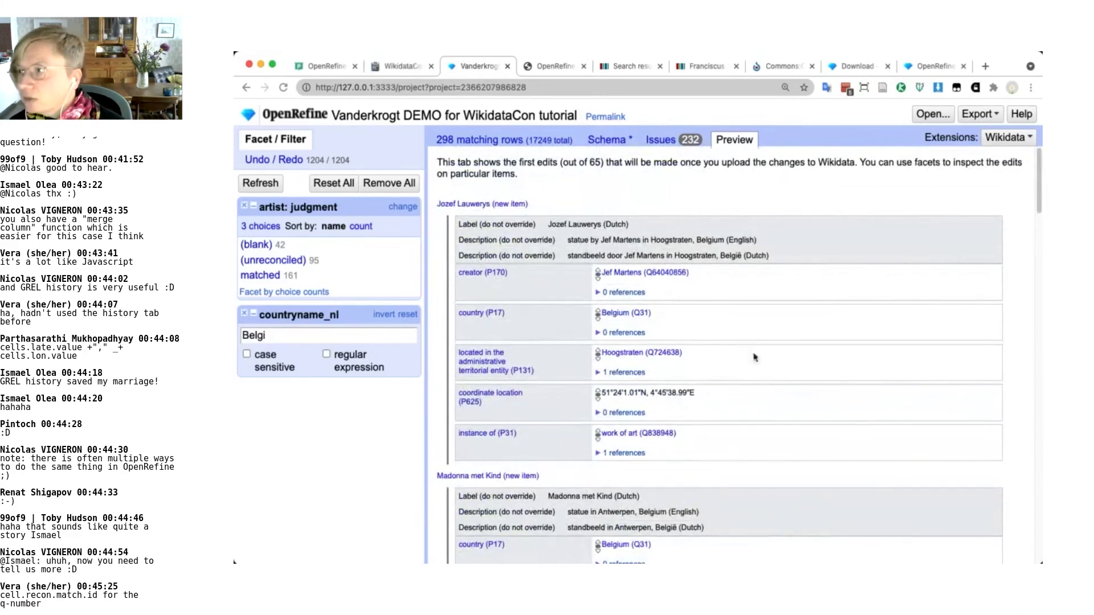
Save the schema by starting the upload of edits to Wikidata, and dismiss the account login without signing in
{"action": "left_click", "coordinate": [1024, 136]}
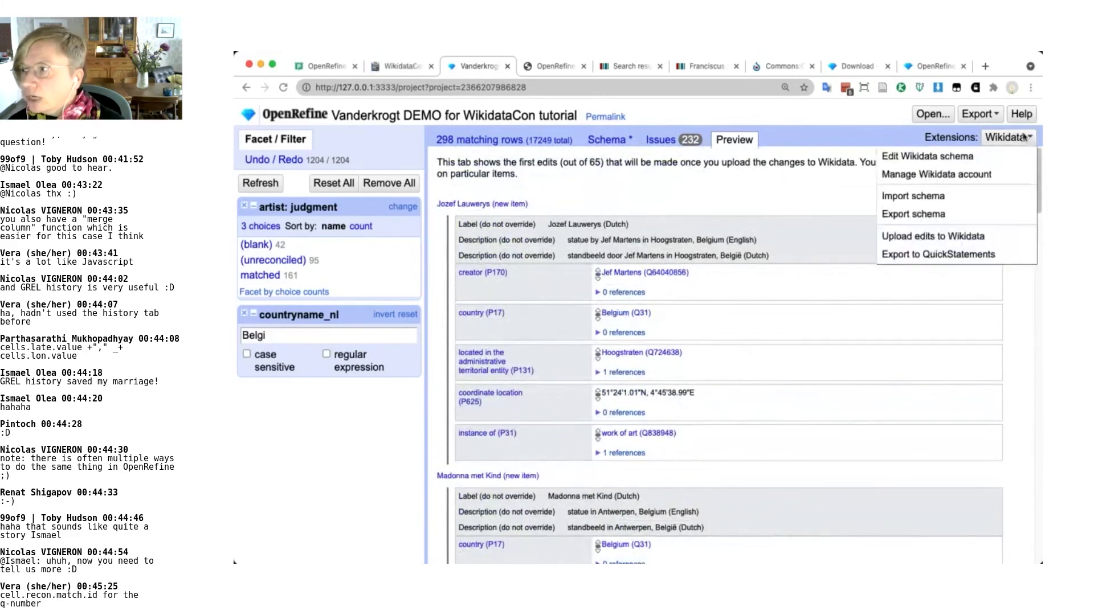
{"action": "left_click", "coordinate": [964, 237]}
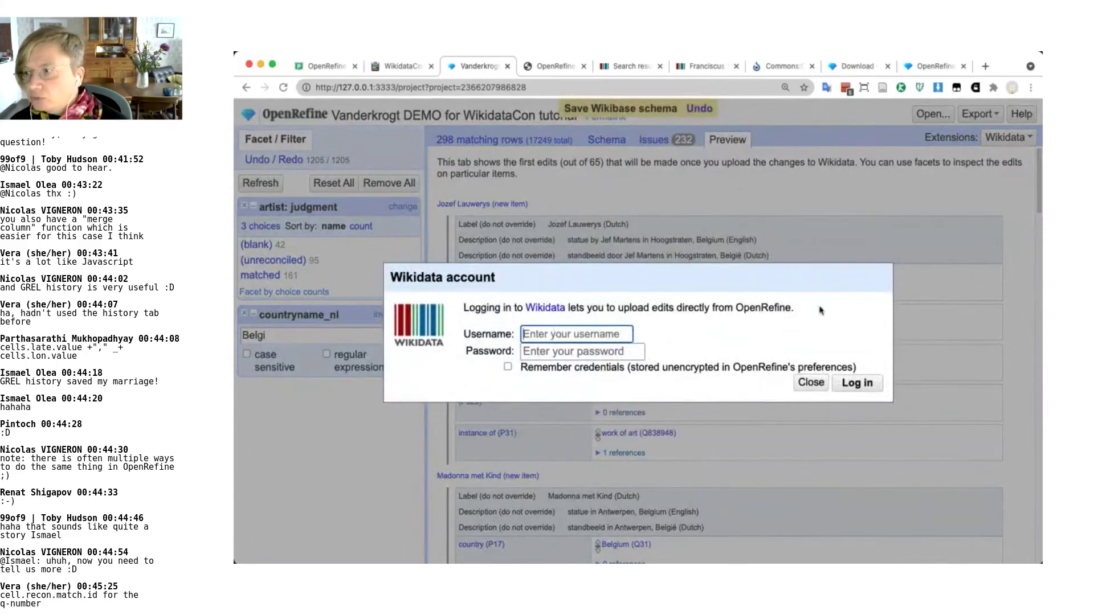
{"action": "left_click", "coordinate": [812, 383]}
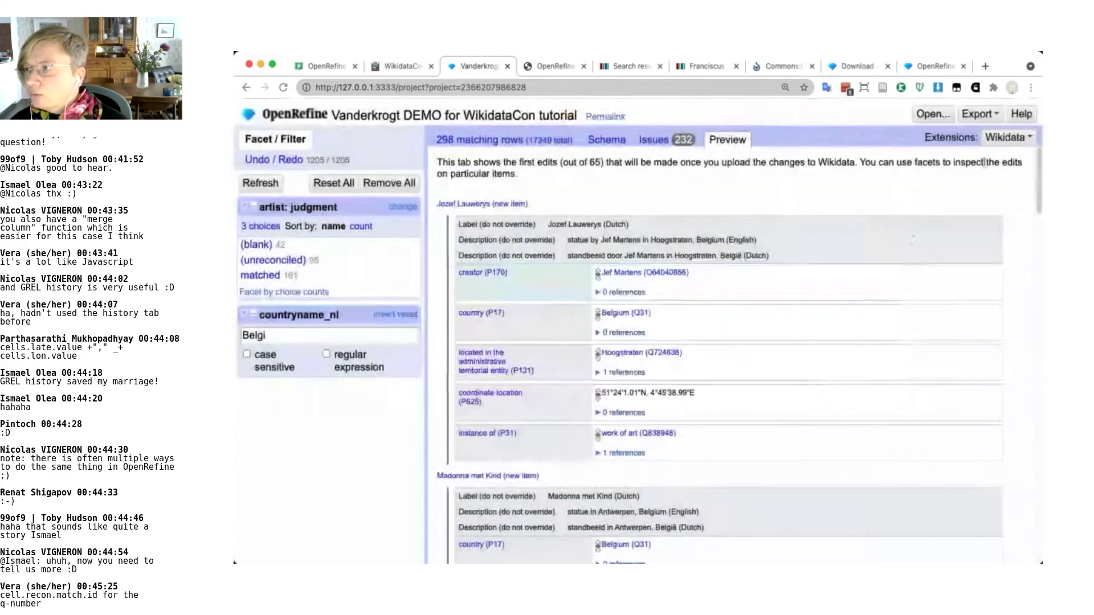
Export the edits to QuickStatements and open the downloaded file statements (2).txt
{"action": "left_click", "coordinate": [1015, 142]}
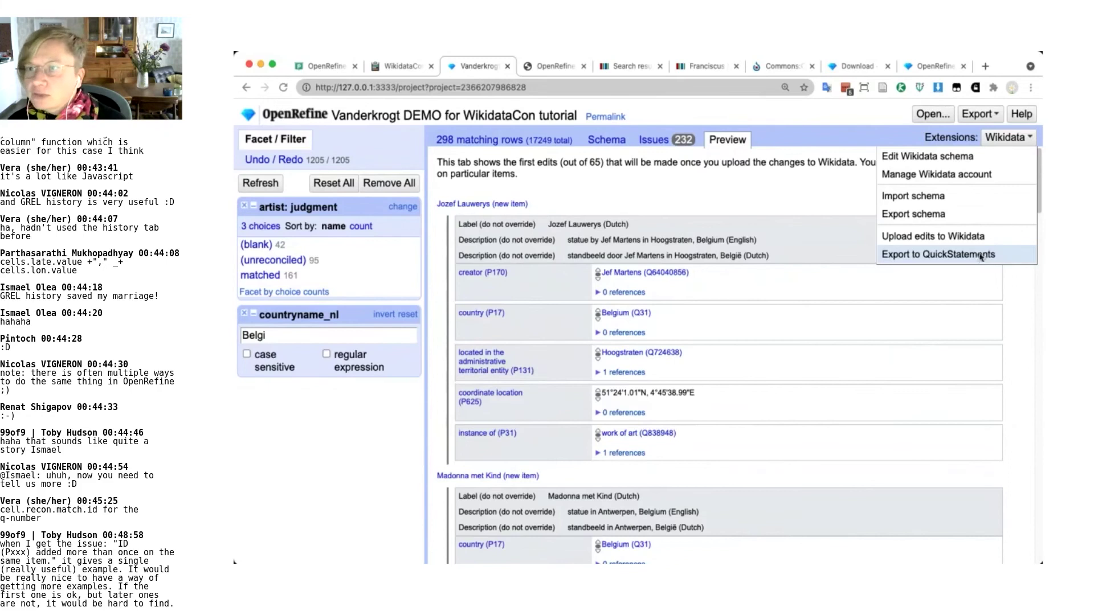
{"action": "left_click", "coordinate": [981, 257]}
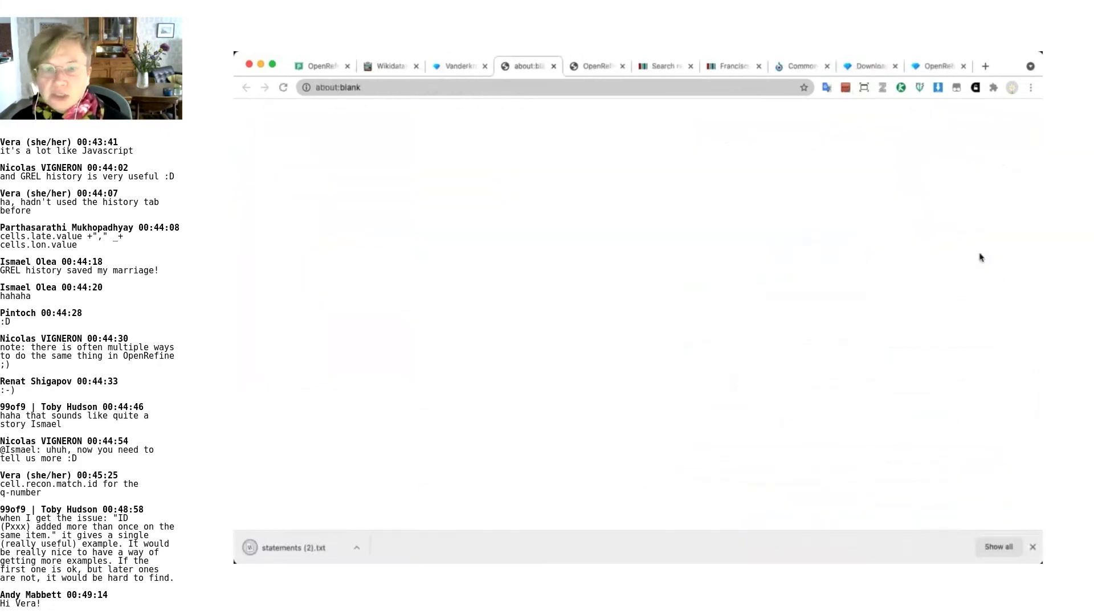
{"action": "left_click", "coordinate": [357, 548]}
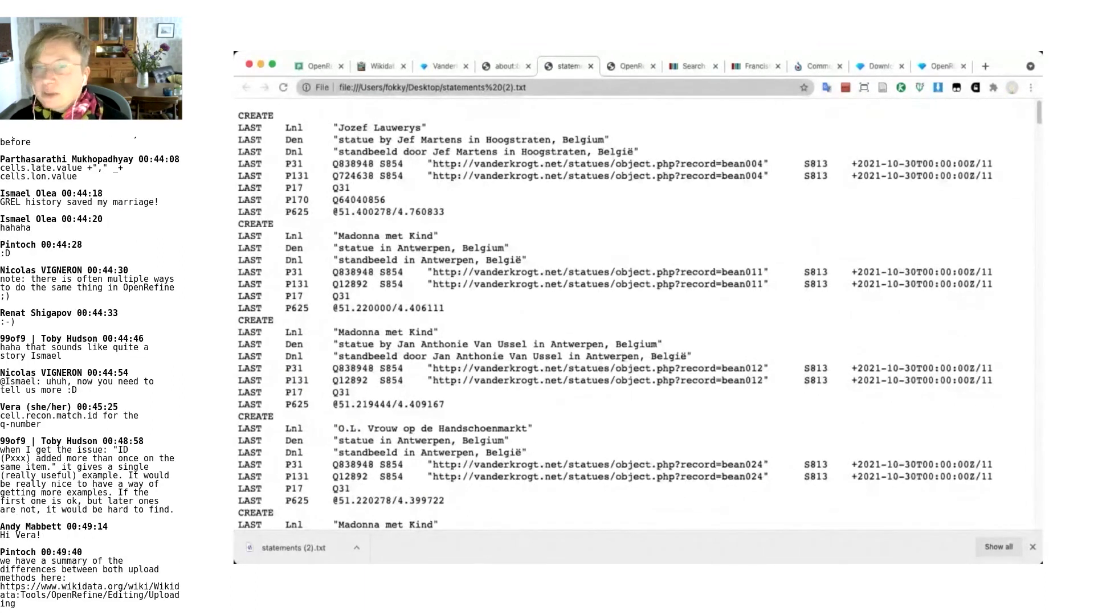
Return to the project's data rows, and examine the web page of the Wikidata reconciliation service for OpenRefine
{"action": "left_click", "coordinate": [452, 66]}
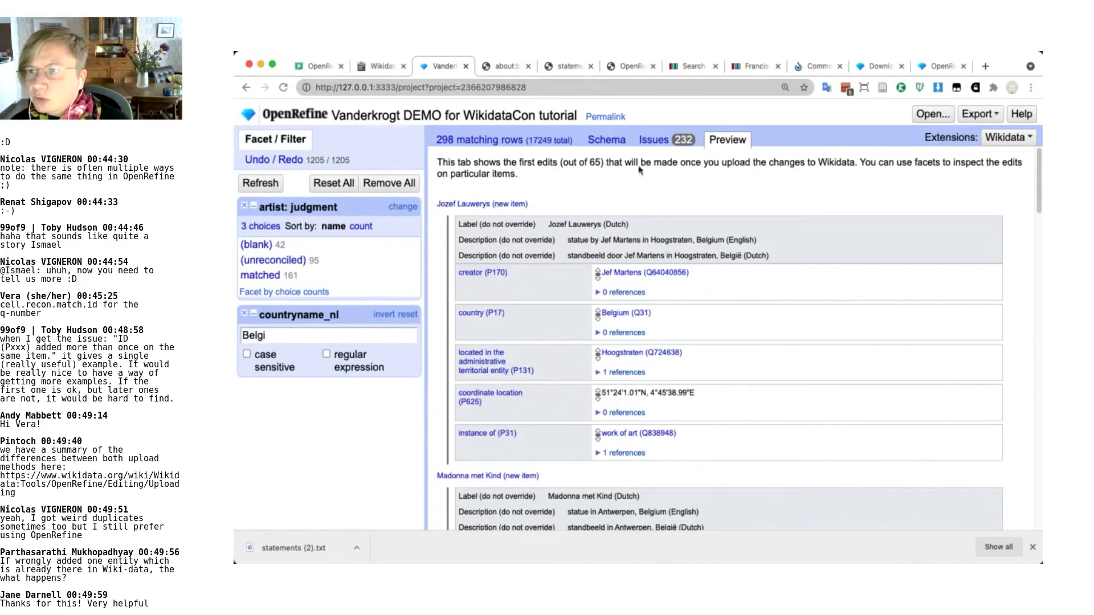
{"action": "left_click", "coordinate": [451, 143]}
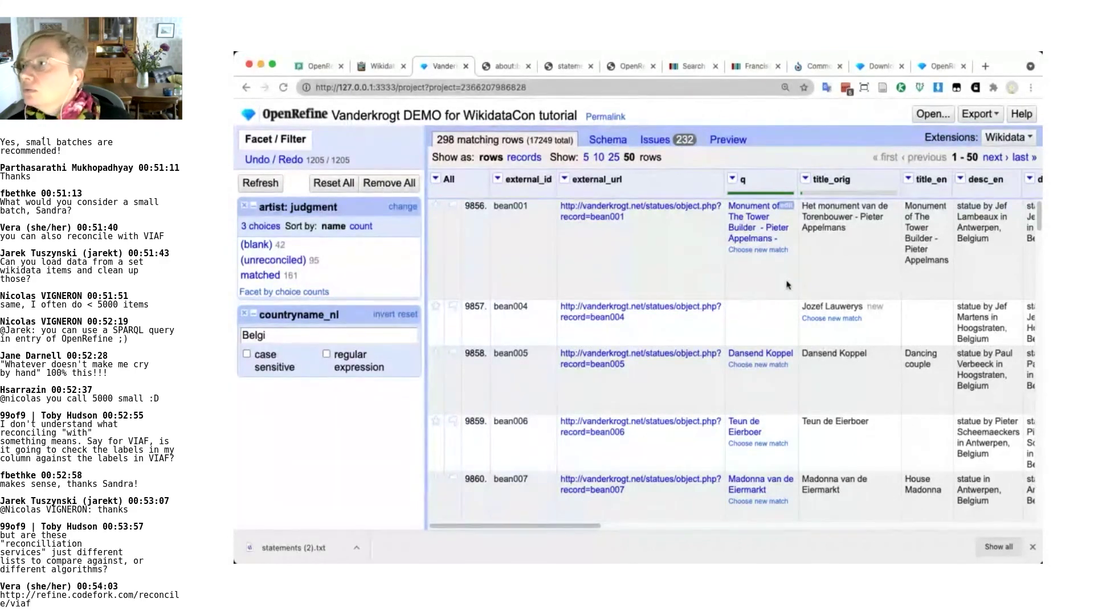
{"action": "left_click", "coordinate": [628, 72]}
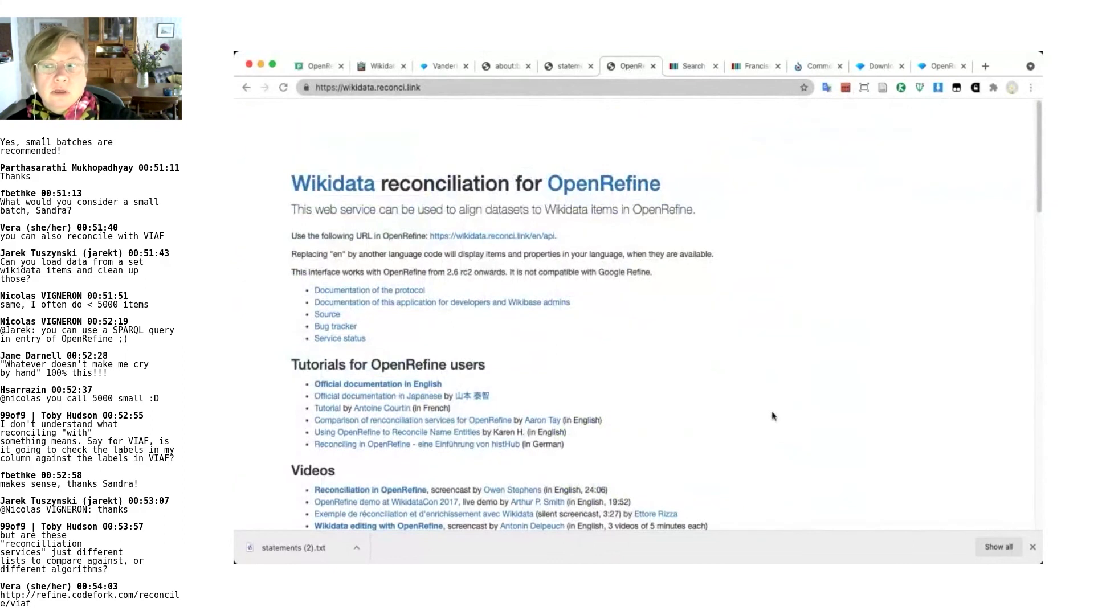
{"action": "scroll", "coordinate": [712, 309], "scroll_direction": "down", "scroll_amount": 1}
{"action": "scroll", "coordinate": [712, 309], "scroll_direction": "down", "scroll_amount": 1}
{"action": "scroll", "coordinate": [712, 309], "scroll_direction": "down", "scroll_amount": 1}
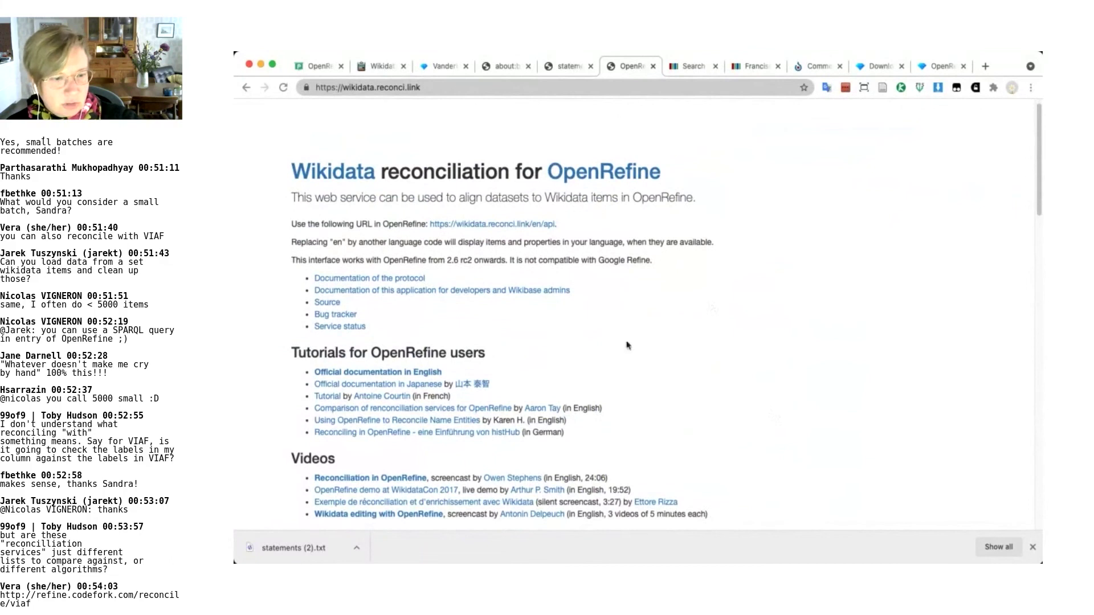
{"action": "key", "text": "super+Tab"}
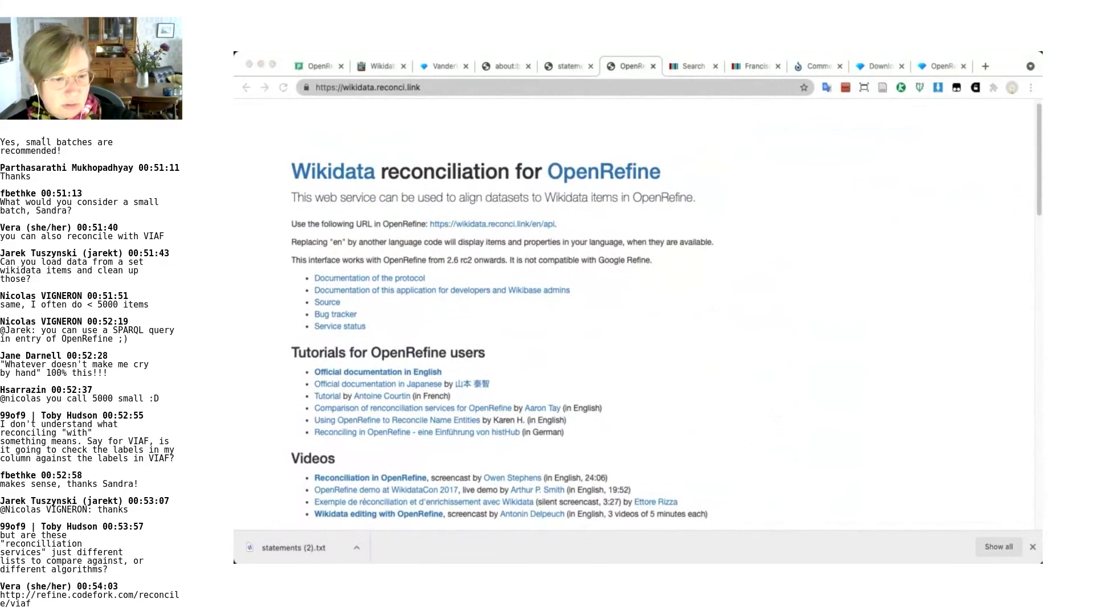